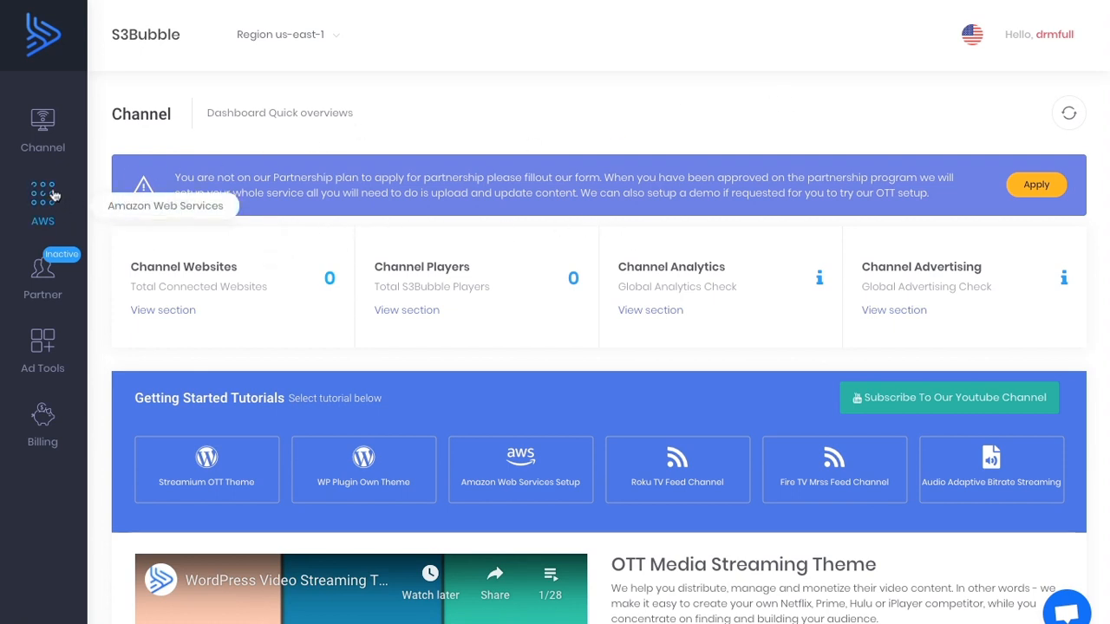
Copy the "Minimal policy to run all services" JSON from the example IAM policies of the AWS IAM connection page.
left_click(50, 196)
mouse_move(281, 242)
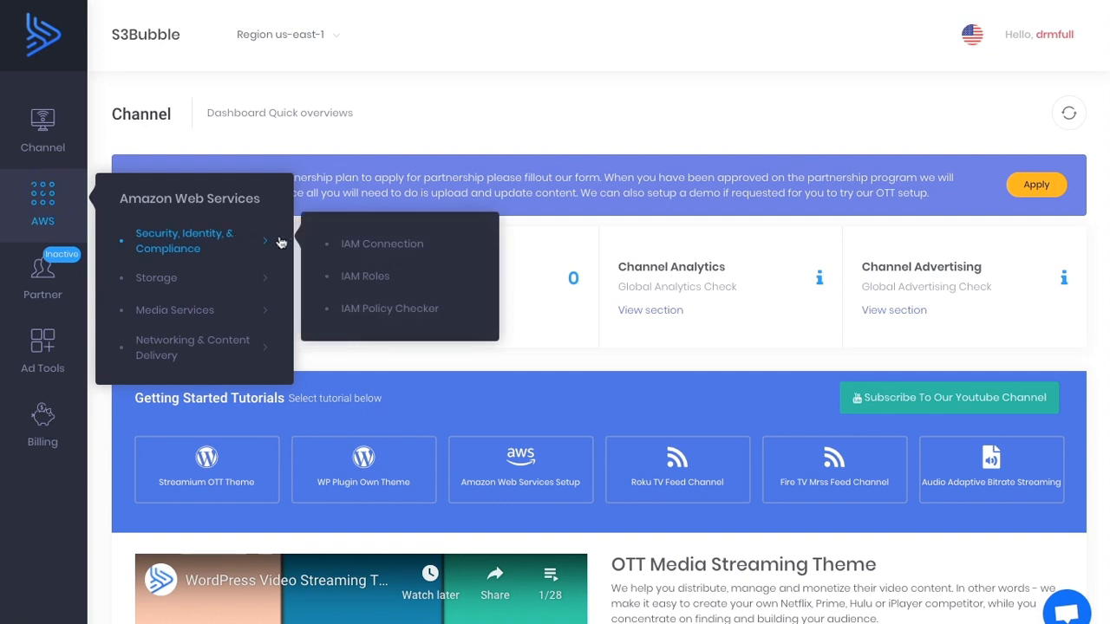
left_click(373, 247)
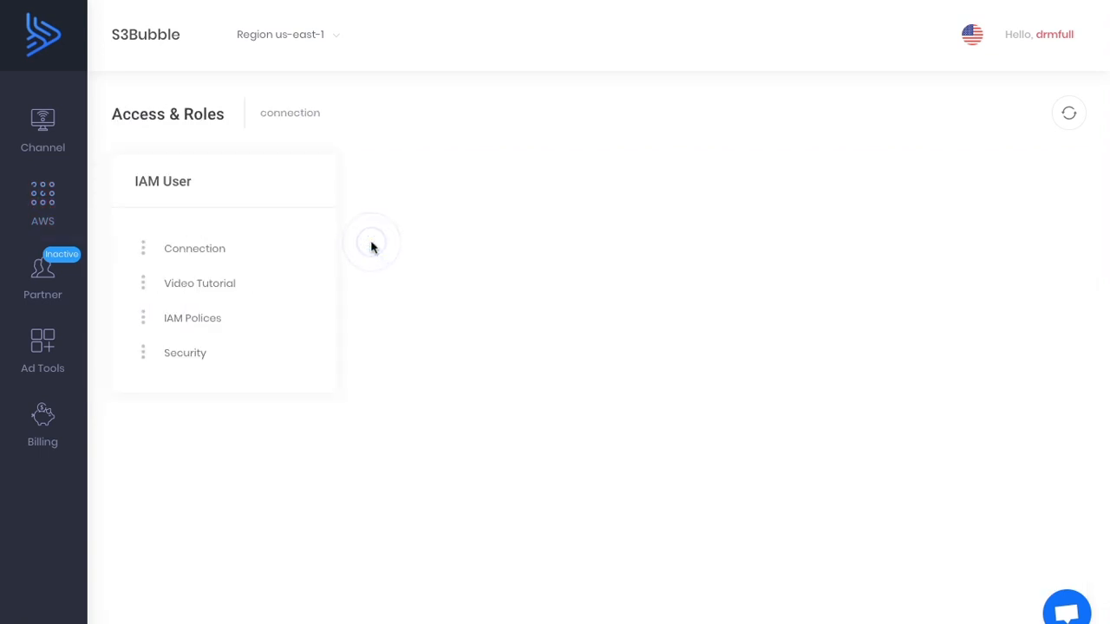
left_click(229, 317)
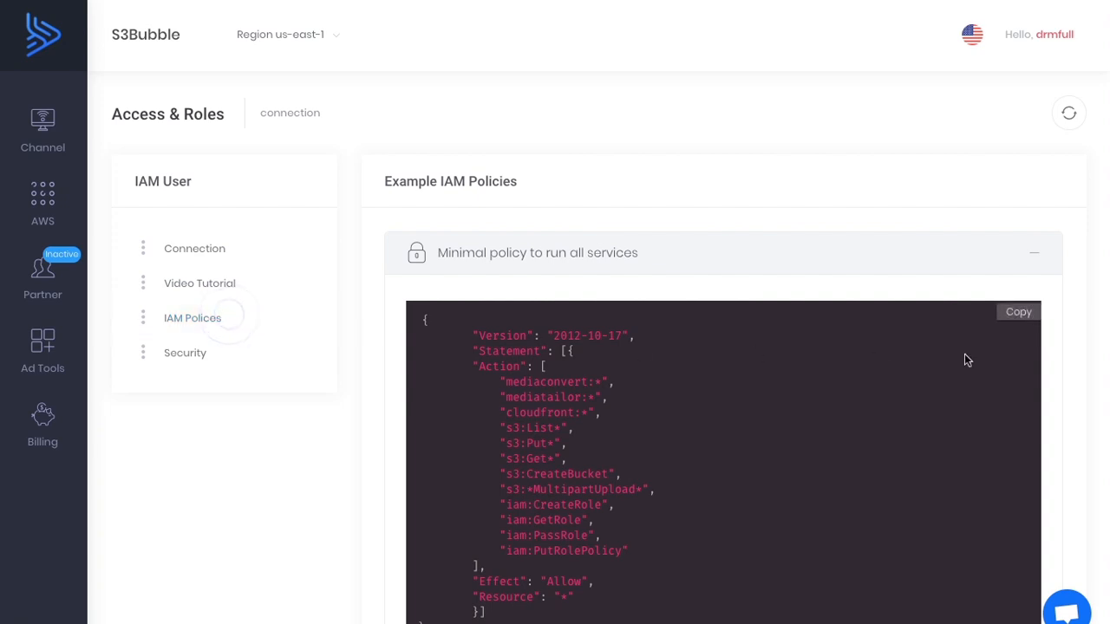
left_click(1028, 315)
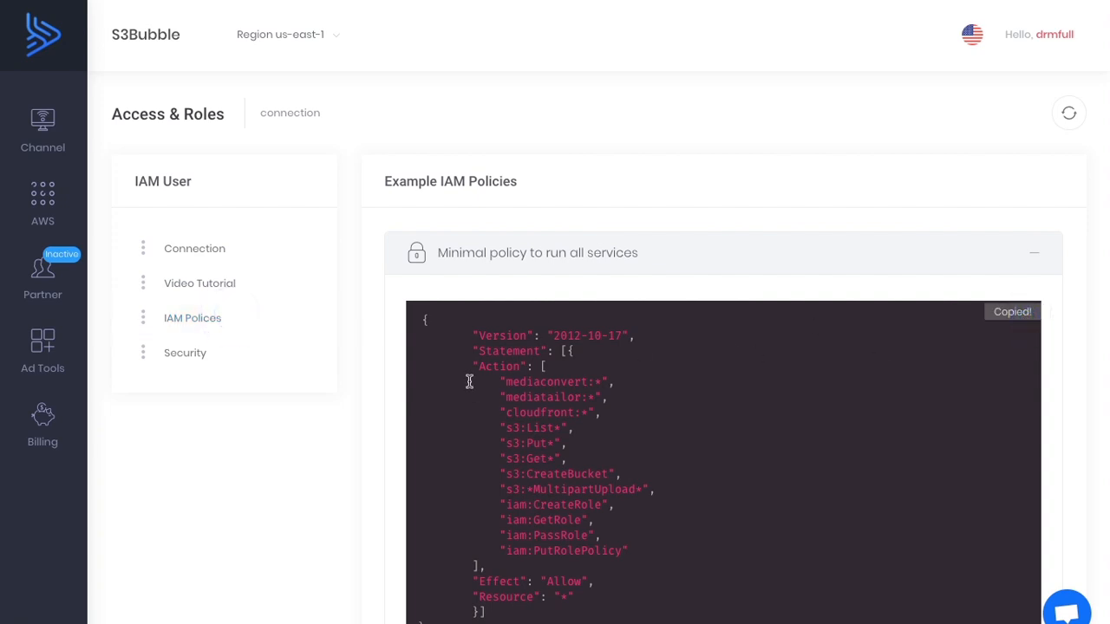
scroll(470, 384, "down", 1)
scroll(470, 384, "up", 1)
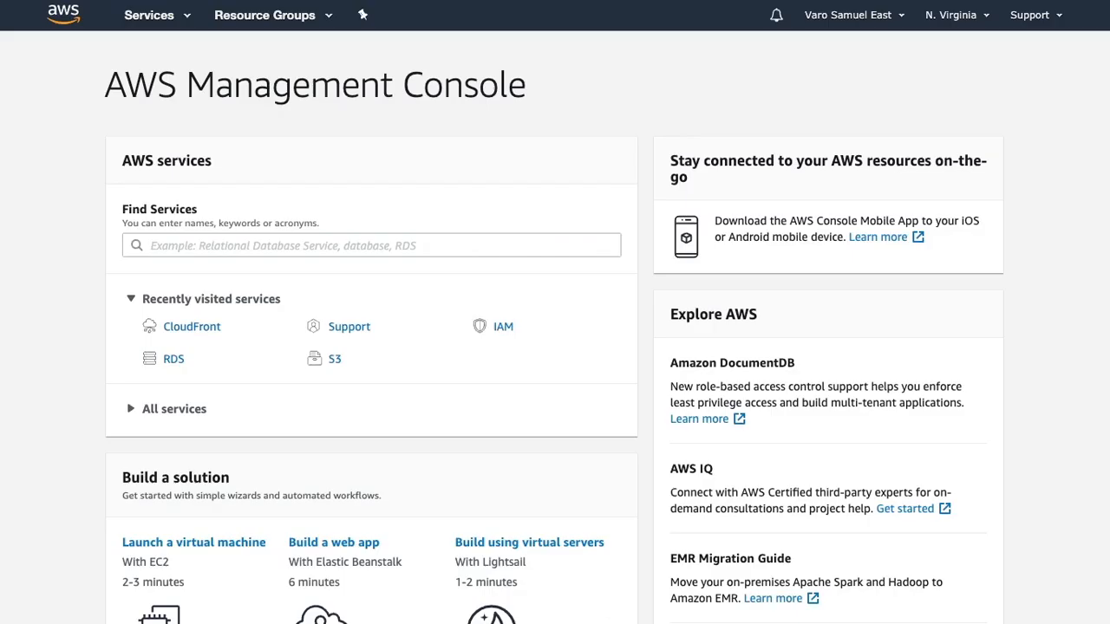
Switch to the AWS Management Console and start a new IAM policy, replacing its default JSON with the copied policy.
left_click(500, 330)
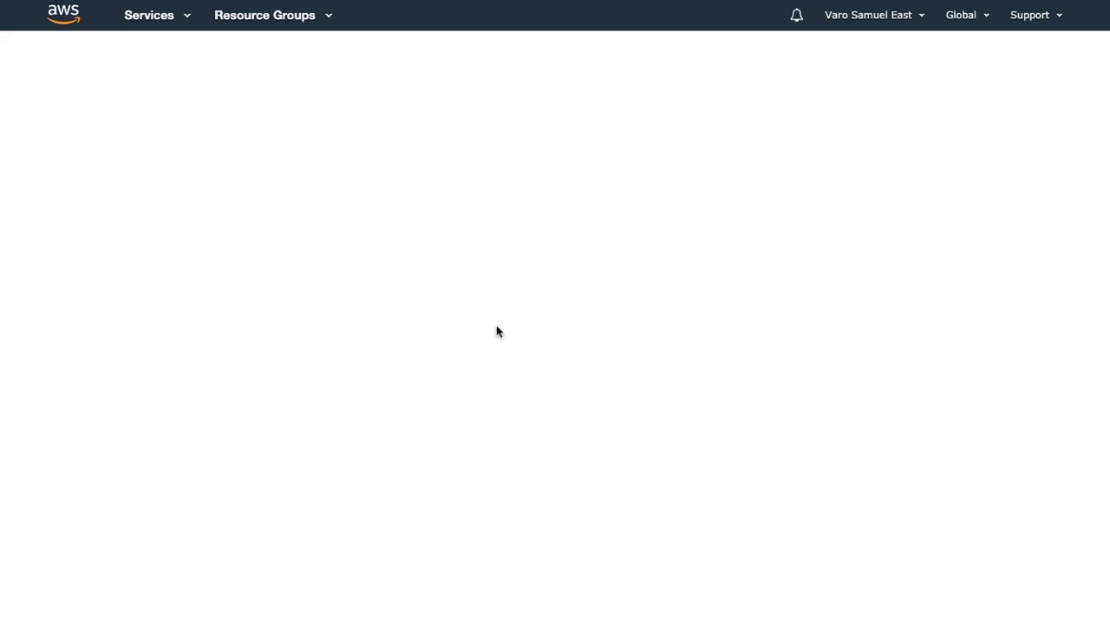
left_click(55, 244)
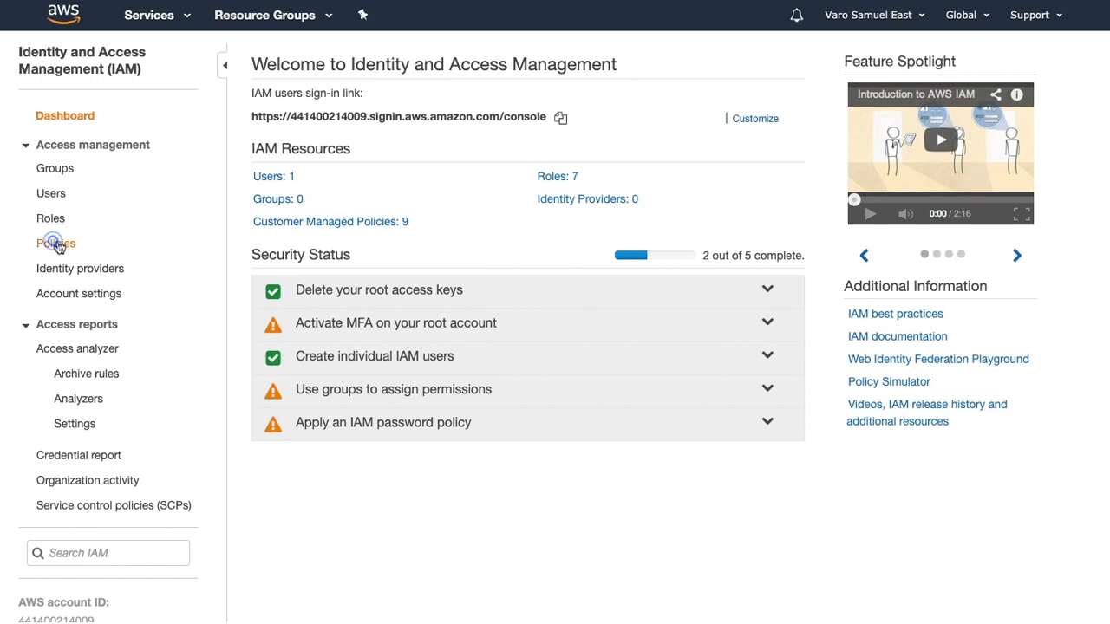
left_click(311, 58)
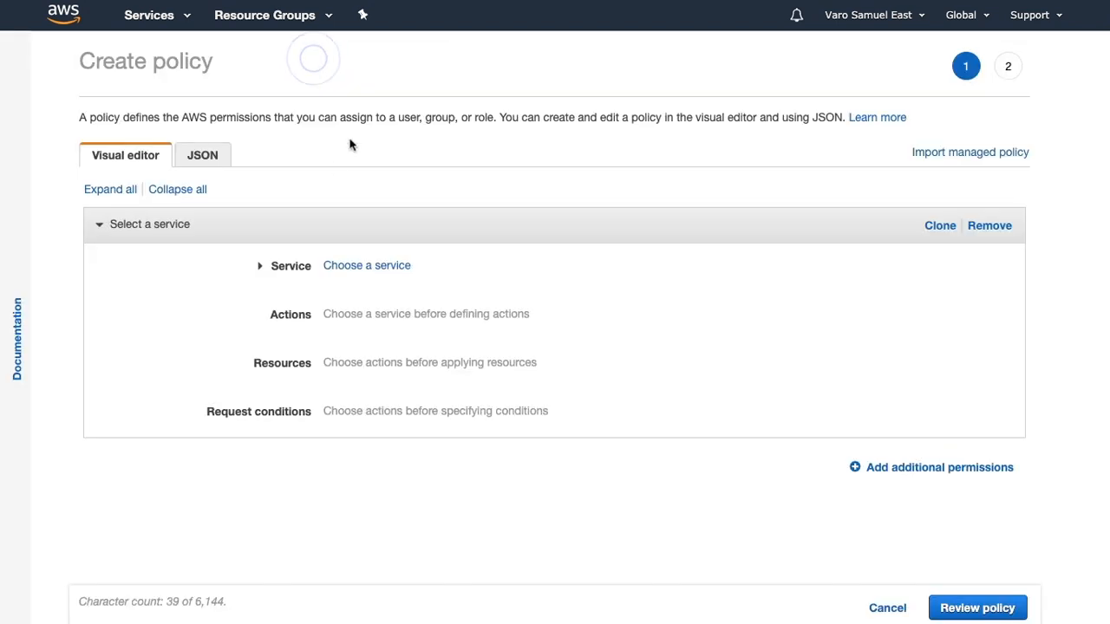
left_click(203, 156)
left_click(181, 266)
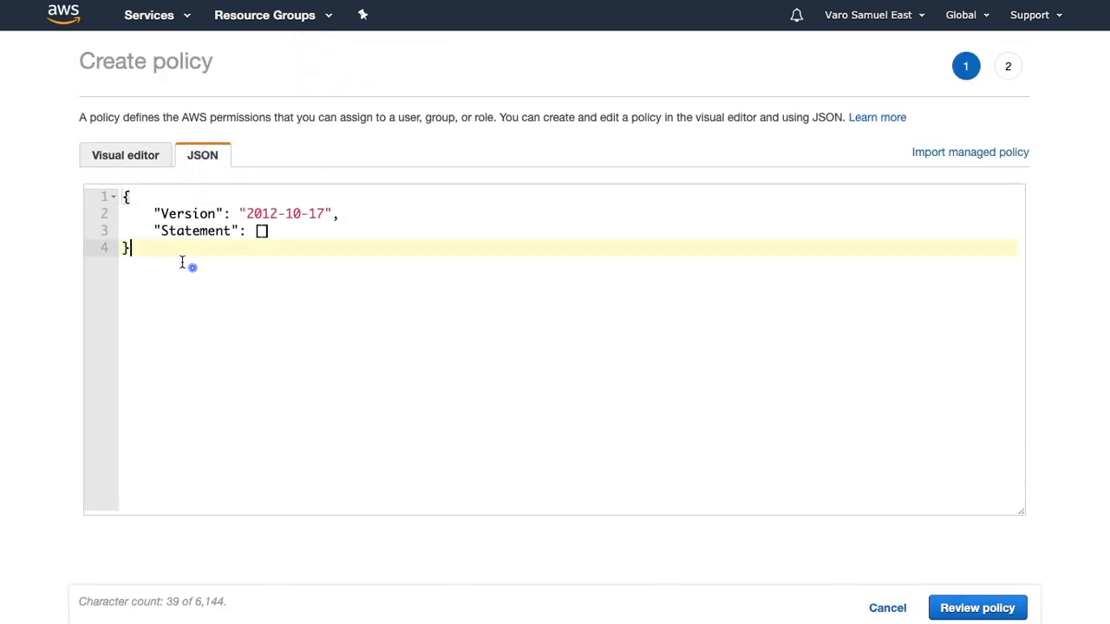
key("ctrl+a")
key("ctrl+v")
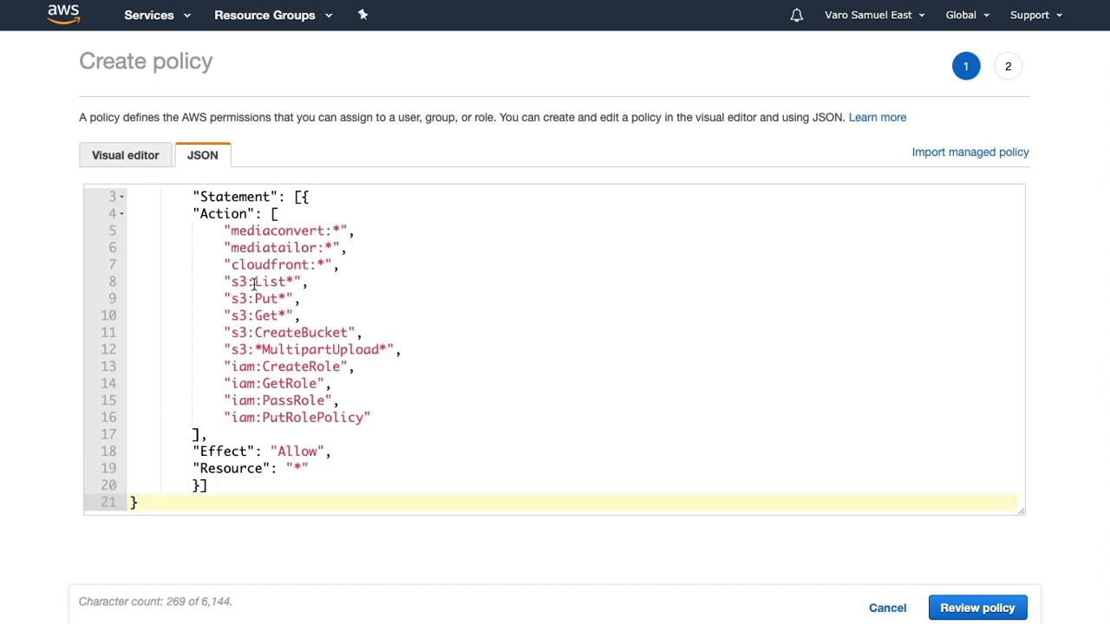
Review the policy, name it DRMPlugin and create it.
left_click(932, 607)
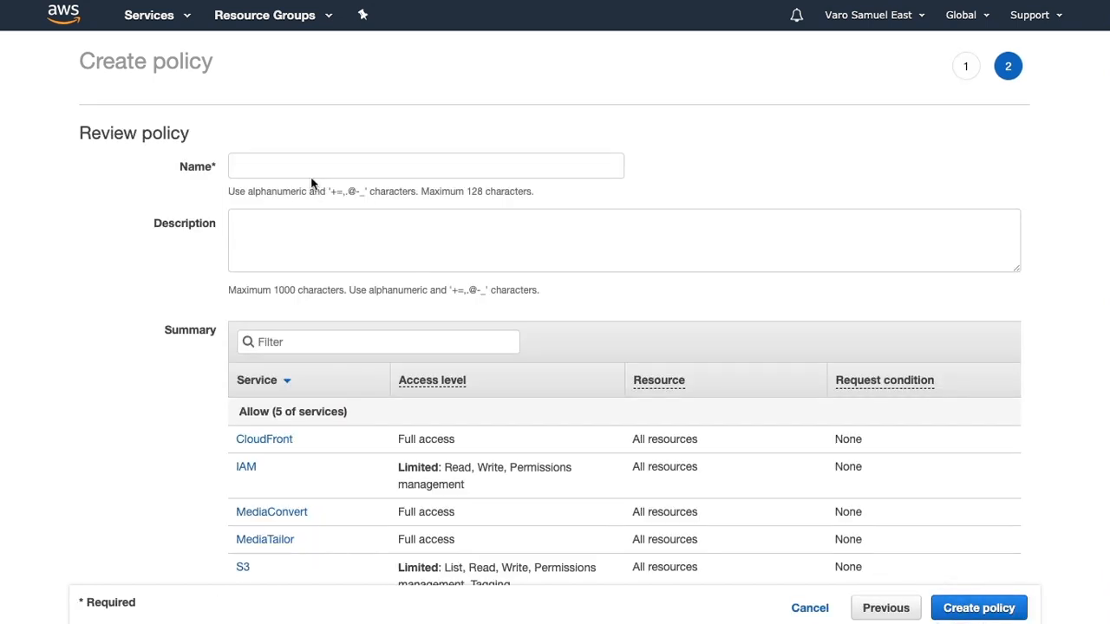
left_click(310, 175)
type("DRMPlugin")
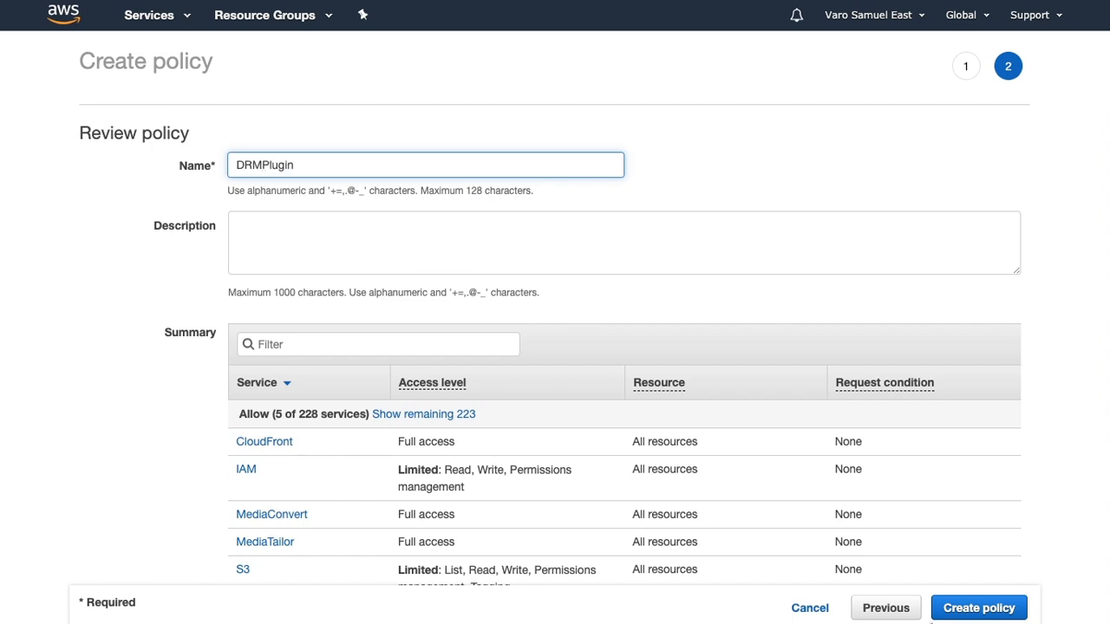
left_click(954, 611)
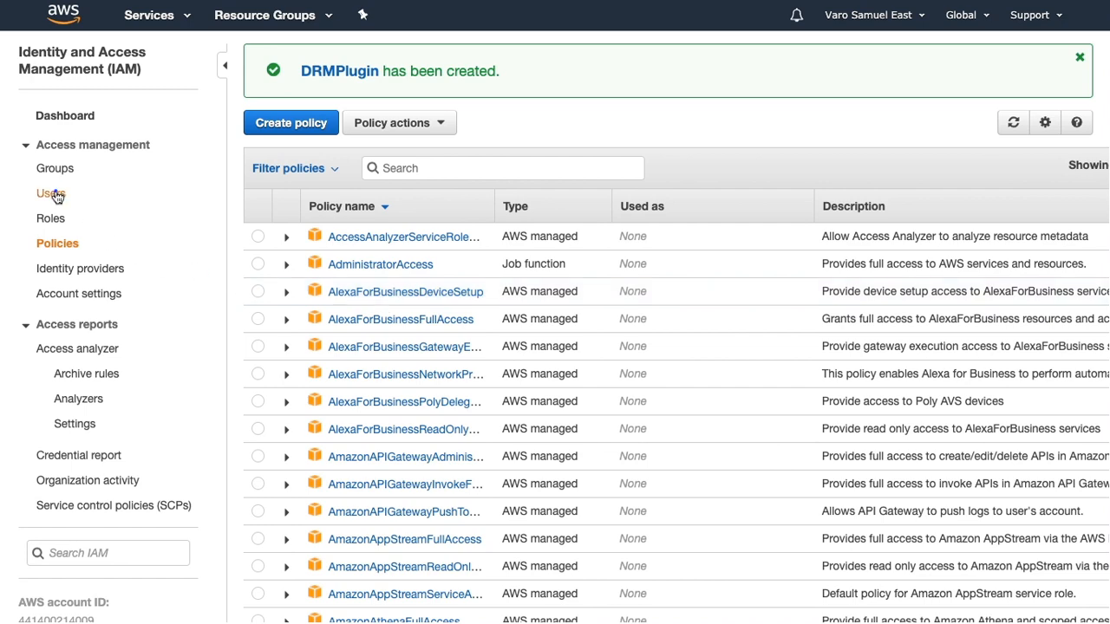
Start a new IAM user named DRMPlugin with programmatic access and continue to its permissions.
left_click(52, 194)
left_click(290, 57)
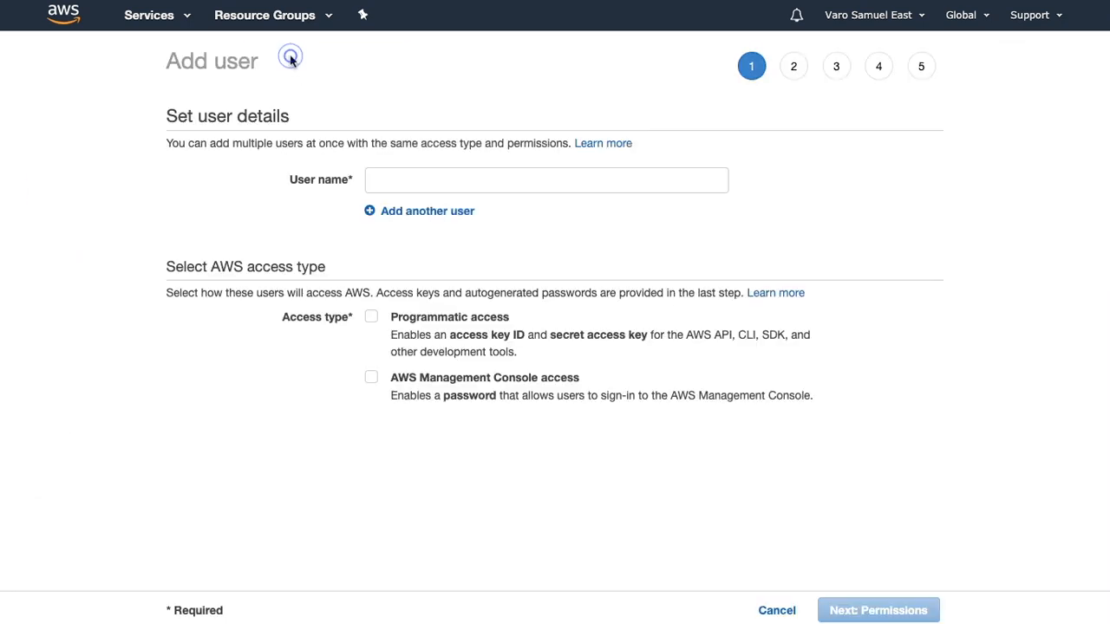
left_click(389, 179)
type("DRM")
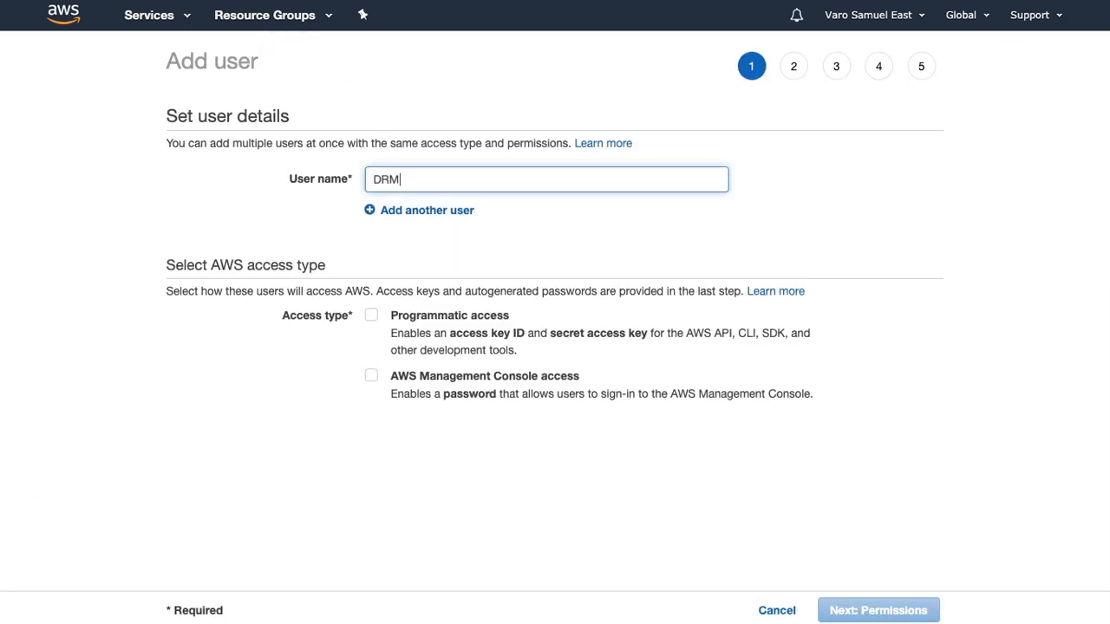
key("BackSpace")
left_click(436, 318)
left_click(864, 612)
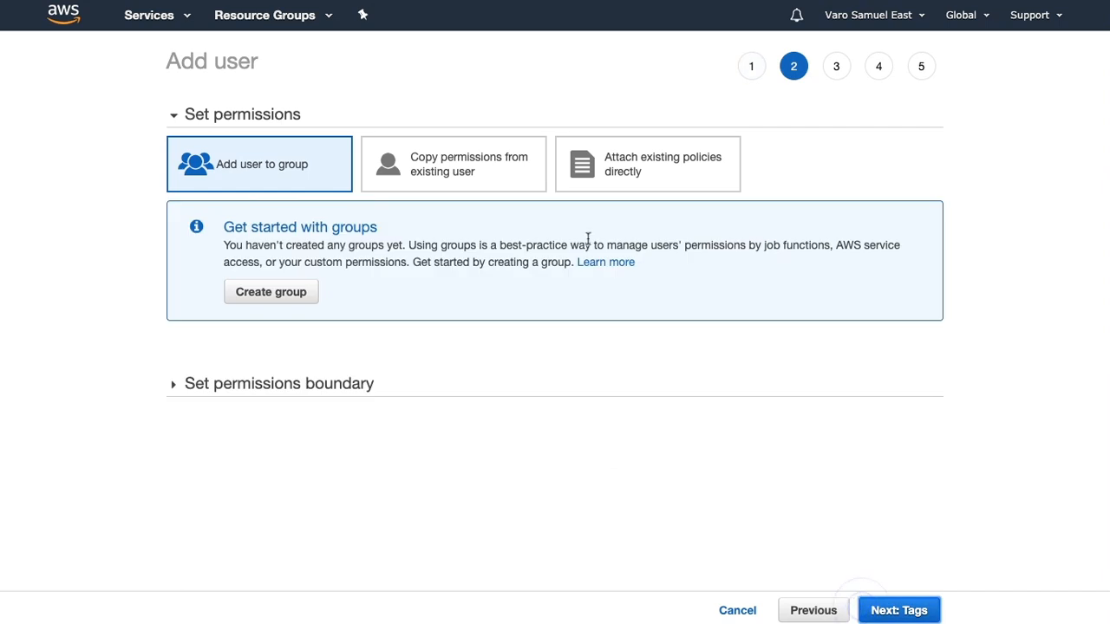
Attach the existing DRMPlugin policy directly to the user and create the user without tags.
left_click(619, 166)
left_click(374, 260)
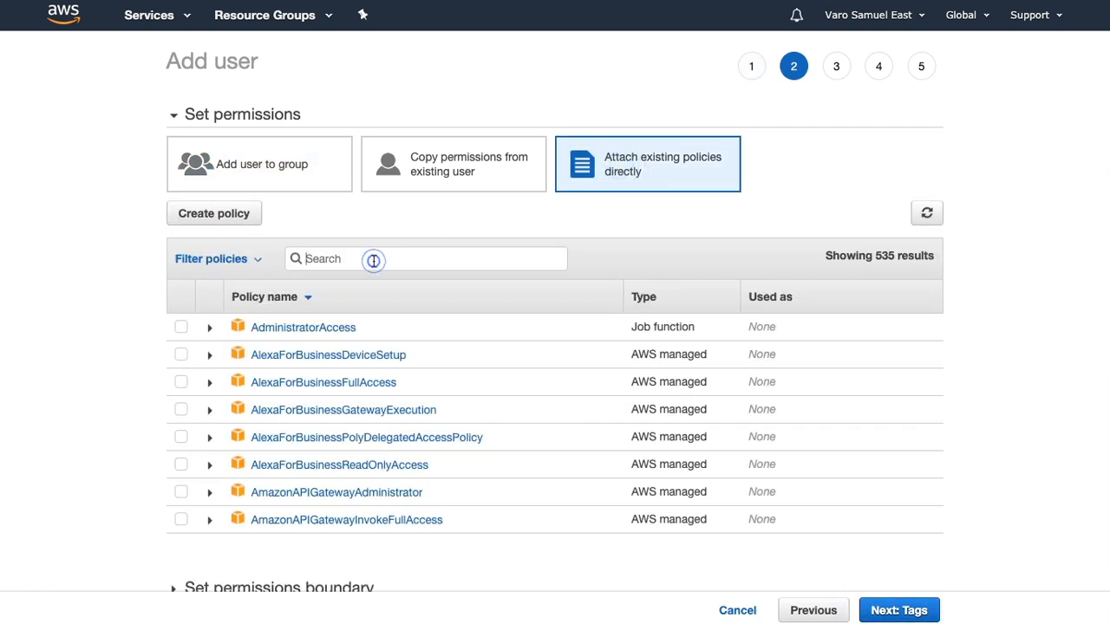
type("DRM")
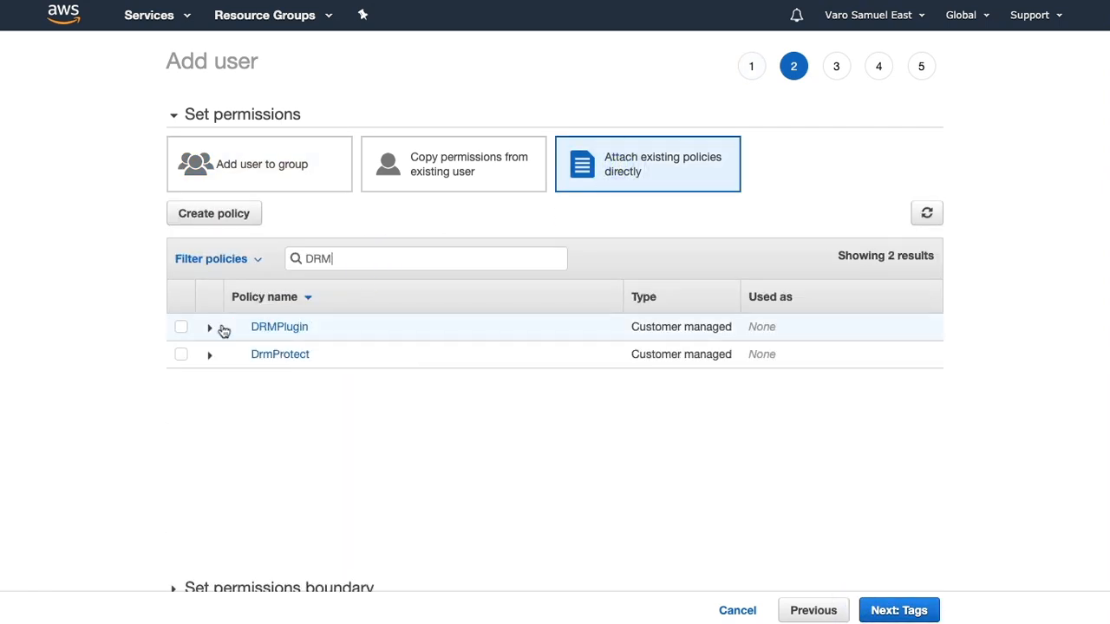
left_click(181, 327)
left_click(891, 611)
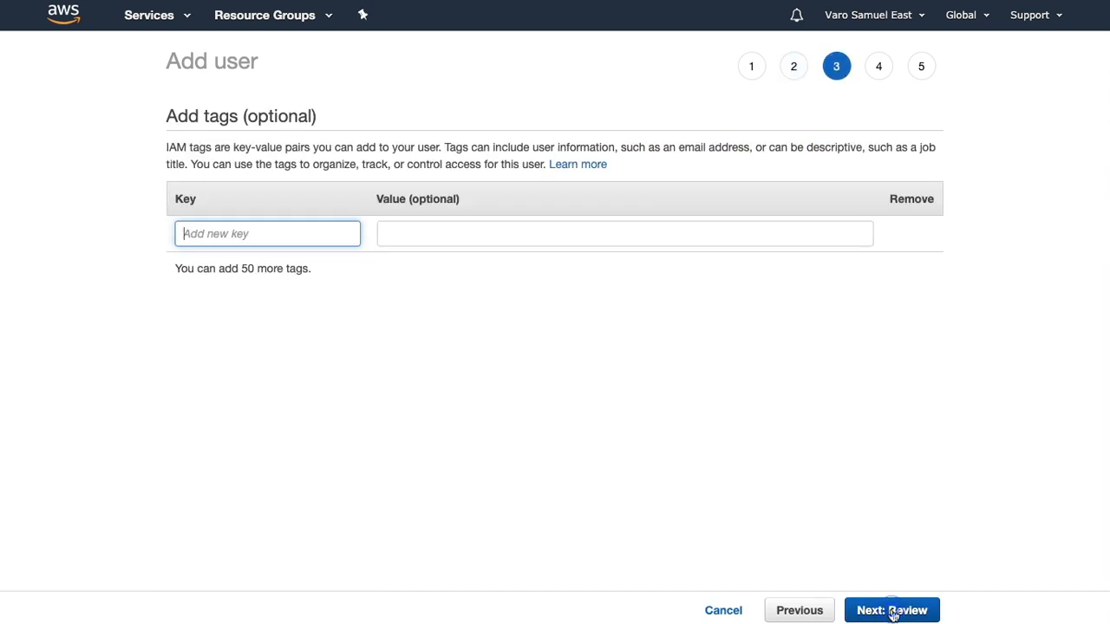
left_click(881, 608)
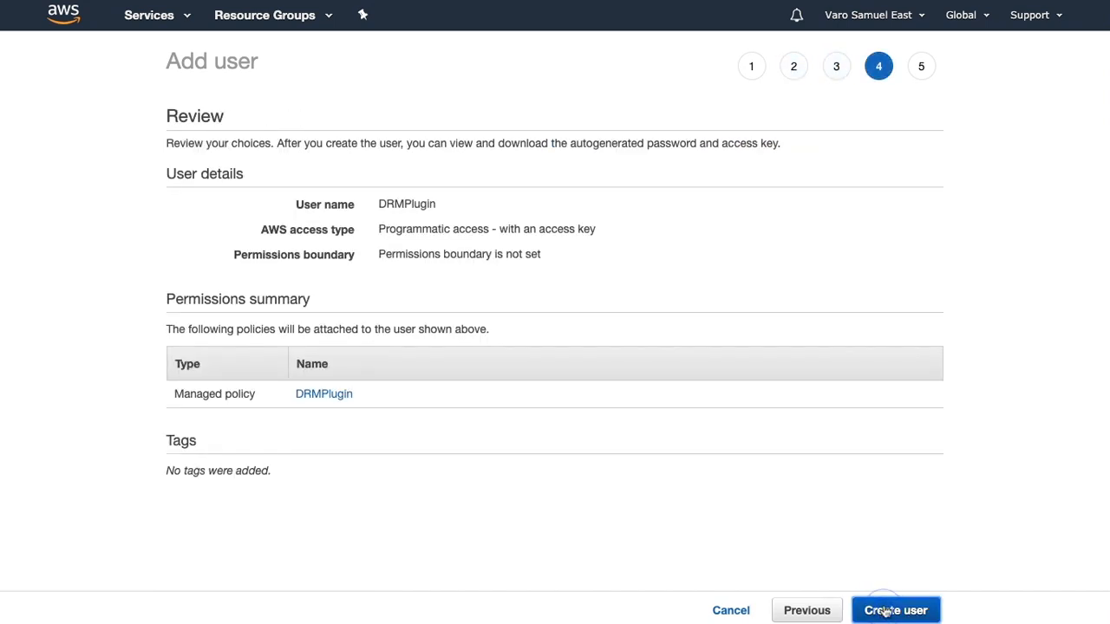
left_click(886, 612)
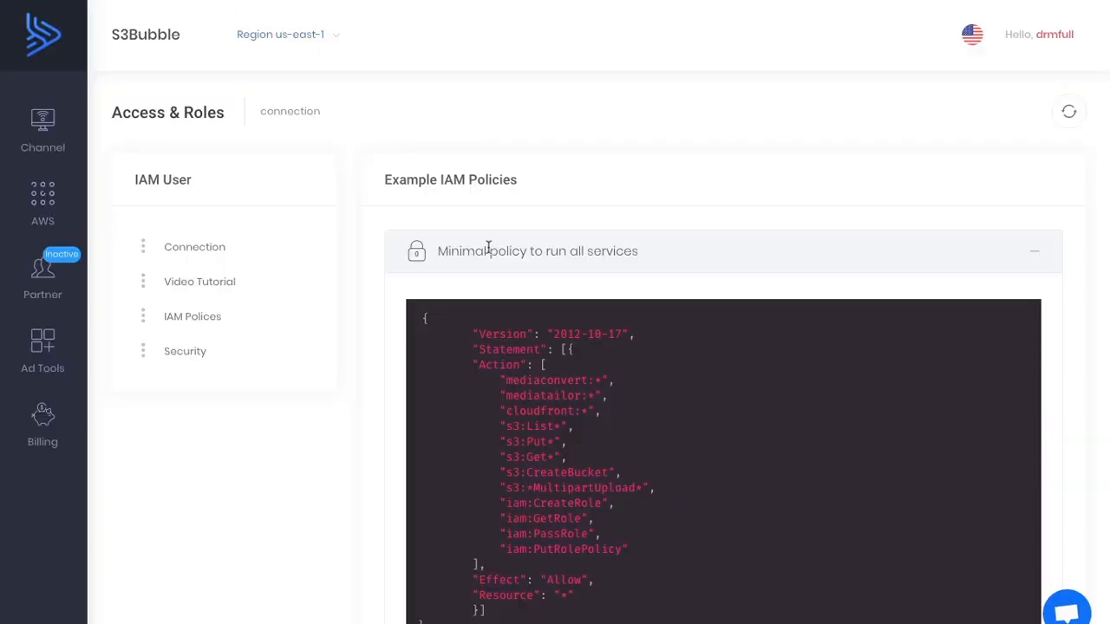
Copy the new user's access key and secret key into the S3Bubble AWS Connection form and submit them.
left_click(209, 250)
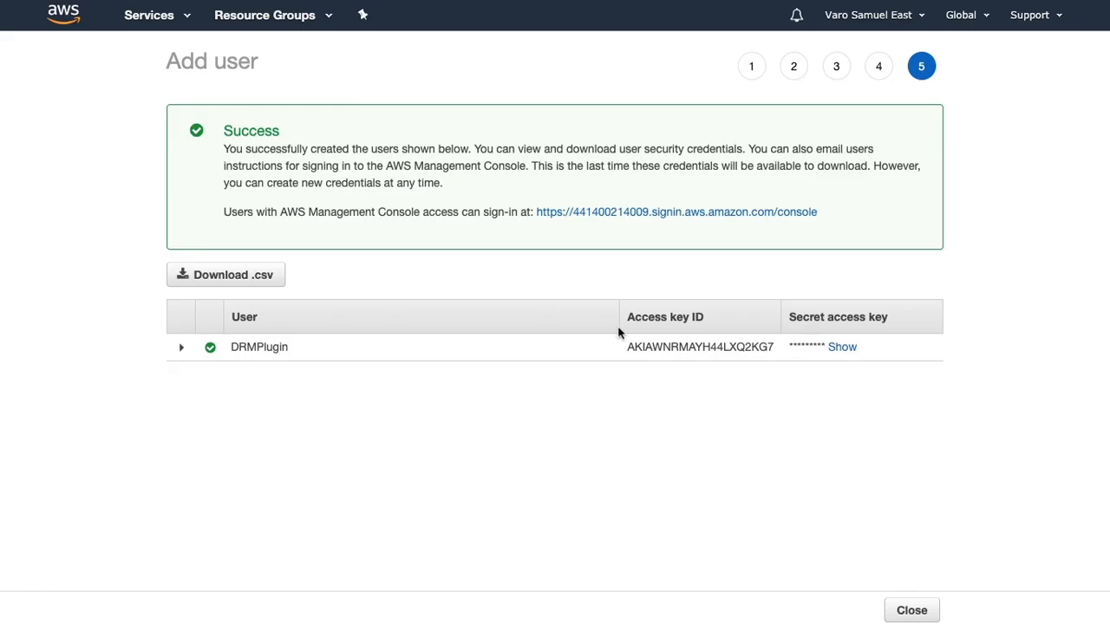
double_click(672, 349)
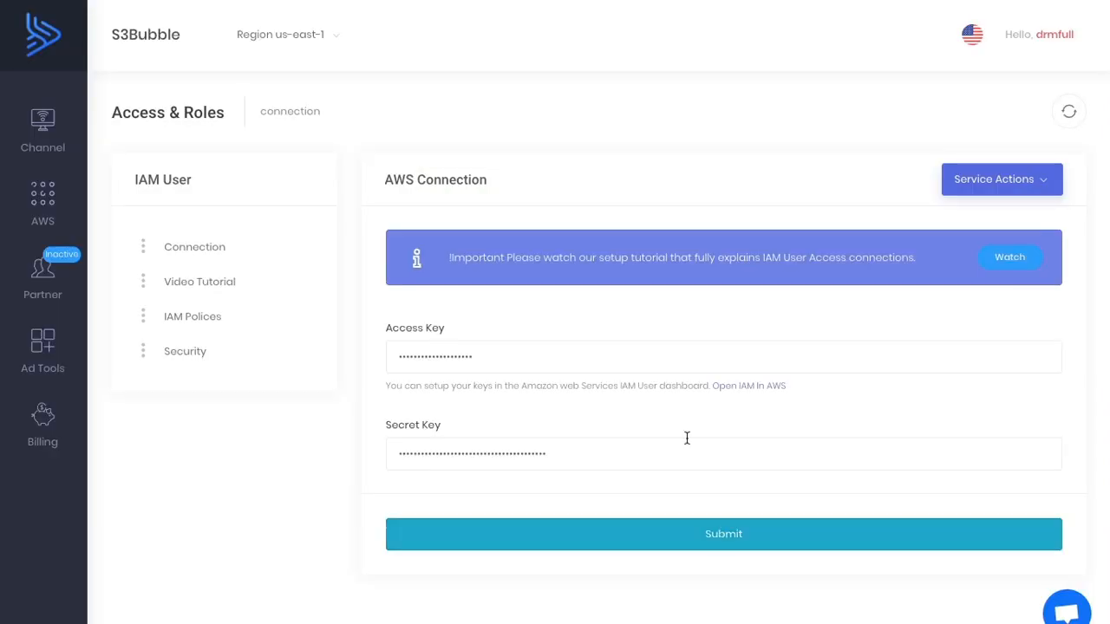
left_click(711, 535)
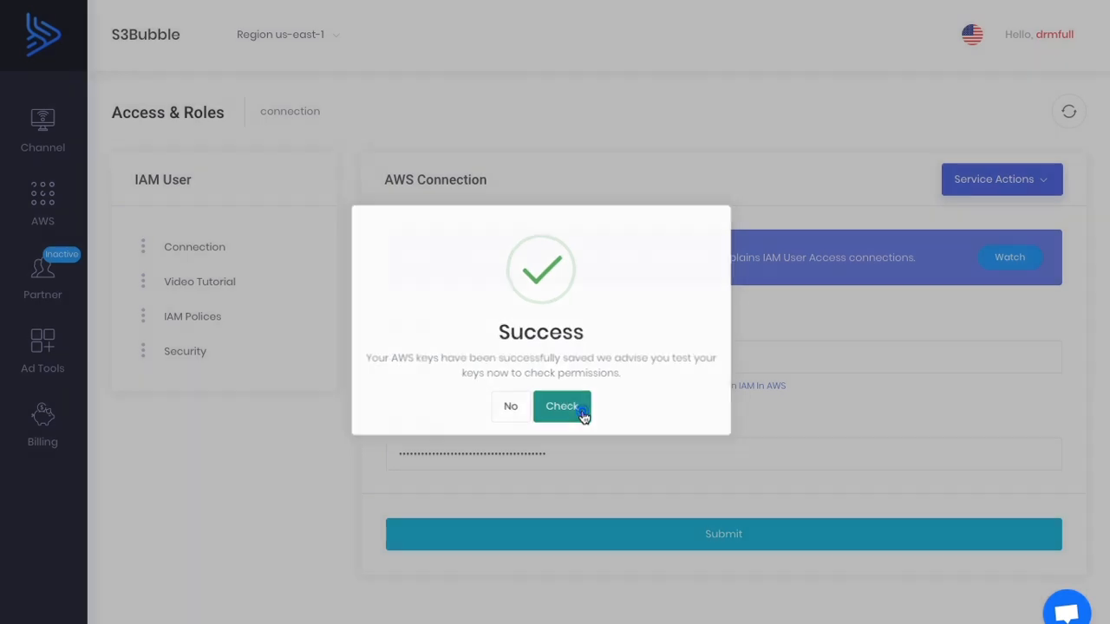
Run the permission check on the saved AWS keys, dismiss the password-update prompt and examine the connection status of each service.
left_click(583, 417)
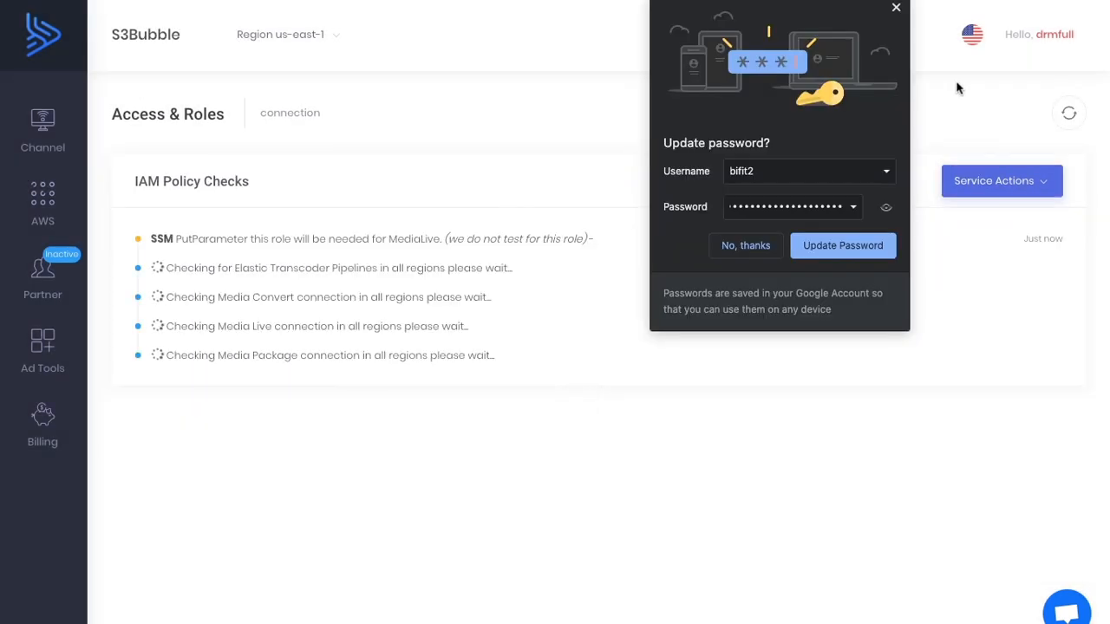
left_click(896, 7)
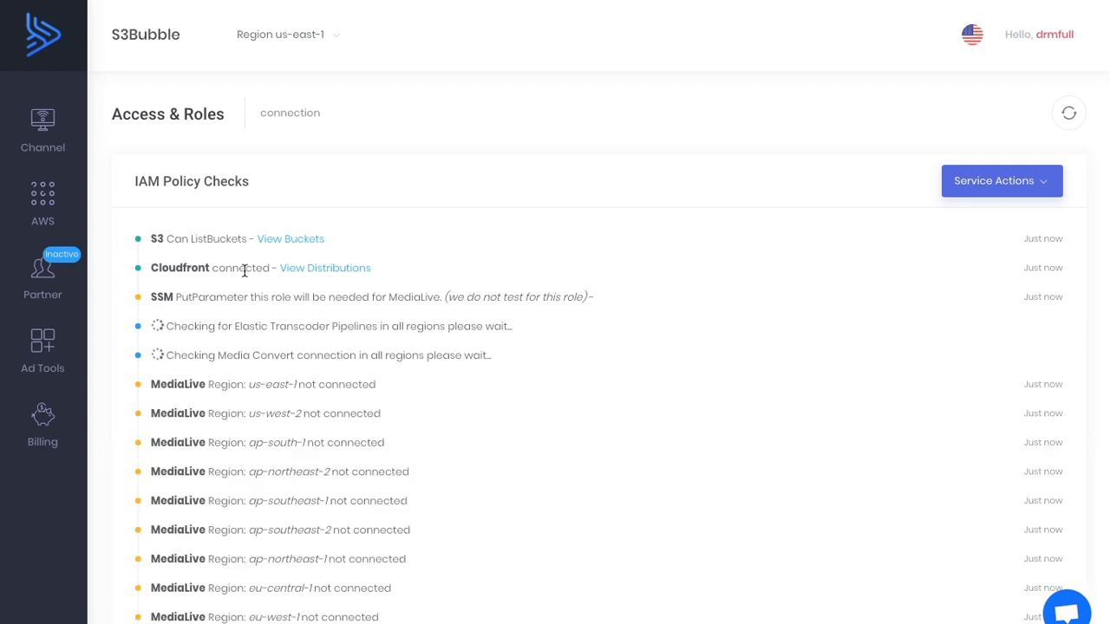
scroll(253, 279, "down", 3)
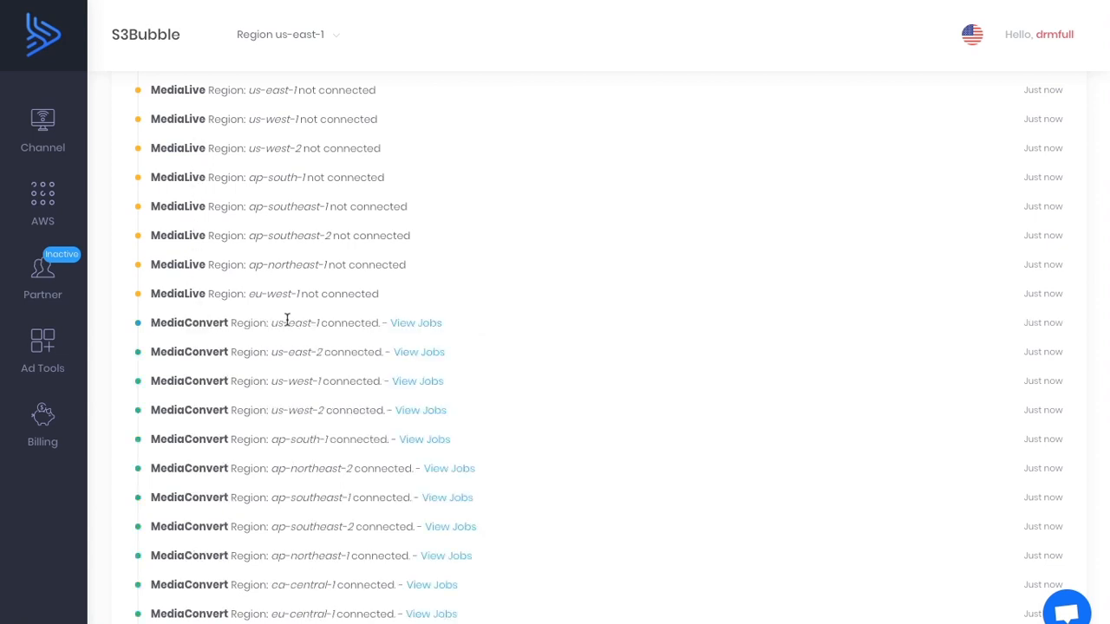
scroll(165, 337, "down", 3)
scroll(163, 334, "up", 6)
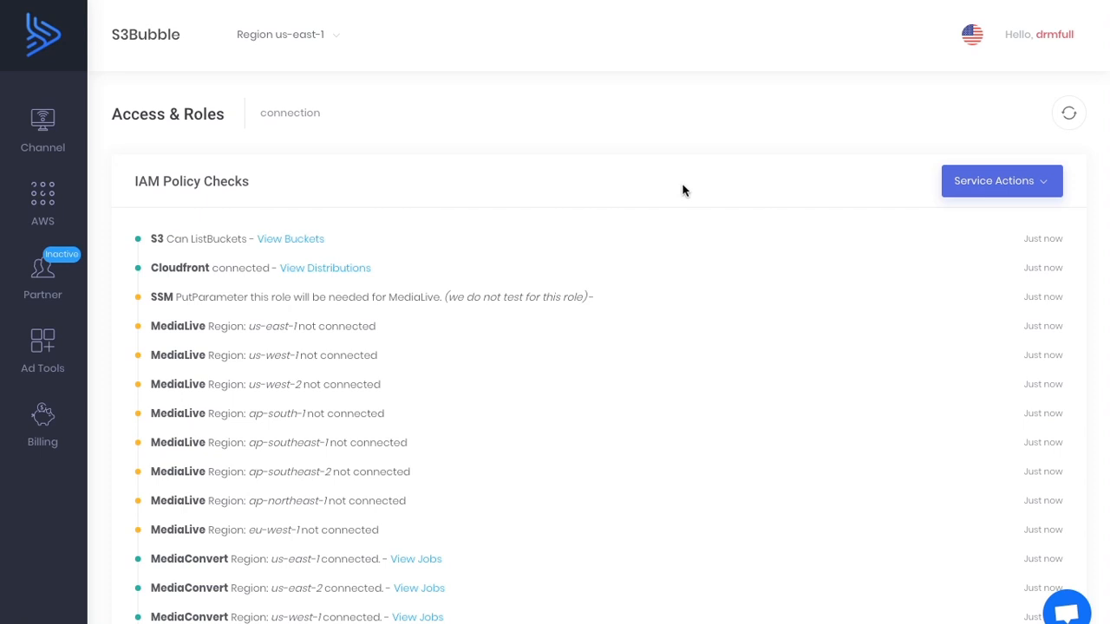
scroll(206, 227, "down", 1)
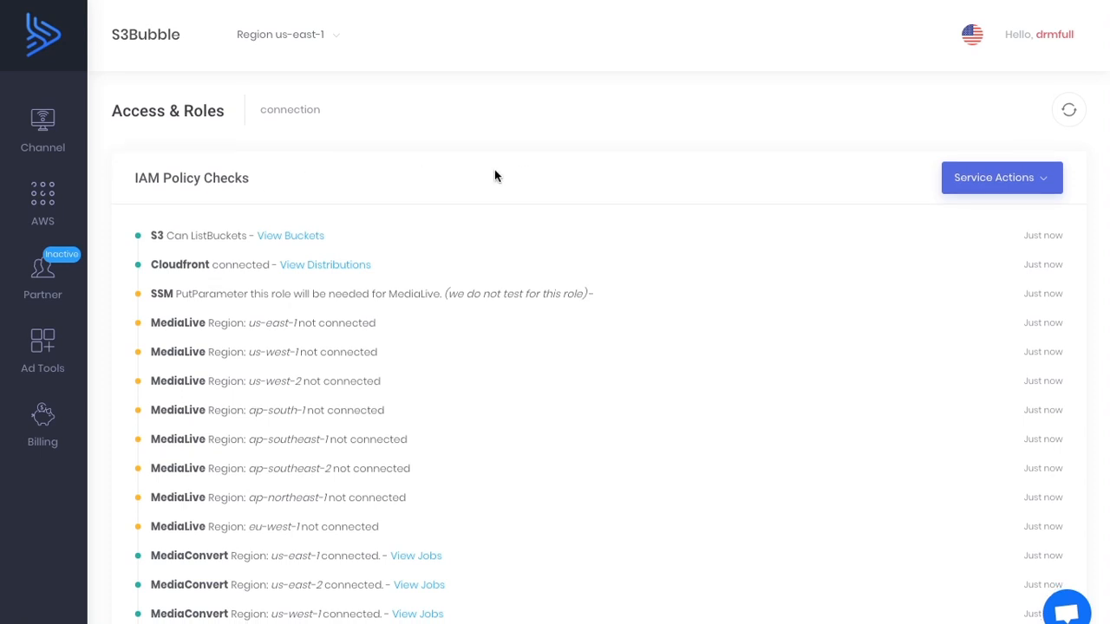
scroll(46, 210, "down", 1)
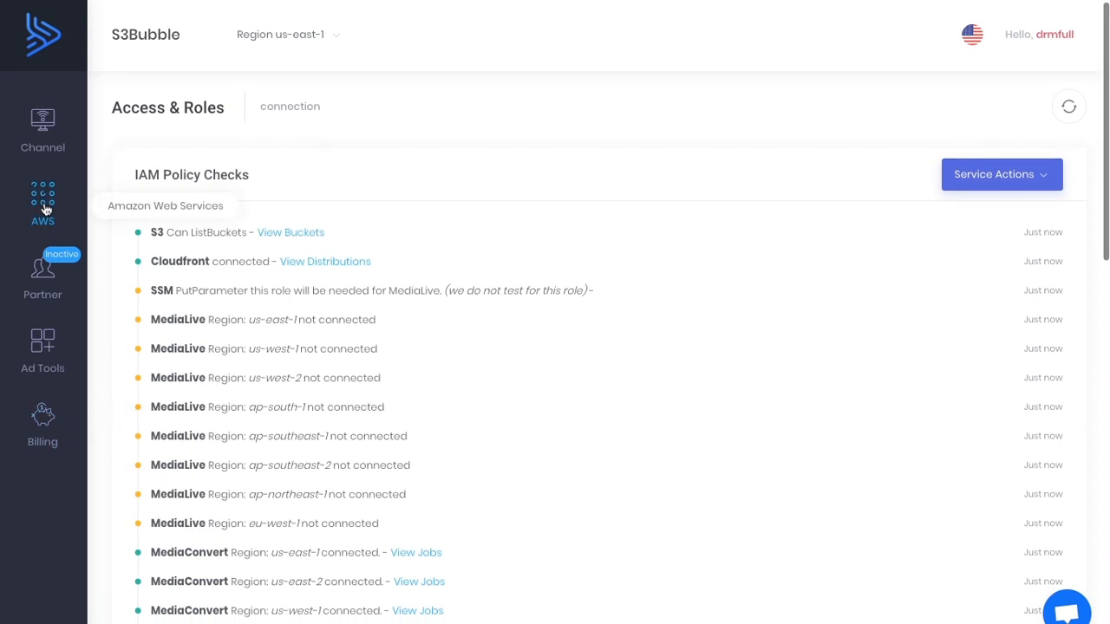
Go to the S3 storage buckets and open the Full OTT AWS Setup form from the quick bucket setups.
left_click(46, 210)
mouse_move(208, 283)
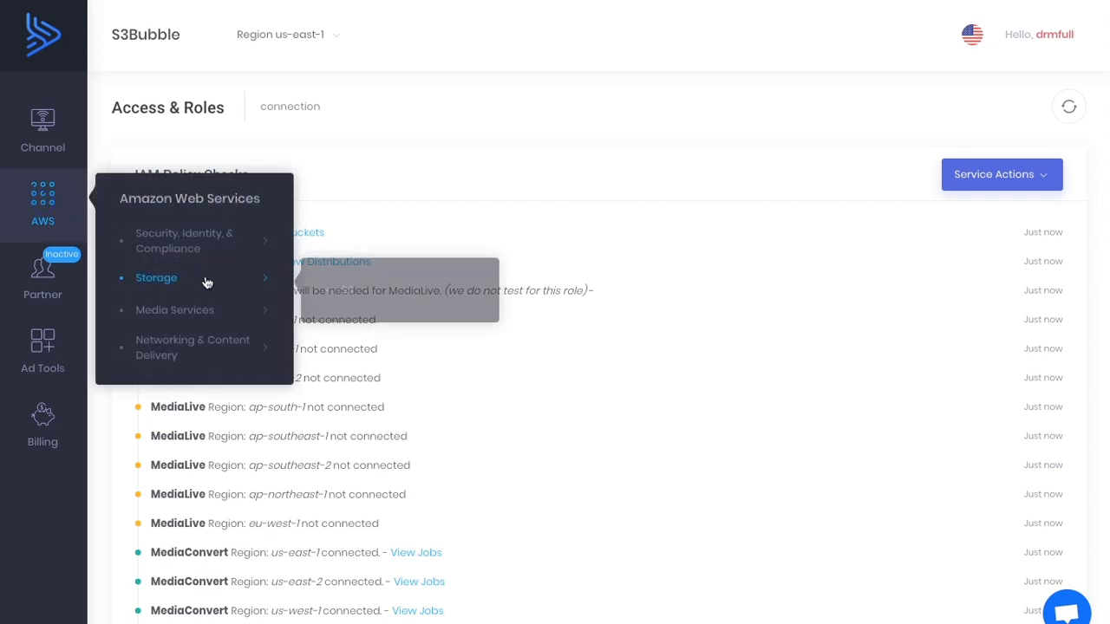
left_click(362, 287)
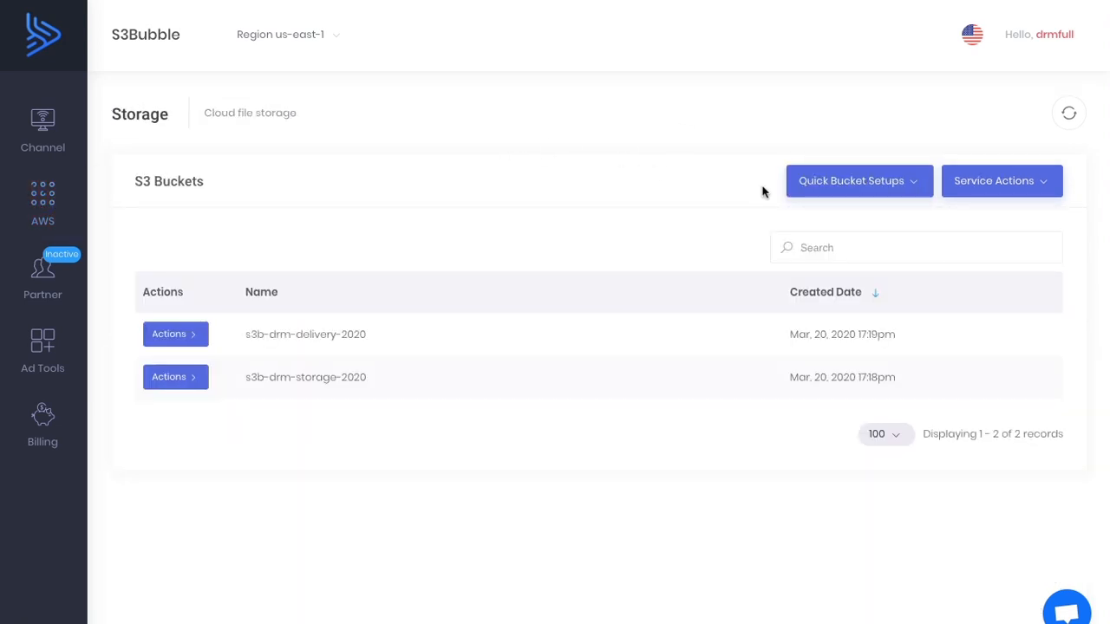
left_click(848, 187)
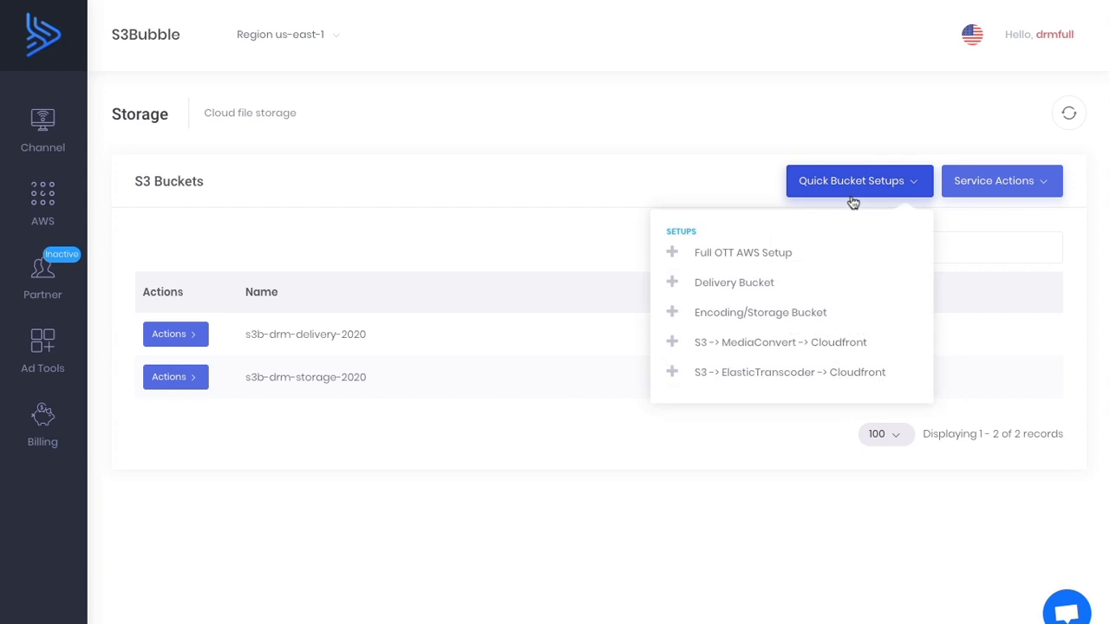
left_click(762, 259)
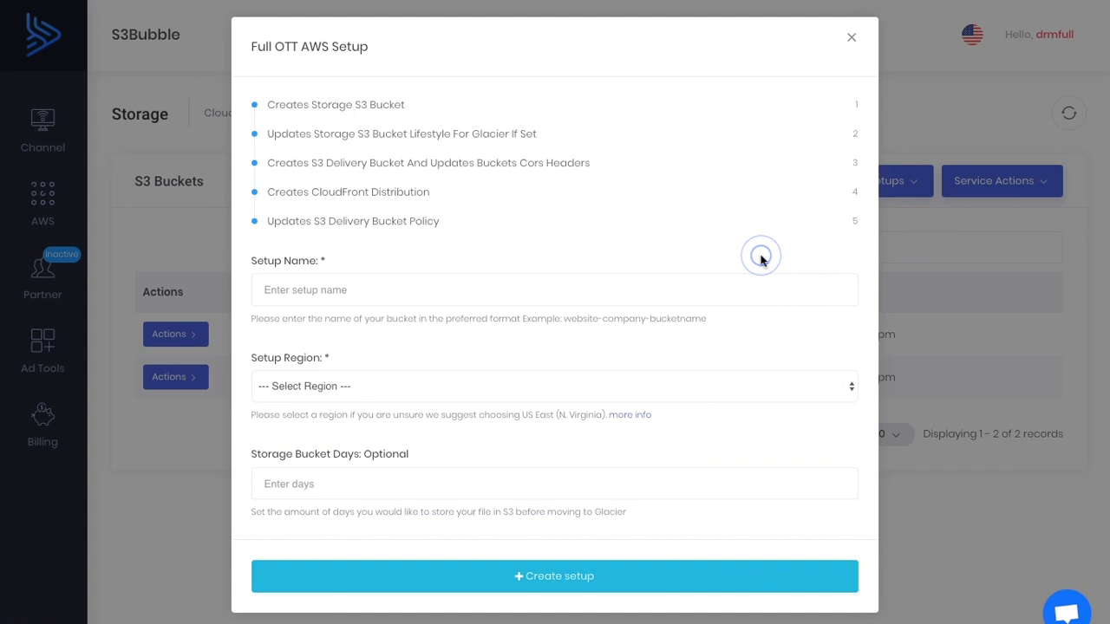
Create the full OTT AWS setup named drm-plugin-2020 in the US East (N. Virginia) region without storage bucket days.
left_click(408, 294)
type("drm-plugin-2020")
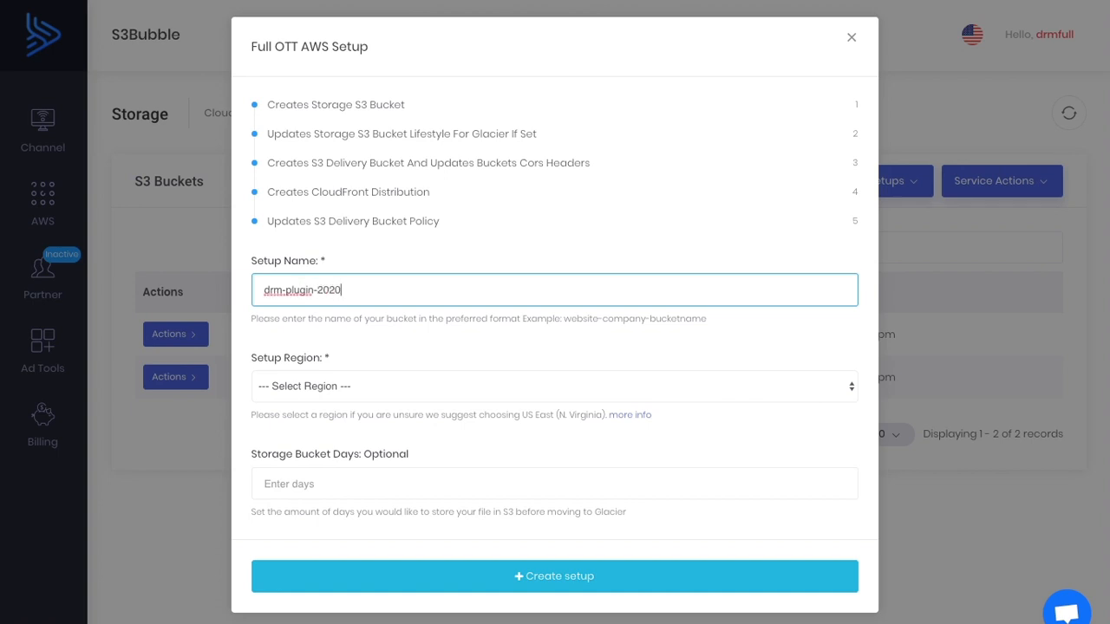
left_click(383, 386)
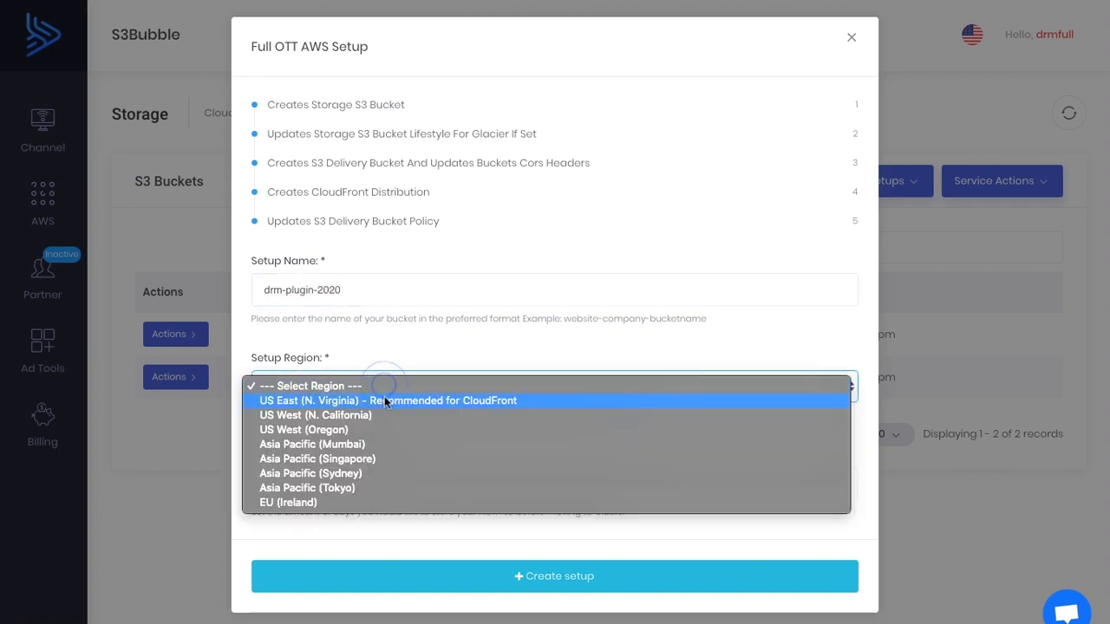
left_click(385, 400)
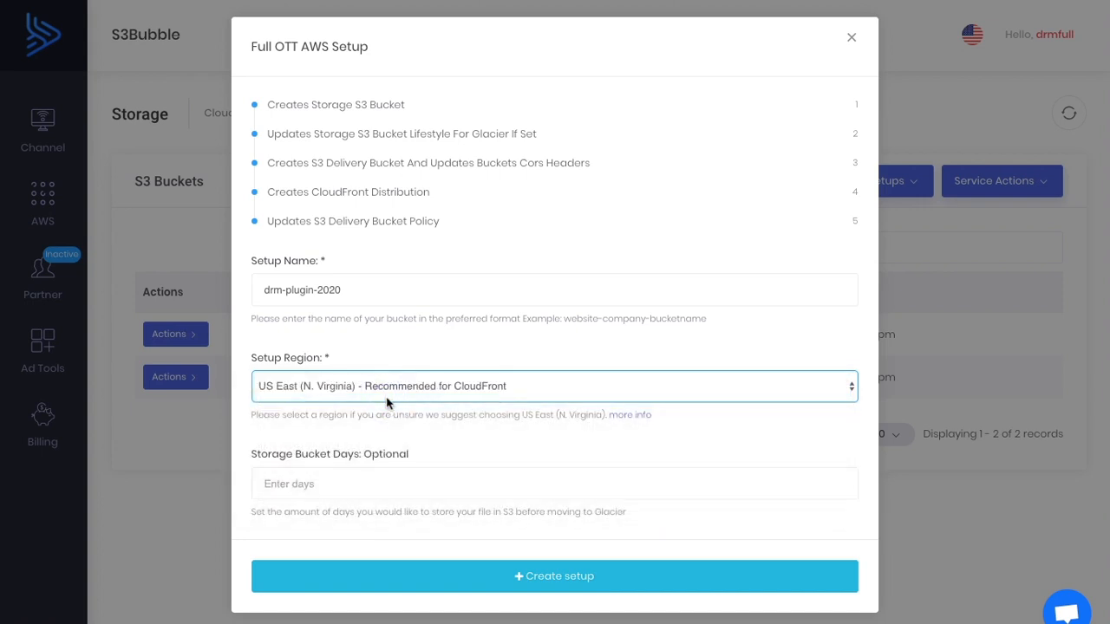
left_click(536, 578)
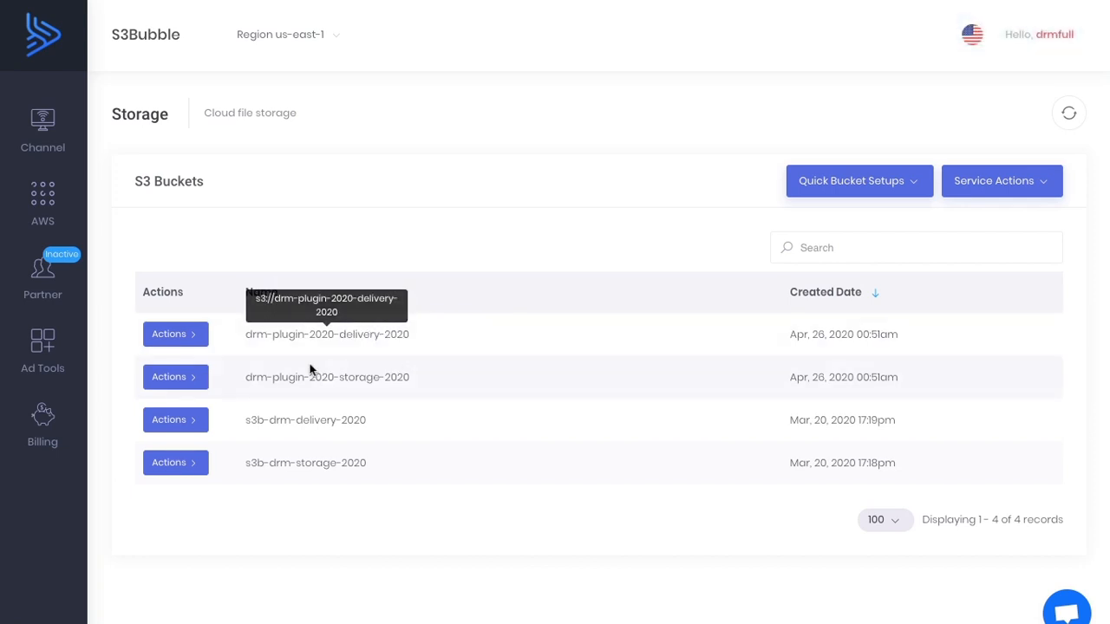
Open the drm-plugin-2020-storage-2020 bucket and upload video-lemon.mp4 through the quick upload area.
left_click(194, 380)
left_click(260, 402)
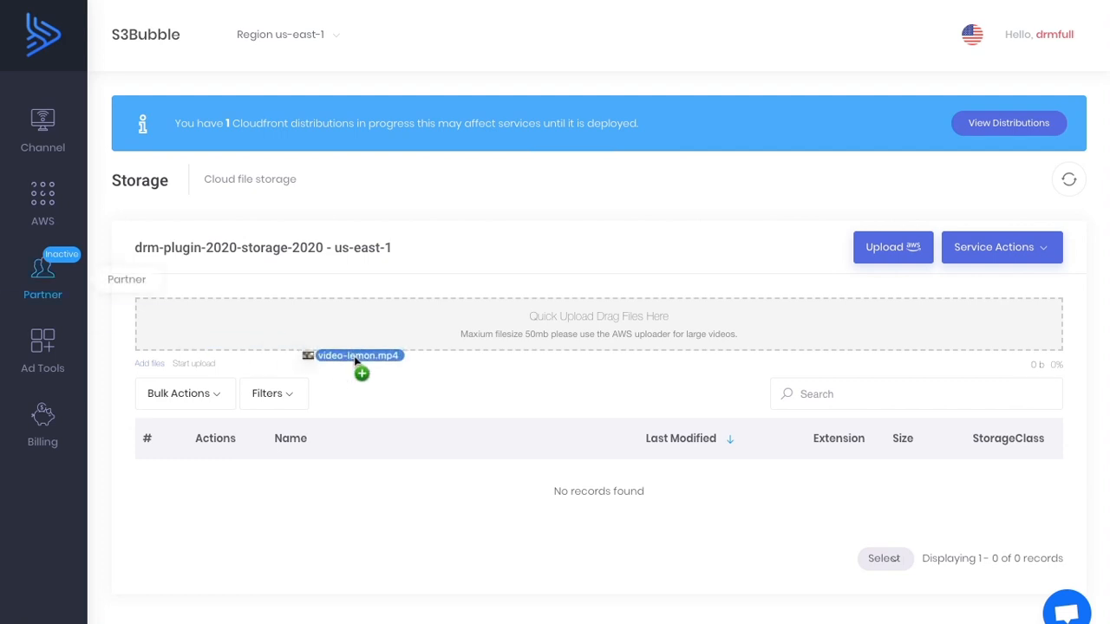
left_click_drag(359, 354, 554, 330)
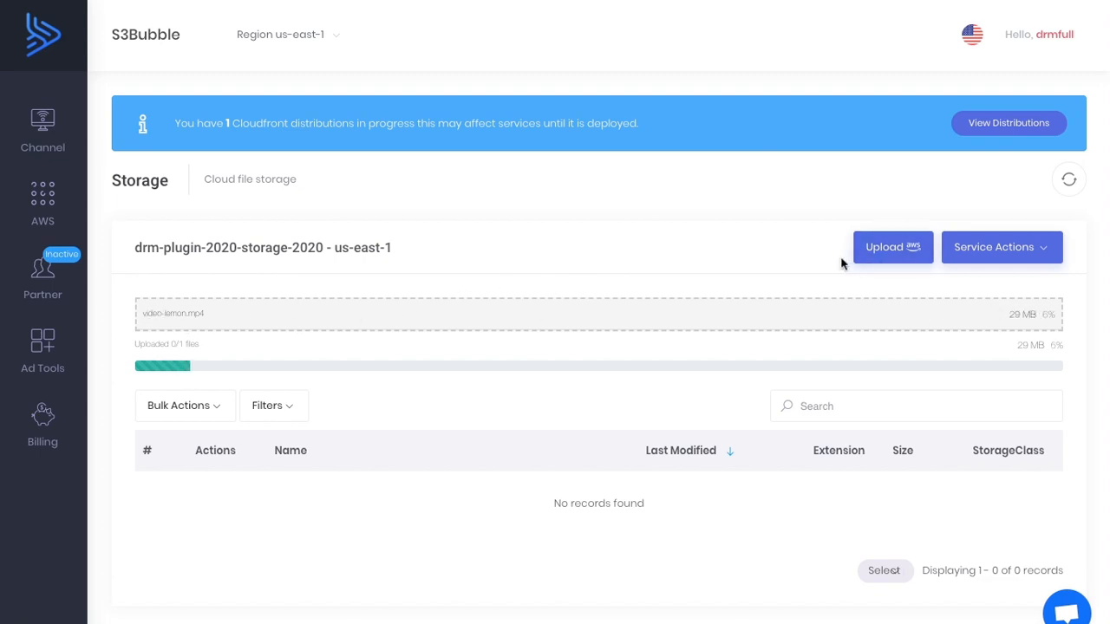
Open the storage bucket in the AWS console and upload codew.mp4 with default permissions and the Standard storage class.
left_click(904, 258)
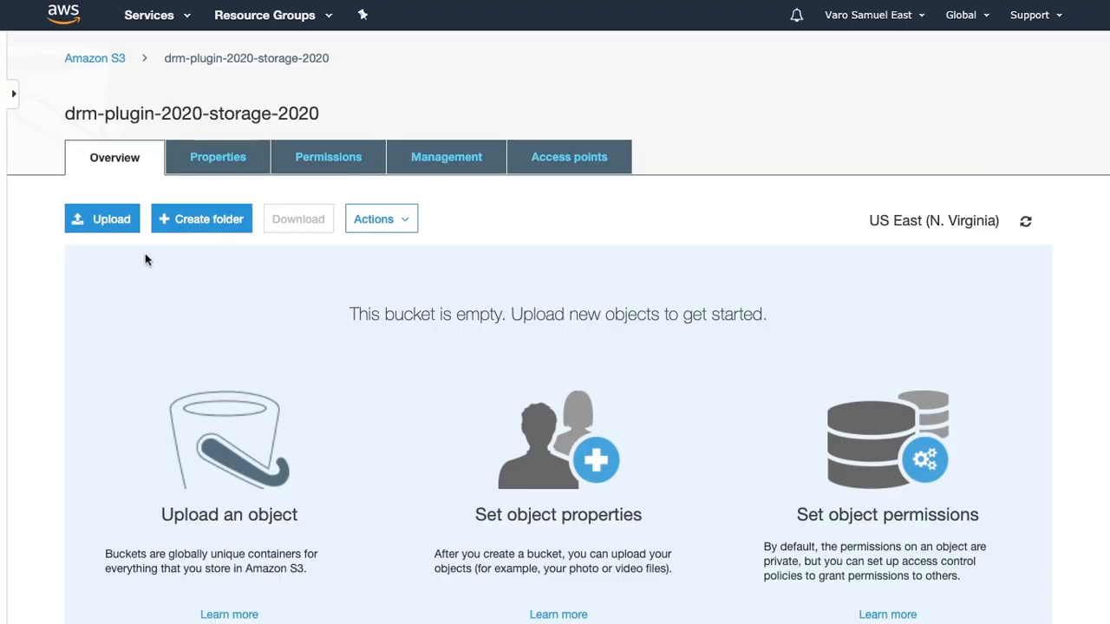
left_click(122, 224)
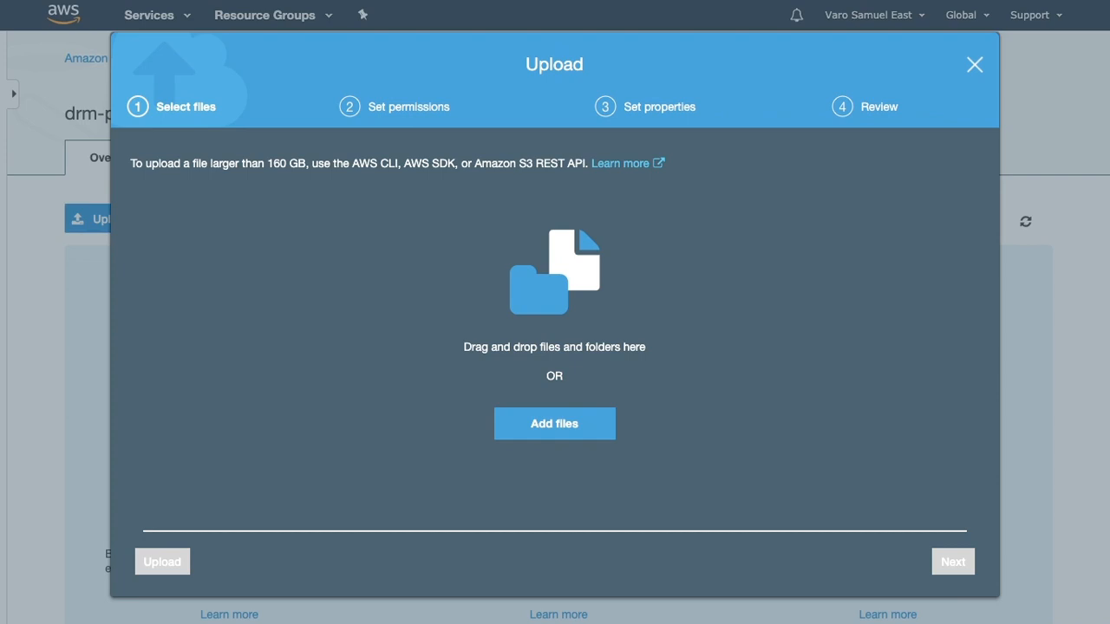
left_click_drag(467, 321, 466, 324)
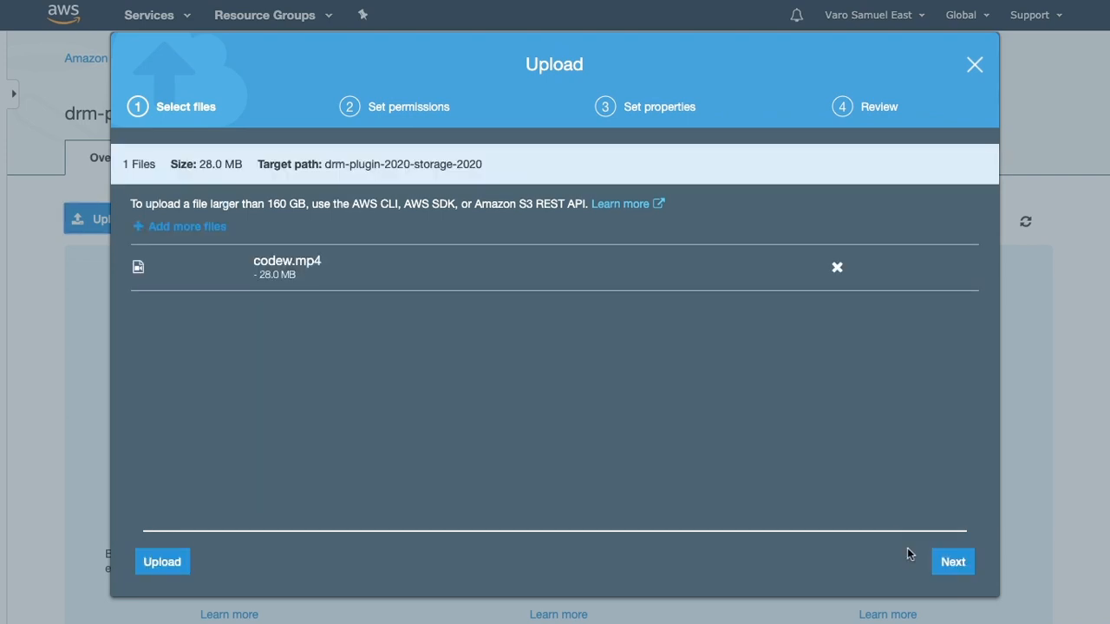
left_click(954, 563)
left_click(956, 563)
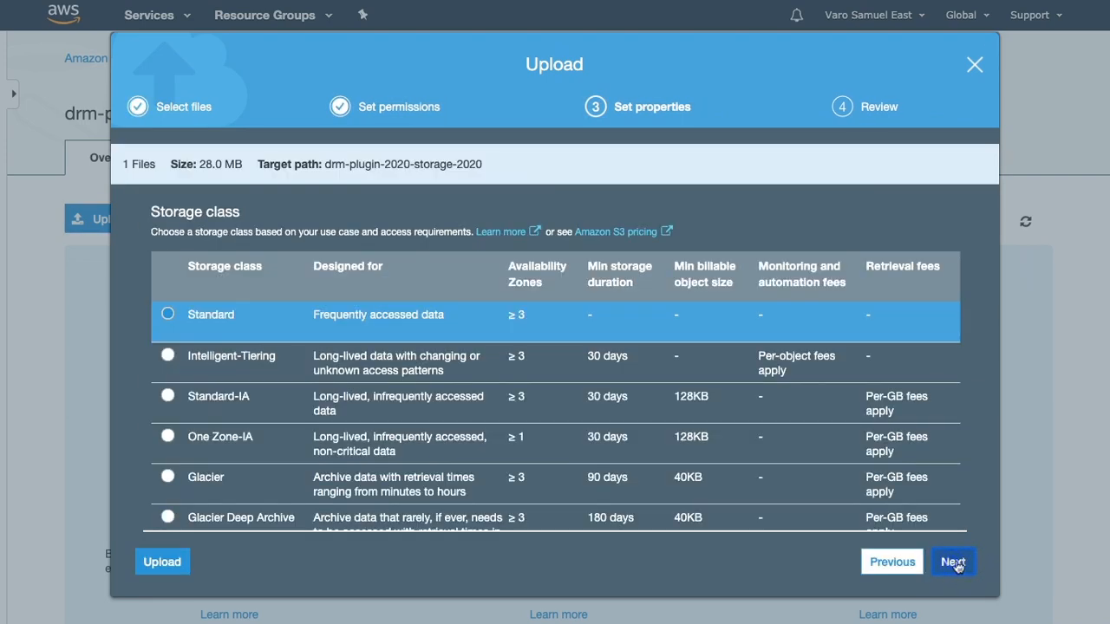
left_click(954, 563)
left_click(952, 562)
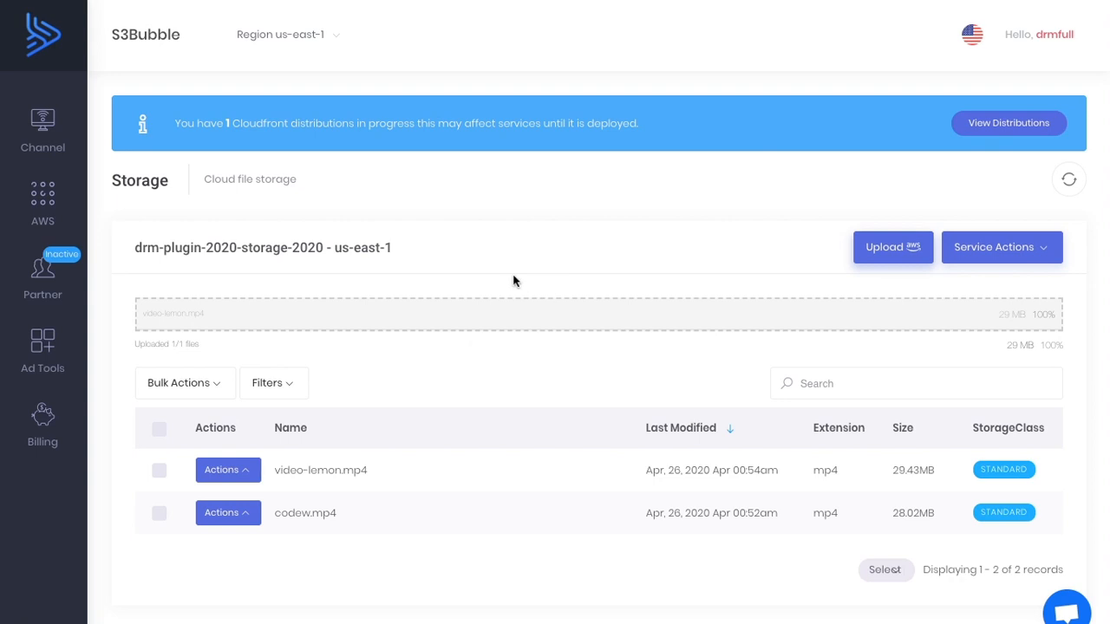
Check the uploaded videos in the storage bucket's file list and go back to the S3 buckets overview.
scroll(514, 281, "down", 1)
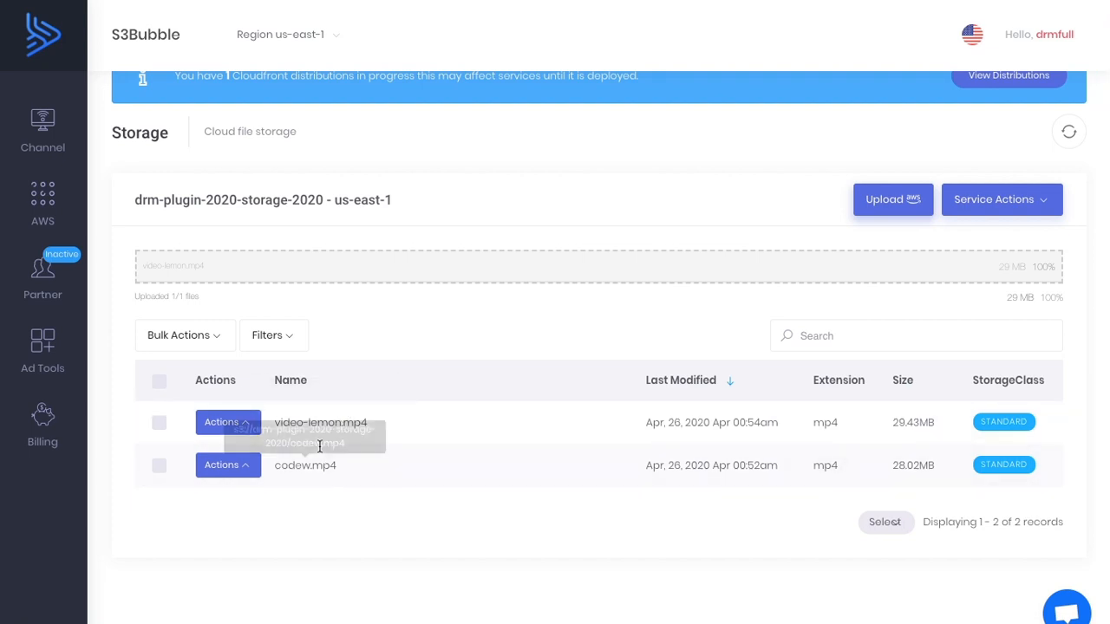
scroll(520, 312, "up", 1)
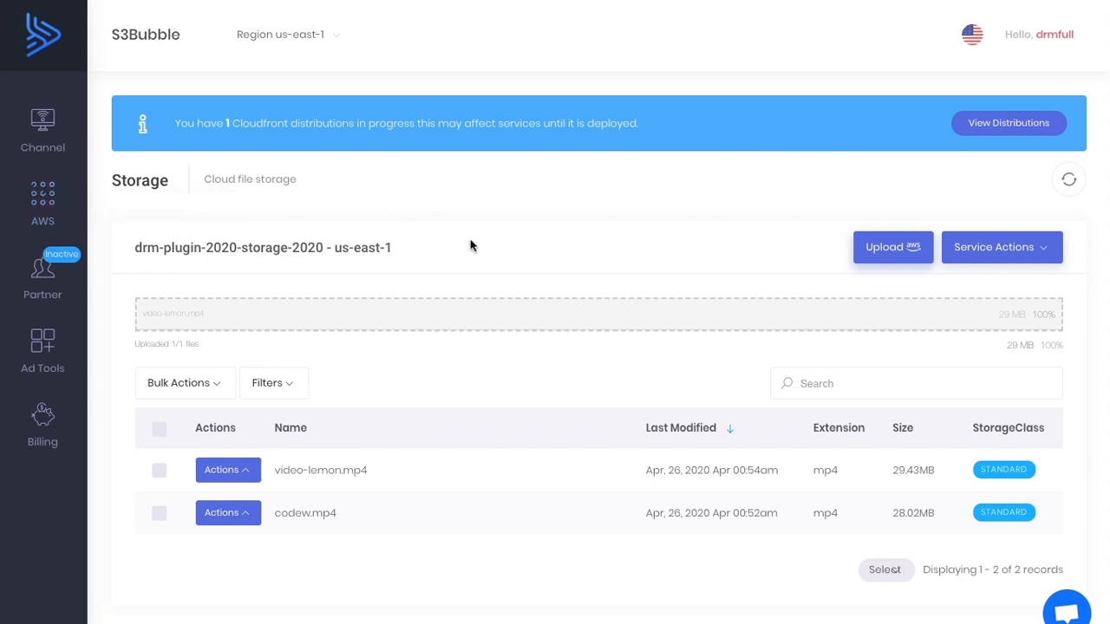
scroll(470, 246, "down", 1)
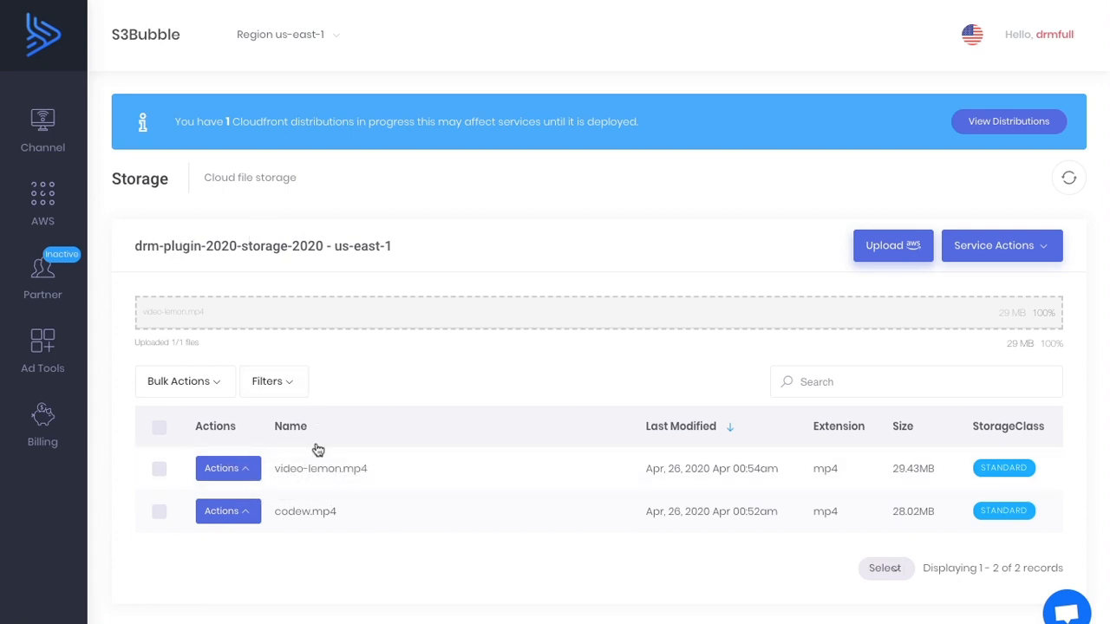
left_click(42, 199)
mouse_move(228, 285)
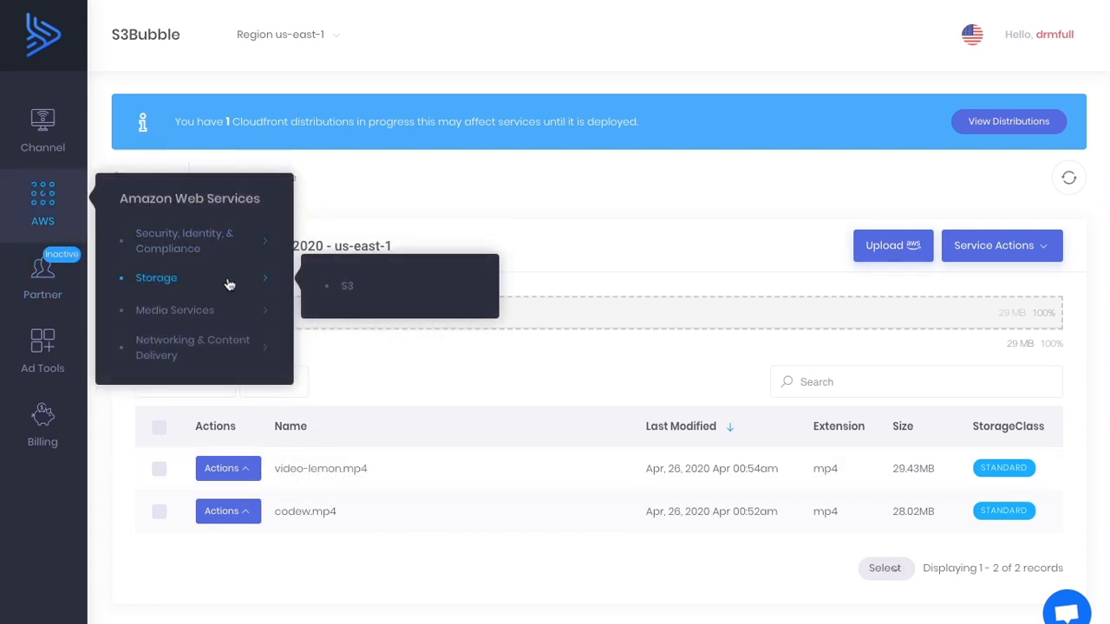
left_click(340, 289)
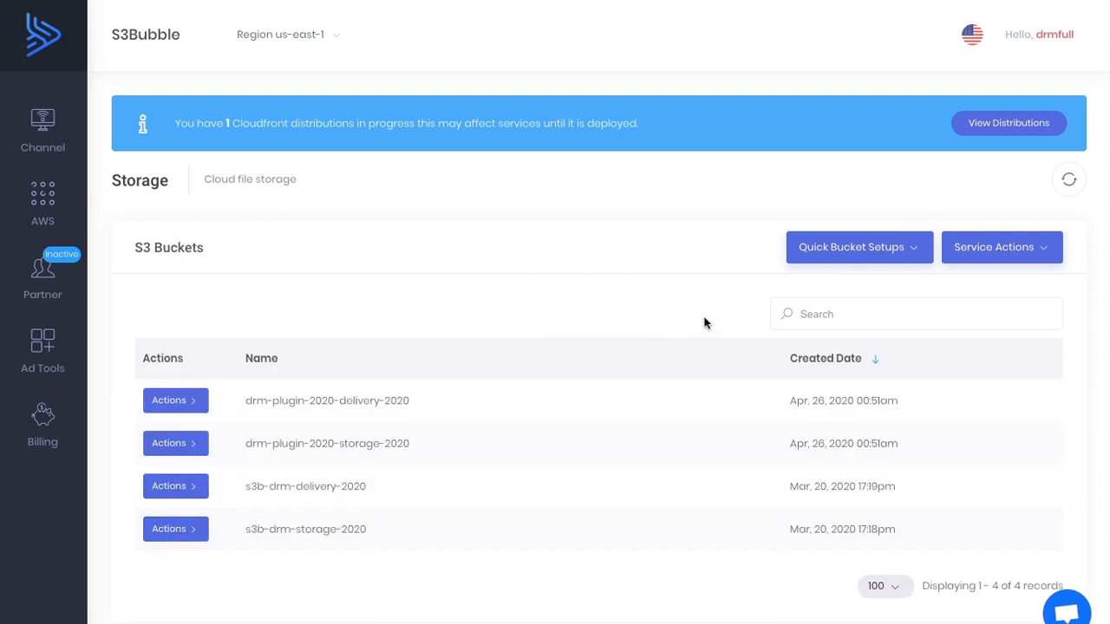
left_click(823, 250)
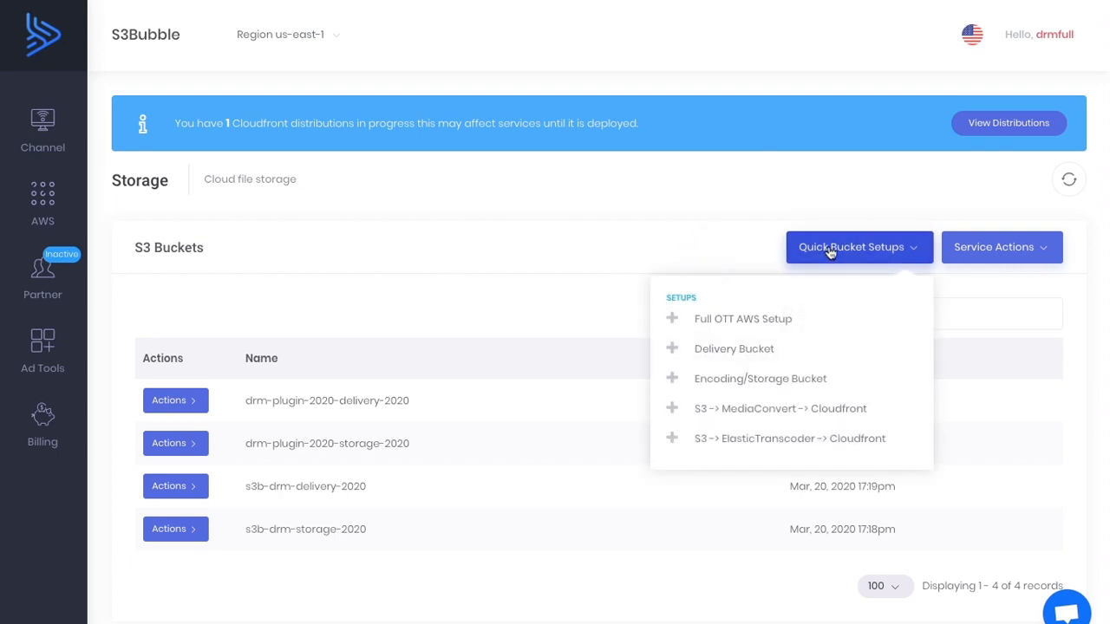
left_click(737, 351)
left_click(366, 258)
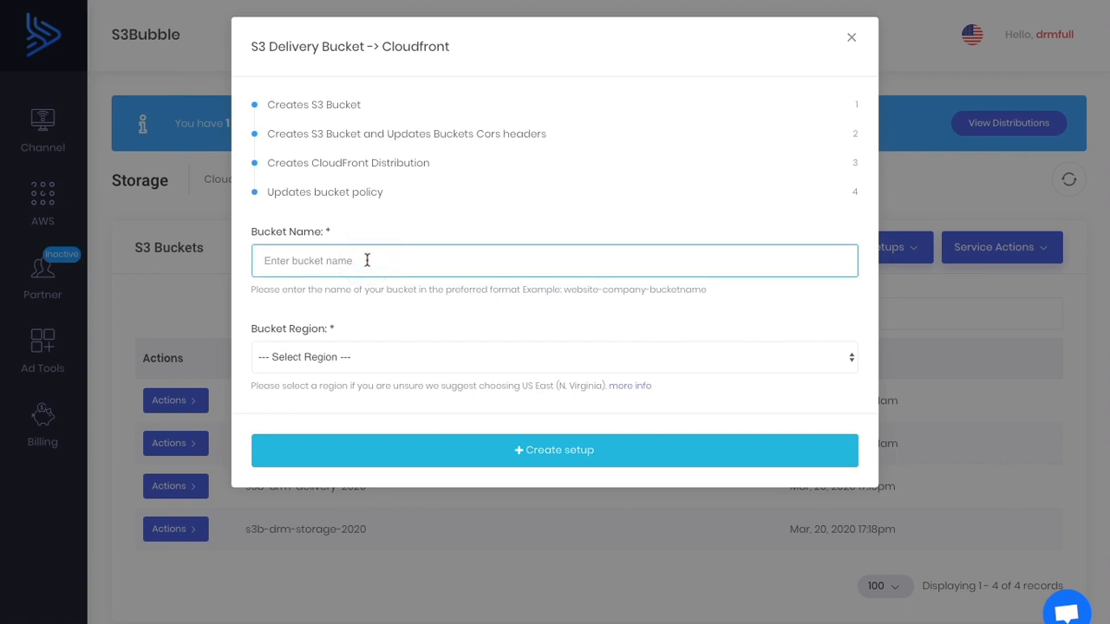
left_click(852, 39)
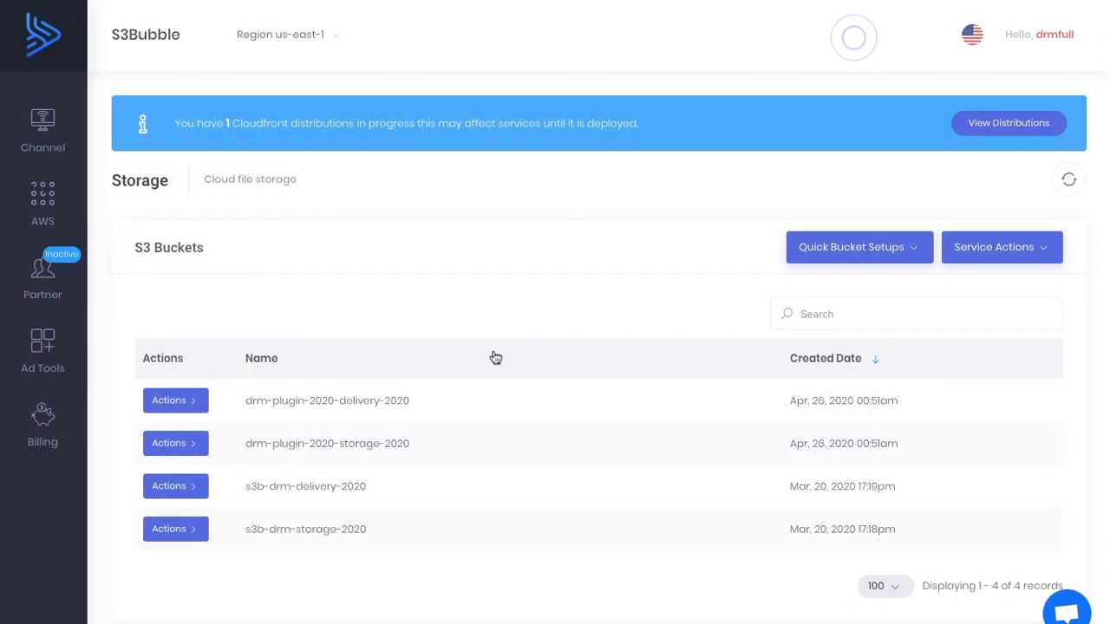
Create a delivery bucket setup with CloudFront named drm-plugin-2020-existing-setup in the US East (N. Virginia) region.
left_click(867, 257)
left_click(743, 350)
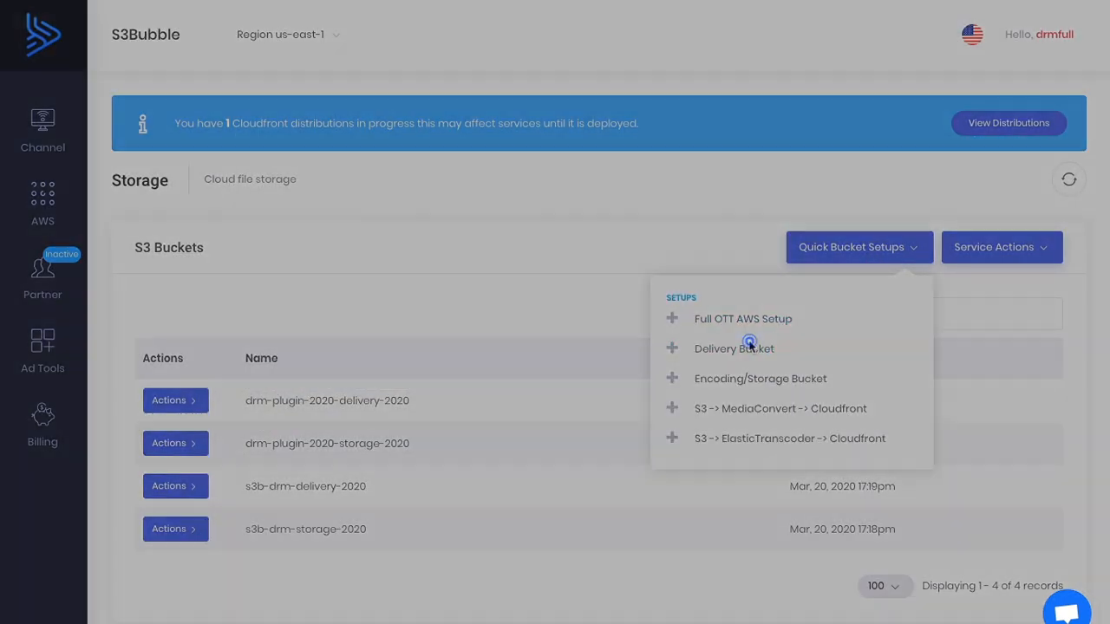
left_click(347, 255)
type("drm-plugin-2020-existing-setup")
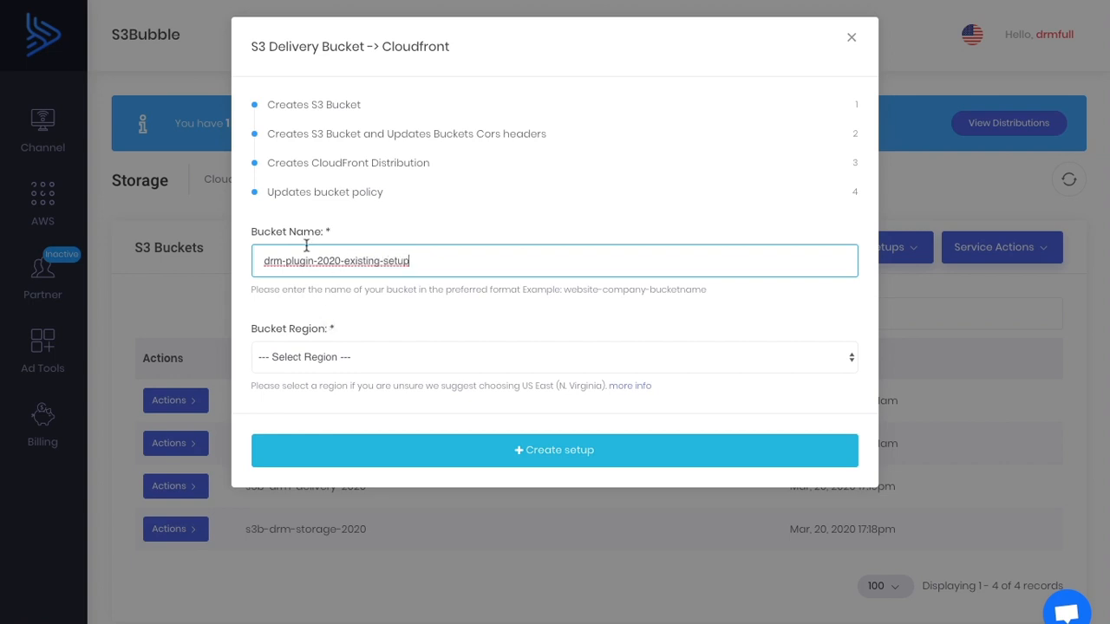
left_click(386, 356)
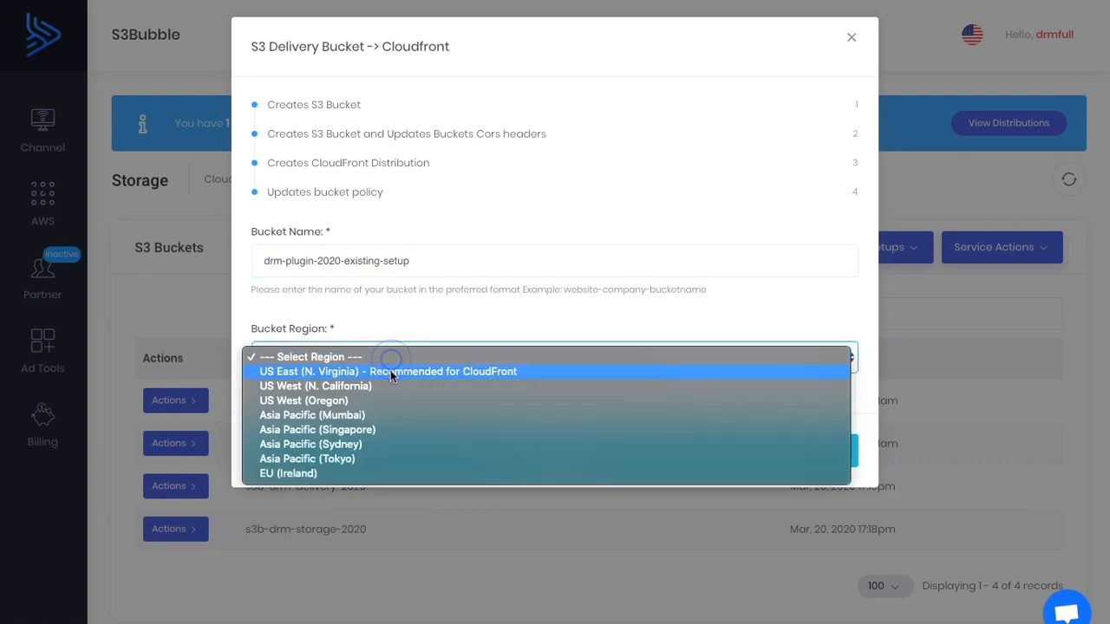
left_click(391, 371)
left_click(530, 453)
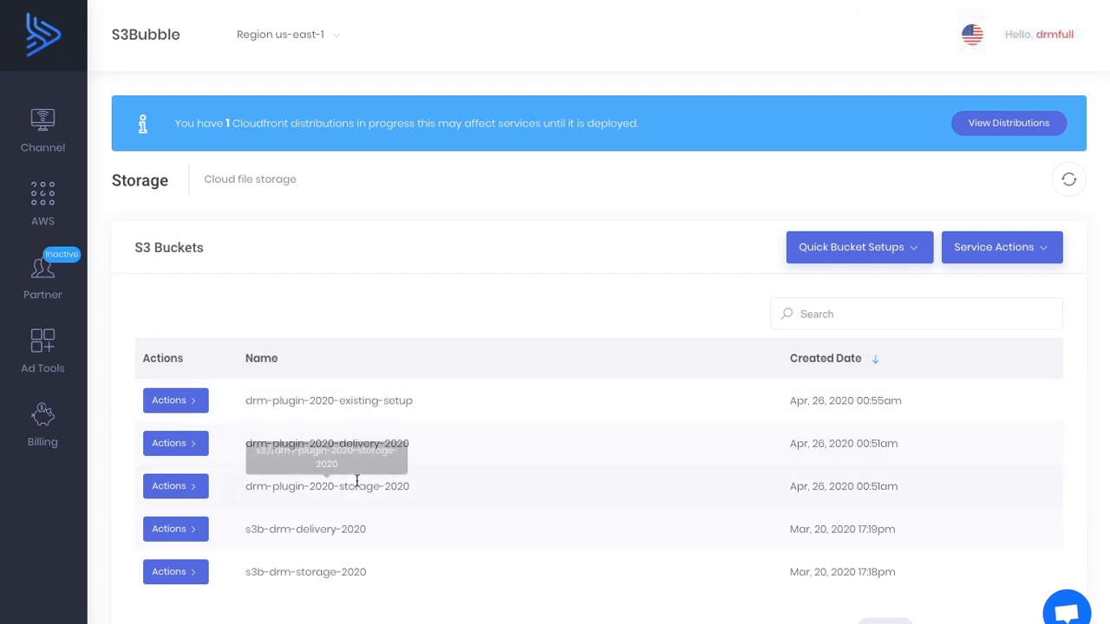
Open the drm-plugin-2020-storage-2020 bucket and start the Media Convert Encoder for video-lemon.mp4.
left_click(495, 258)
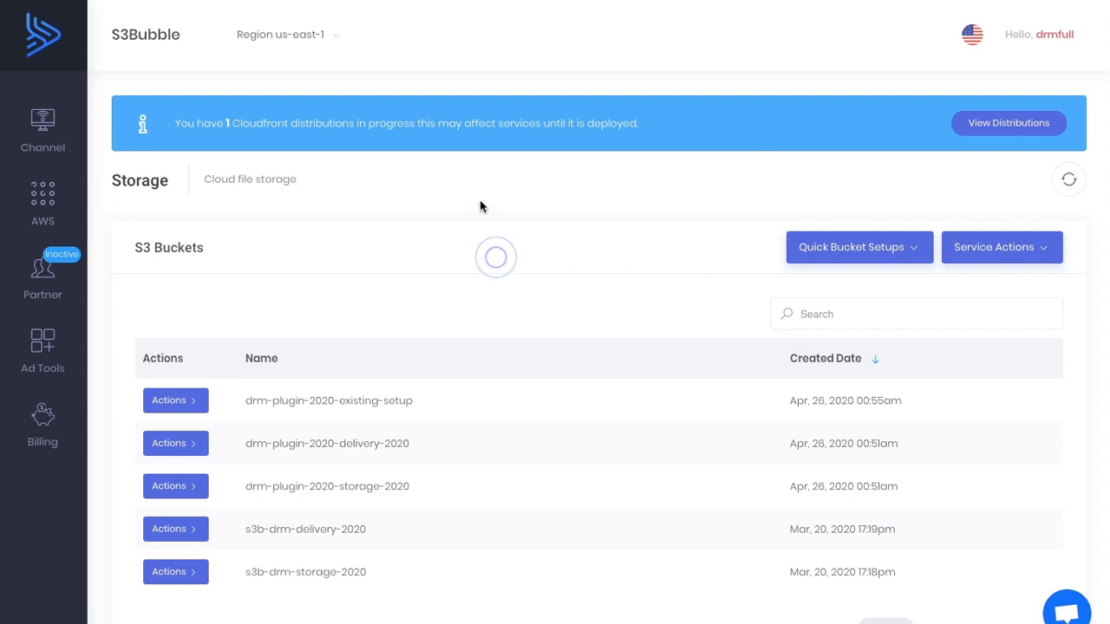
left_click(196, 490)
left_click(290, 509)
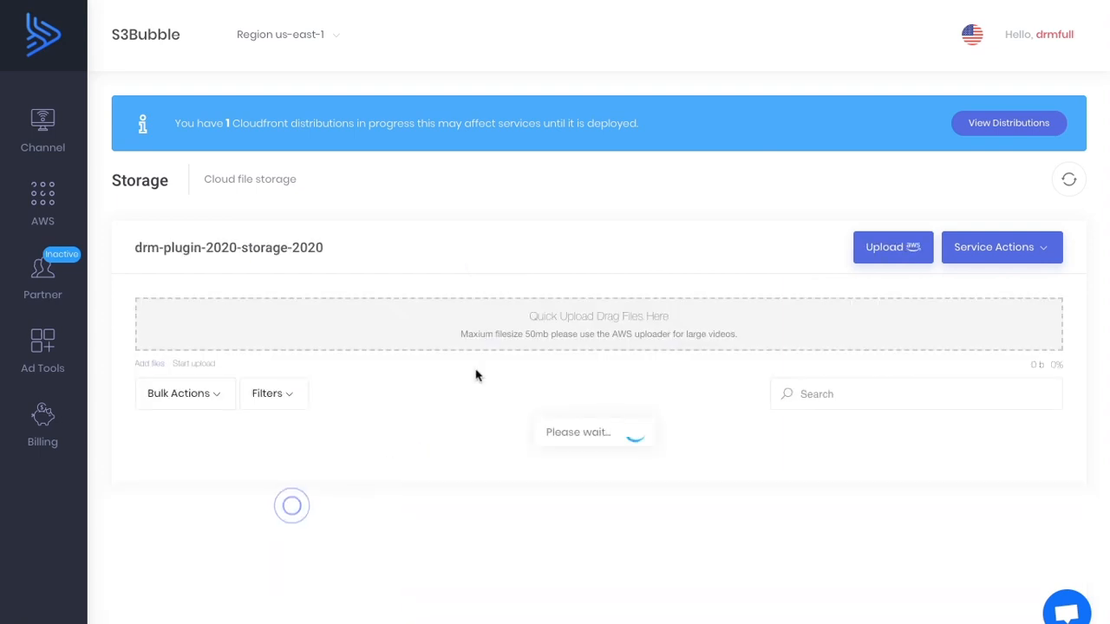
scroll(477, 376, "down", 1)
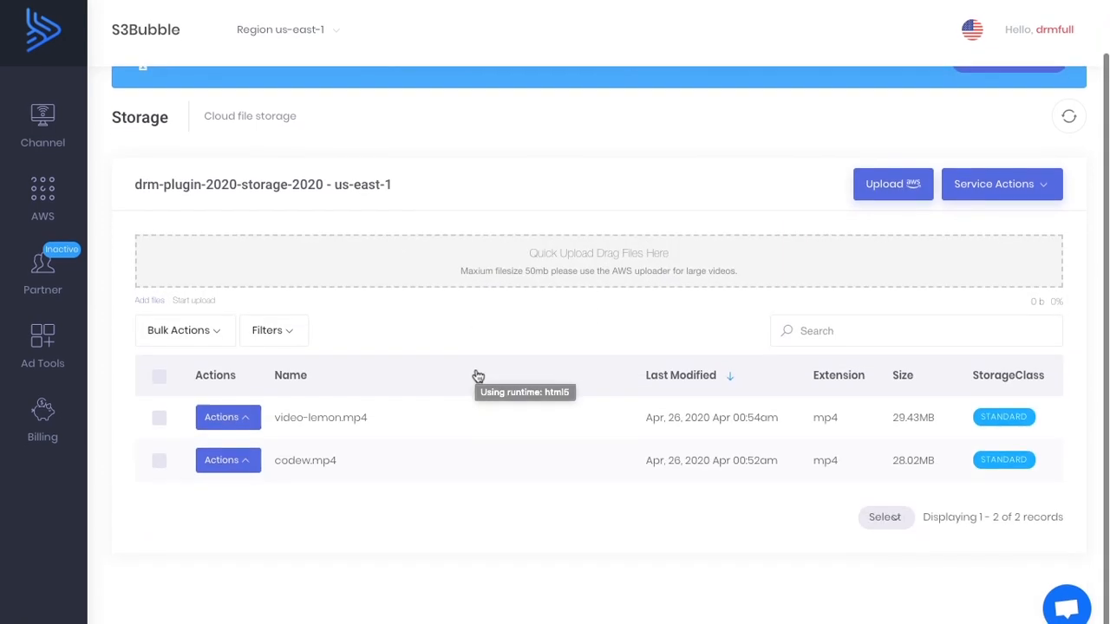
left_click(244, 425)
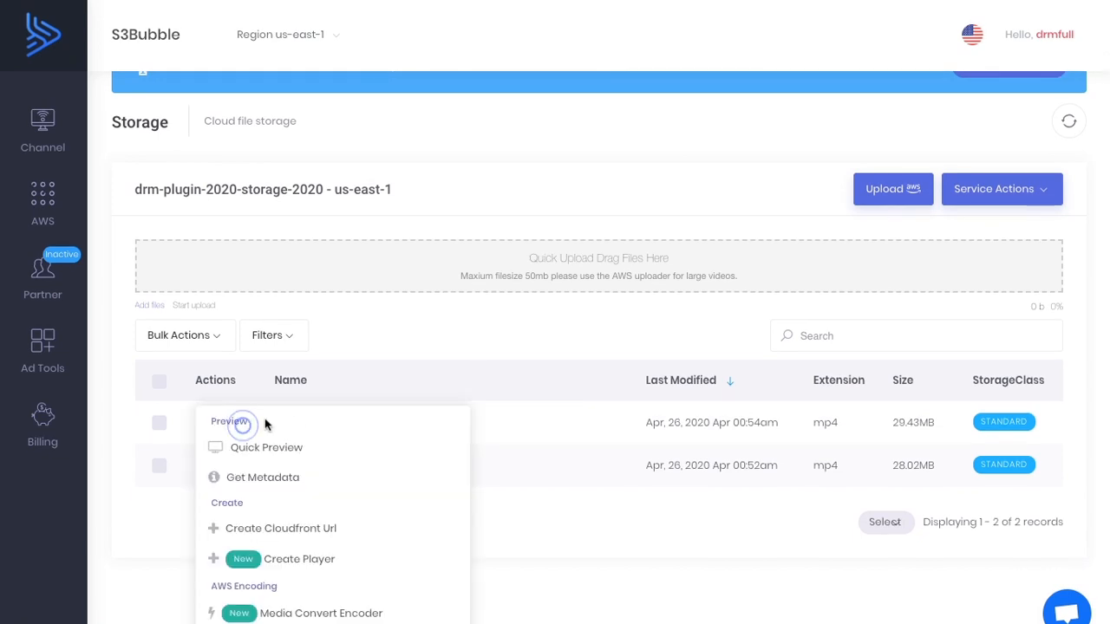
scroll(277, 419, "down", 1)
scroll(296, 421, "down", 1)
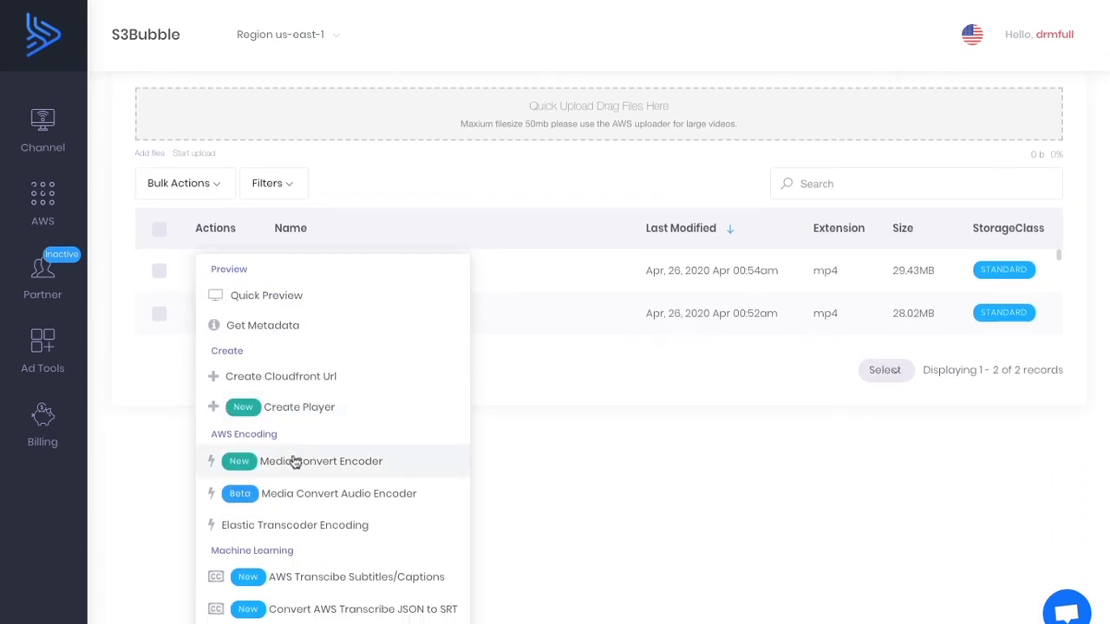
left_click(297, 463)
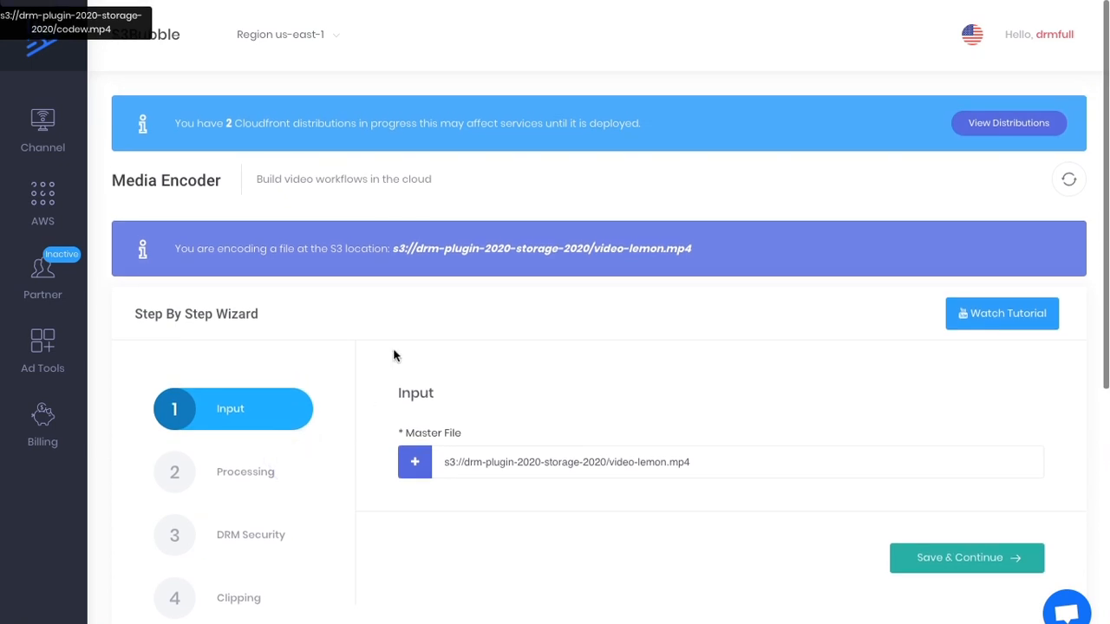
Keep video-lemon.mp4 as the encoder's master file and continue past Processing to DRM Security without adding captions, audio or a watermark.
scroll(389, 339, "down", 3)
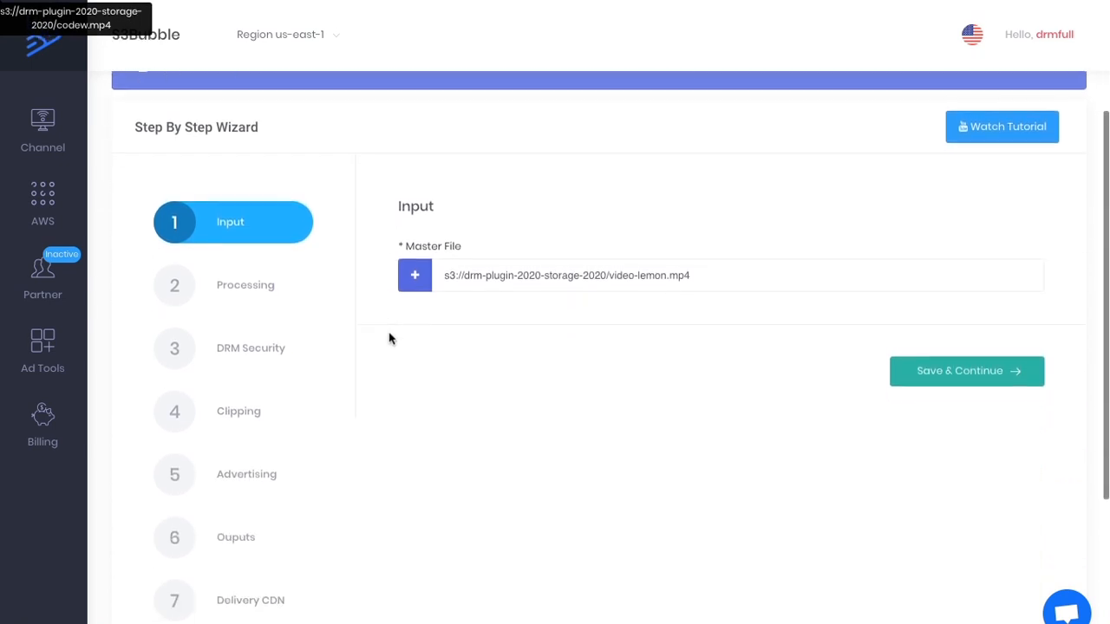
left_click(949, 357)
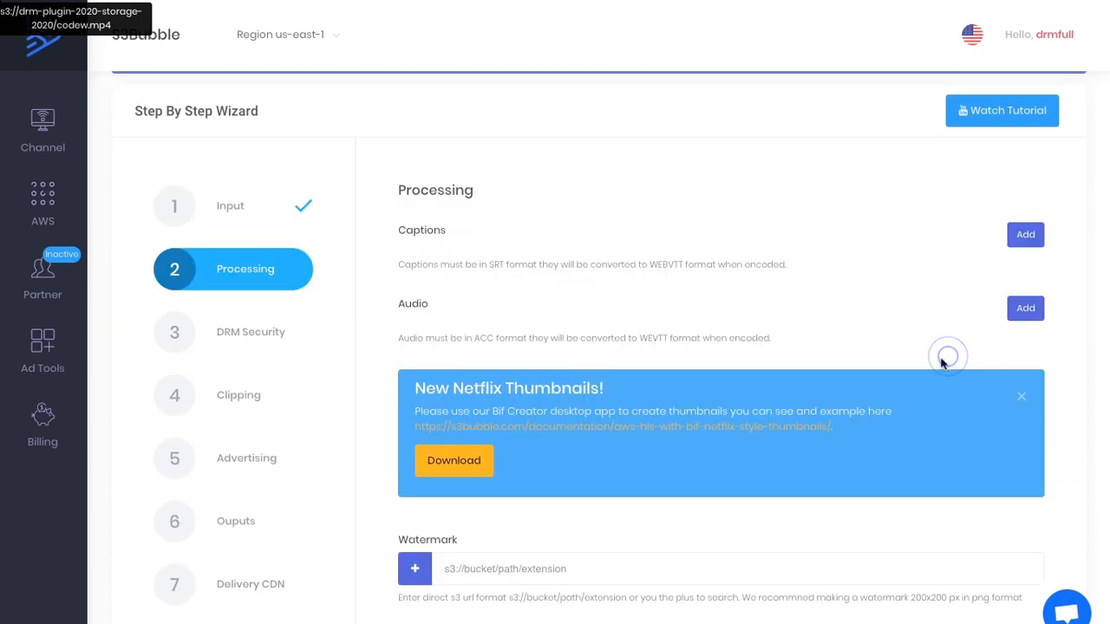
scroll(934, 361, "down", 3)
left_click(935, 488)
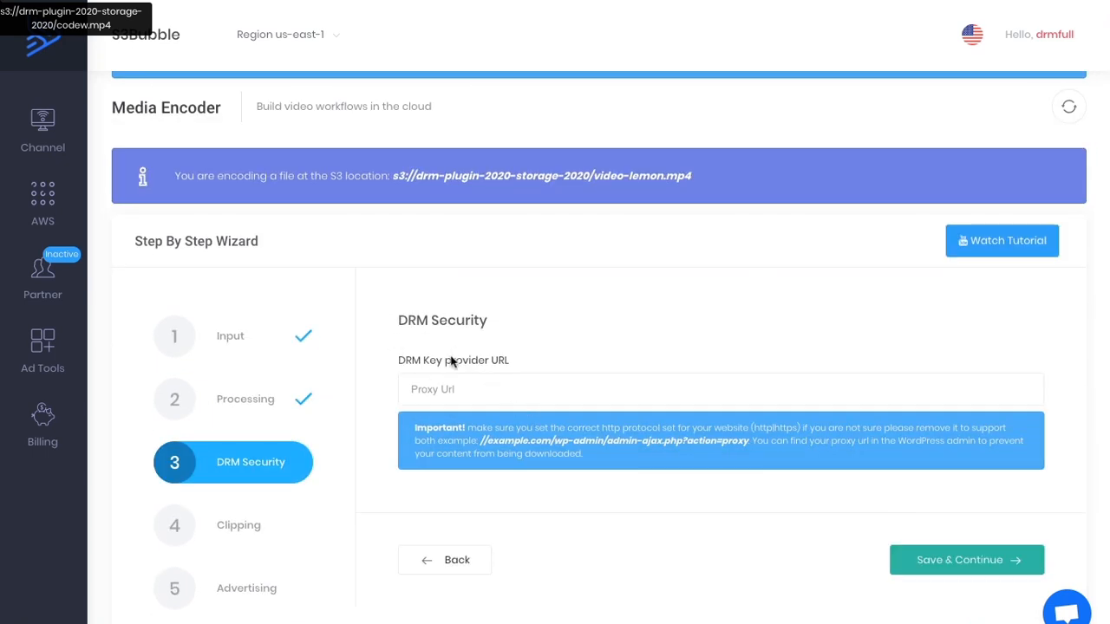
Switch to the WordPress admin, open the DRM Video plugin's Proxy Url page and copy the full proxy URL.
left_click_drag(401, 363, 523, 364)
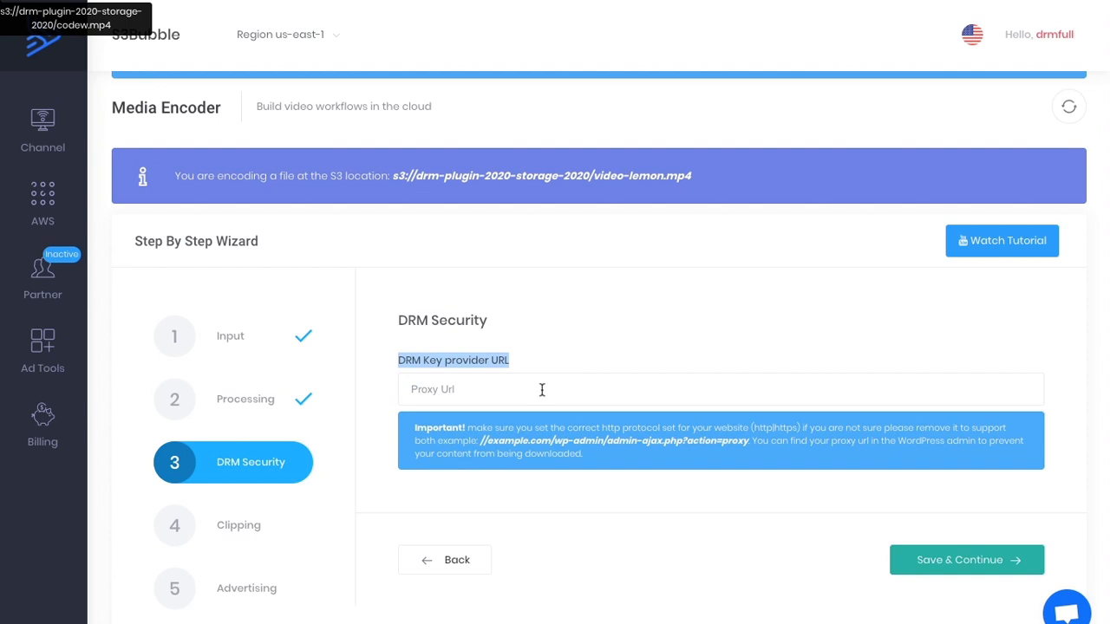
left_click(553, 343)
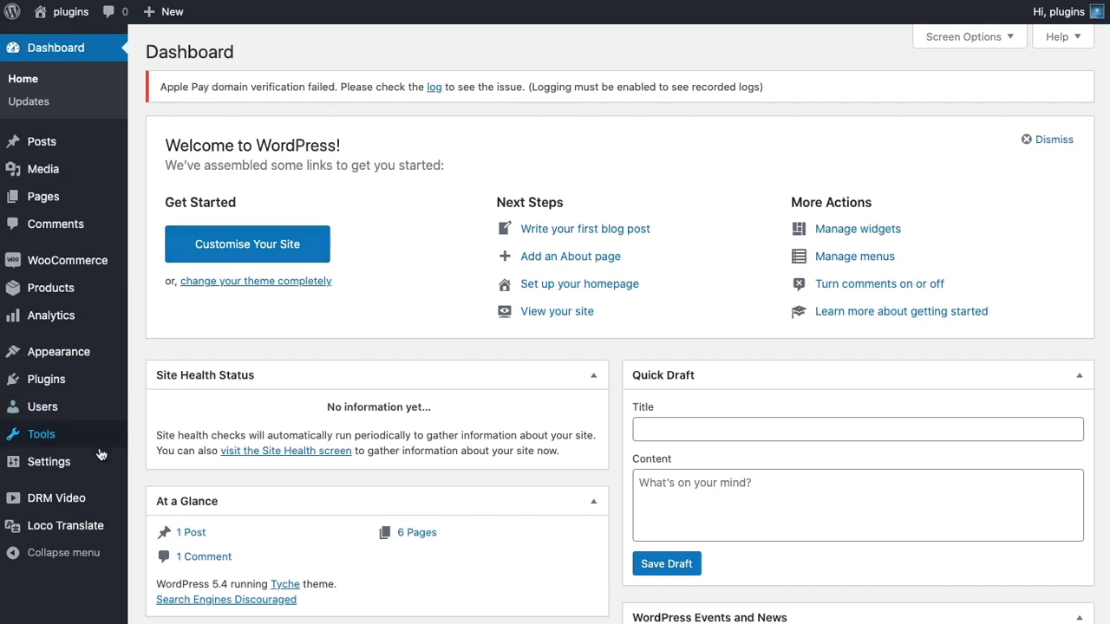
left_click(56, 498)
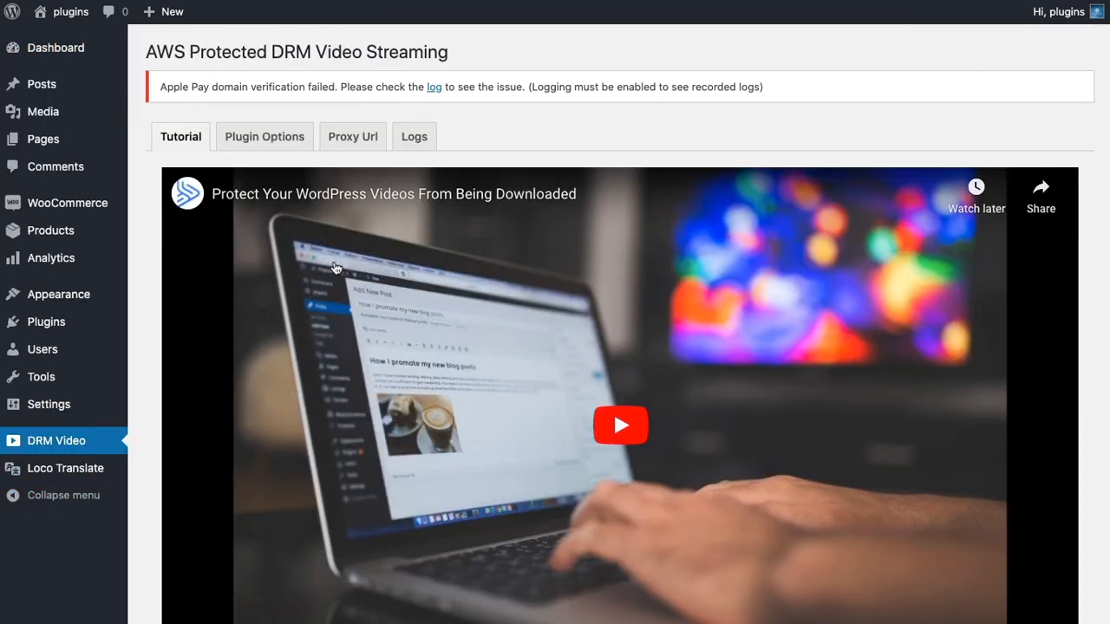
scroll(341, 170, "down", 3)
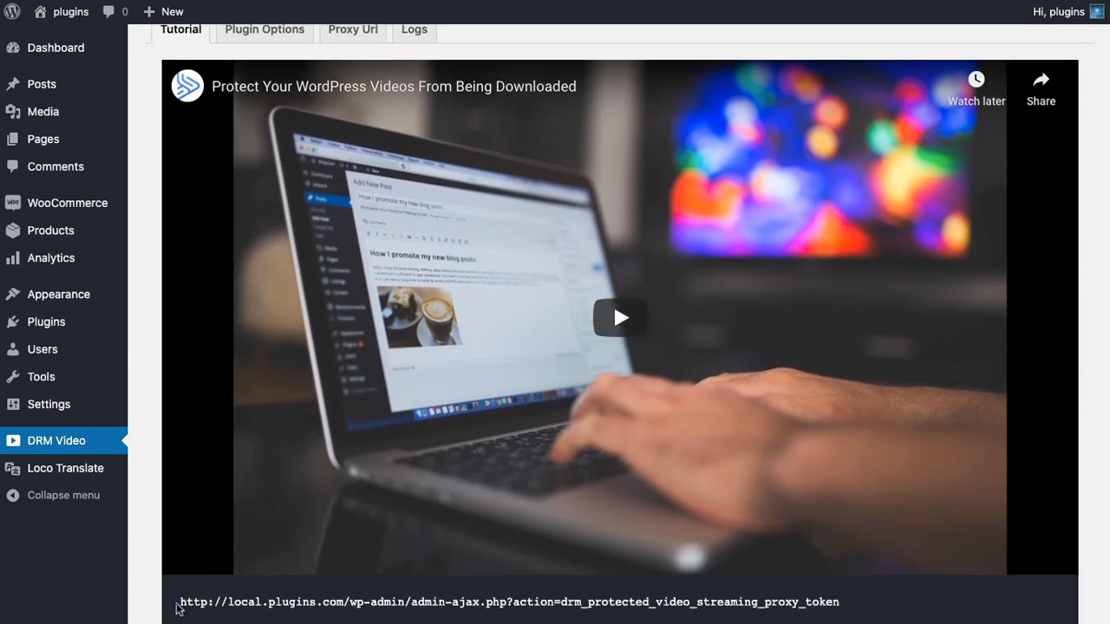
left_click_drag(178, 602, 832, 605)
scroll(555, 390, "up", 3)
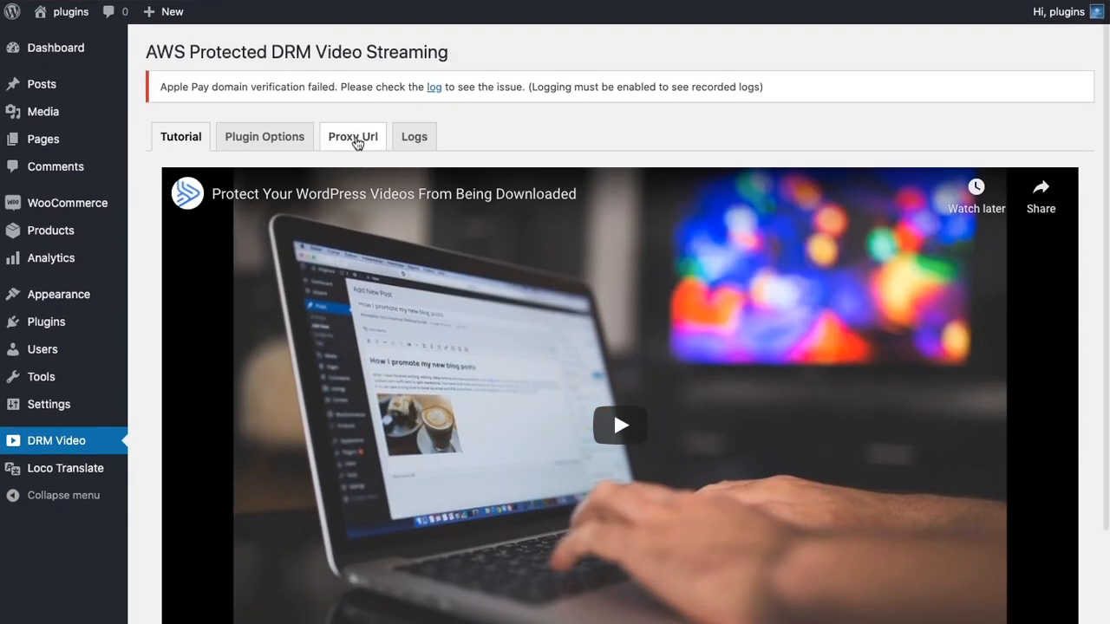
left_click(353, 138)
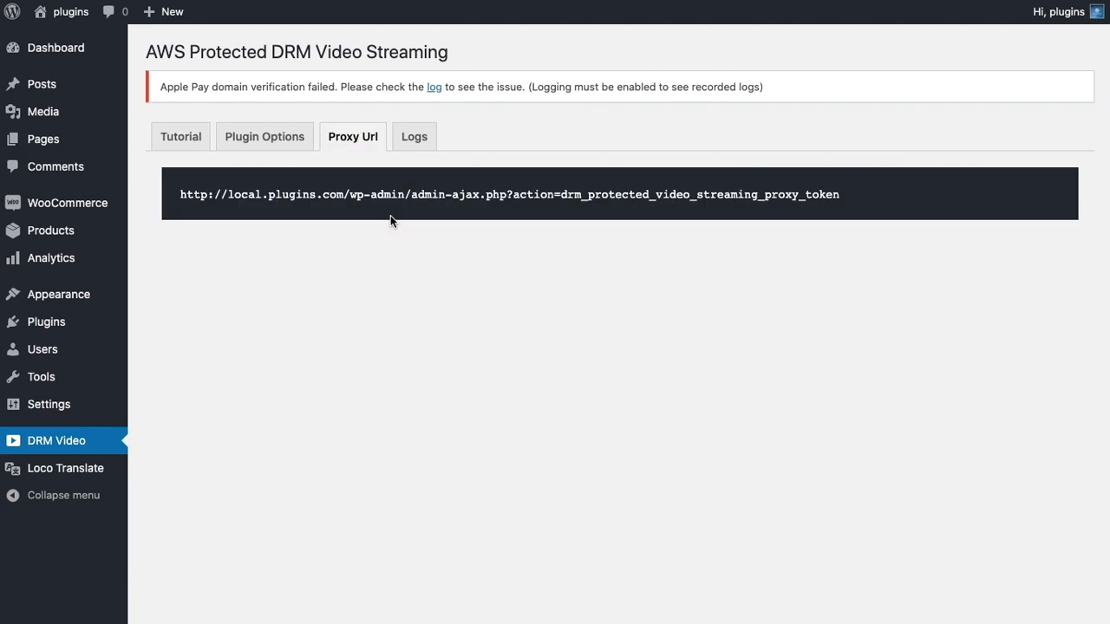
left_click_drag(180, 194, 846, 197)
key("super+c")
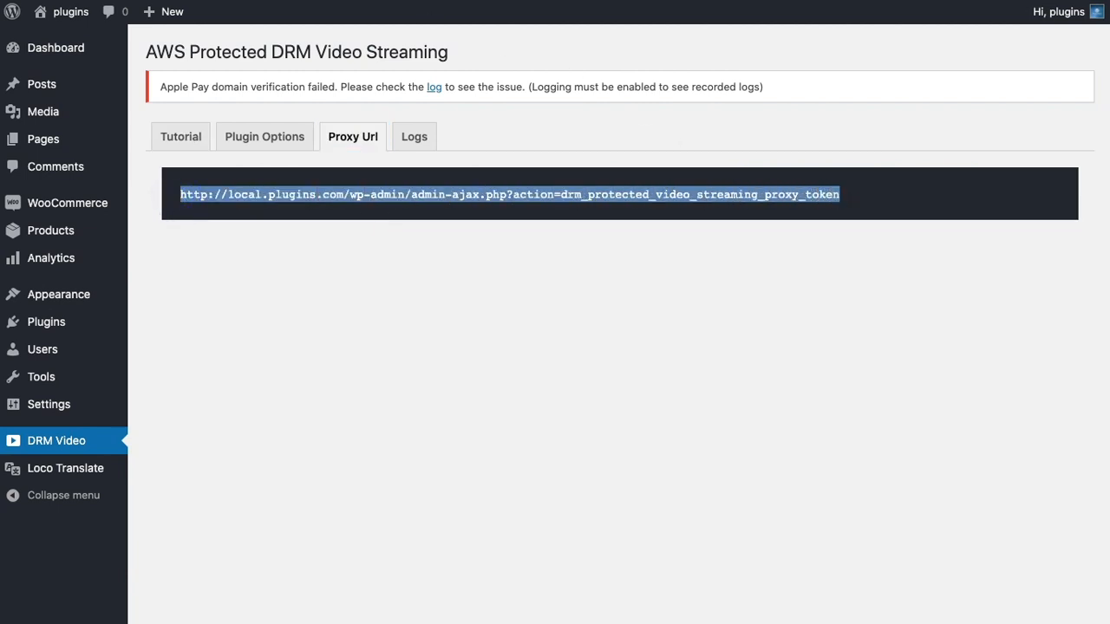
Back in the S3Bubble encoder, paste the copied WordPress proxy URL as the DRM Key provider URL and continue to Clipping.
key("ctrl+Tab")
left_click(464, 388)
key("super+v")
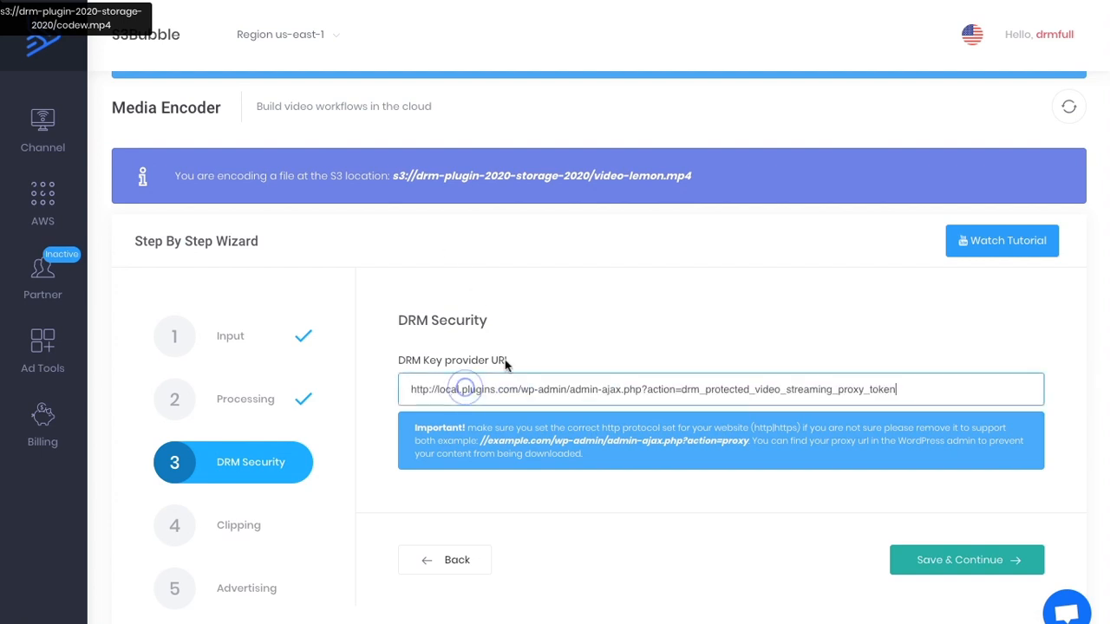
left_click(657, 319)
left_click(939, 562)
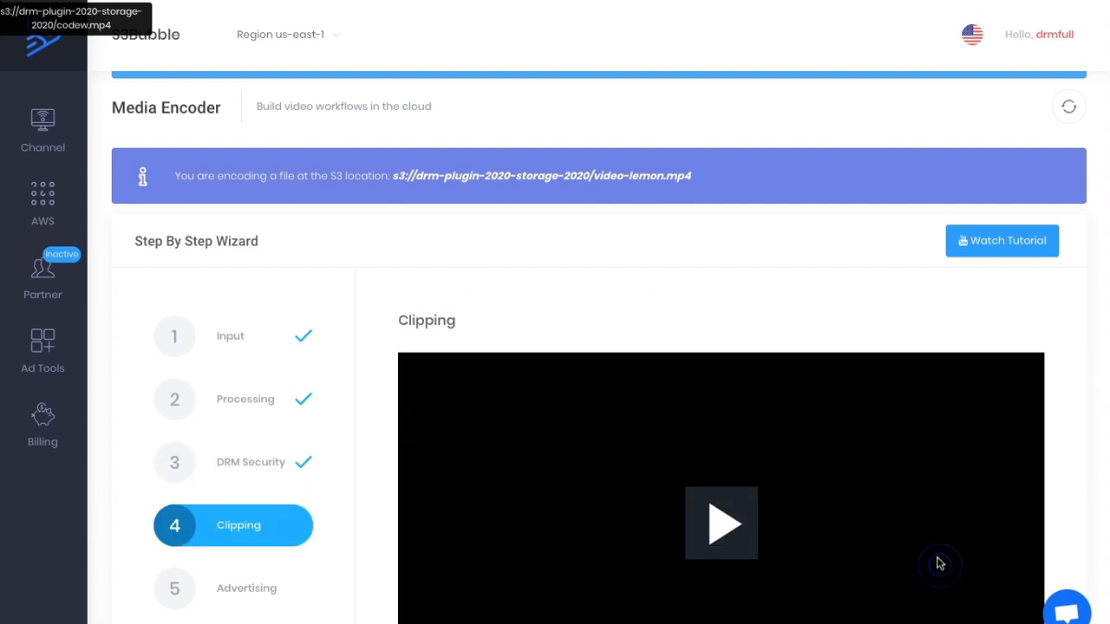
Continue past Clipping and Advertising to Outputs without setting a clip or a Vmap URL.
scroll(940, 562, "down", 5)
left_click(937, 567)
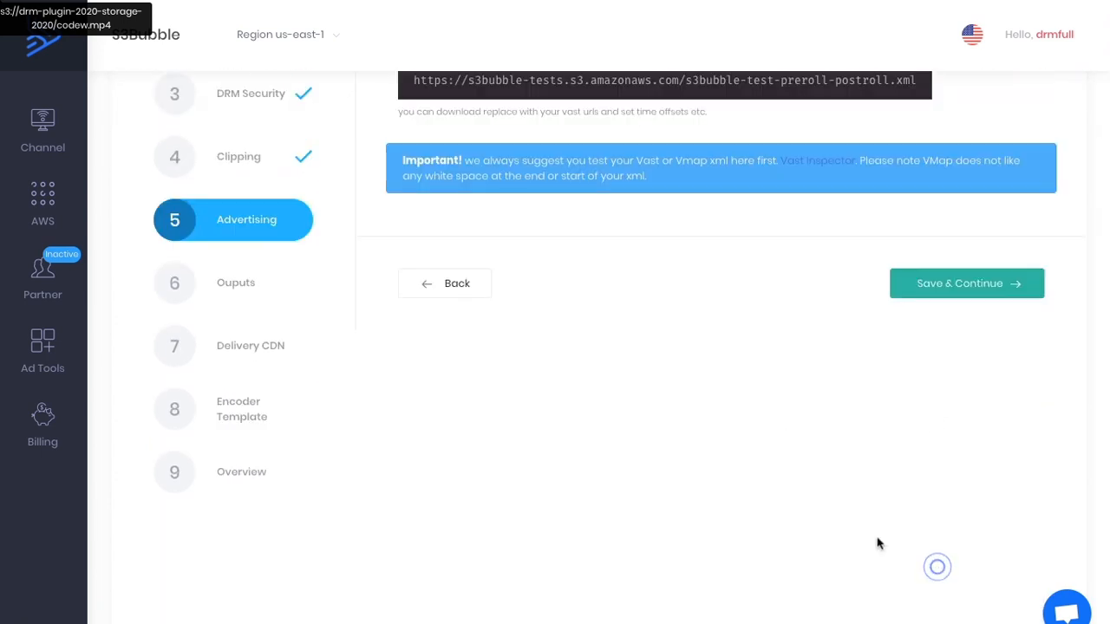
scroll(768, 478, "up", 4)
scroll(767, 474, "down", 1)
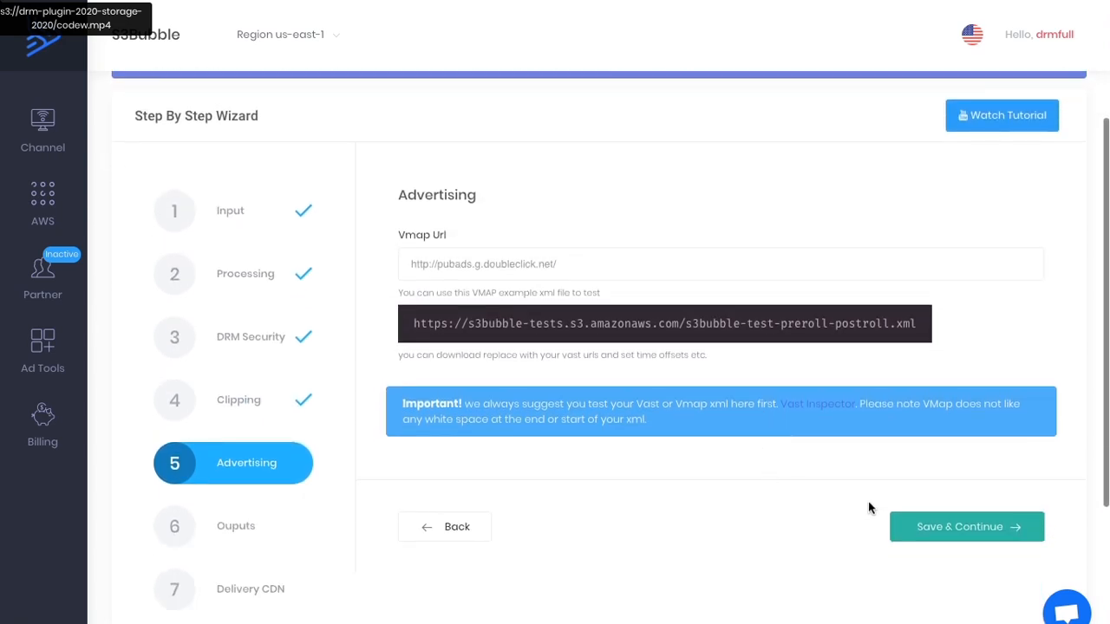
left_click(936, 529)
Set the output bucket to drm-plugin-2020-delivery-2020 with a random ID as output folder, and continue to Delivery CDN.
left_click(490, 266)
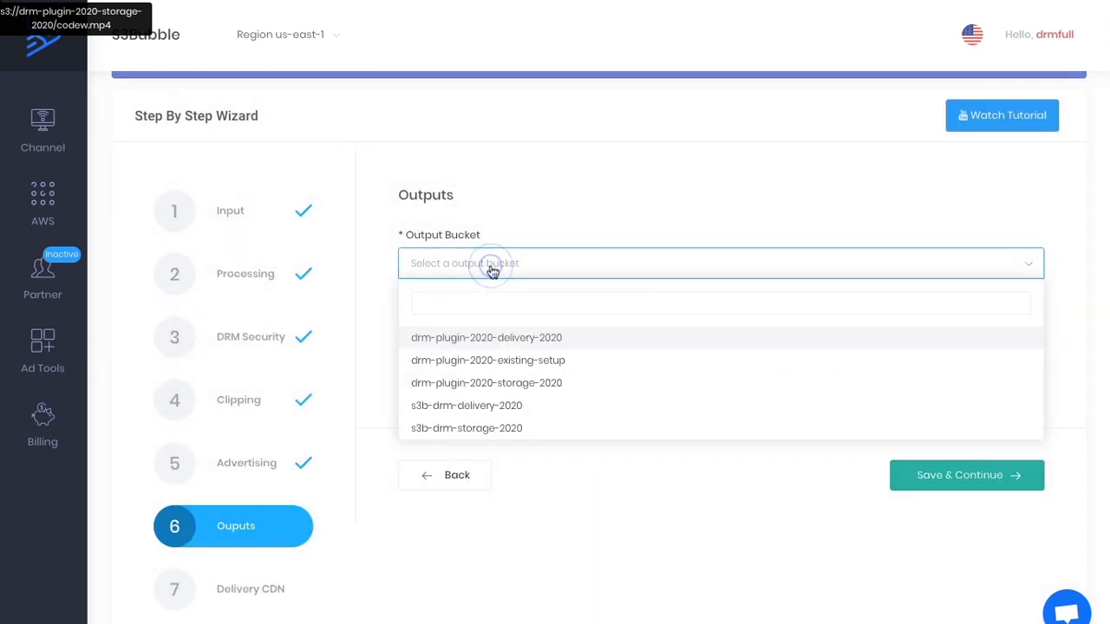
left_click(440, 340)
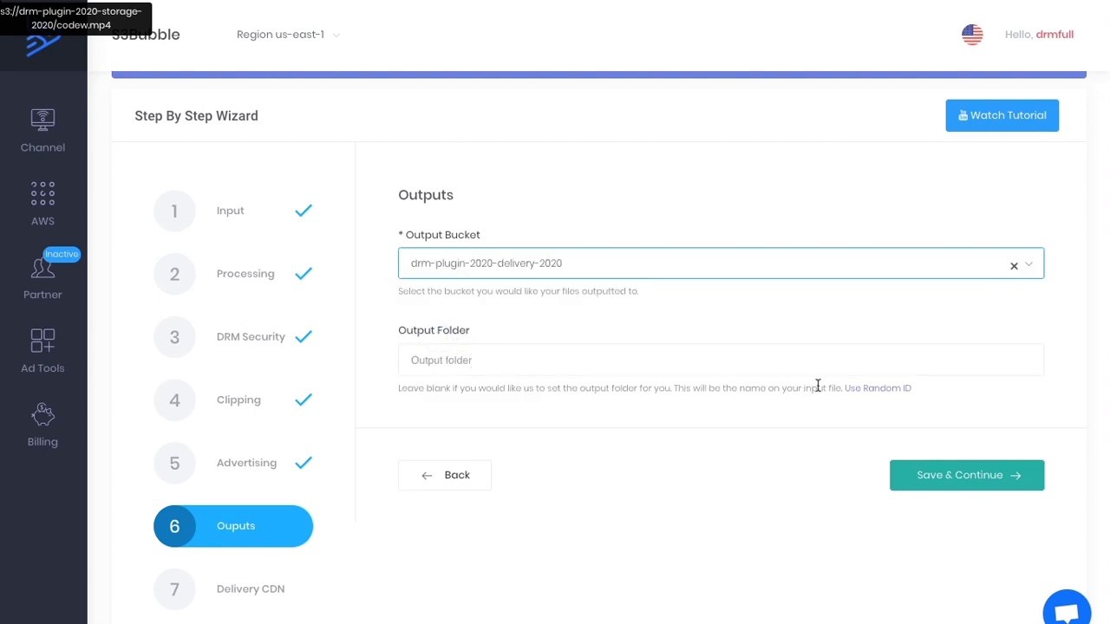
left_click(863, 388)
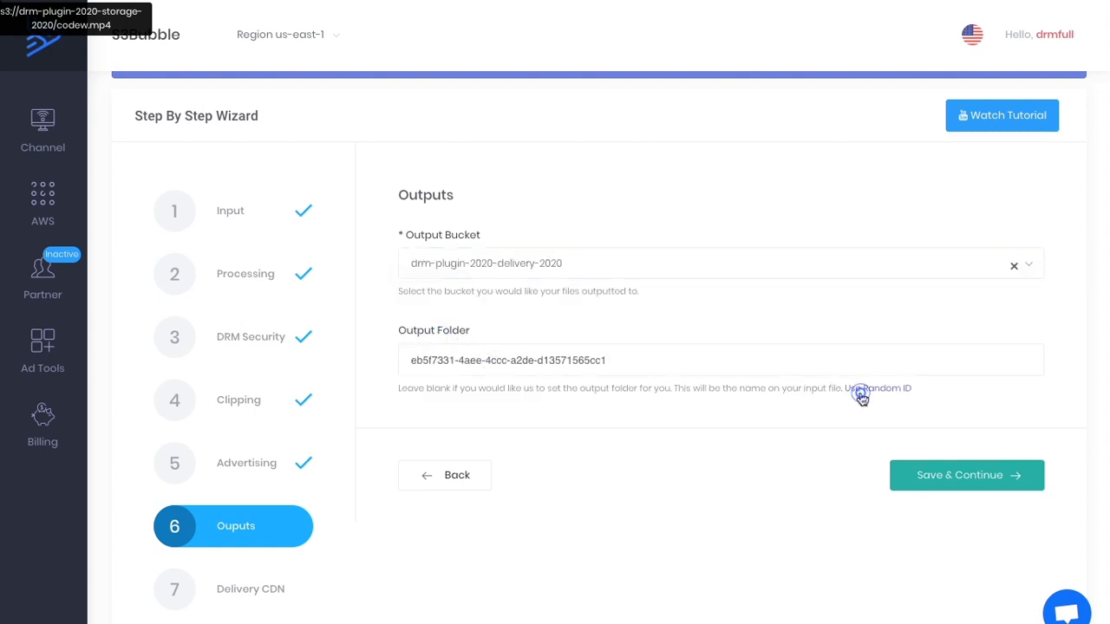
left_click(936, 479)
Select the deployed CloudFront distribution for CDN delivery and continue to the encoder template.
left_click(508, 267)
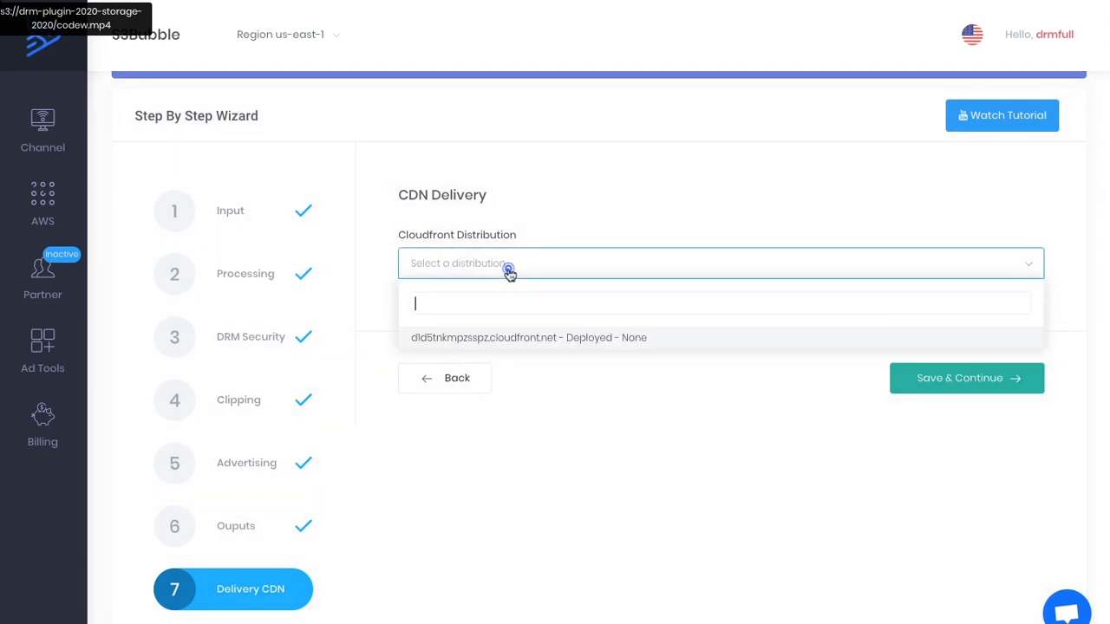
left_click(520, 338)
left_click(946, 378)
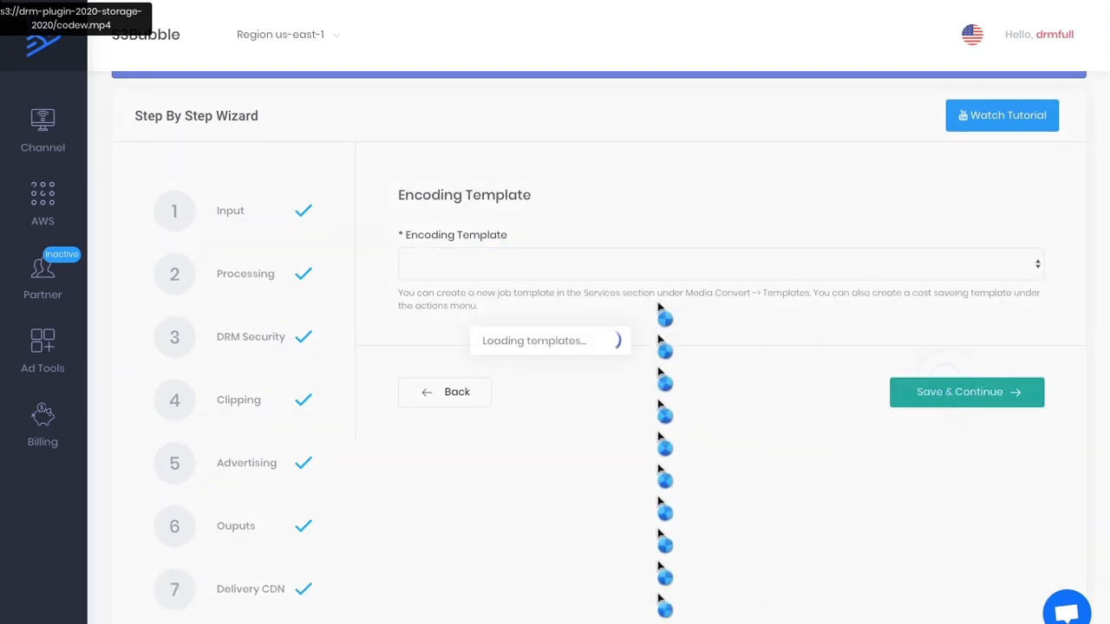
Choose S3Bubble-OTT_HLS_Cost_Saving_Template as the encoding template and submit the encoding job.
left_click(577, 273)
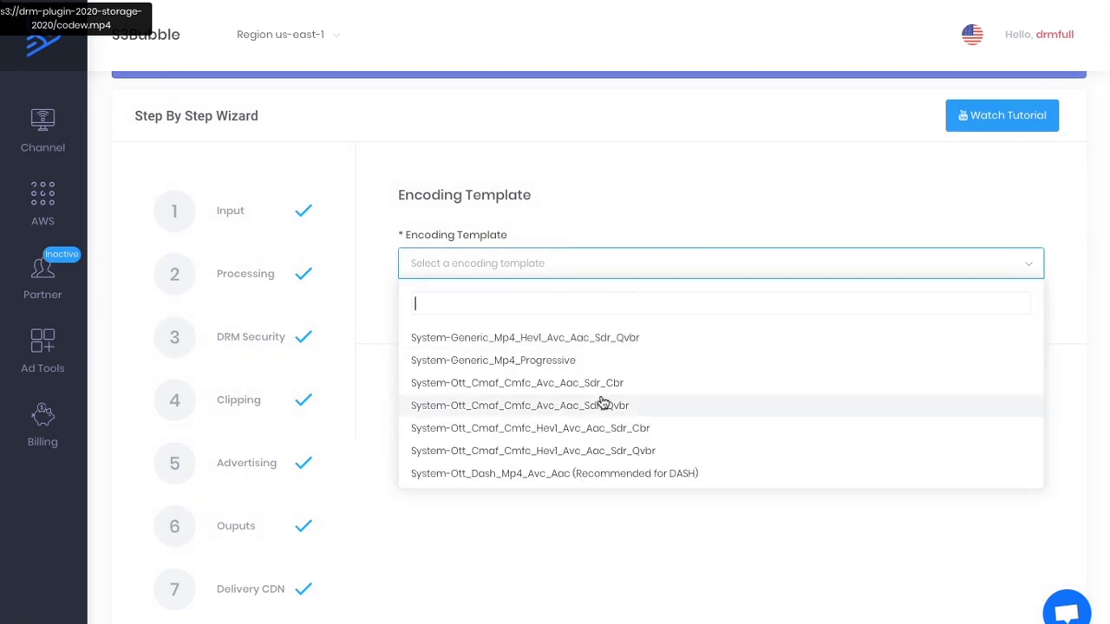
scroll(603, 403, "down", 3)
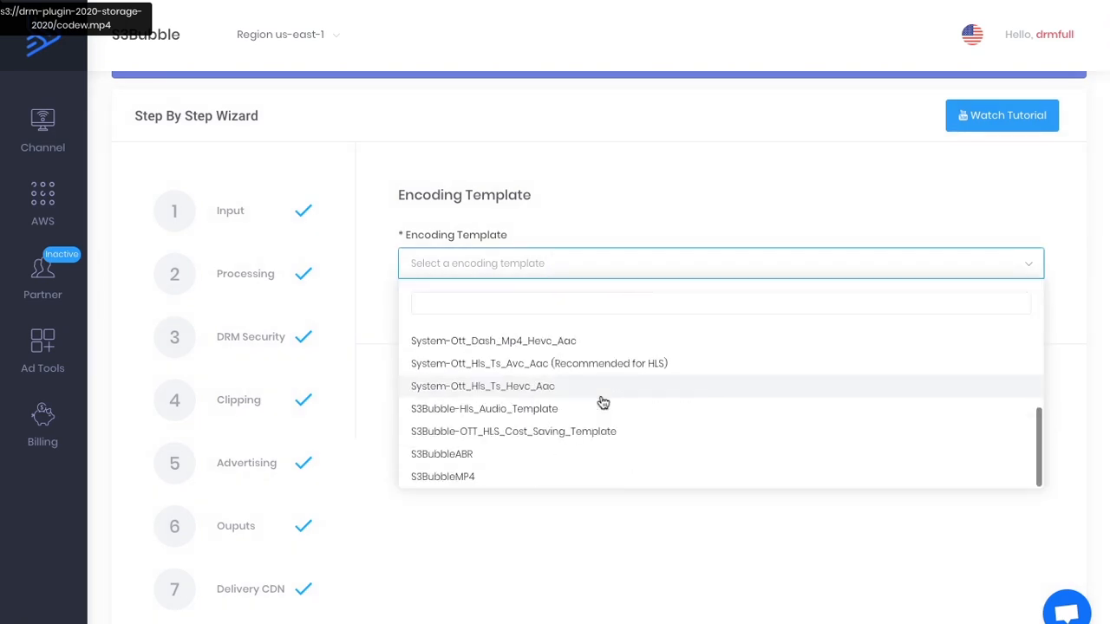
left_click(491, 433)
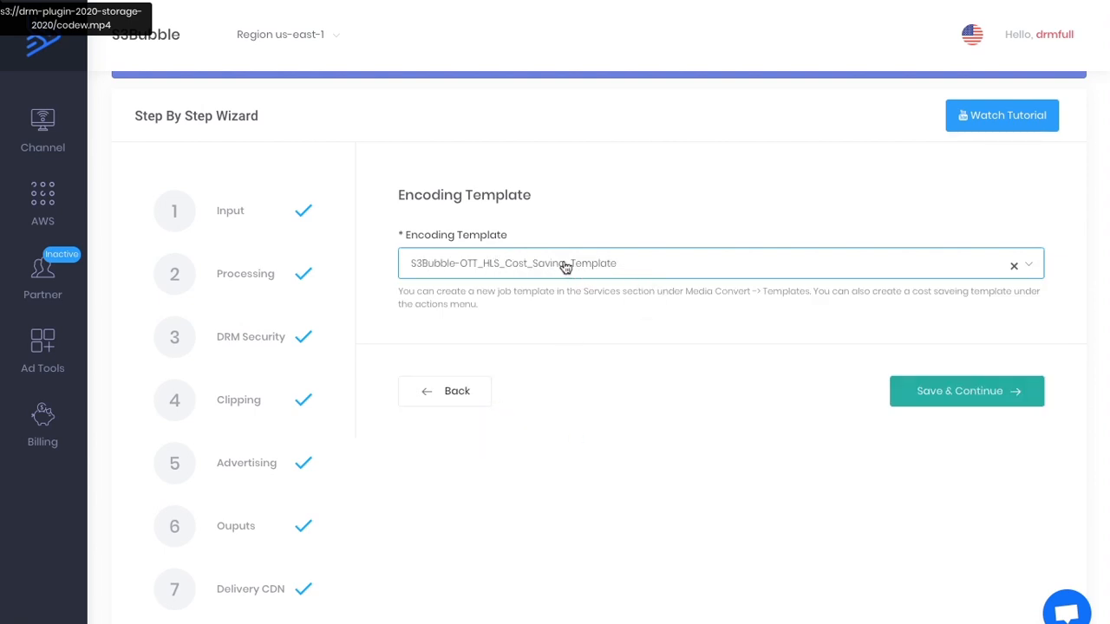
left_click(941, 394)
left_click(991, 368)
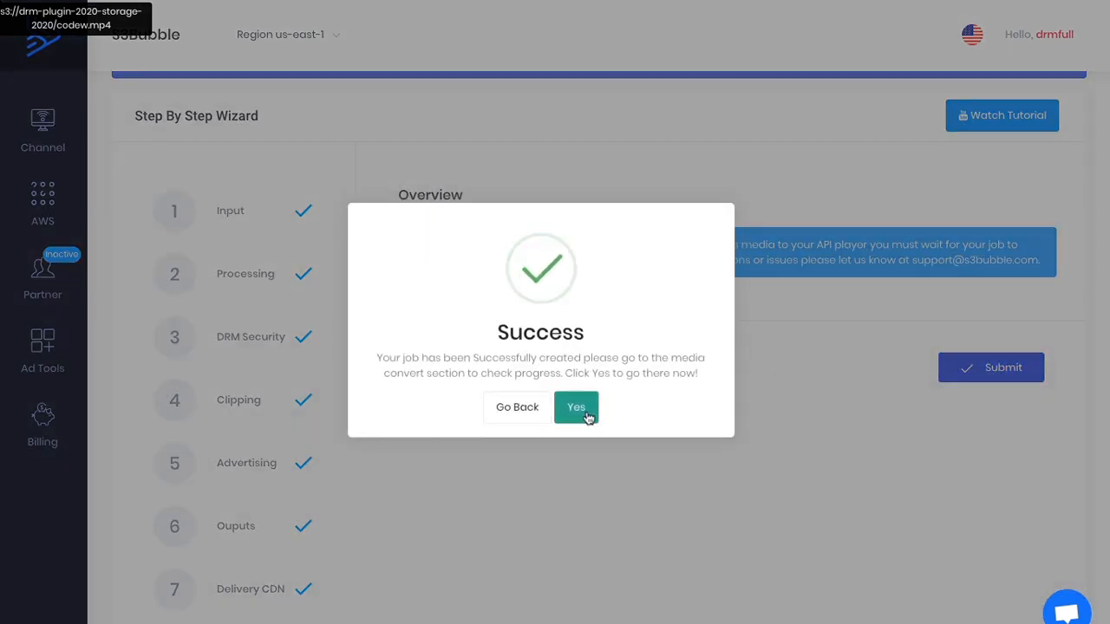
left_click(575, 406)
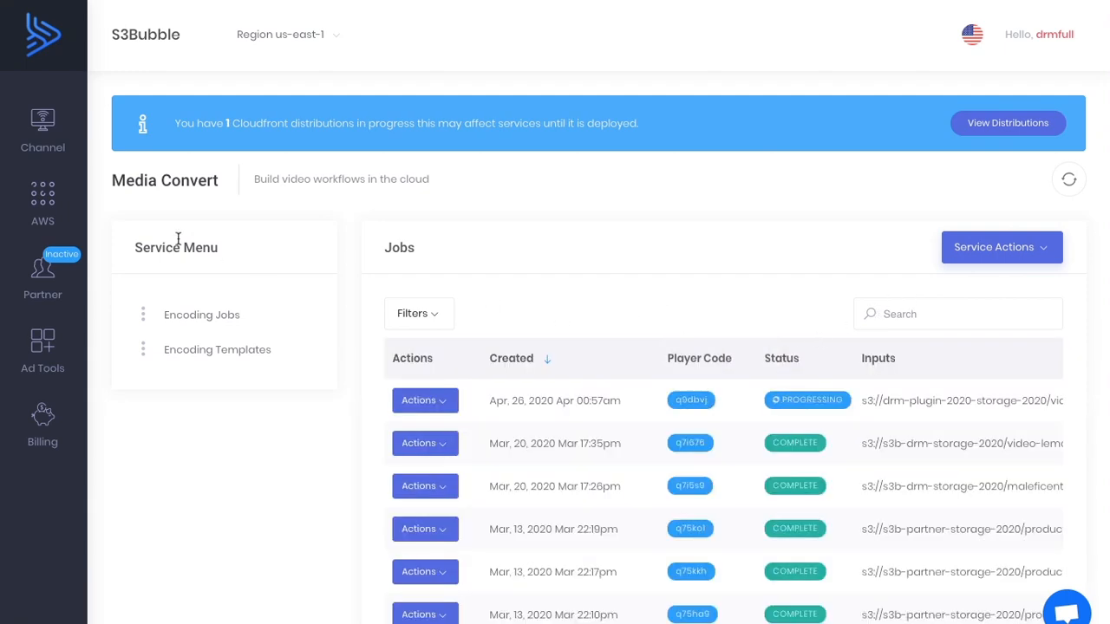
Open Media Convert's encoding templates and look through the service actions for creating new templates.
left_click(45, 200)
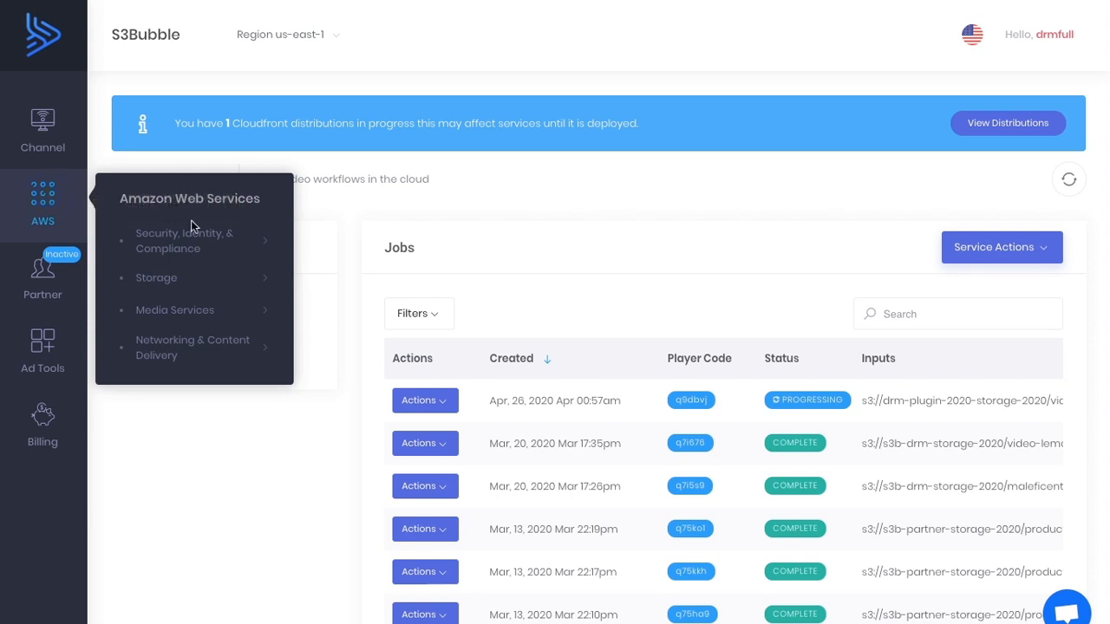
mouse_move(235, 308)
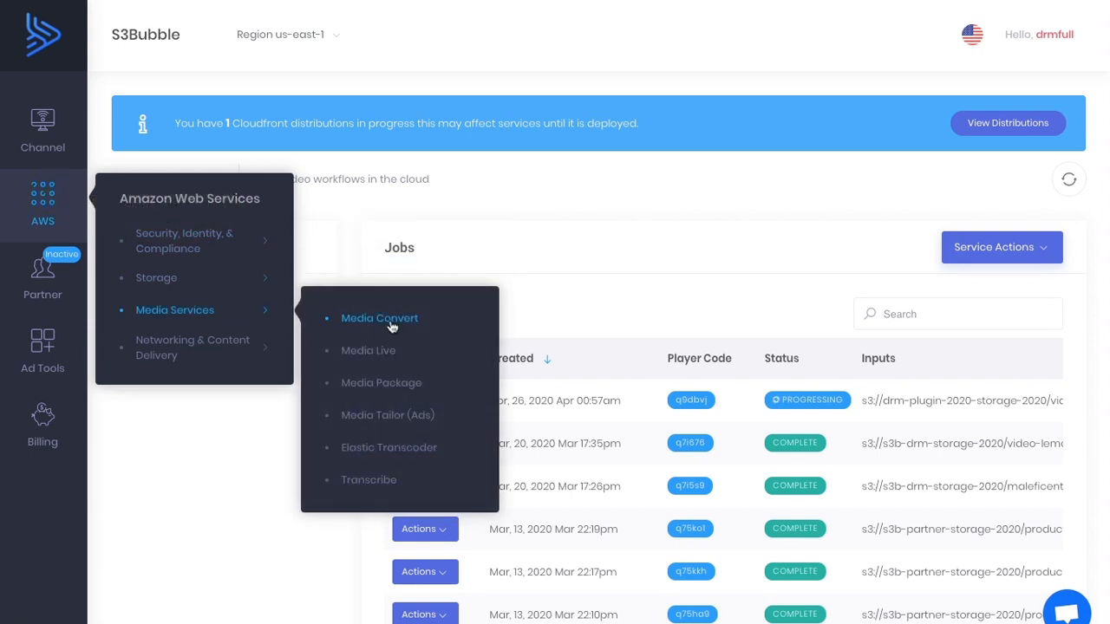
left_click(391, 322)
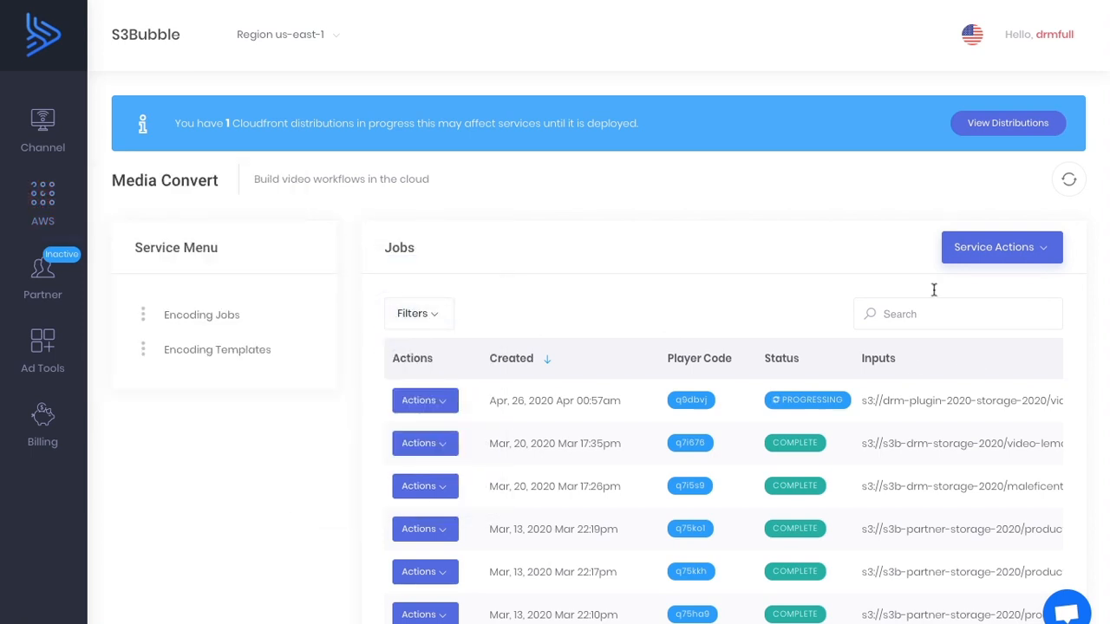
left_click(268, 354)
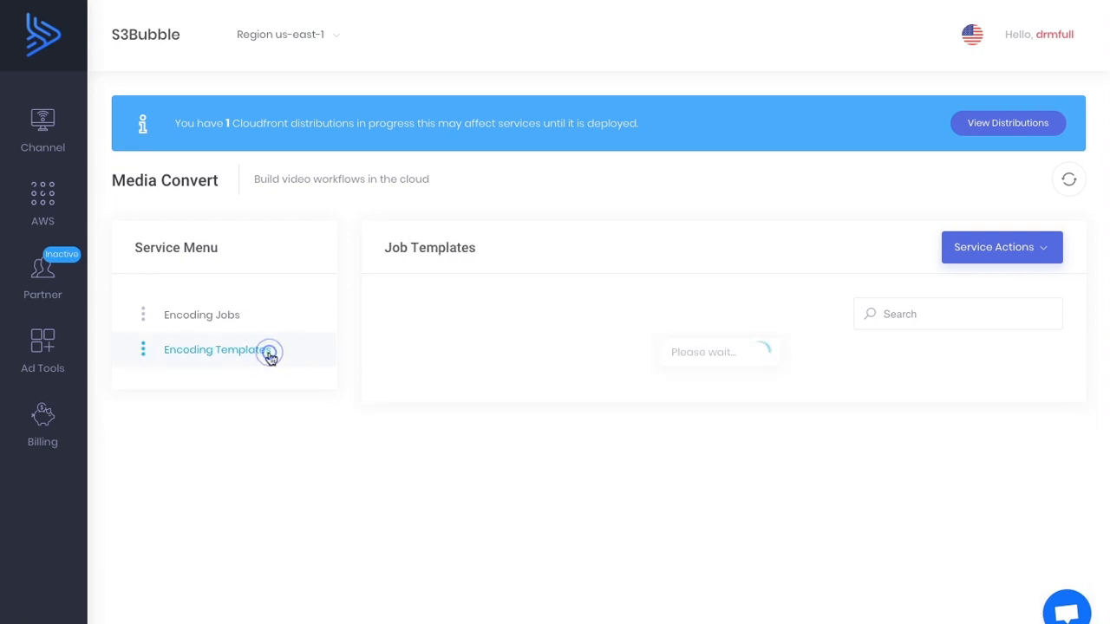
left_click(993, 253)
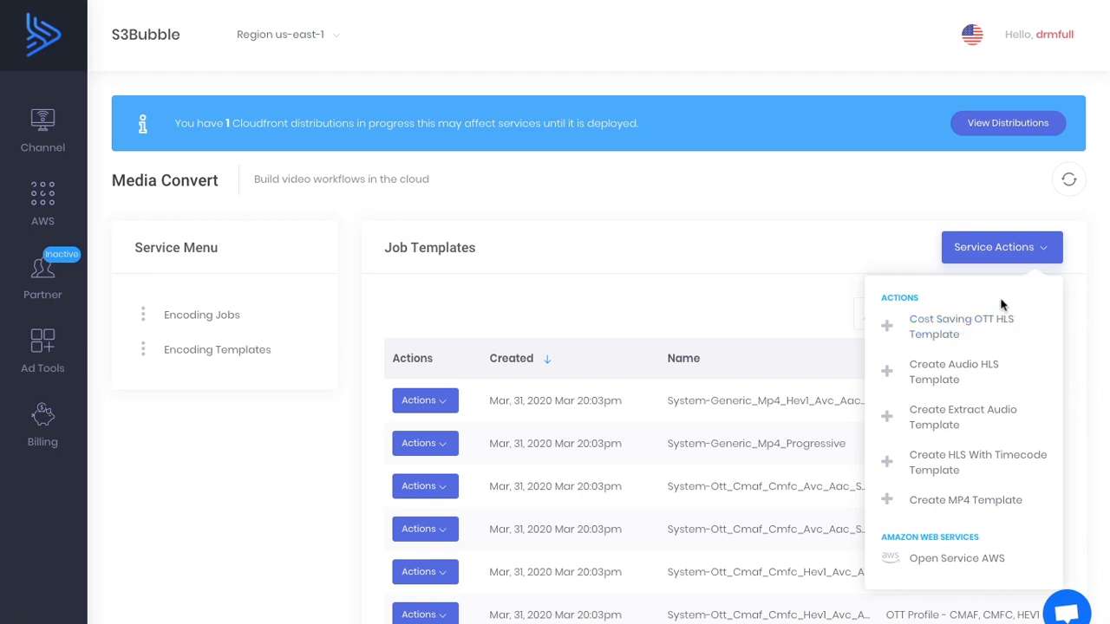
left_click(783, 294)
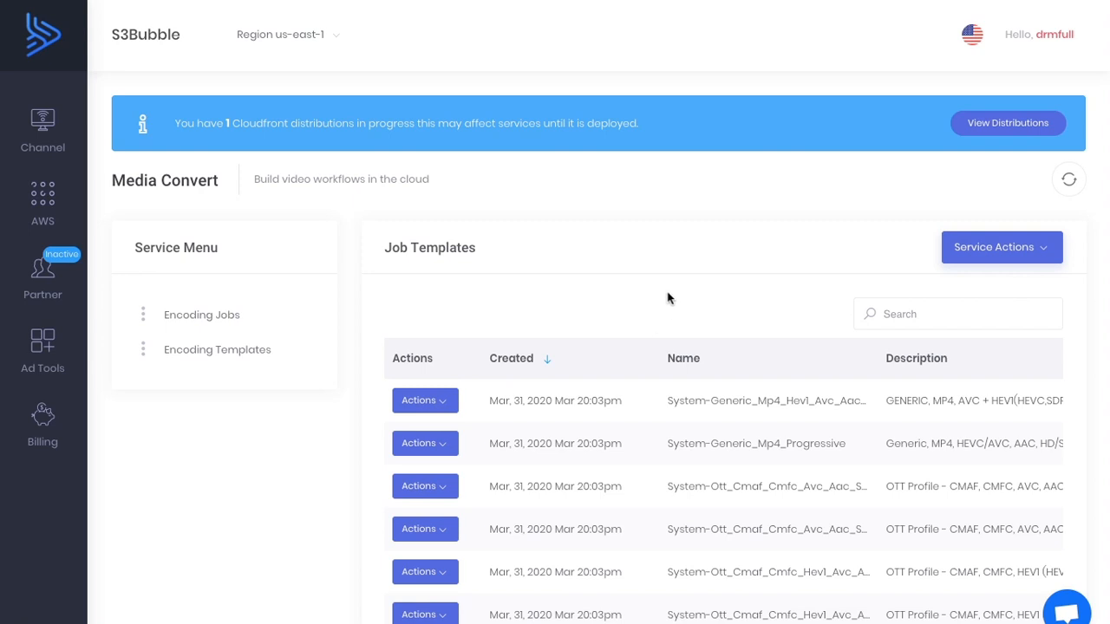
Return to the encoding jobs and open the channel player of the newest job.
left_click(218, 315)
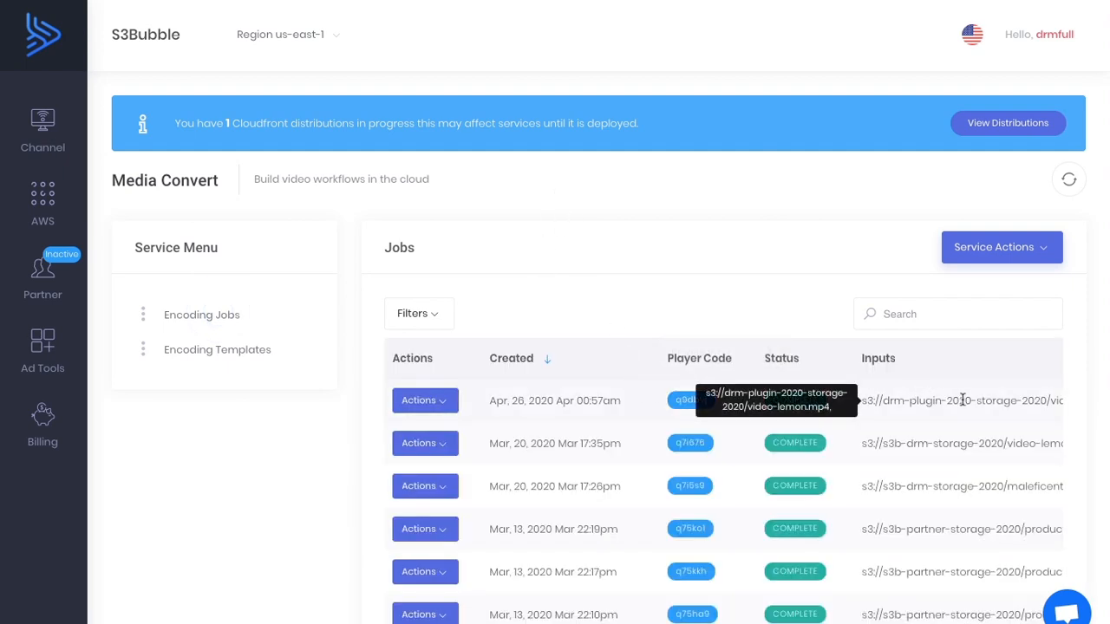
left_click(436, 402)
left_click(478, 458)
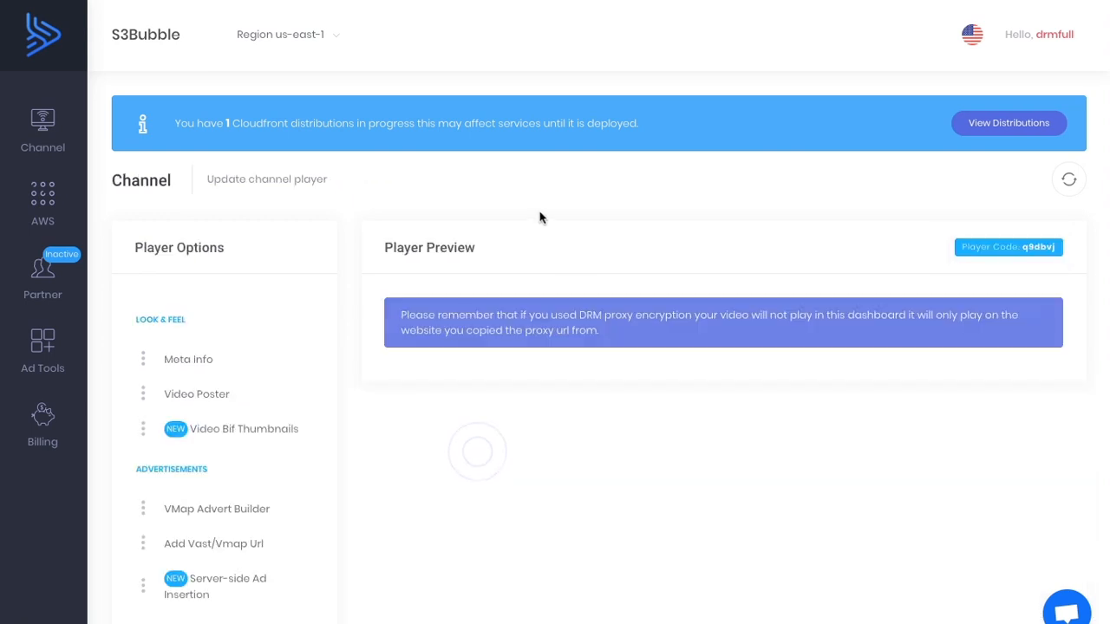
Generate a bif file from the video in the S3Bubble desktop app and add it to the player's Video Bif Thumbnails.
scroll(541, 217, "down", 2)
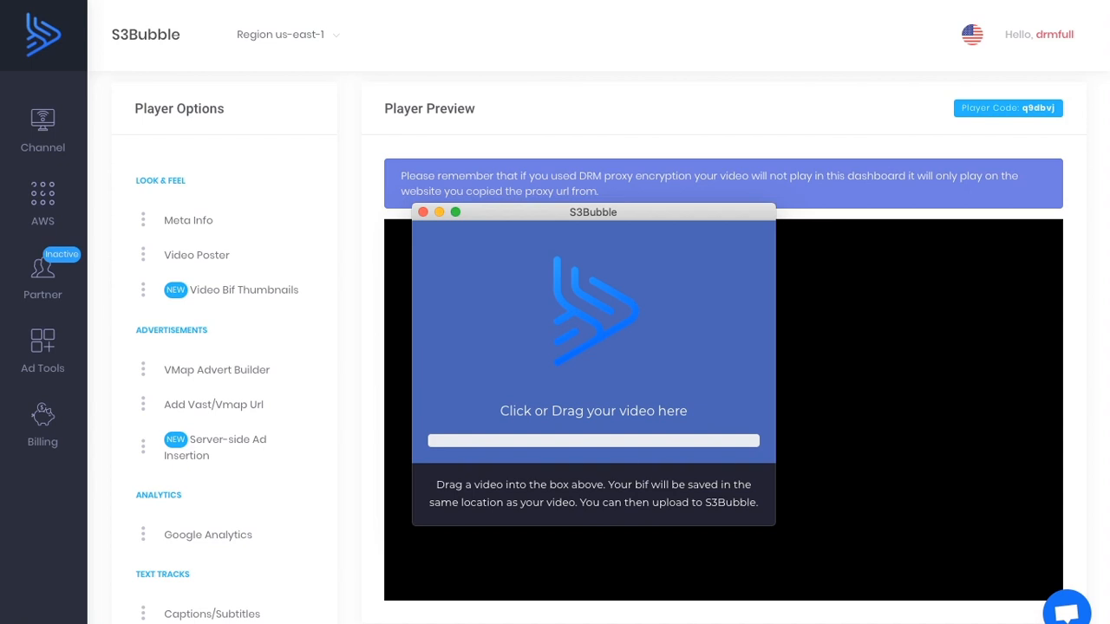
left_click_drag(0, 199, 550, 301)
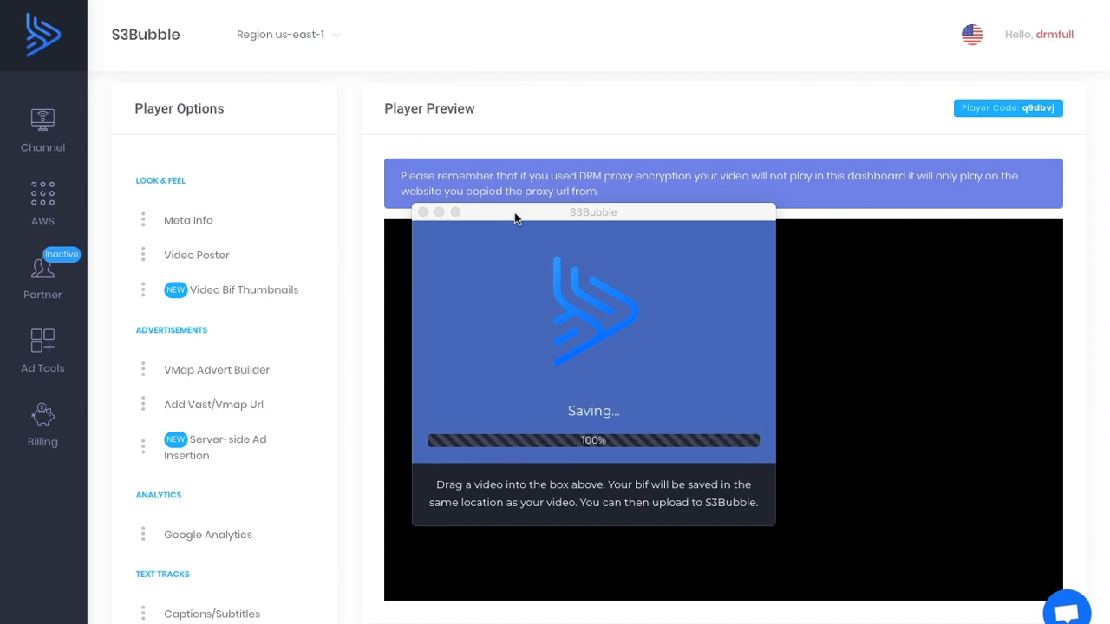
left_click_drag(515, 214, 0, 222)
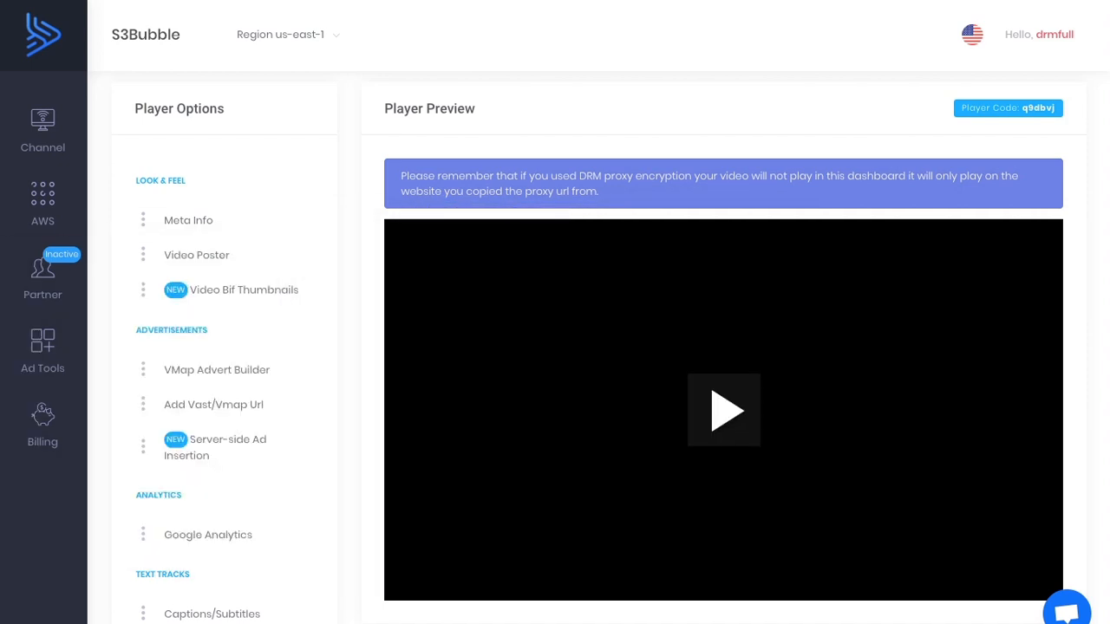
left_click(269, 290)
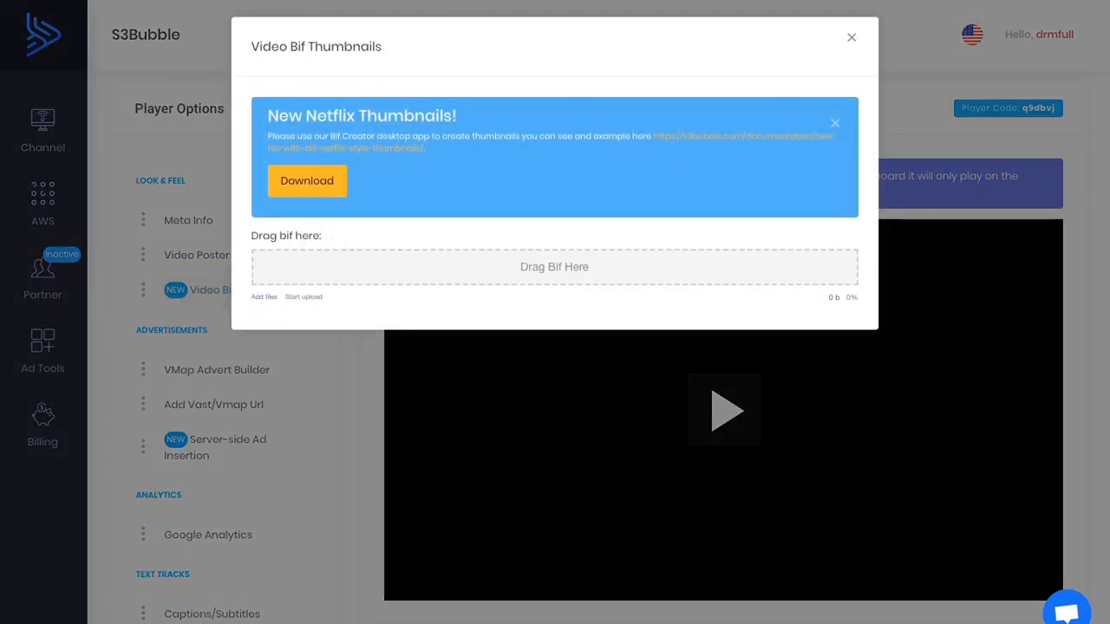
left_click_drag(0, 222, 496, 263)
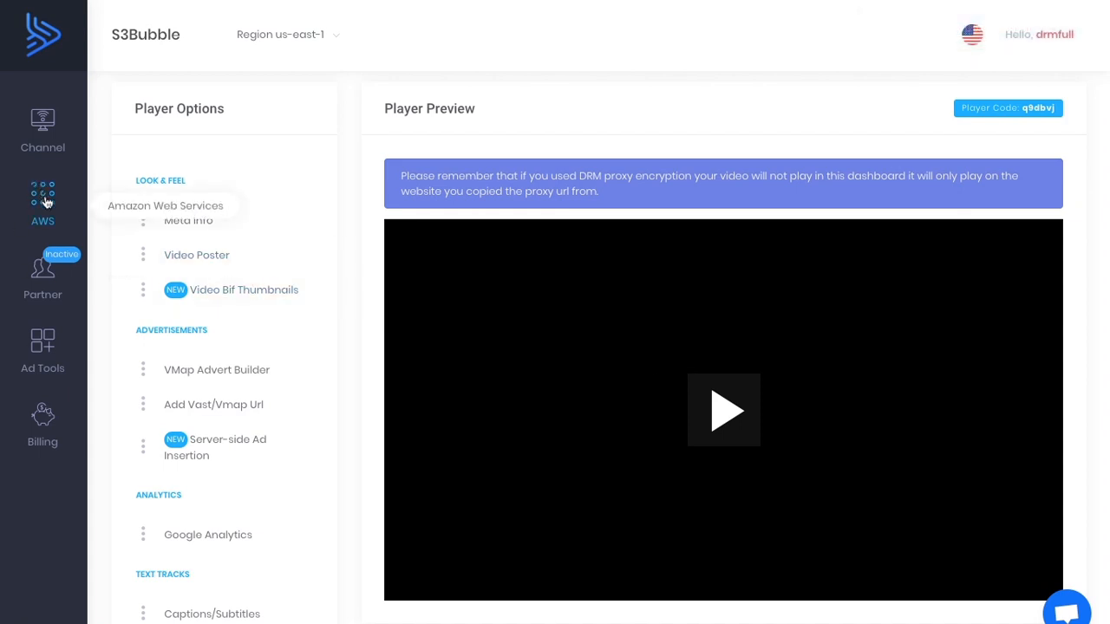
Go to the AWS storage service and open the S3 buckets overview.
left_click(47, 201)
mouse_move(227, 276)
left_click(382, 284)
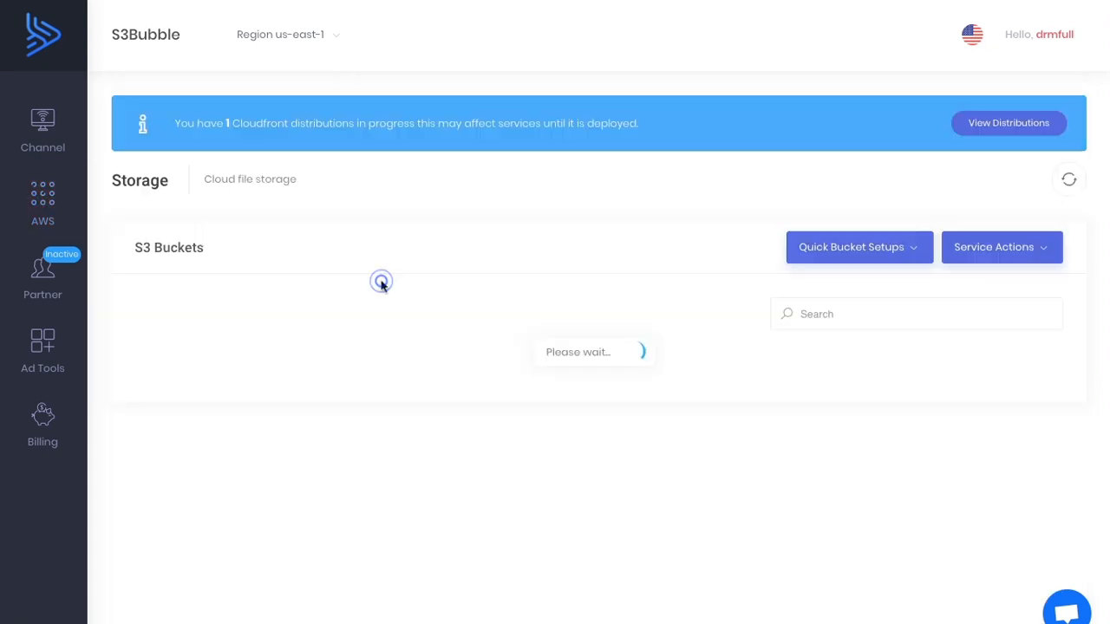
Open the drm-plugin-2020-storage-2020 bucket and start the Media Convert Encoder for codew.mp4.
scroll(382, 285, "down", 2)
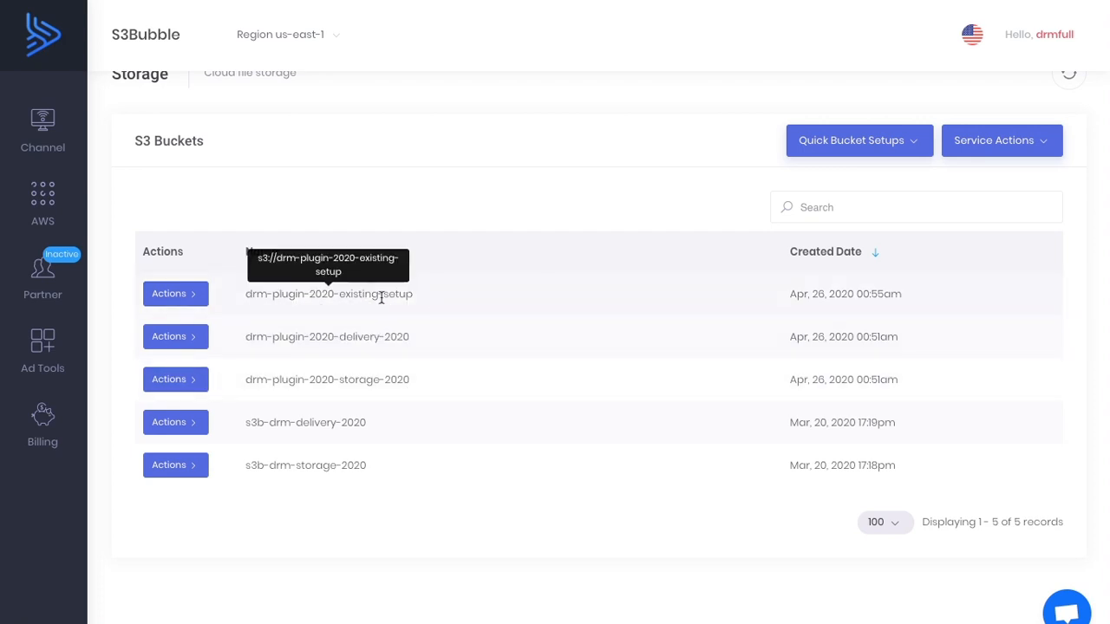
left_click(186, 381)
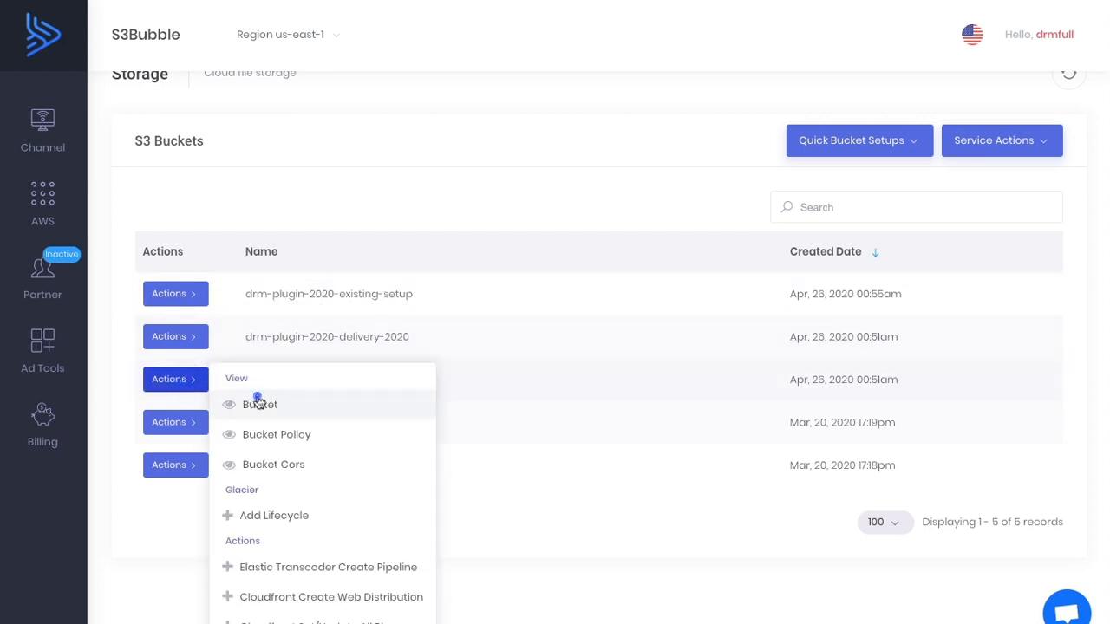
left_click(257, 401)
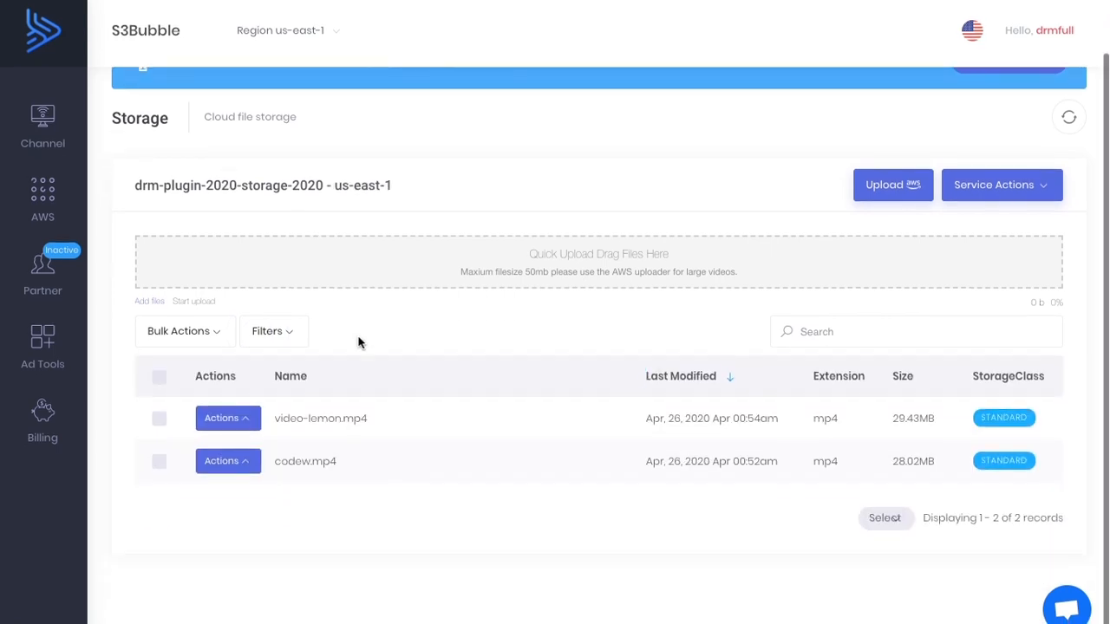
left_click(247, 471)
scroll(285, 463, "down", 3)
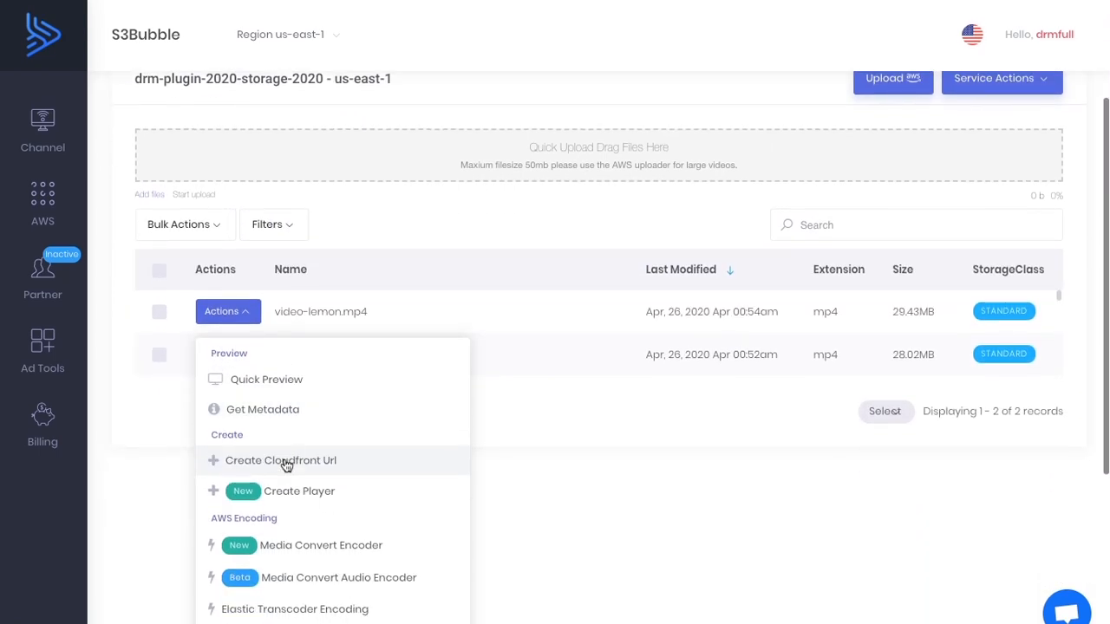
left_click(326, 548)
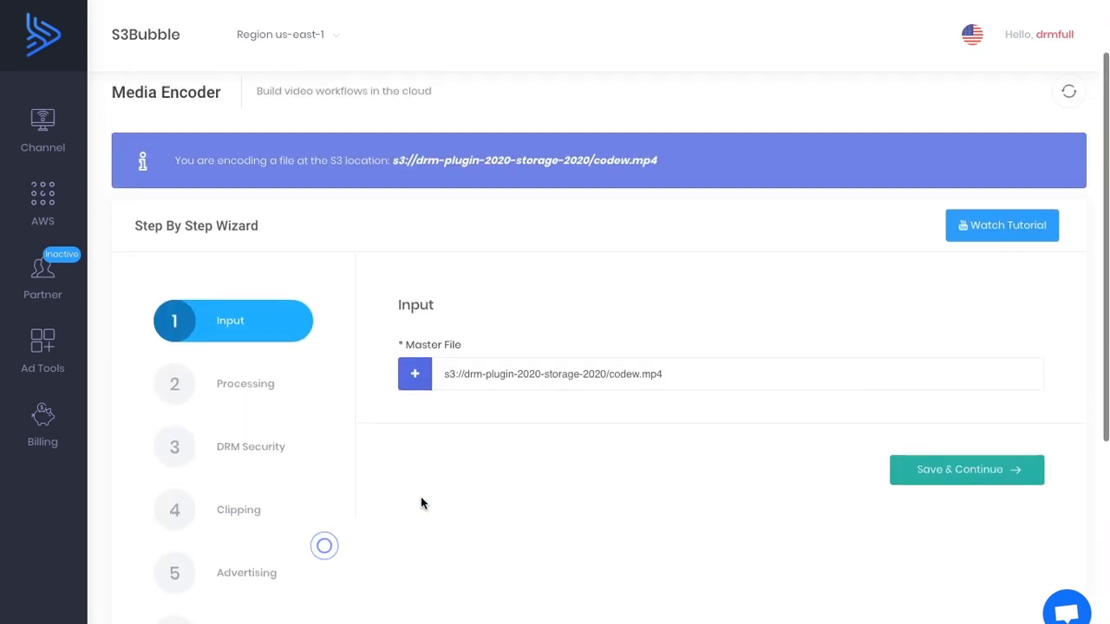
Accept the encoder's input and processing settings and keep the WordPress proxy URL as the DRM Key provider URL.
left_click(992, 563)
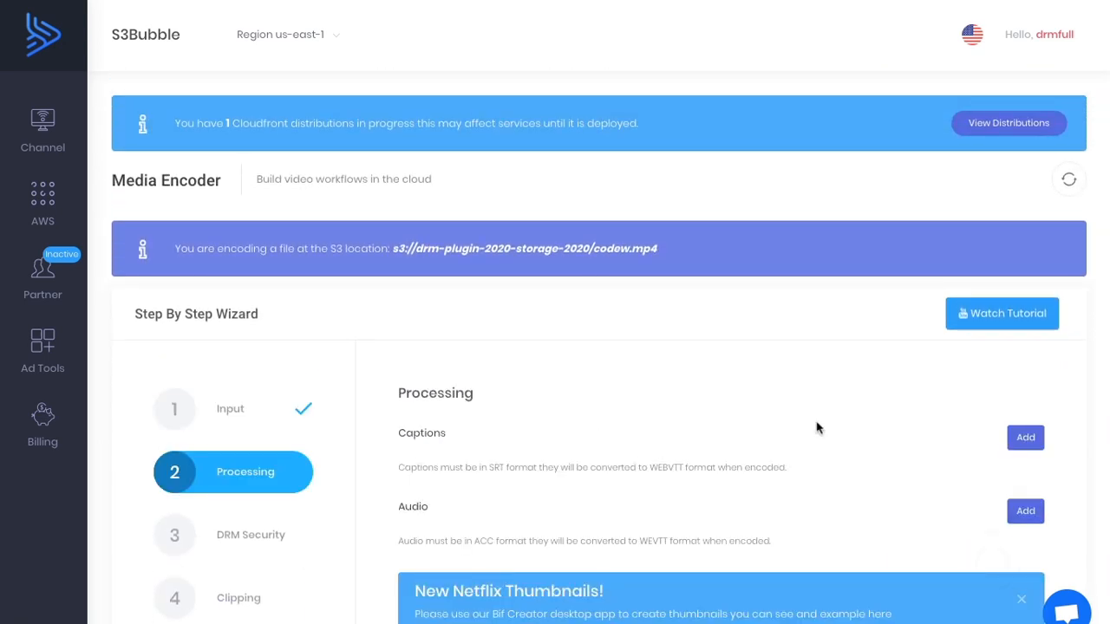
scroll(818, 424, "down", 5)
left_click(930, 455)
scroll(928, 453, "up", 2)
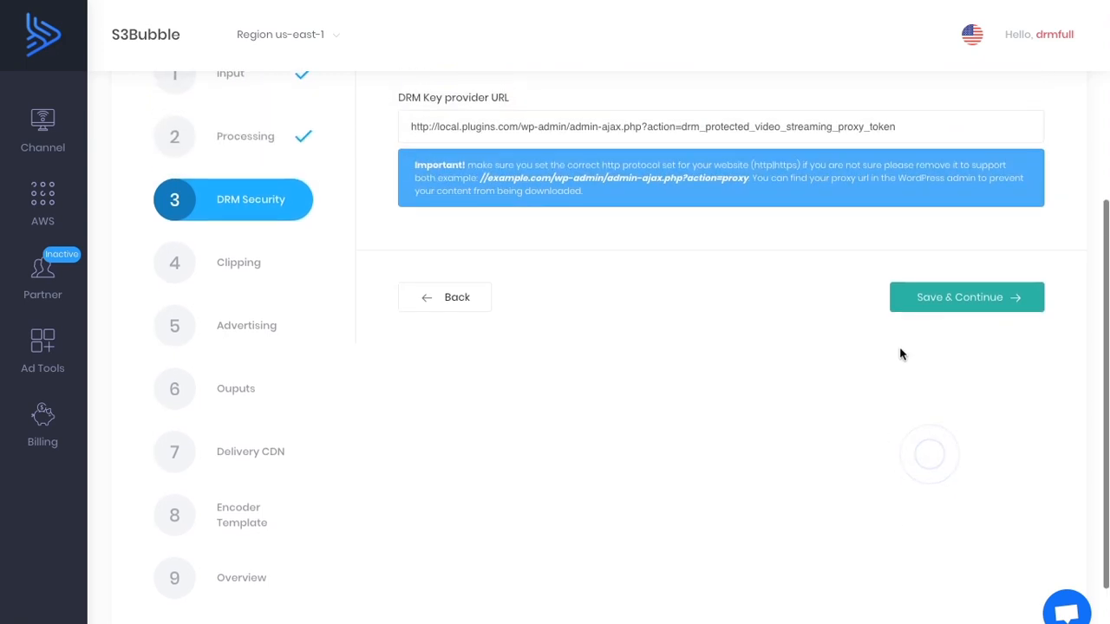
scroll(944, 309, "up", 2)
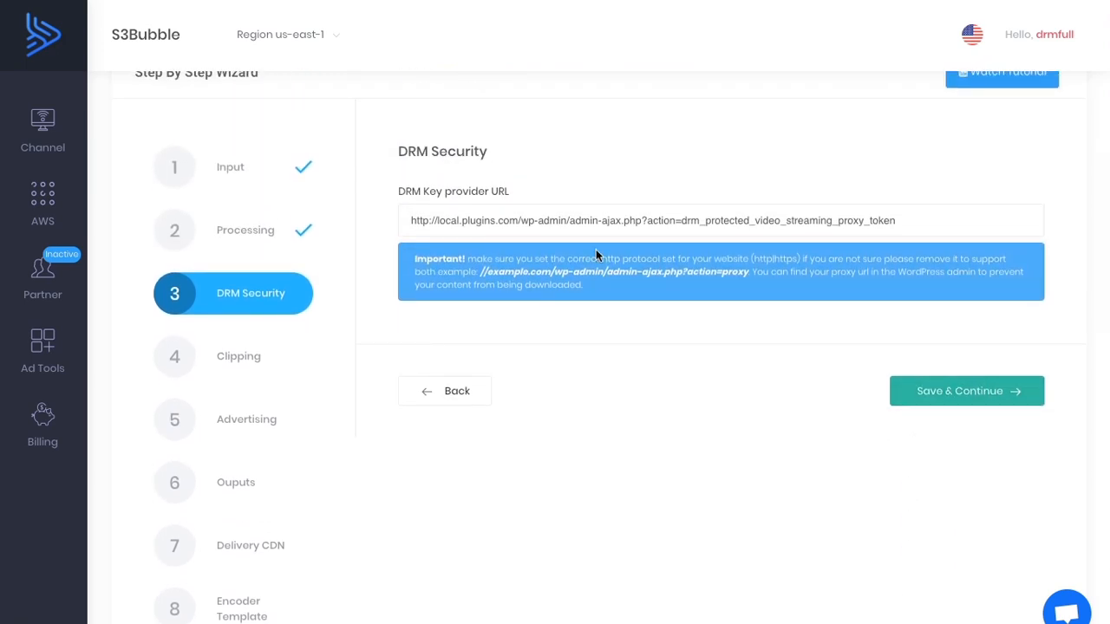
triple_click(912, 220)
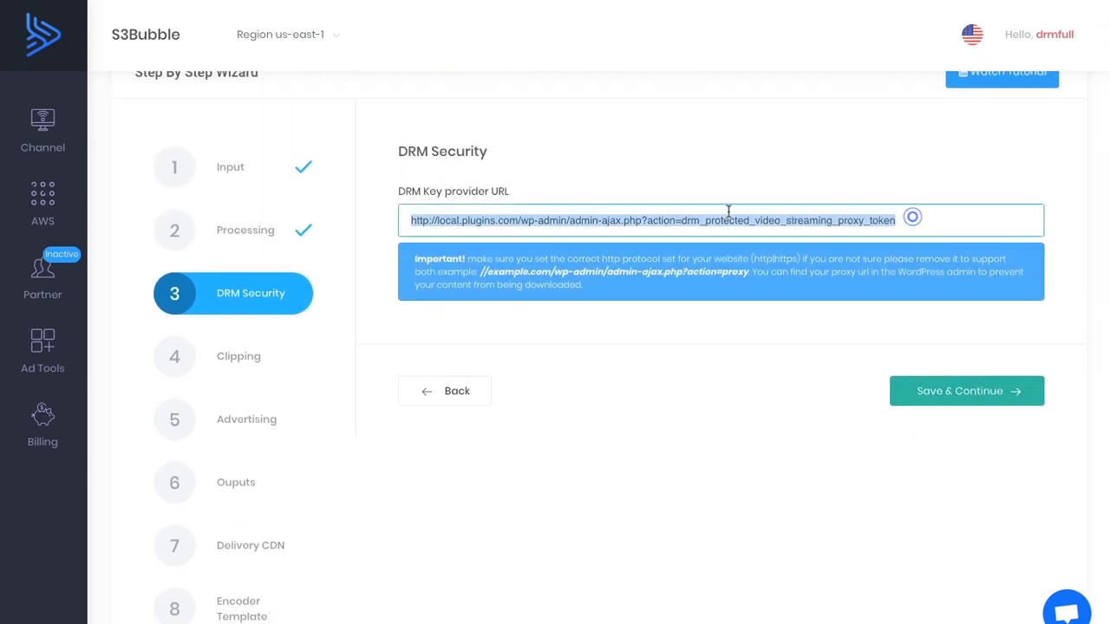
left_click(385, 210)
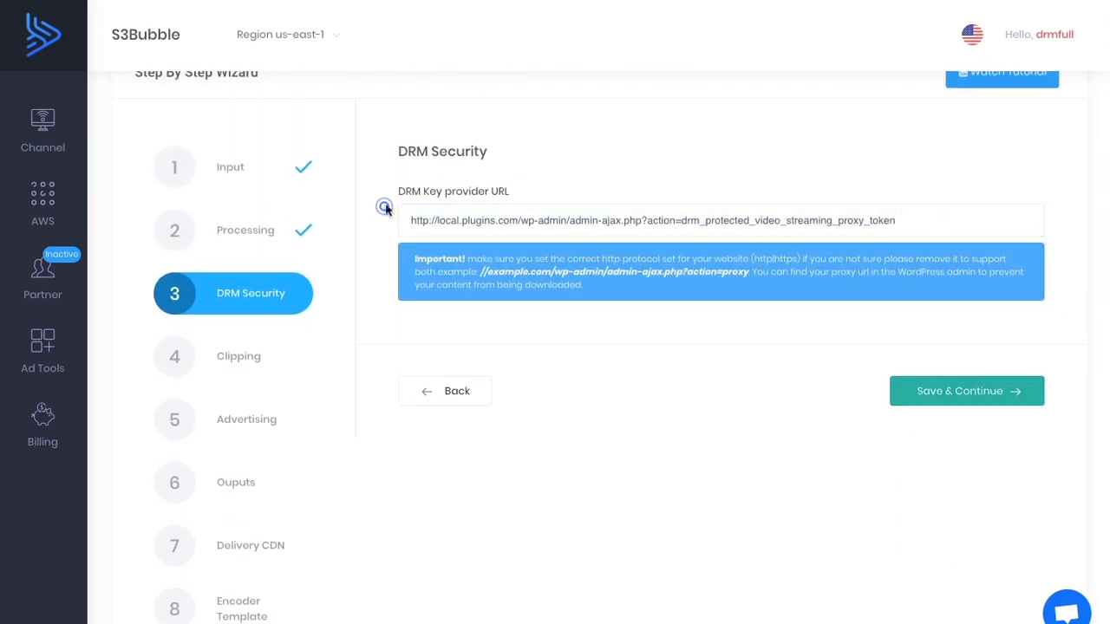
left_click(935, 393)
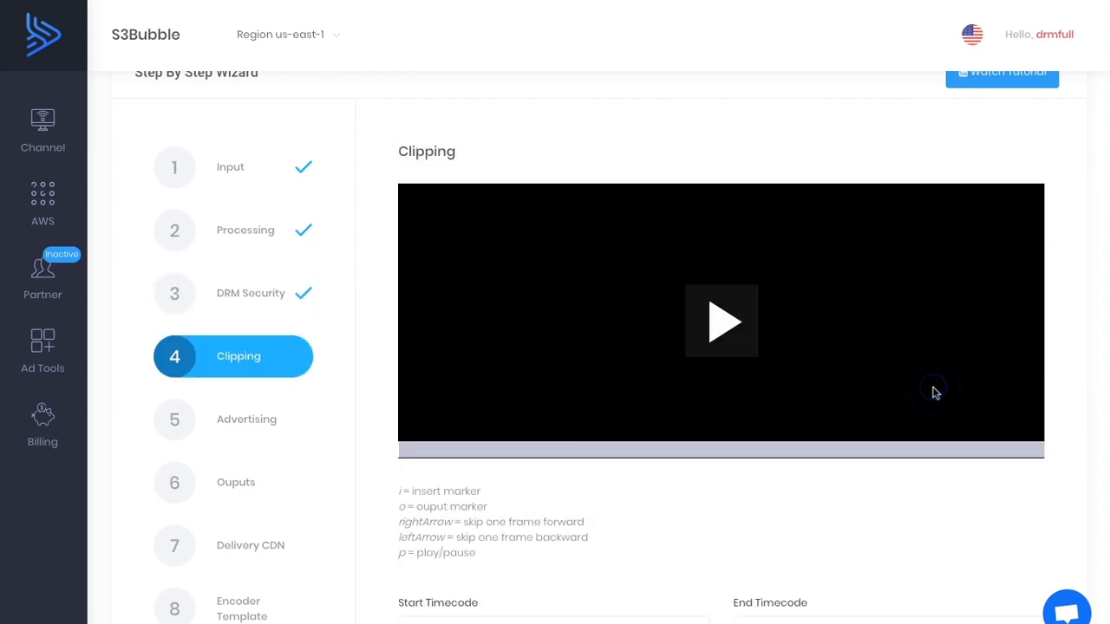
Skip the clipping and advertising stages of the encoding wizard without adding any settings.
scroll(933, 392, "down", 3)
left_click(936, 509)
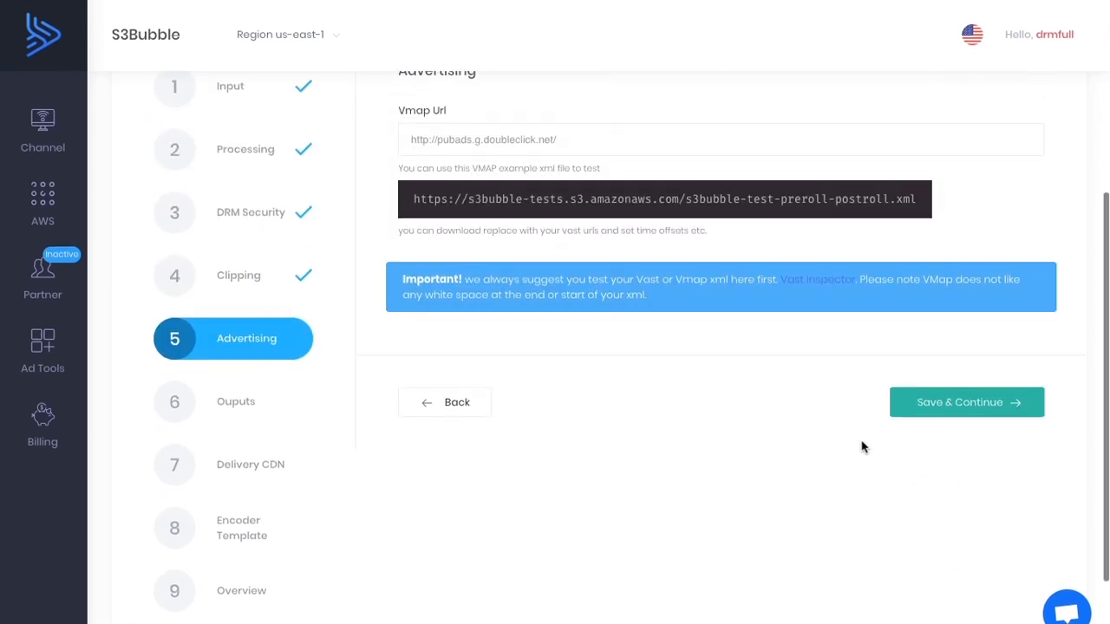
left_click(941, 411)
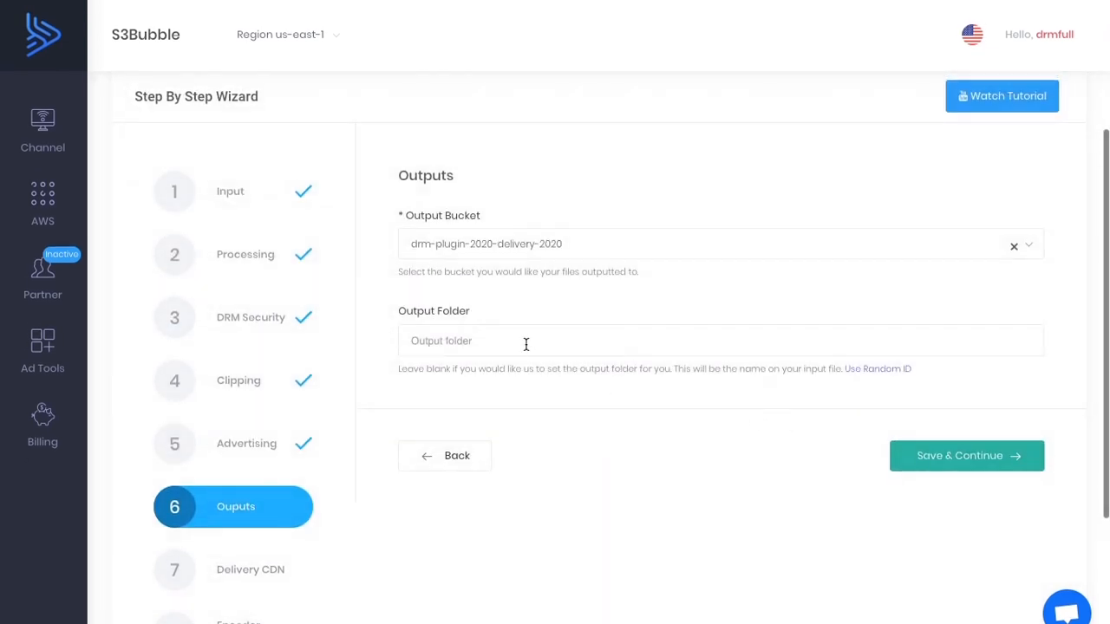
Use a random ID as the output folder and set the output bucket to drm-plugin-2020-existing-setup.
left_click(867, 368)
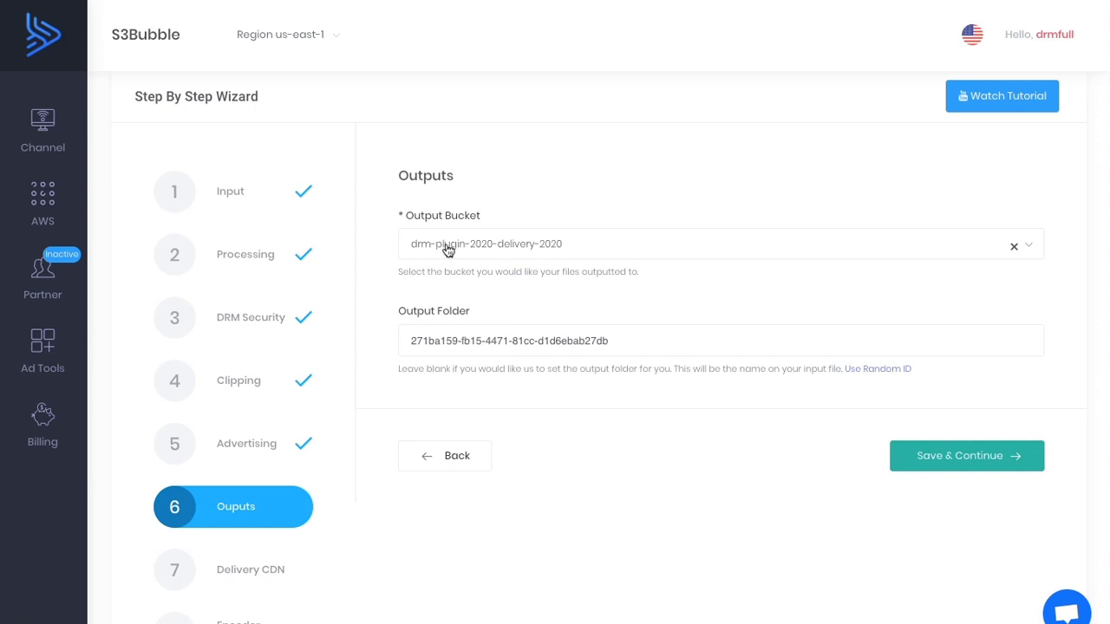
left_click(523, 250)
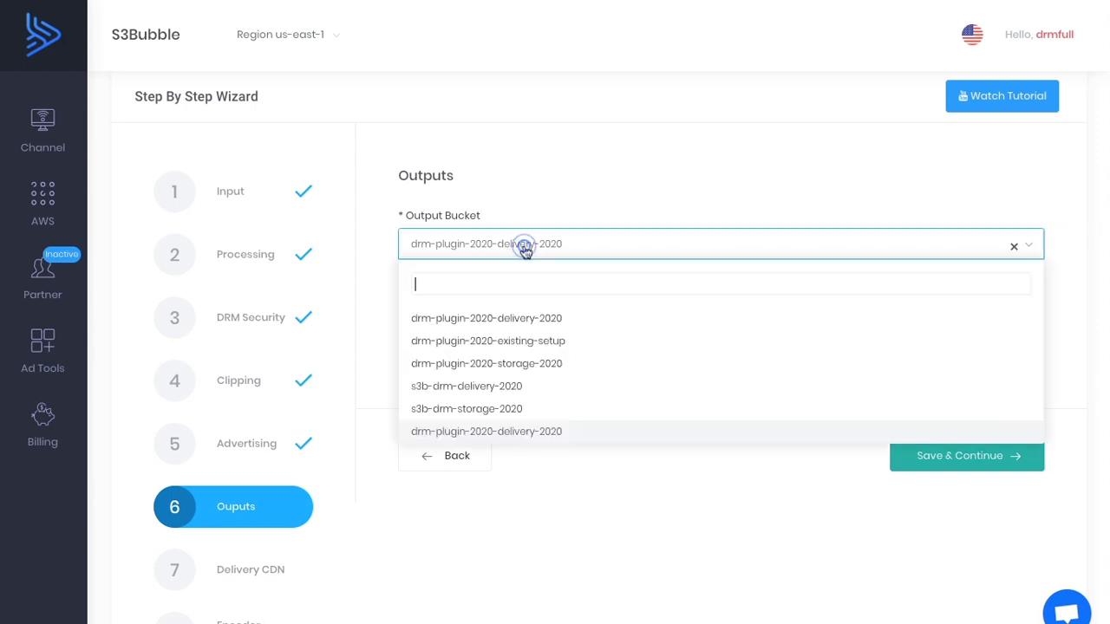
left_click(517, 340)
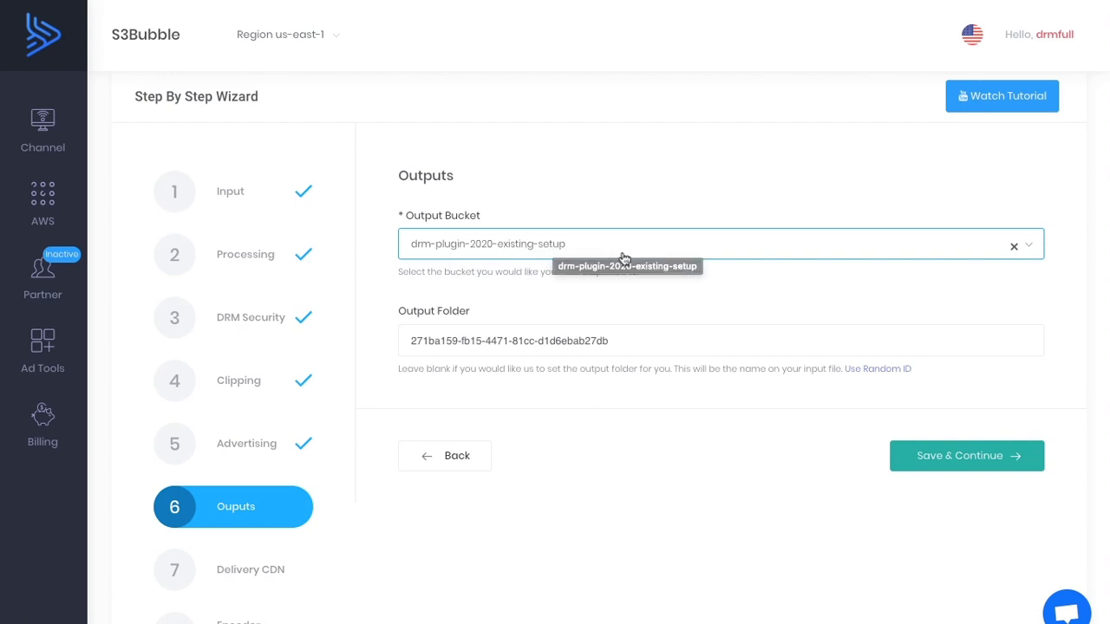
left_click(996, 464)
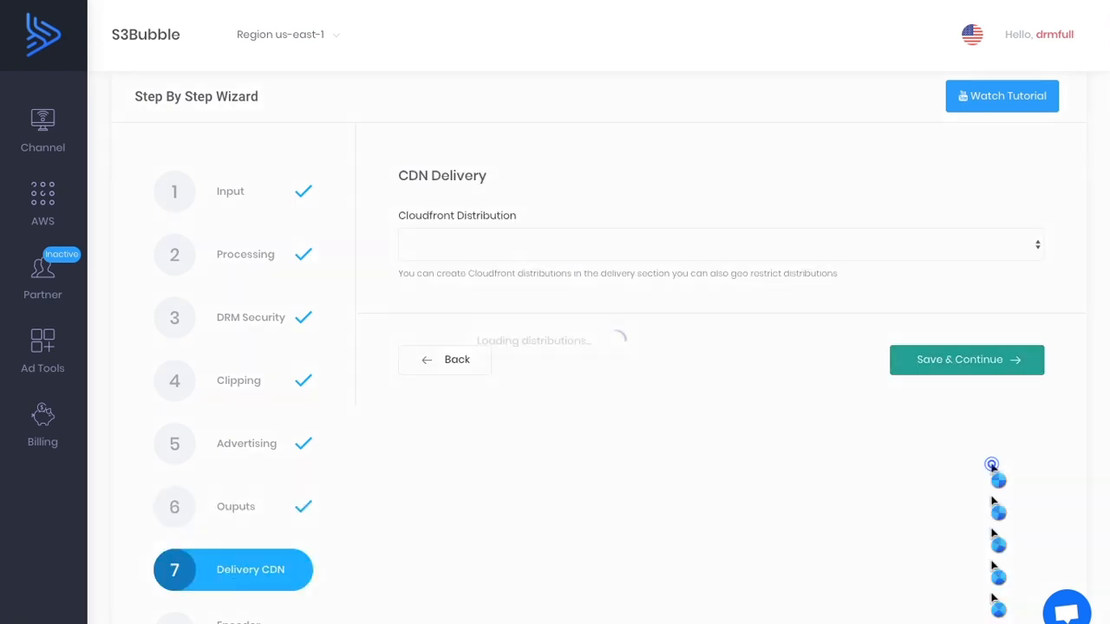
Select d2iz154r2hndkf.cloudfront.net as the Cloudfront distribution for delivery.
left_click(527, 249)
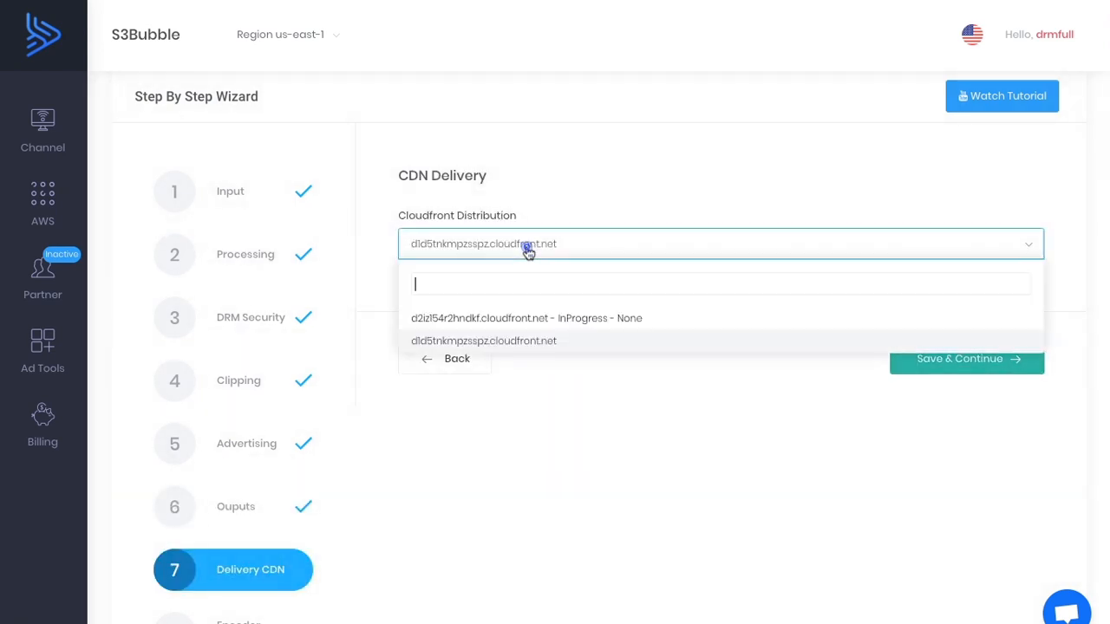
left_click(535, 318)
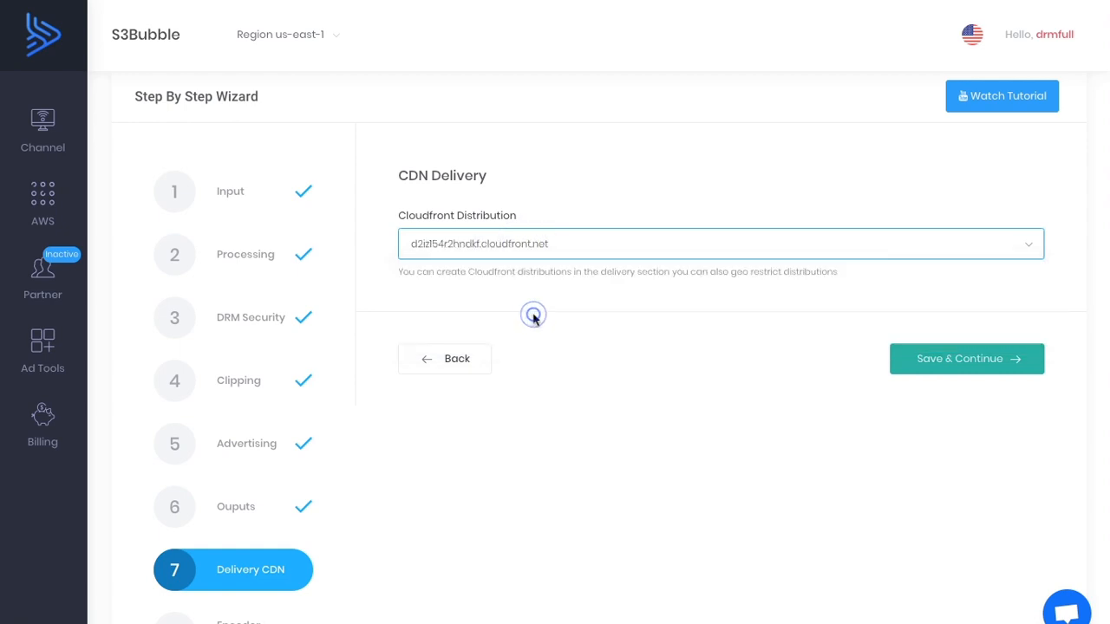
left_click(944, 367)
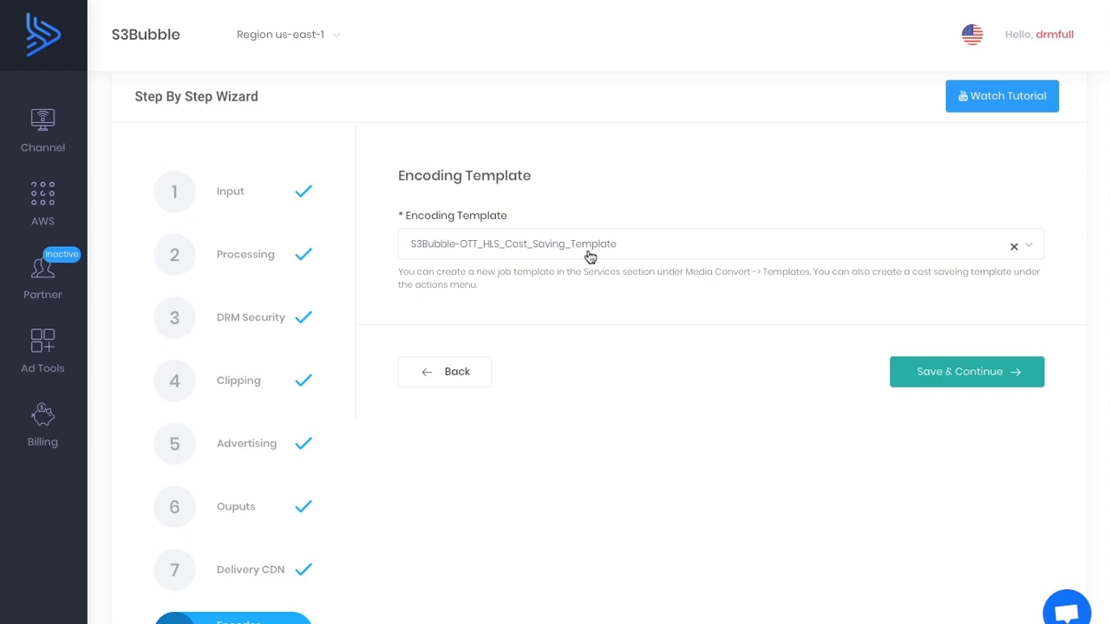
Keep the S3Bubble-OTT_HLS_Cost_Saving_Template encoding template and submit the encoding job.
left_click(911, 373)
left_click(969, 357)
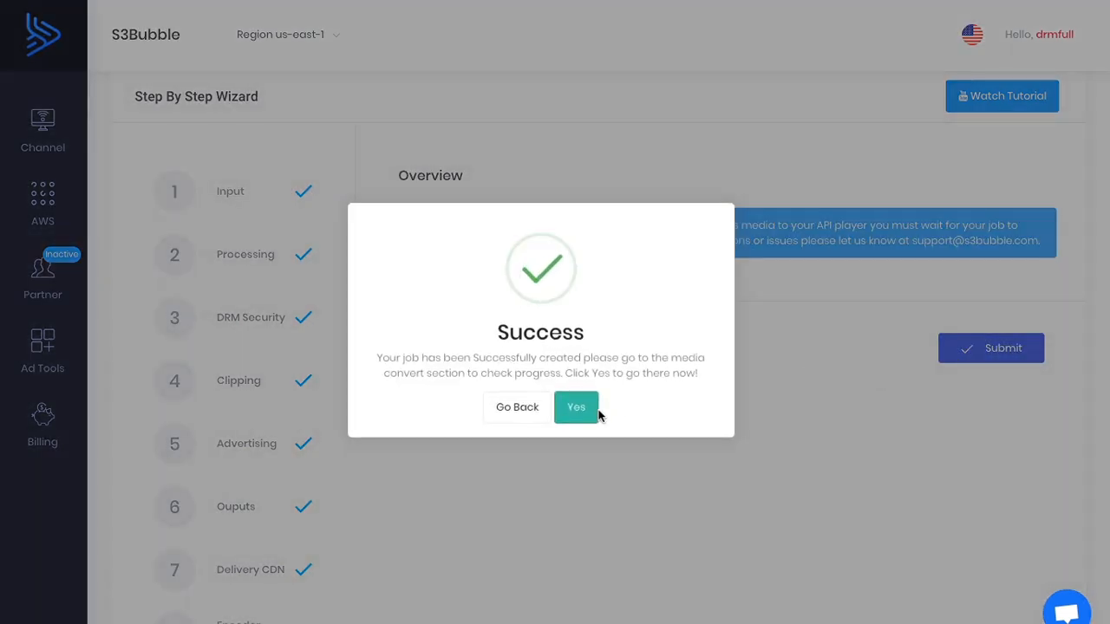
left_click(577, 408)
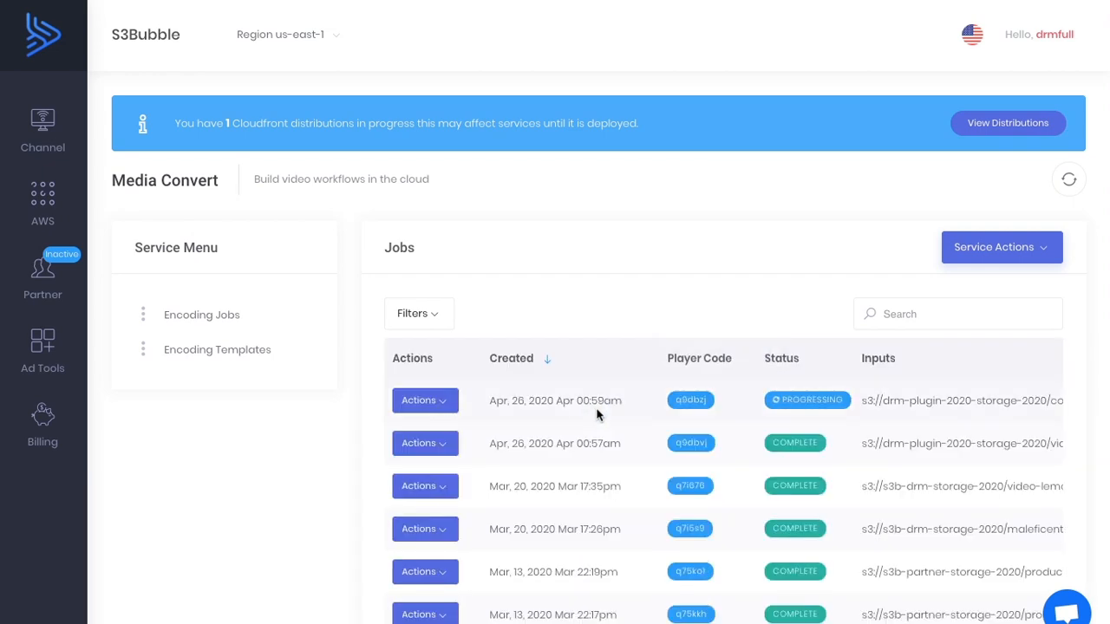
Open the channel player of the completed encoding job created on Apr 26, 2020 at 00:57am.
left_click(430, 443)
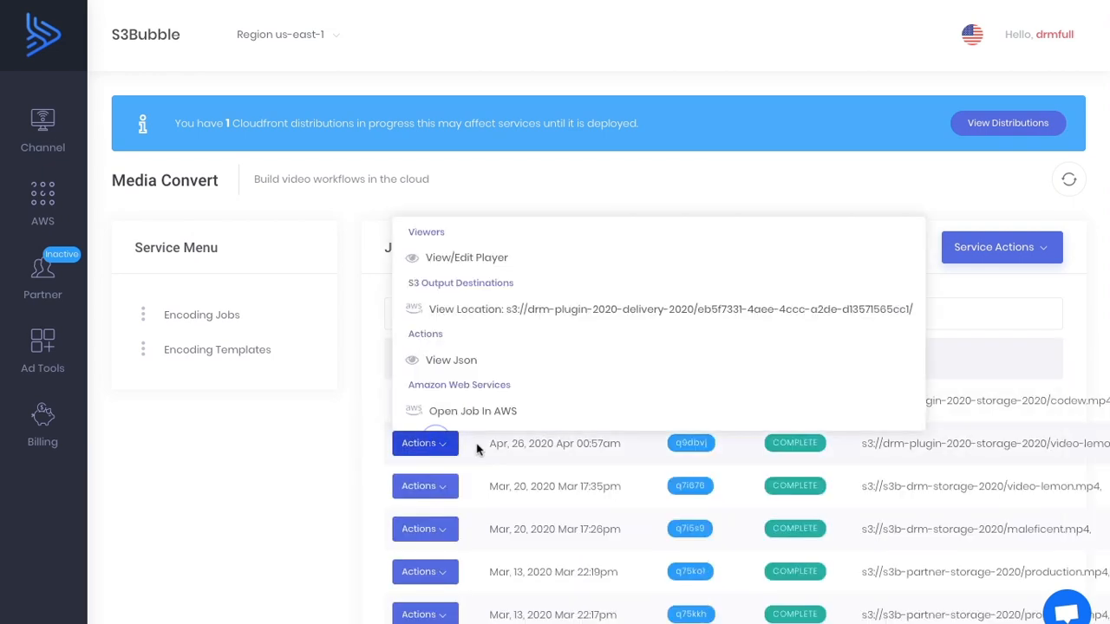
left_click(494, 265)
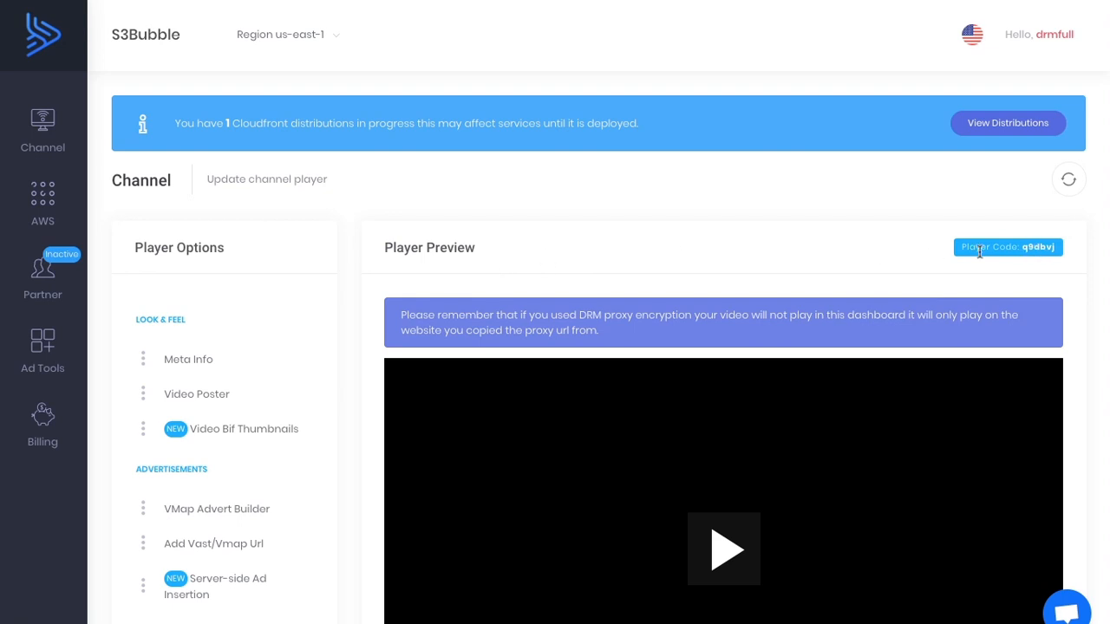
scroll(730, 256, "down", 1)
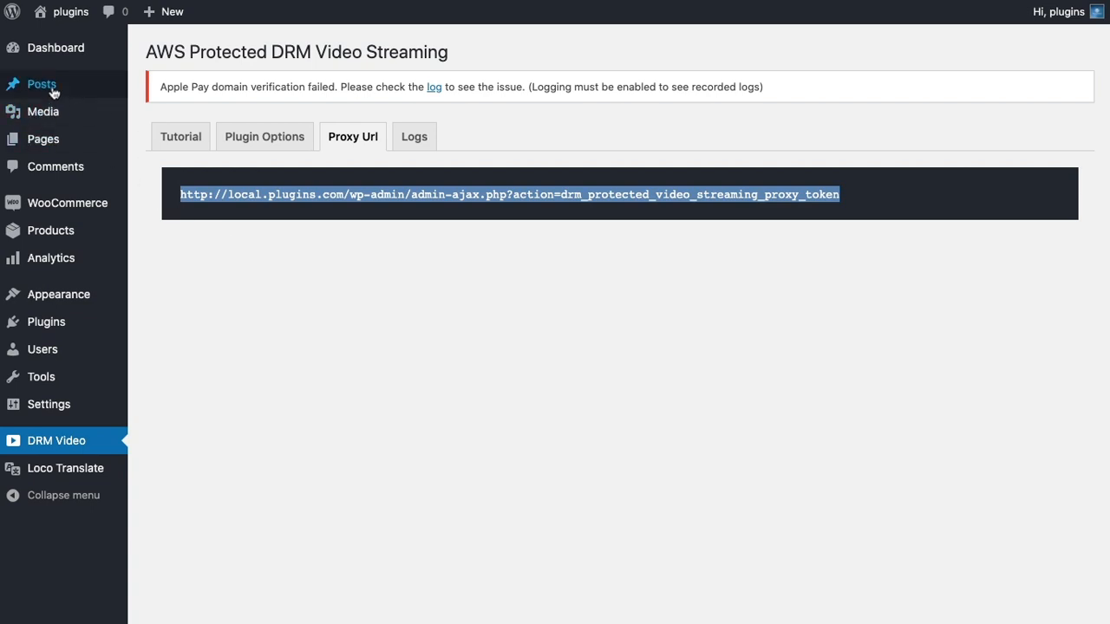
Switch to WordPress and create a new post titled "Secure Video" with a DRM Video block.
mouse_move(50, 88)
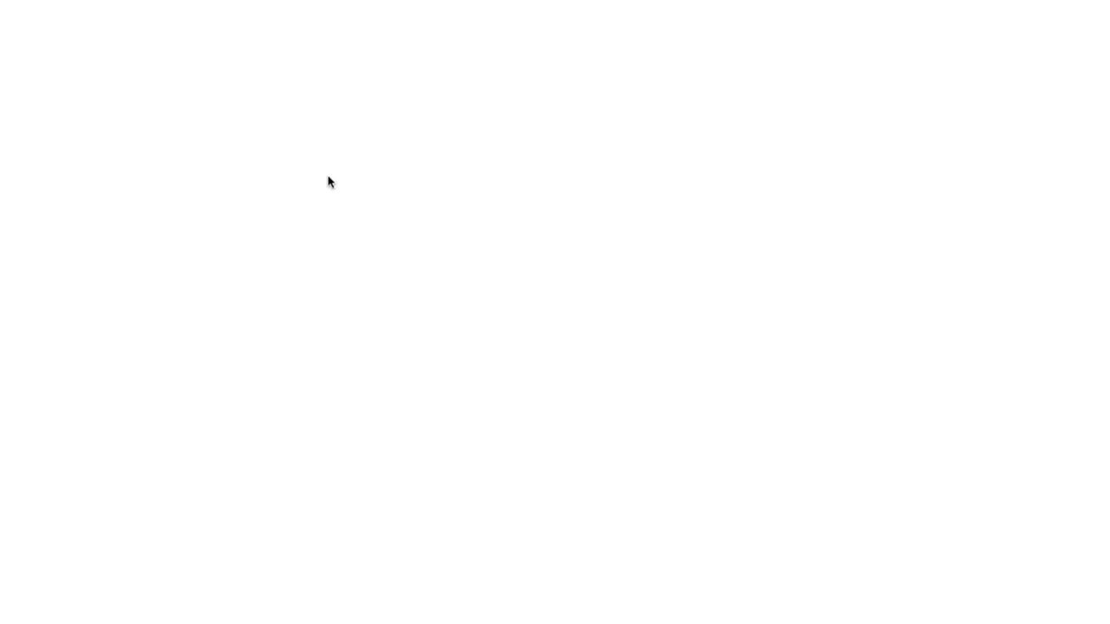
left_click(326, 154)
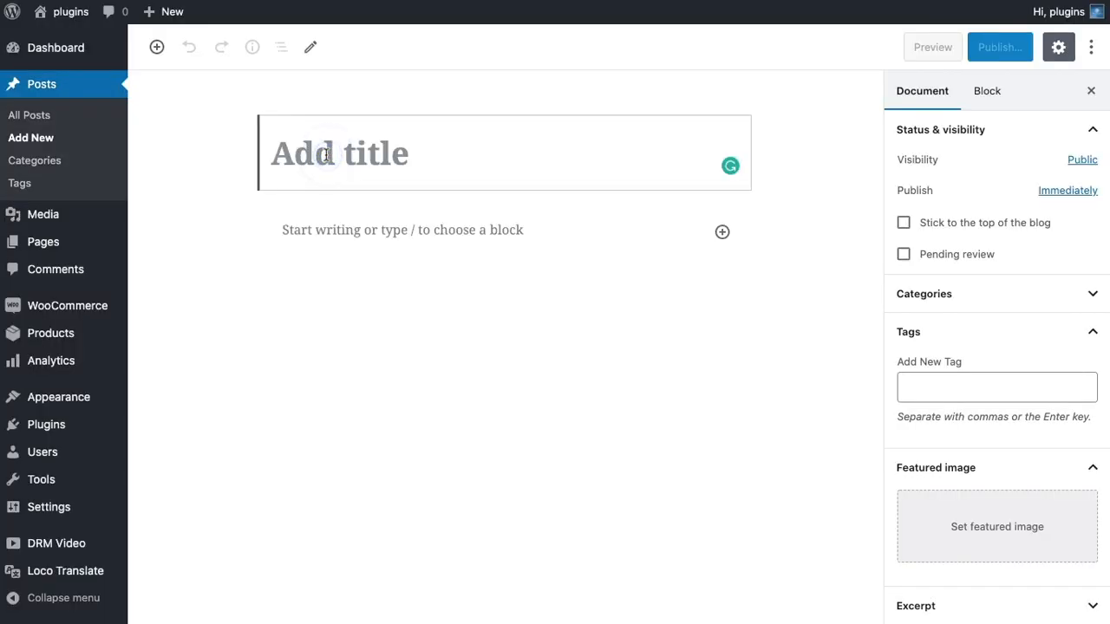
type("Secure Video")
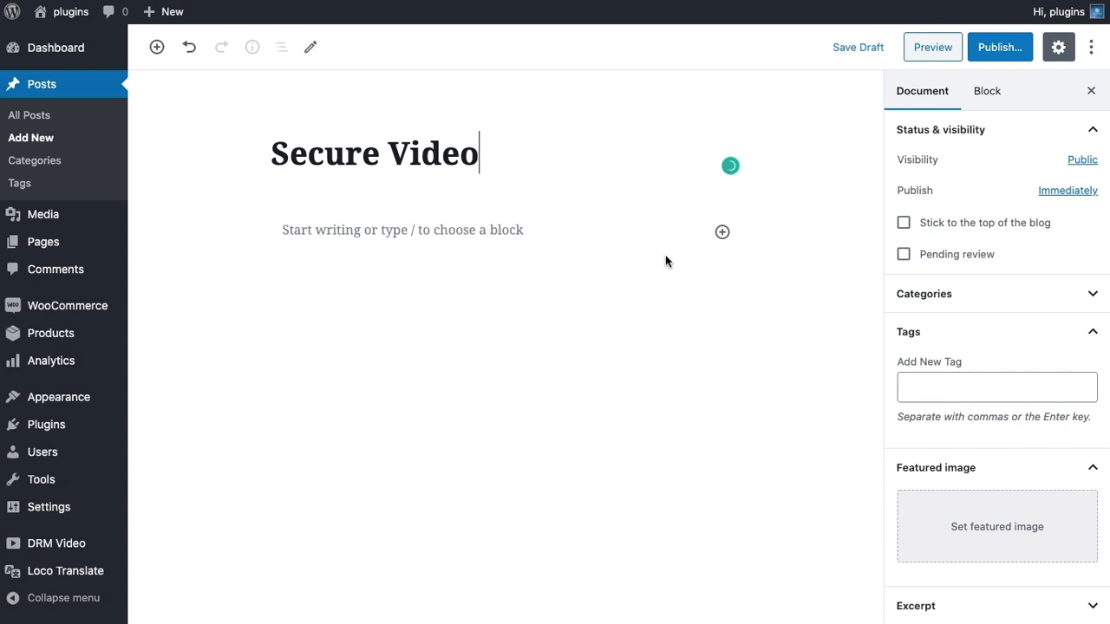
left_click(722, 231)
left_click(865, 374)
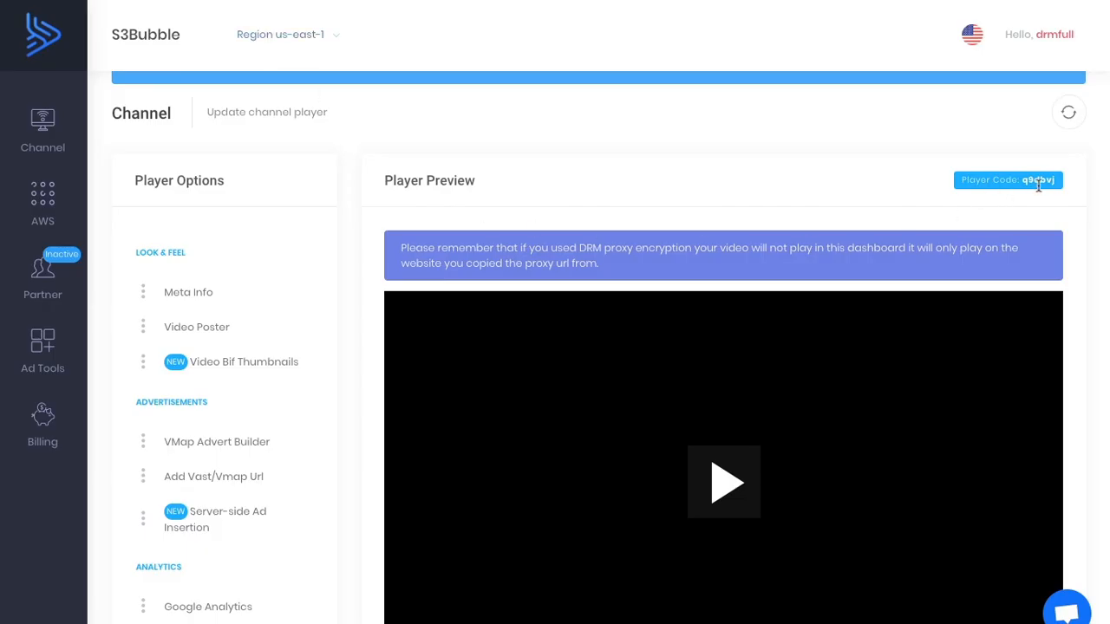
Copy the player code q9dbvj from the S3Bubble channel player into the DRM Video block's S3Bubble Player Code.
double_click(1039, 184)
key("ctrl+c")
scroll(790, 208, "down", 4)
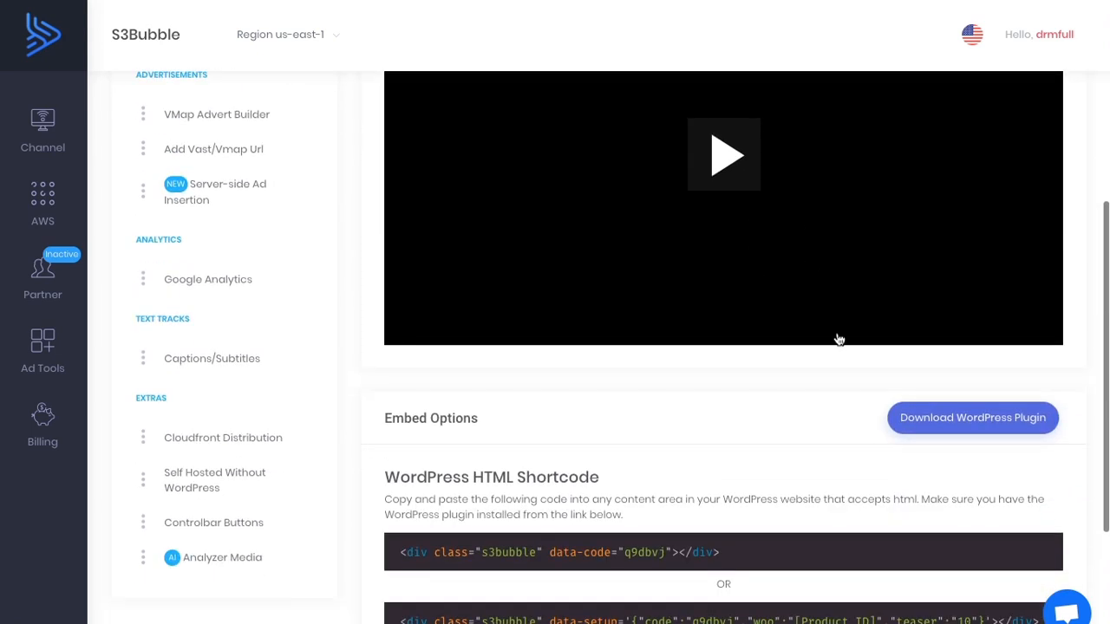
scroll(894, 442, "down", 2)
scroll(722, 189, "up", 5)
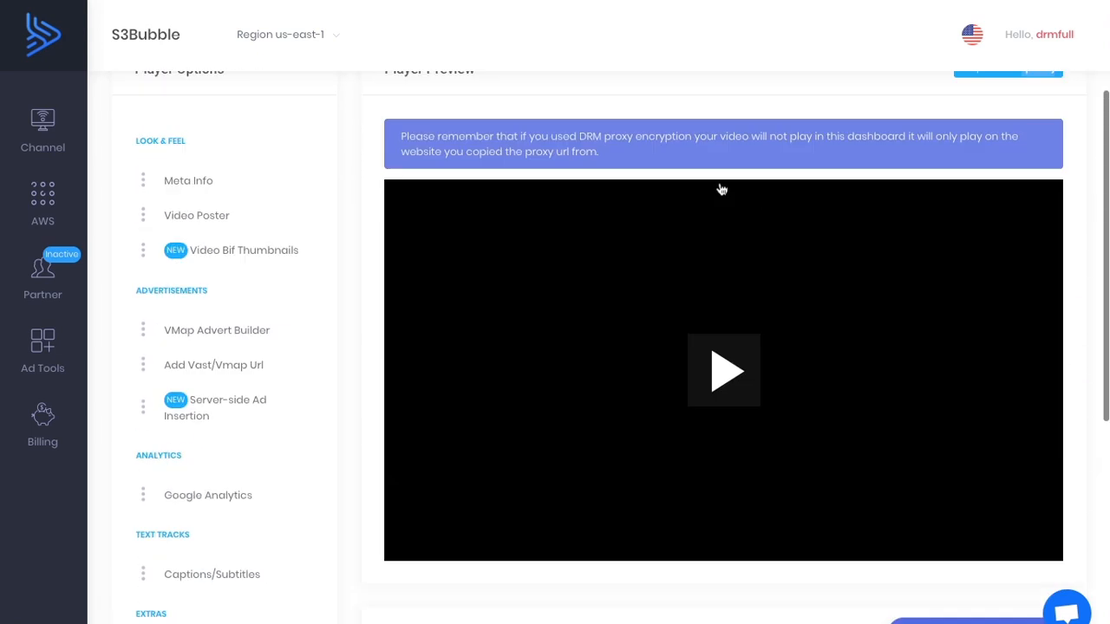
scroll(722, 190, "up", 3)
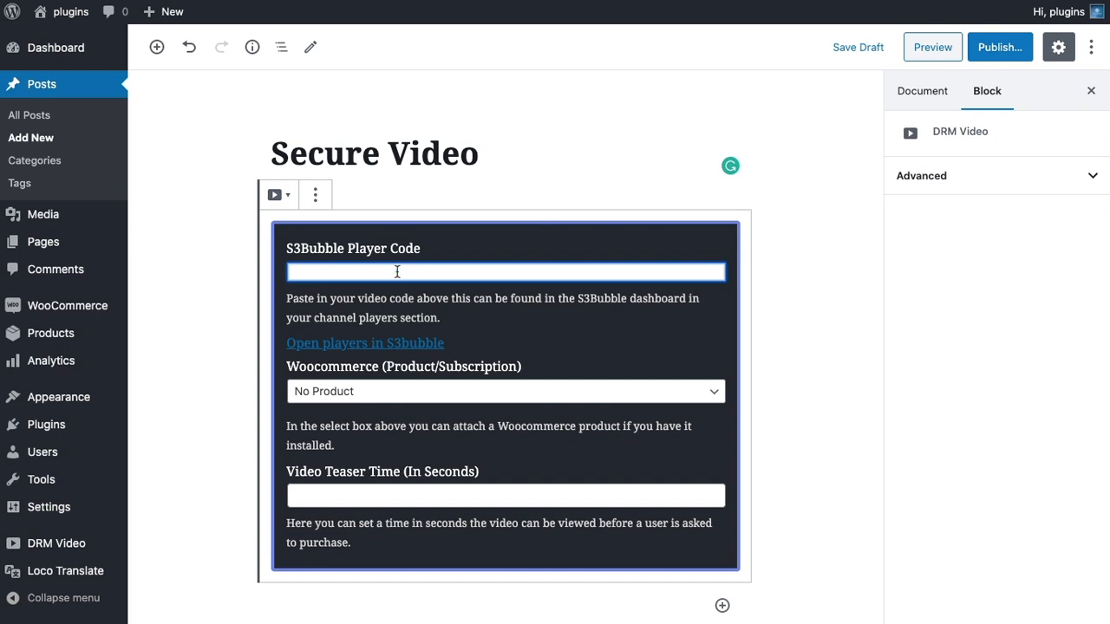
key("ctrl+v")
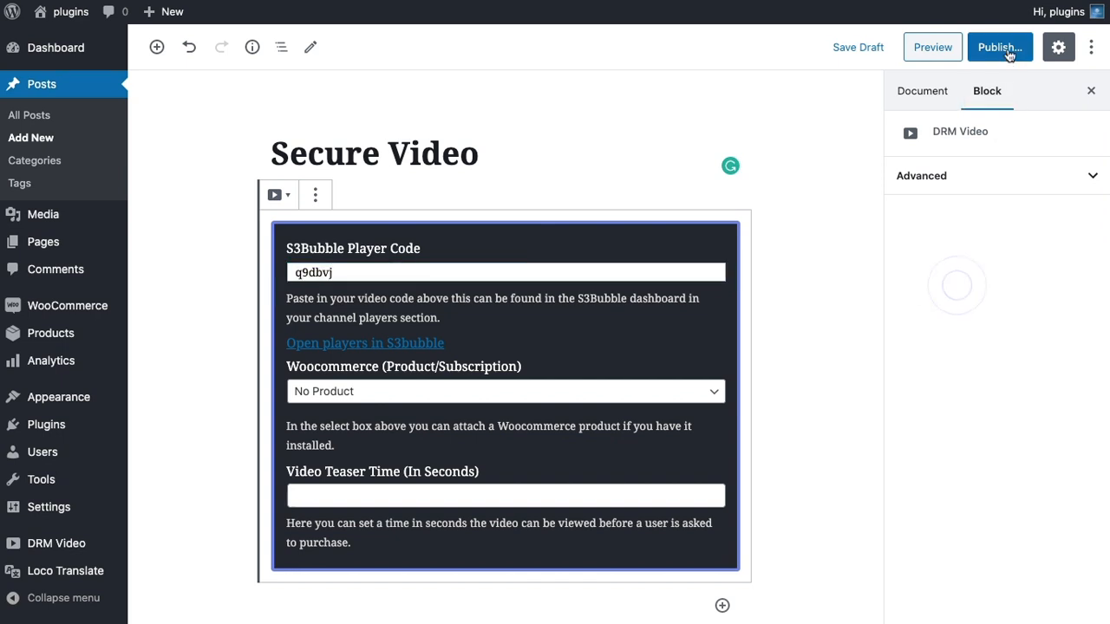
Publish the "Secure Video" post and open it on the website.
left_click(1009, 54)
left_click(1001, 47)
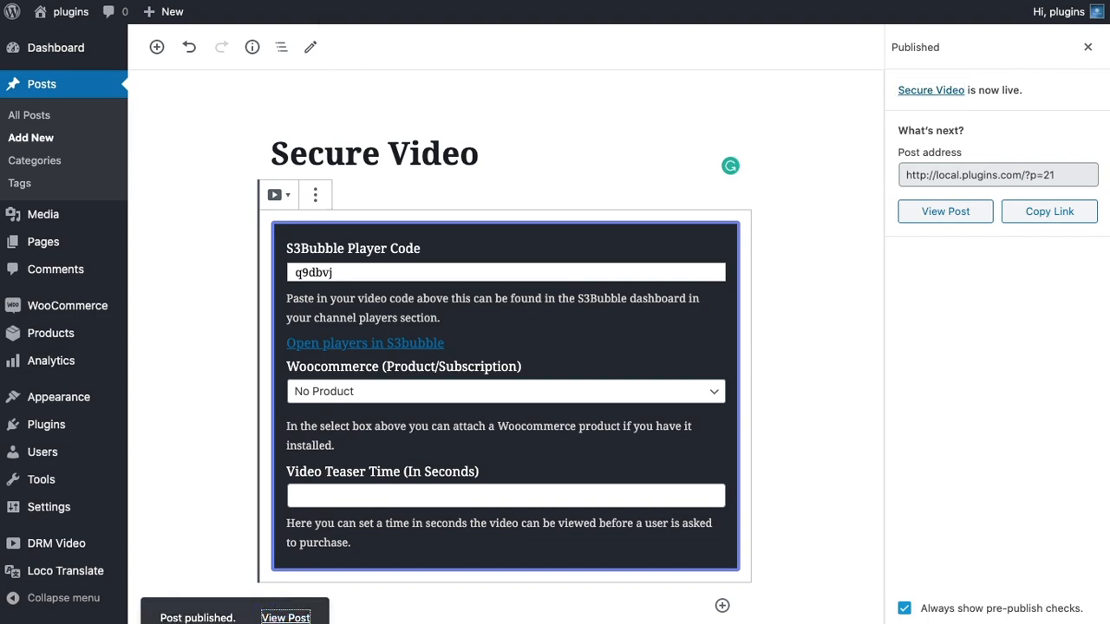
left_click(382, 1)
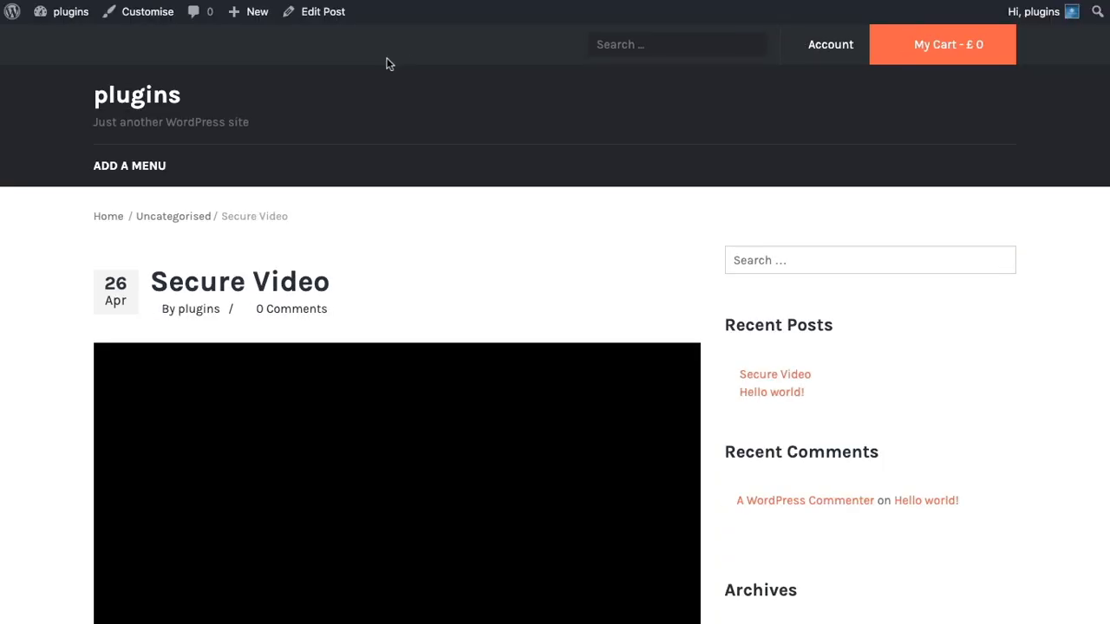
Play the embedded video in the "Secure Video" post for a few seconds and pause it.
scroll(751, 201, "down", 3)
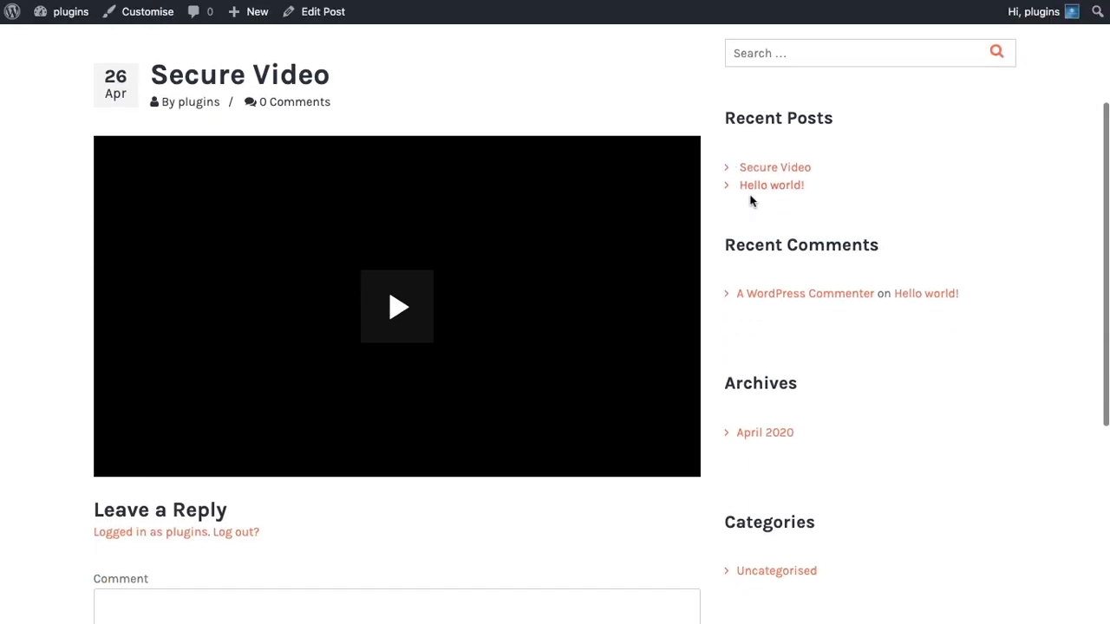
left_click(397, 308)
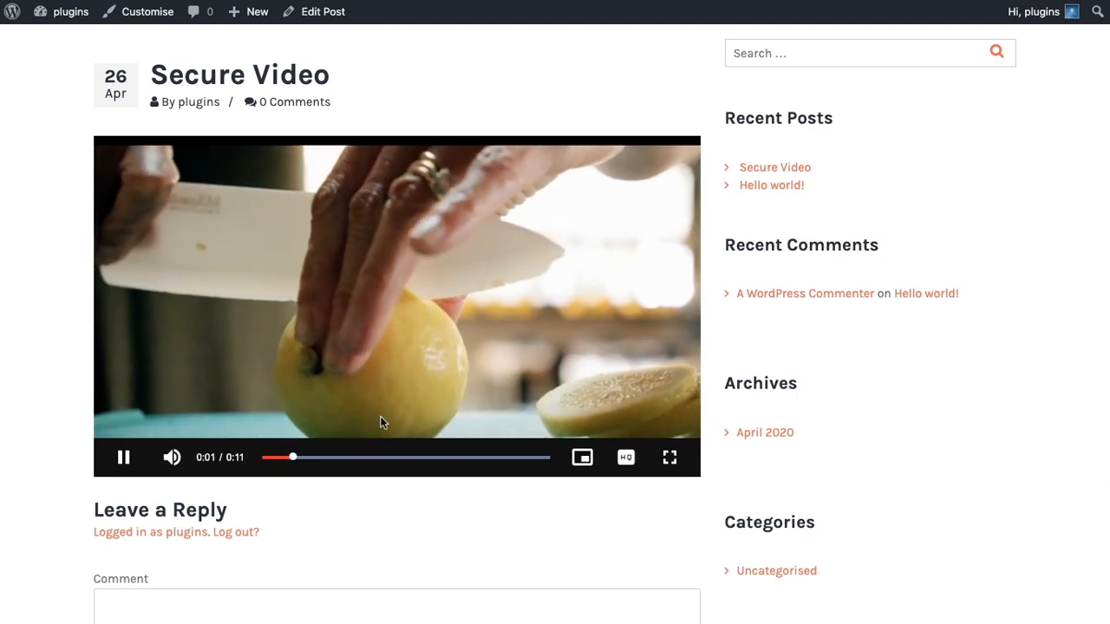
left_click(121, 457)
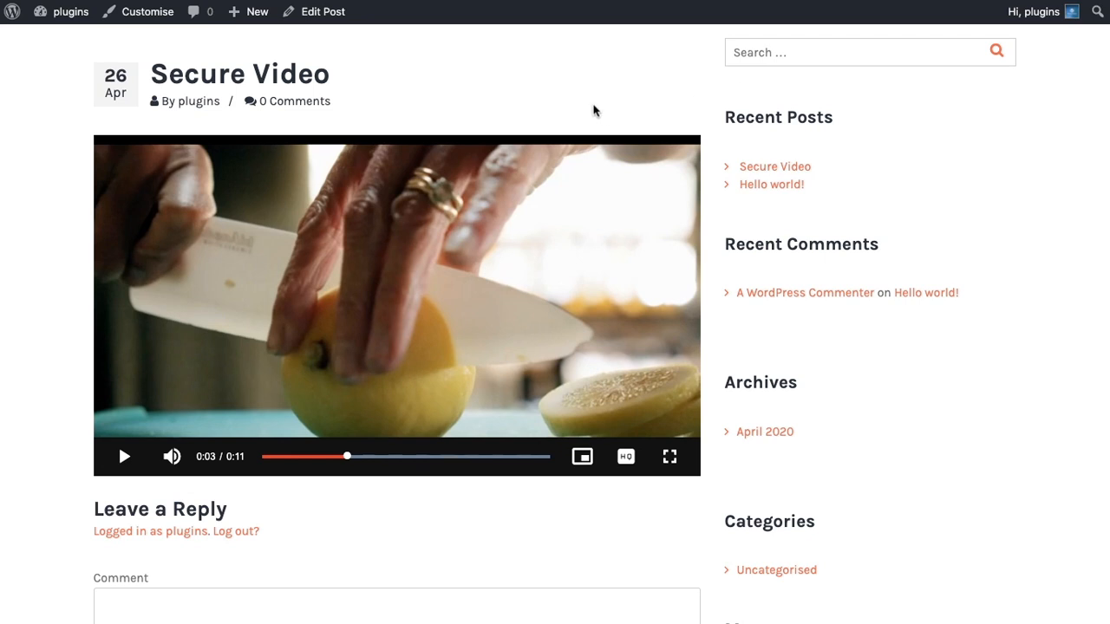
scroll(594, 110, "up", 1)
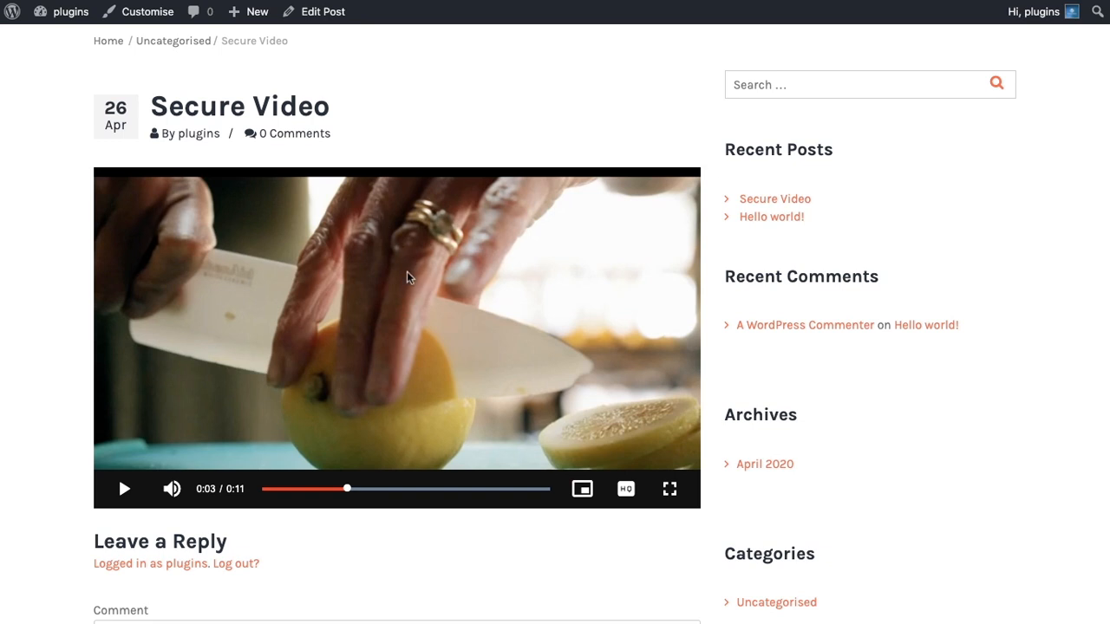
scroll(408, 276, "up", 1)
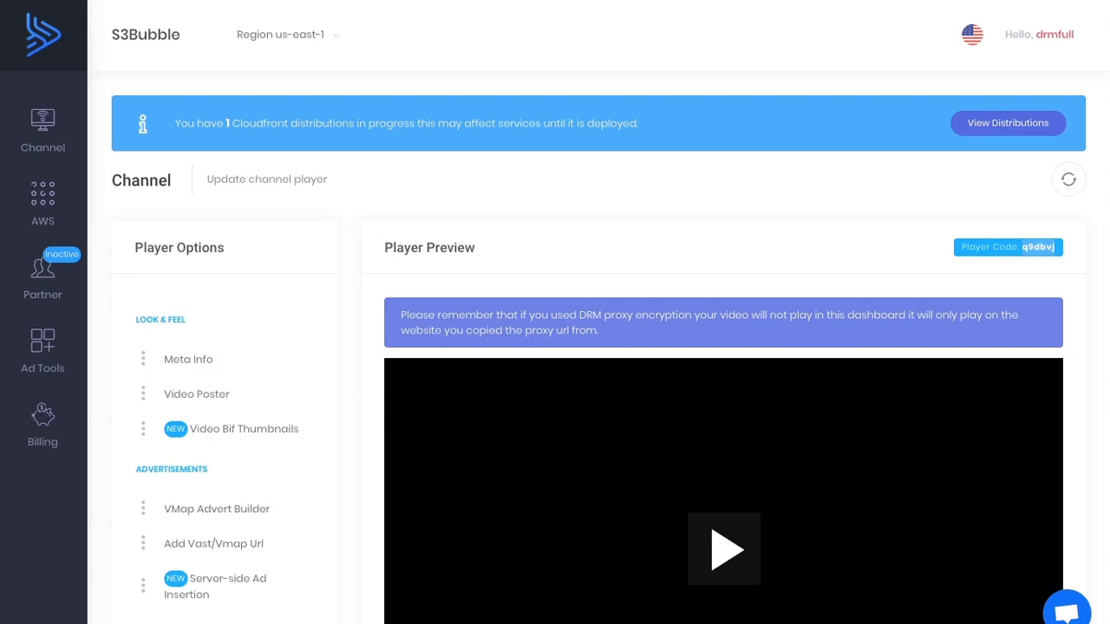
Switch to S3Bubble and connect the plugins.com website in the channel's Websites section.
mouse_move(45, 130)
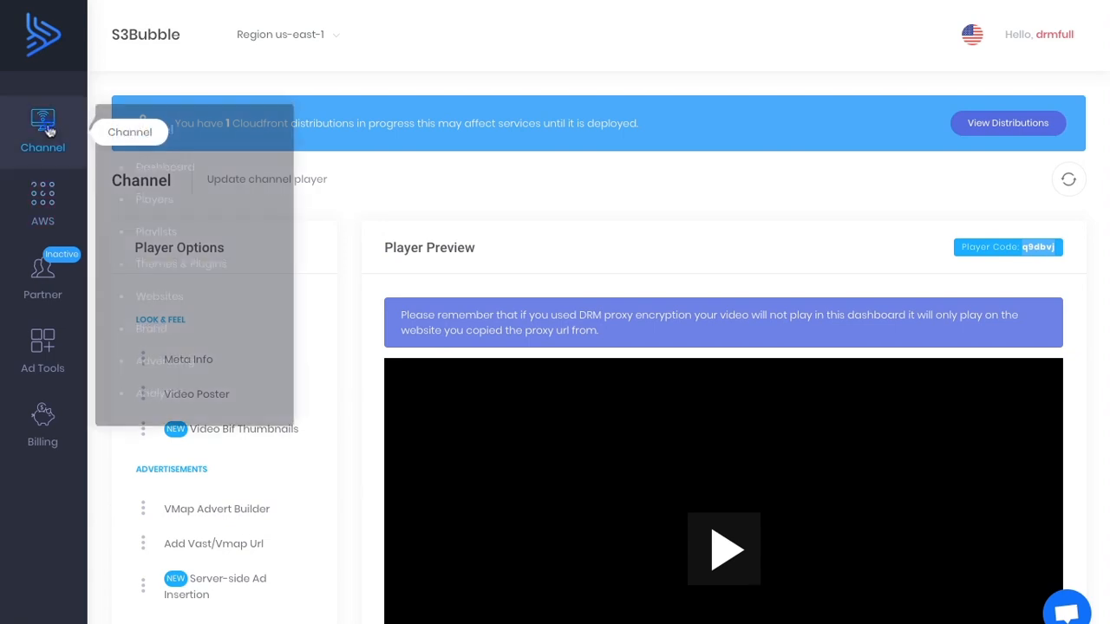
left_click(165, 289)
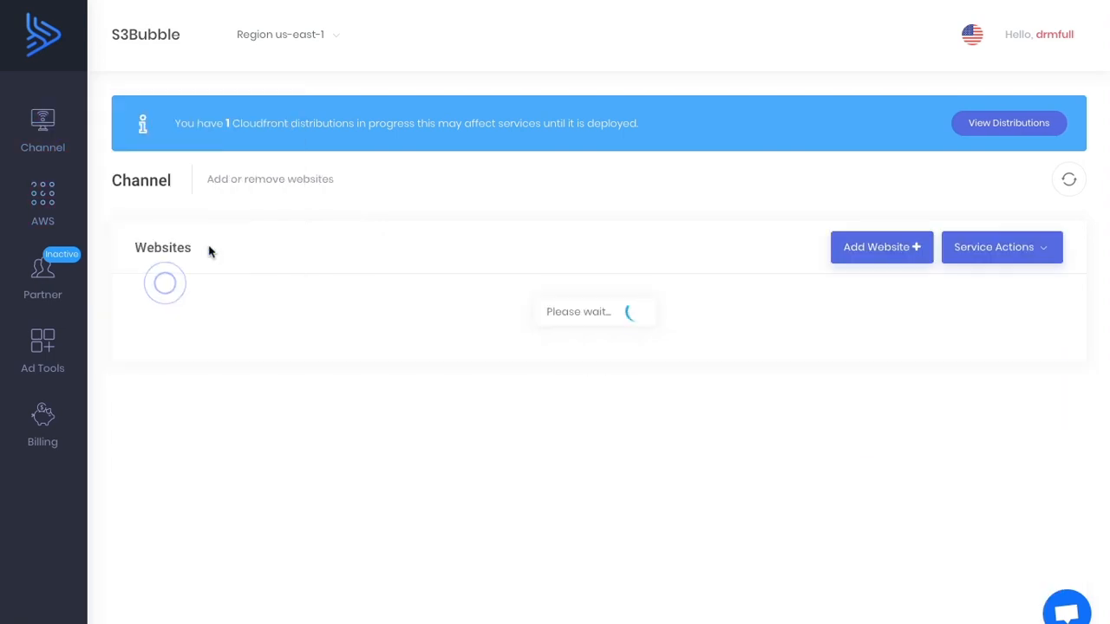
left_click(906, 189)
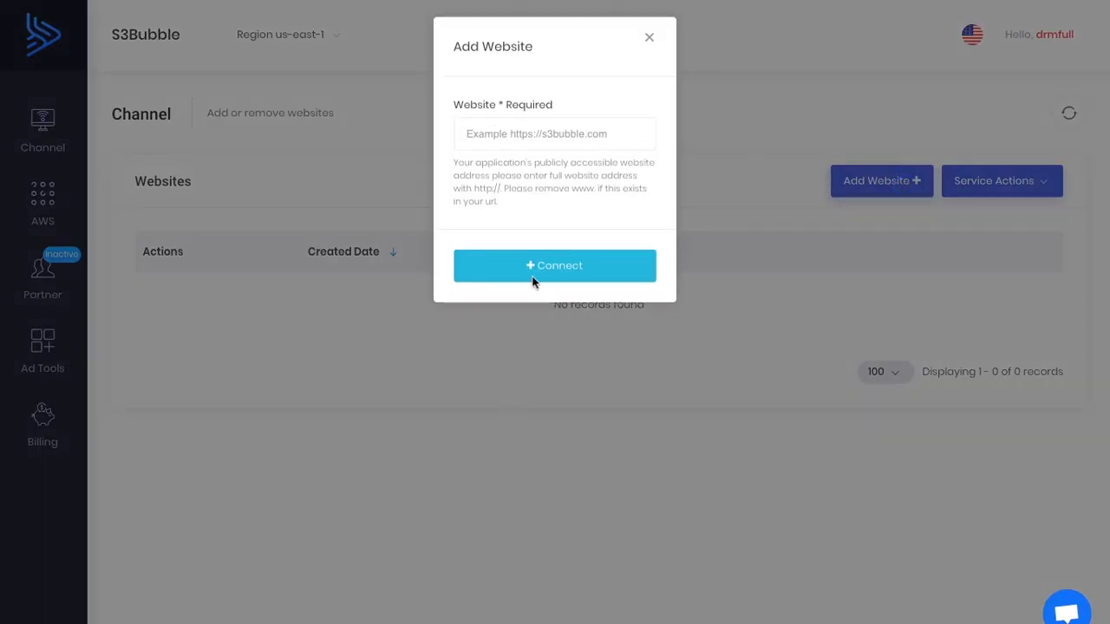
left_click(473, 133)
type("https://plugins.com")
left_click(580, 271)
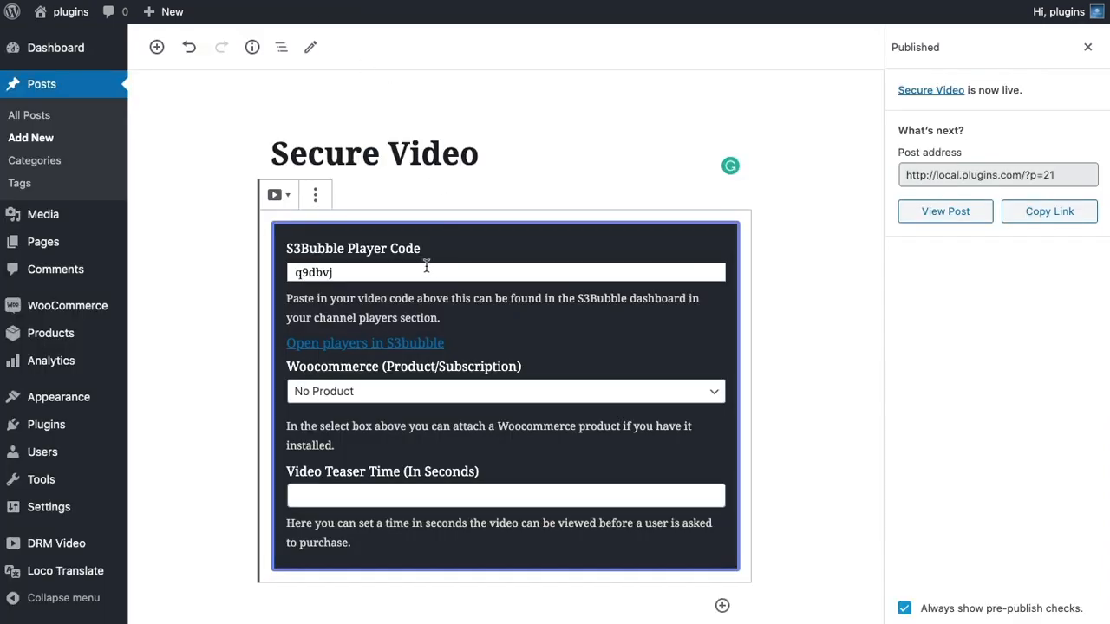
Switch to the WordPress editor and add a Custom HTML block below the DRM Video block.
double_click(318, 272)
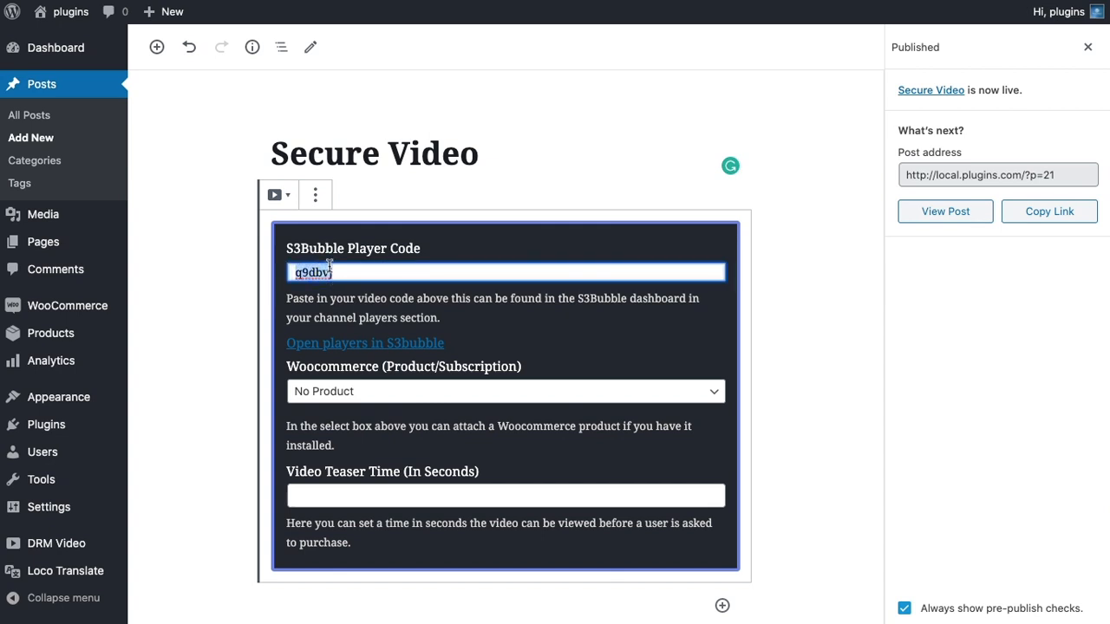
scroll(434, 191, "down", 2)
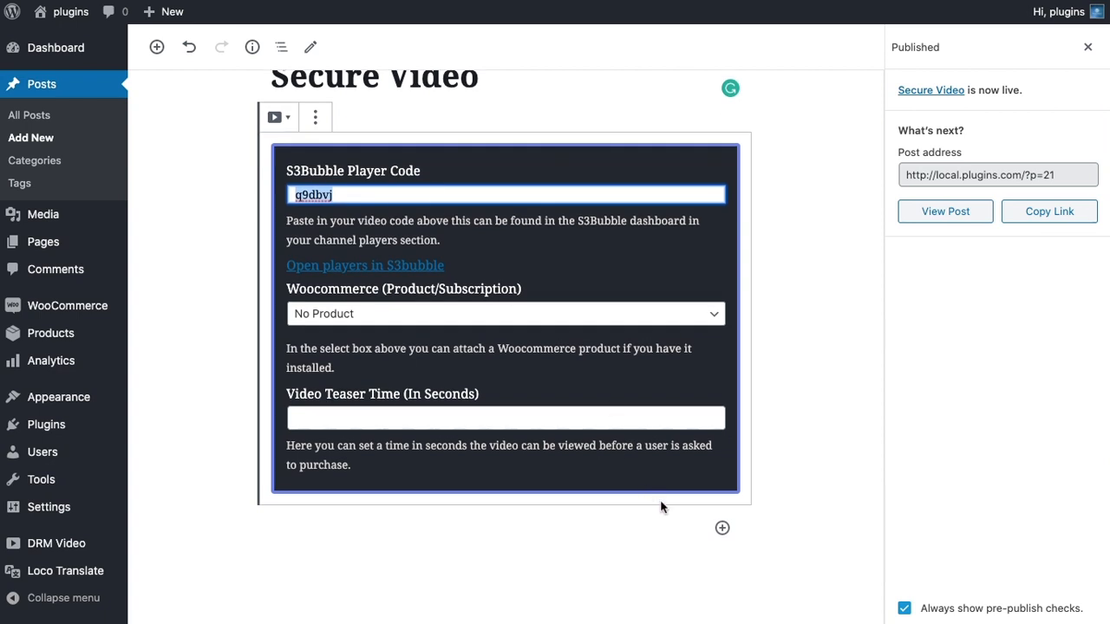
left_click(722, 530)
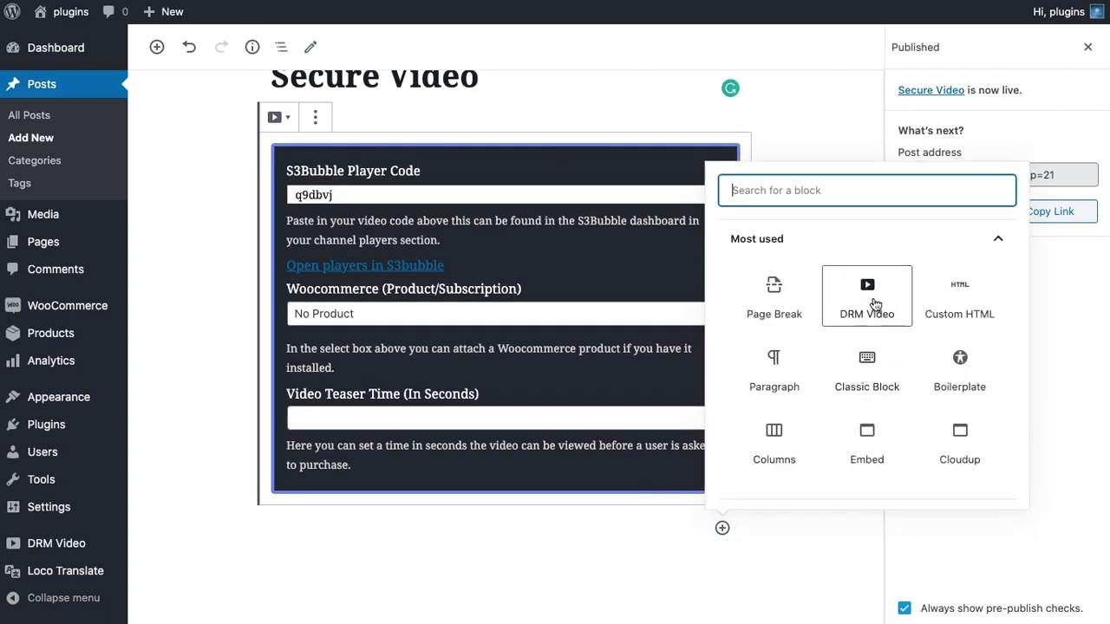
left_click(952, 288)
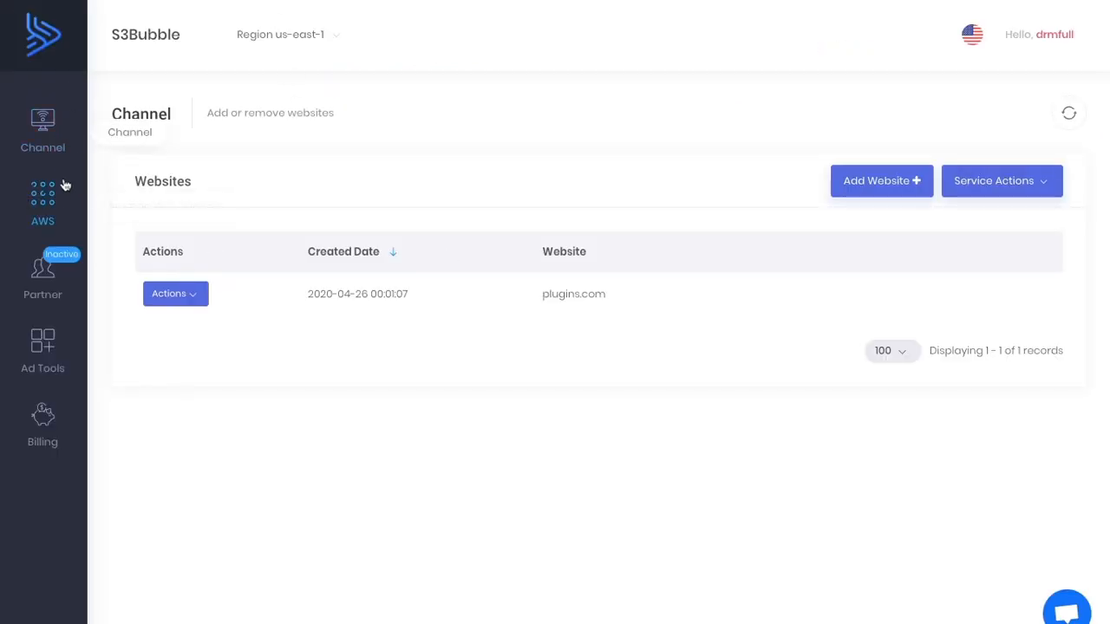
Switch to S3Bubble, open the Media Convert encoding jobs and locate the player code of the completed video-lemon.mp4 job created on Apr 26, 2020.
left_click(52, 205)
mouse_move(202, 276)
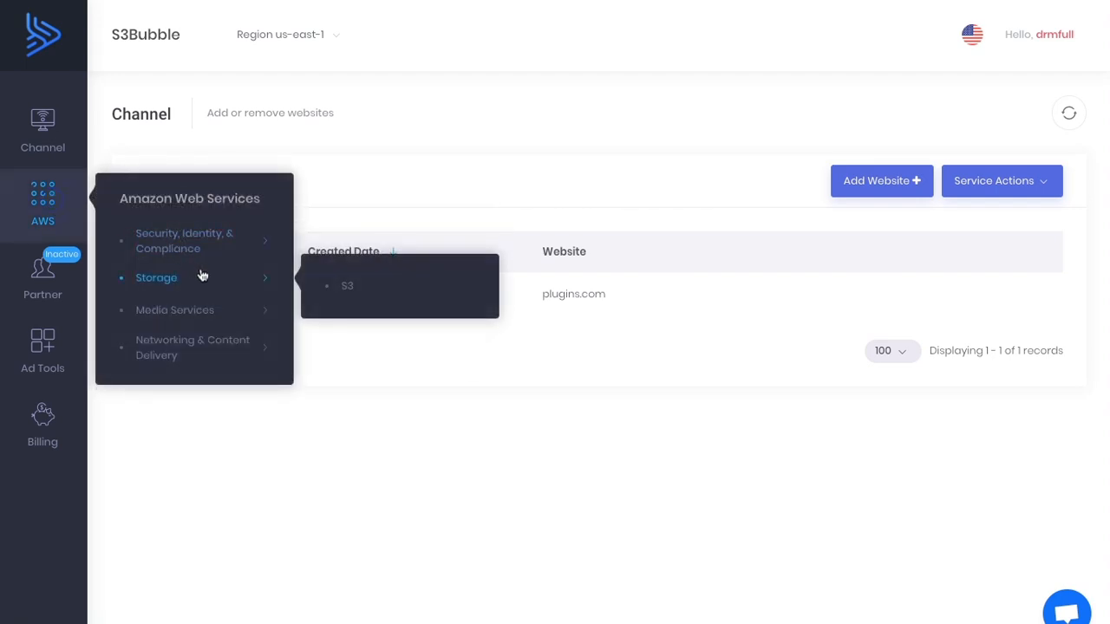
mouse_move(258, 309)
left_click(389, 321)
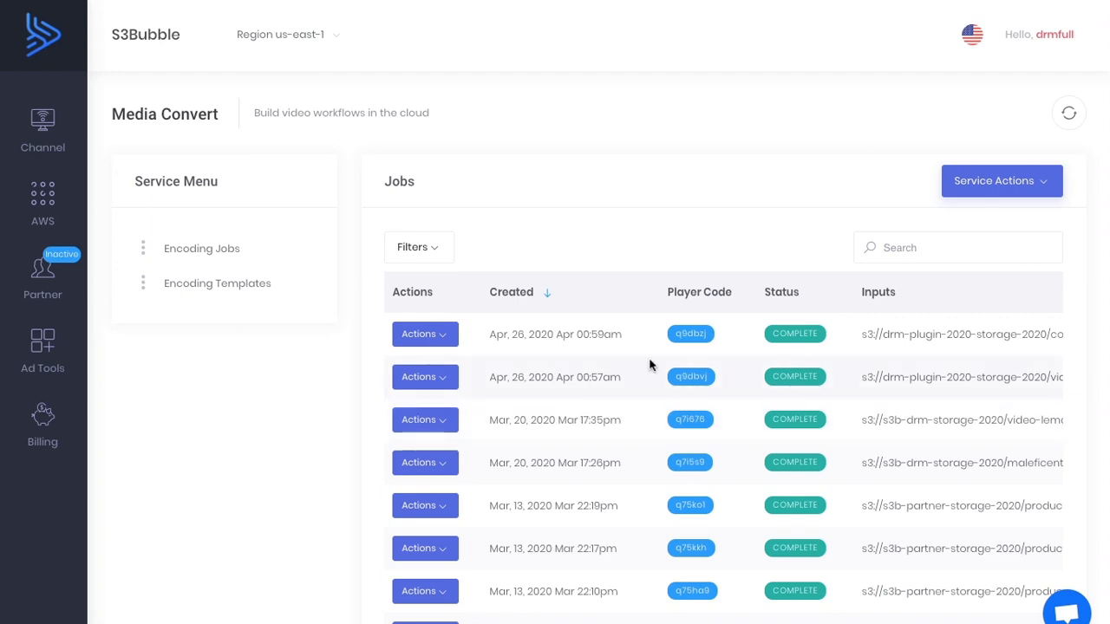
scroll(651, 365, "down", 2)
scroll(650, 365, "up", 2)
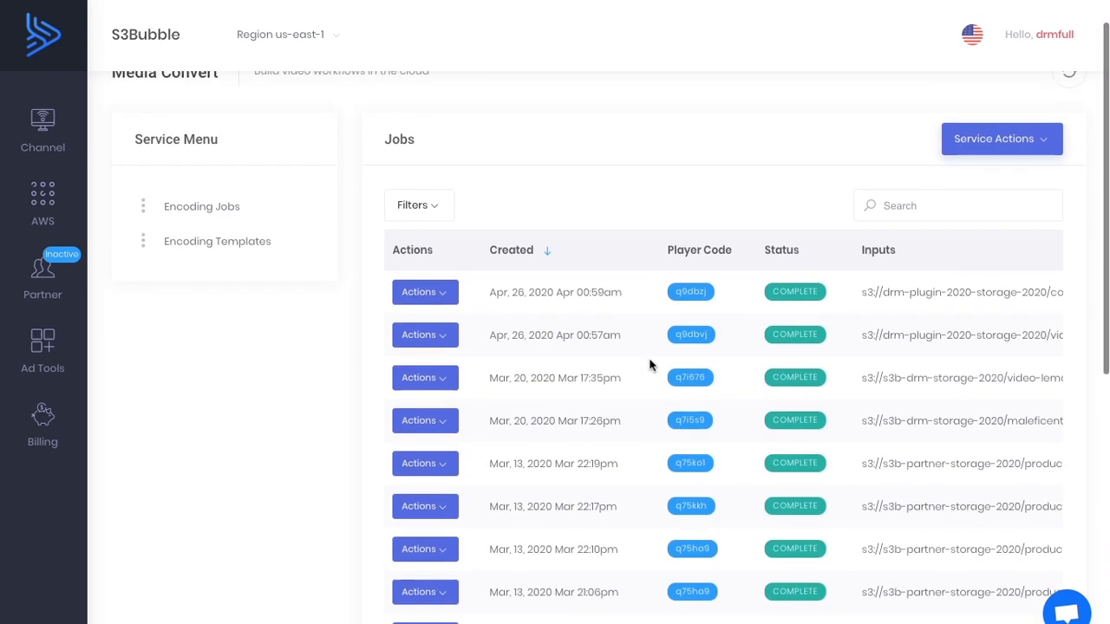
scroll(649, 365, "up", 1)
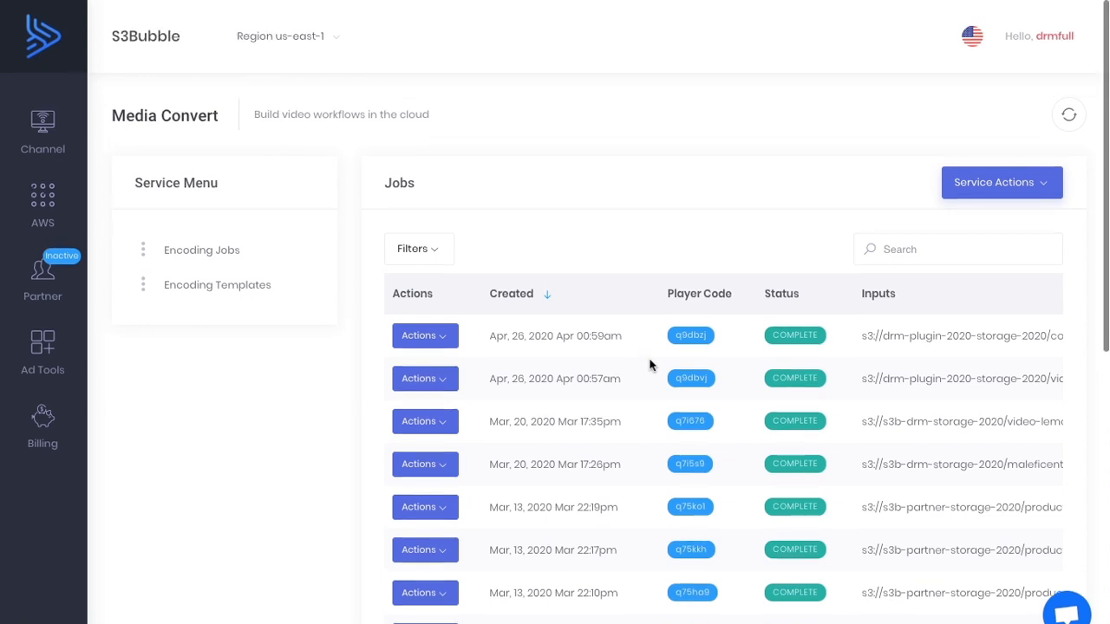
double_click(689, 378)
scroll(688, 376, "right", 5)
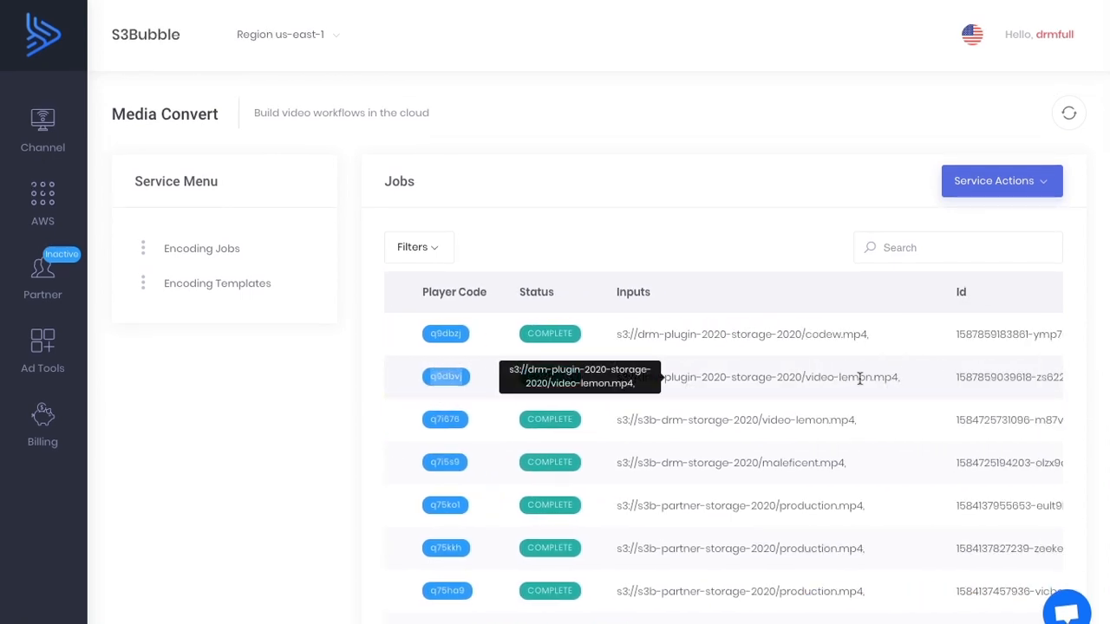
scroll(860, 378, "left", 5)
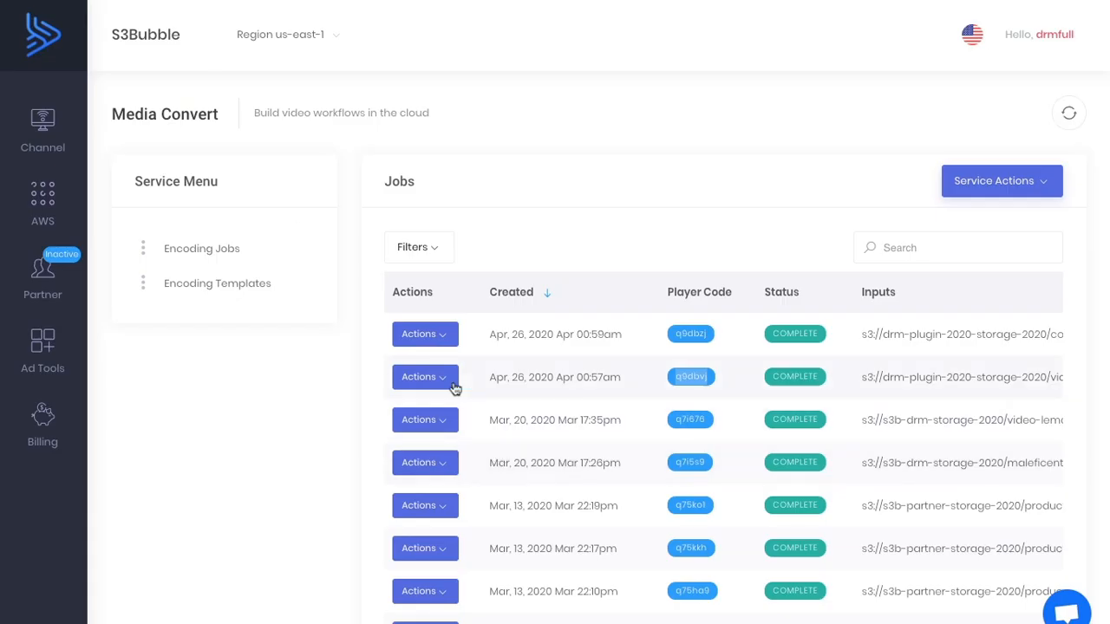
Open the player of the Apr 26, 2020 00:57am job and copy its data-code WordPress HTML shortcode into the post's Custom HTML block.
left_click(425, 376)
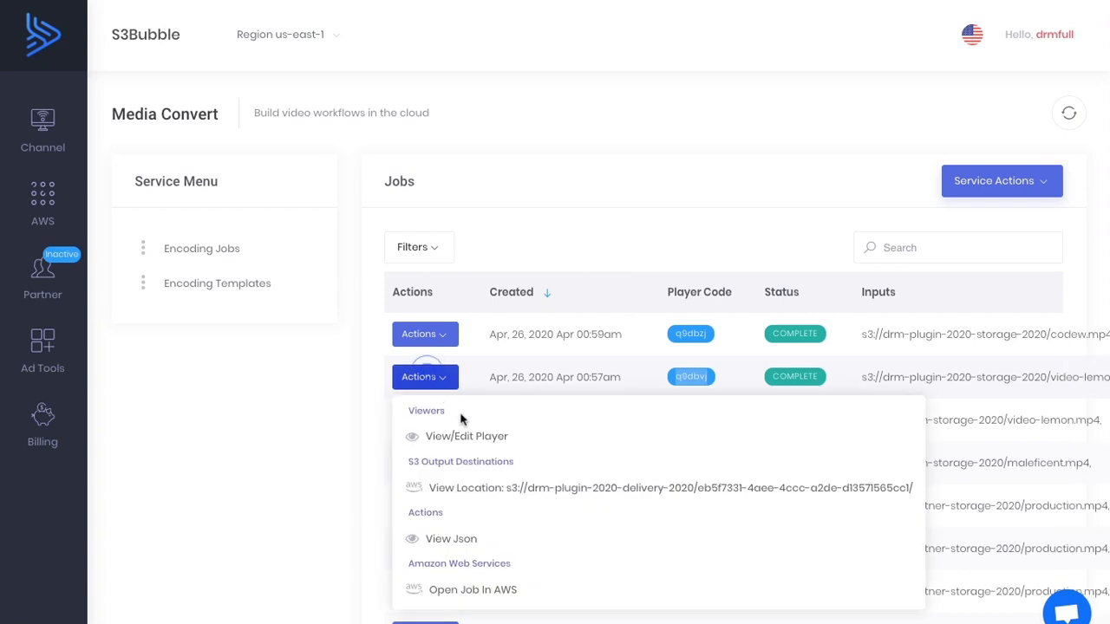
left_click(464, 431)
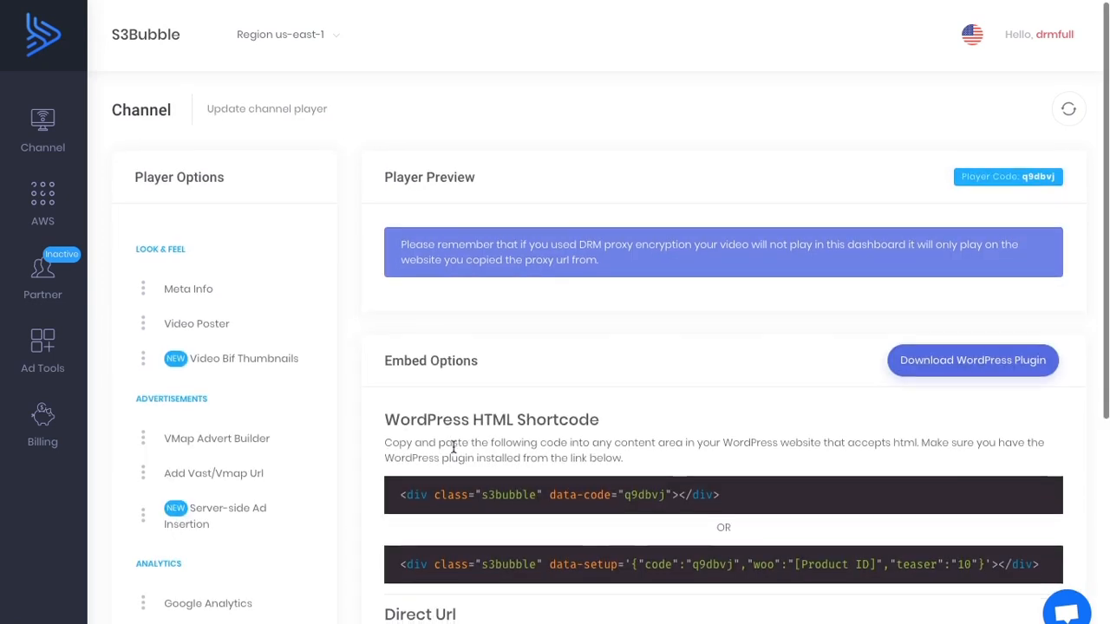
scroll(454, 468, "down", 3)
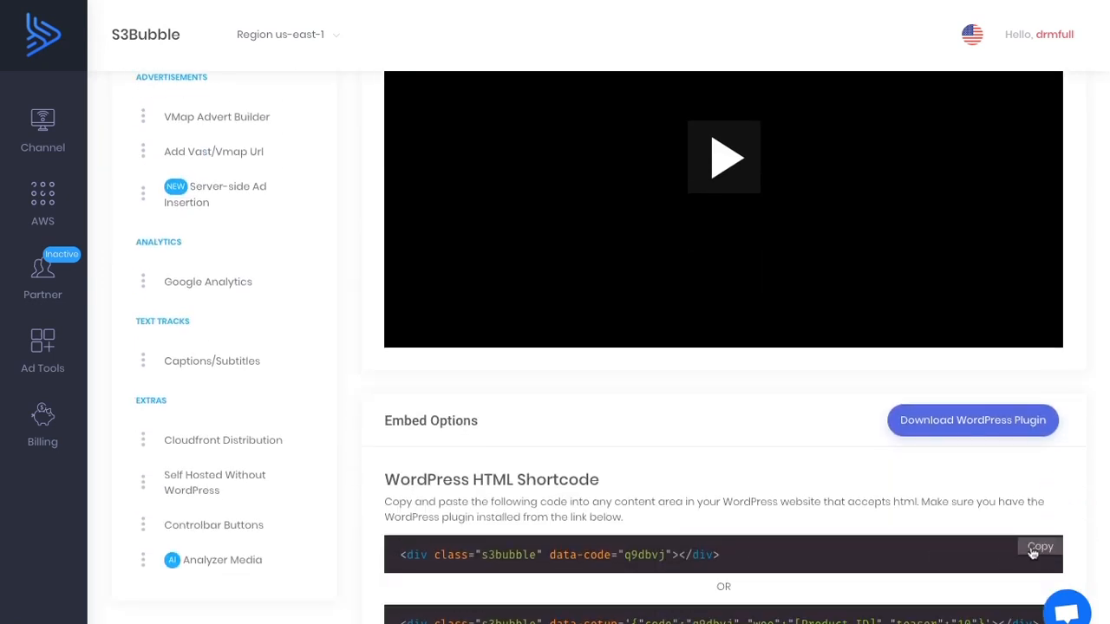
left_click(1034, 547)
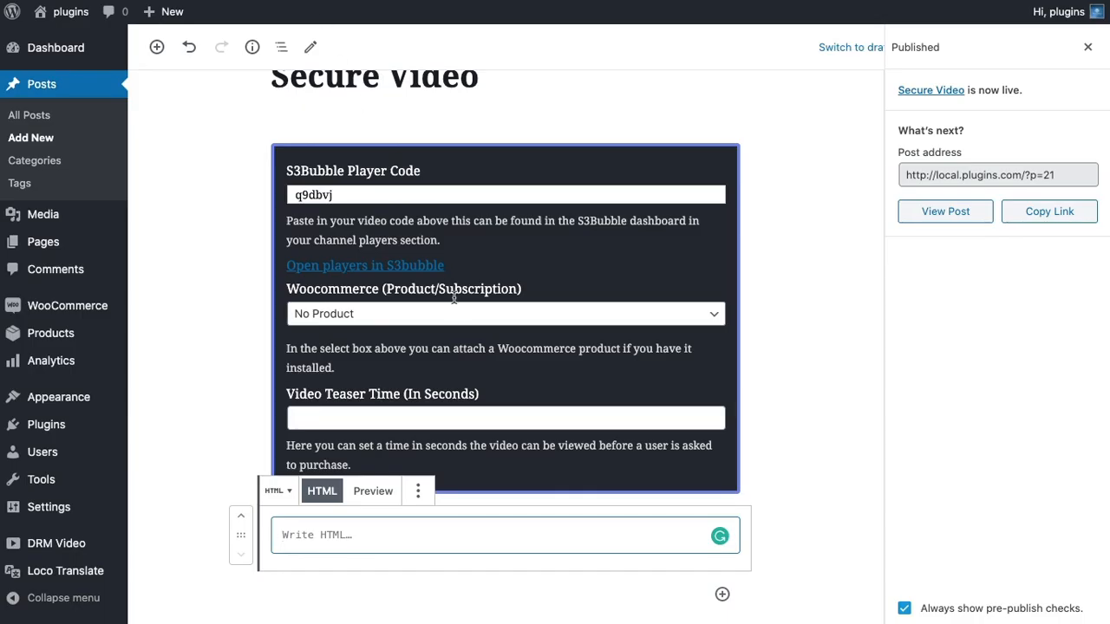
key("ctrl+v")
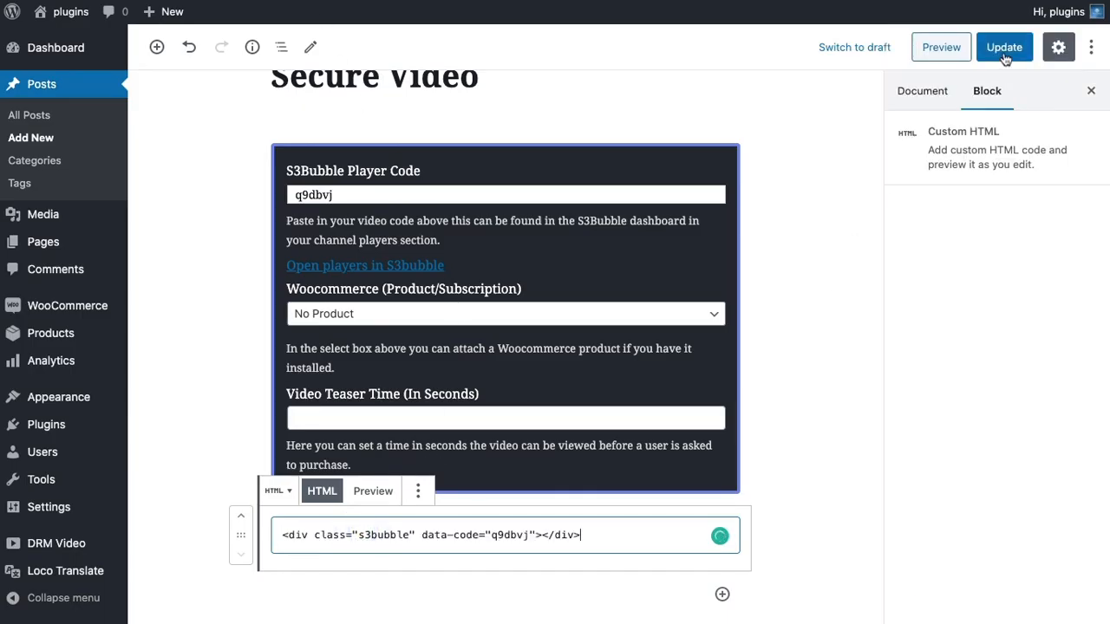
Update the "Secure Video" post and play the second embedded video on the website.
left_click(1005, 49)
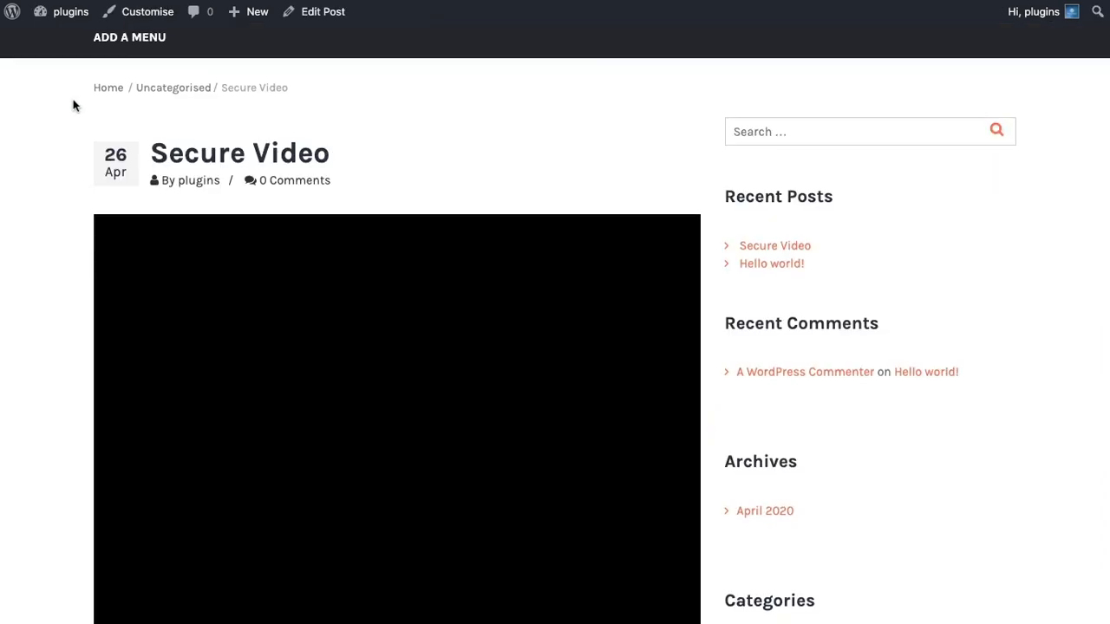
scroll(74, 105, "down", 3)
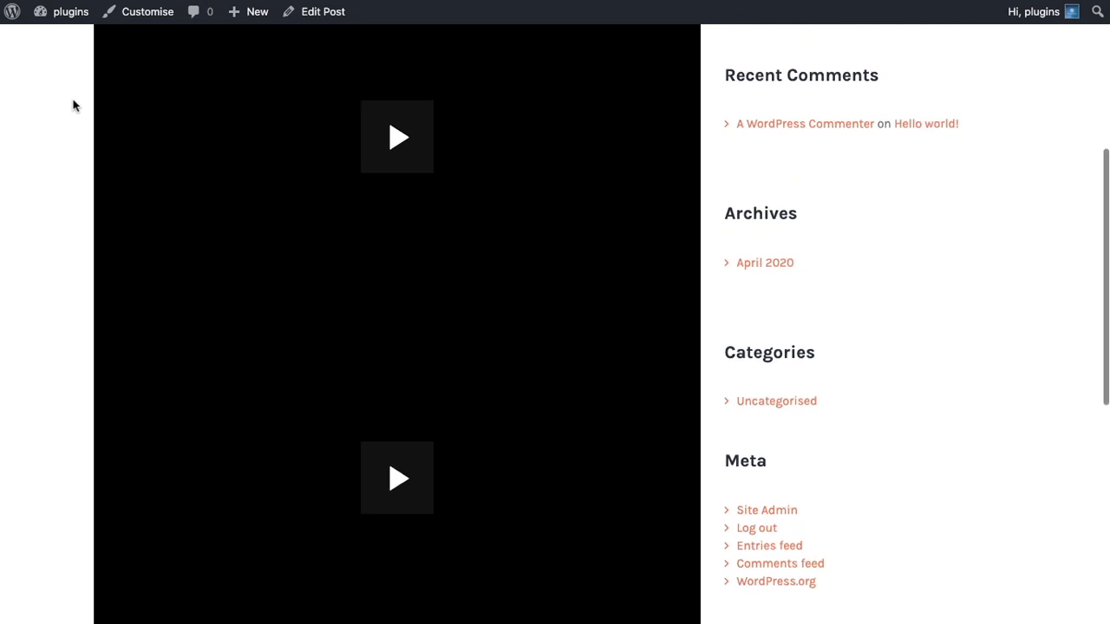
scroll(74, 105, "up", 2)
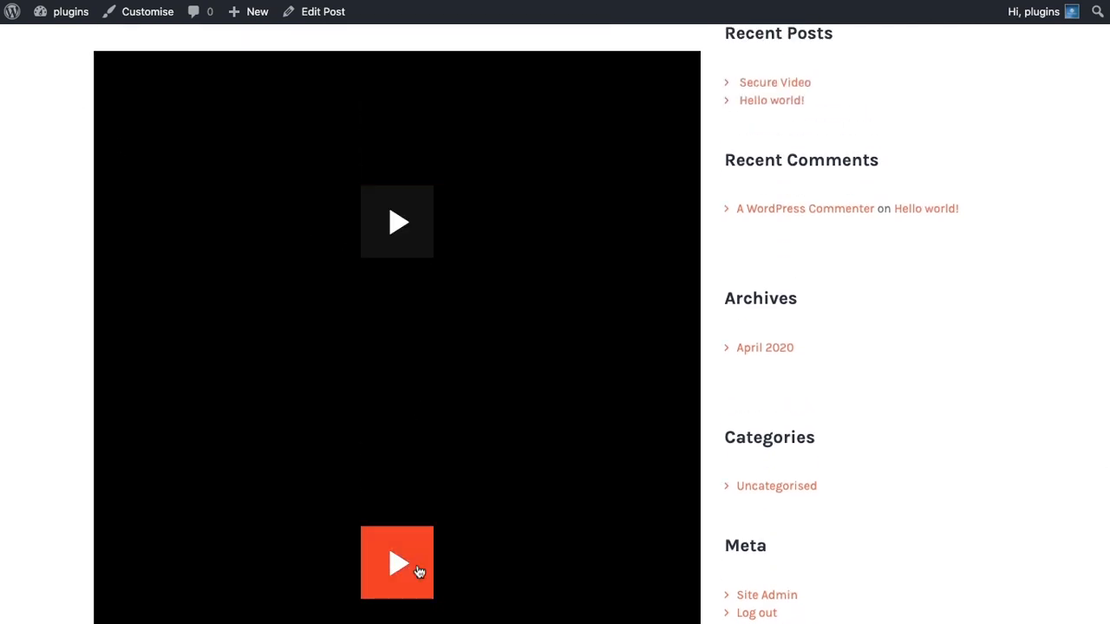
left_click(419, 571)
scroll(205, 322, "down", 1)
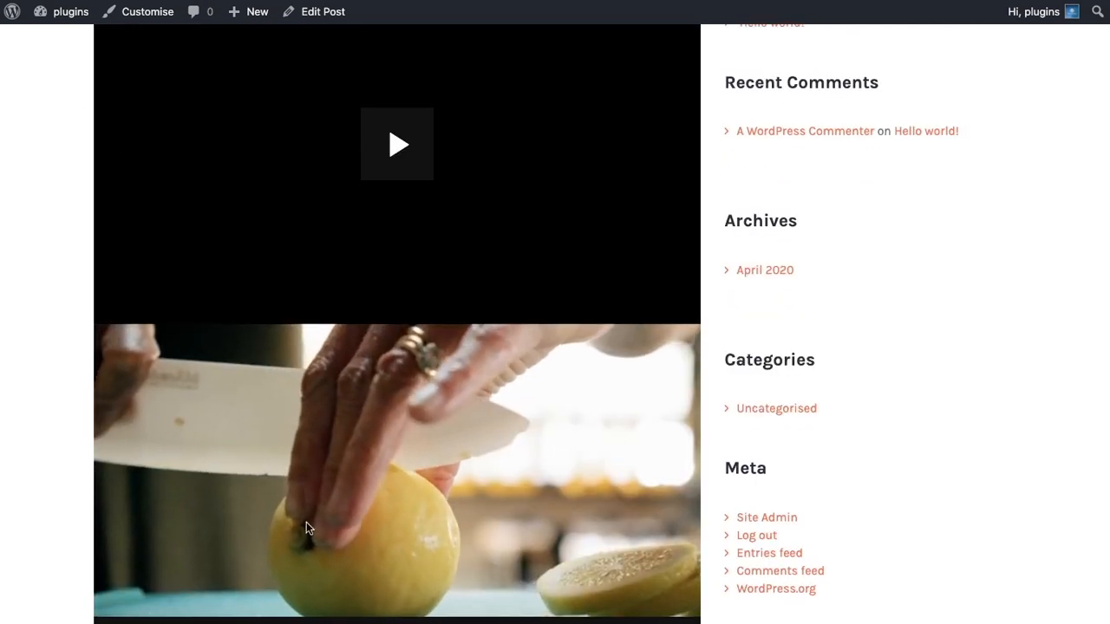
scroll(306, 526, "up", 2)
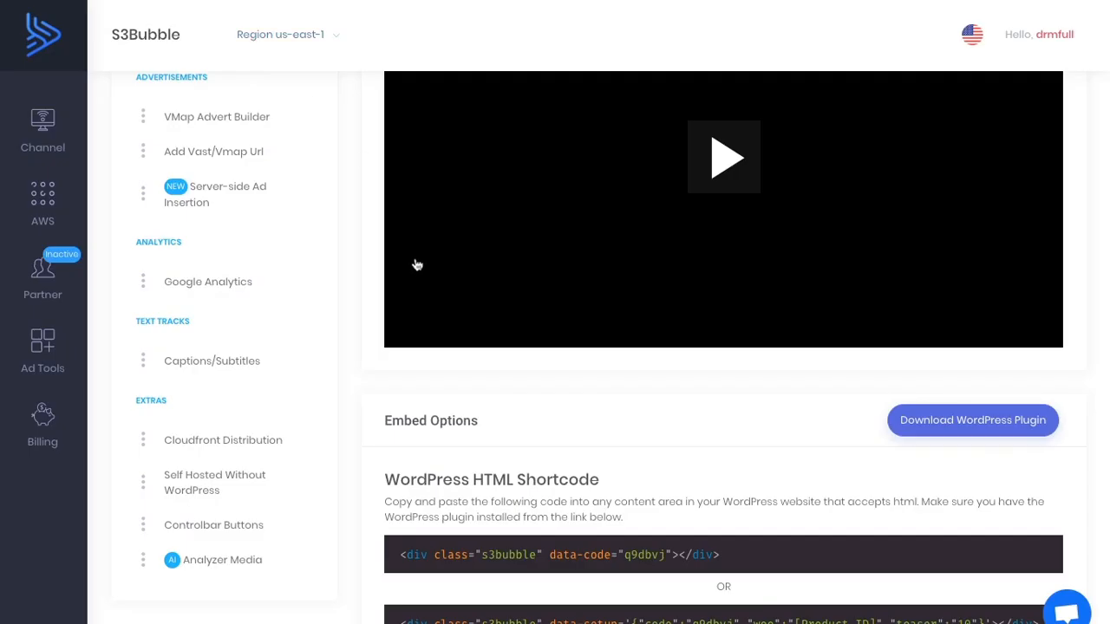
scroll(416, 259, "up", 3)
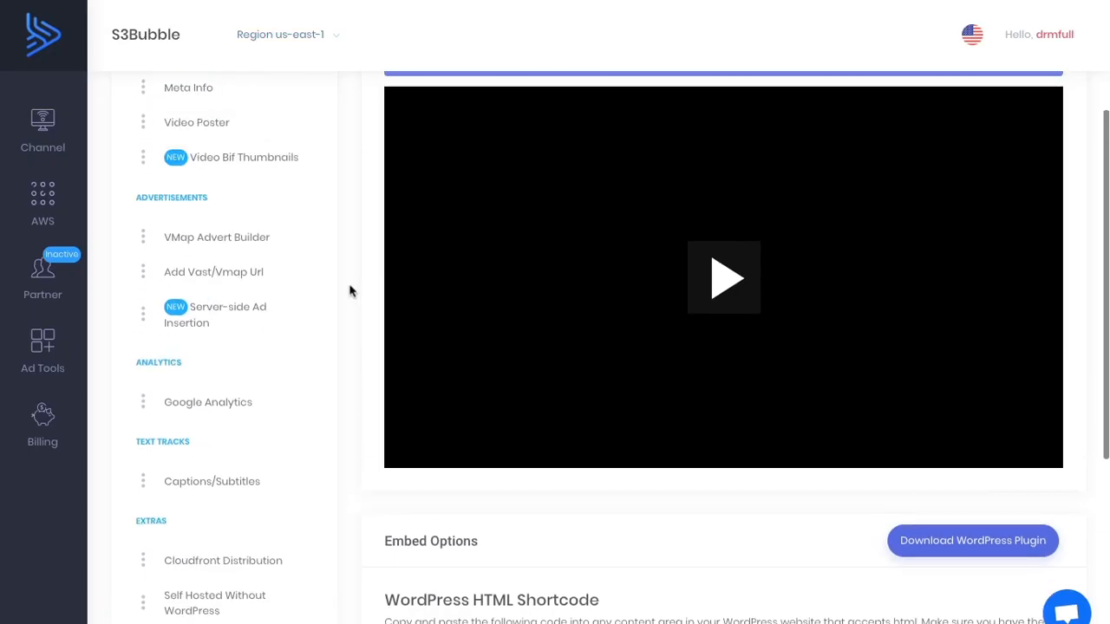
Switch to S3Bubble, search the q9dbvj player's Video Poster images for "lemon" and save the second image, the lemons on dark slate.
left_click(253, 234)
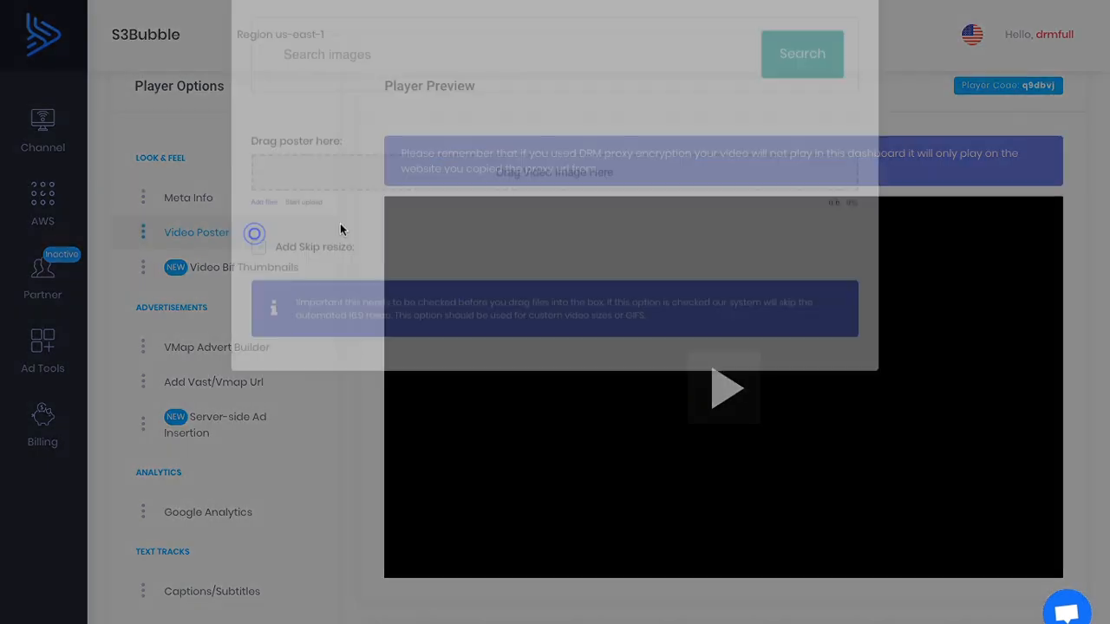
left_click(414, 139)
type("l")
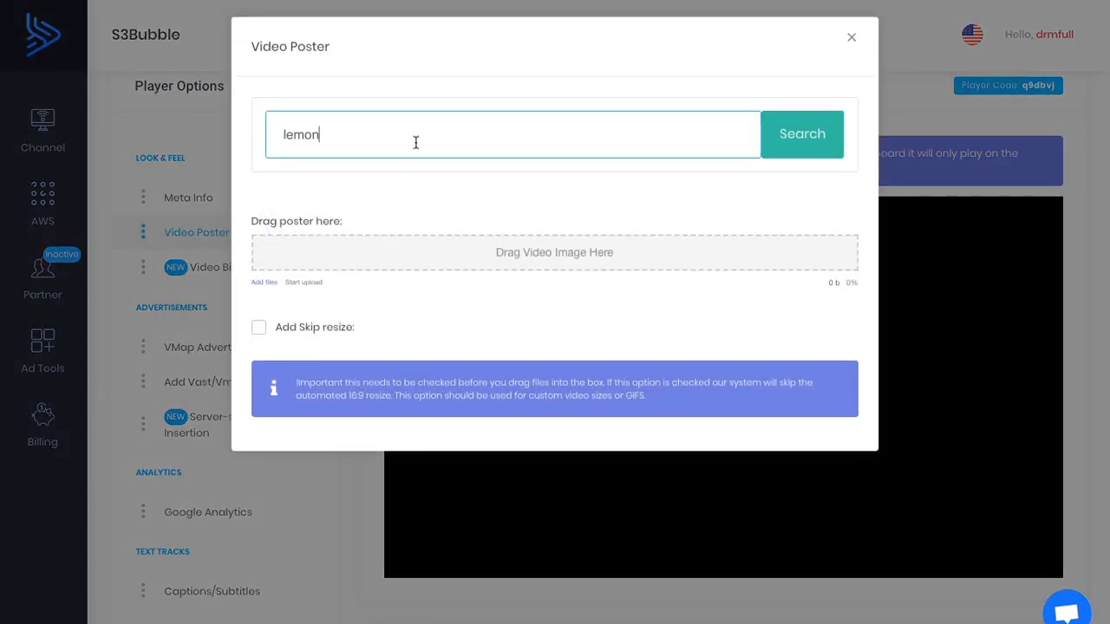
type("emon")
key("Return")
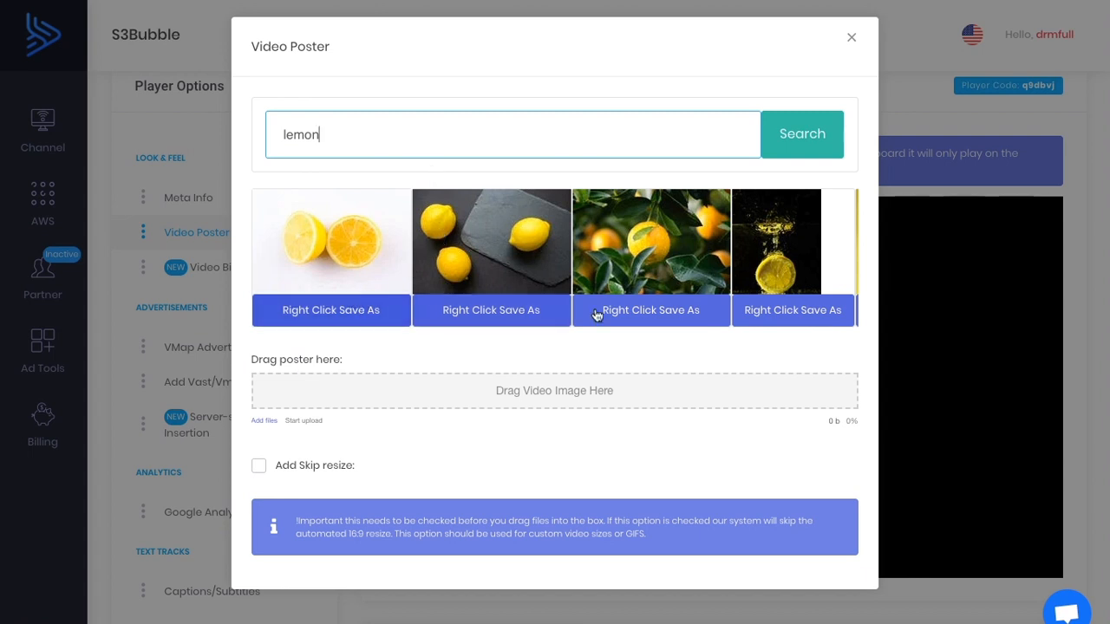
right_click(503, 308)
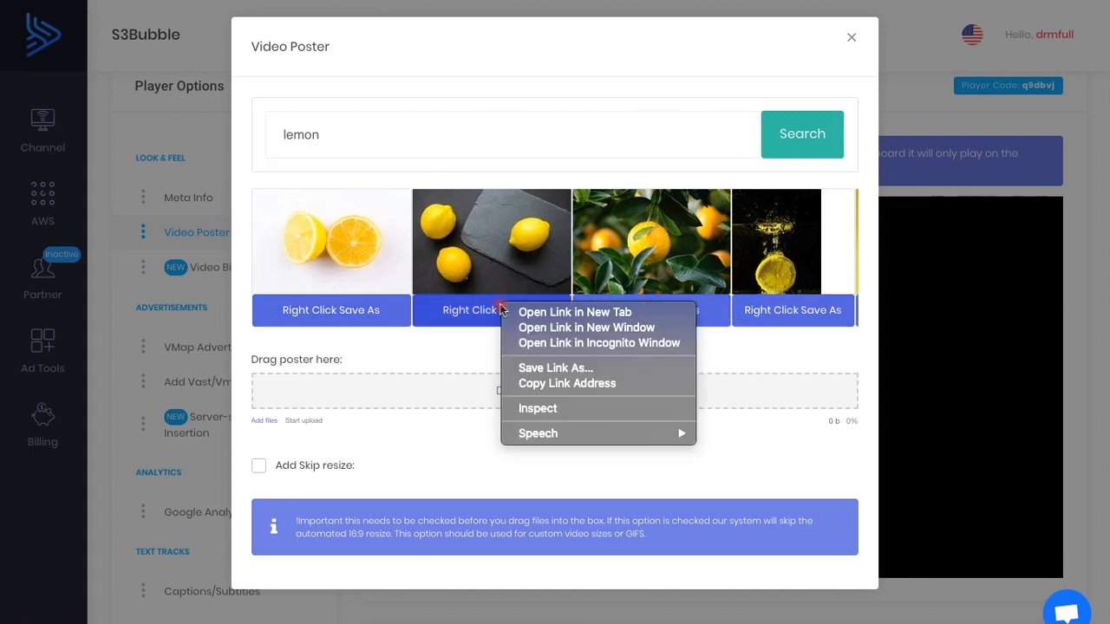
left_click(559, 371)
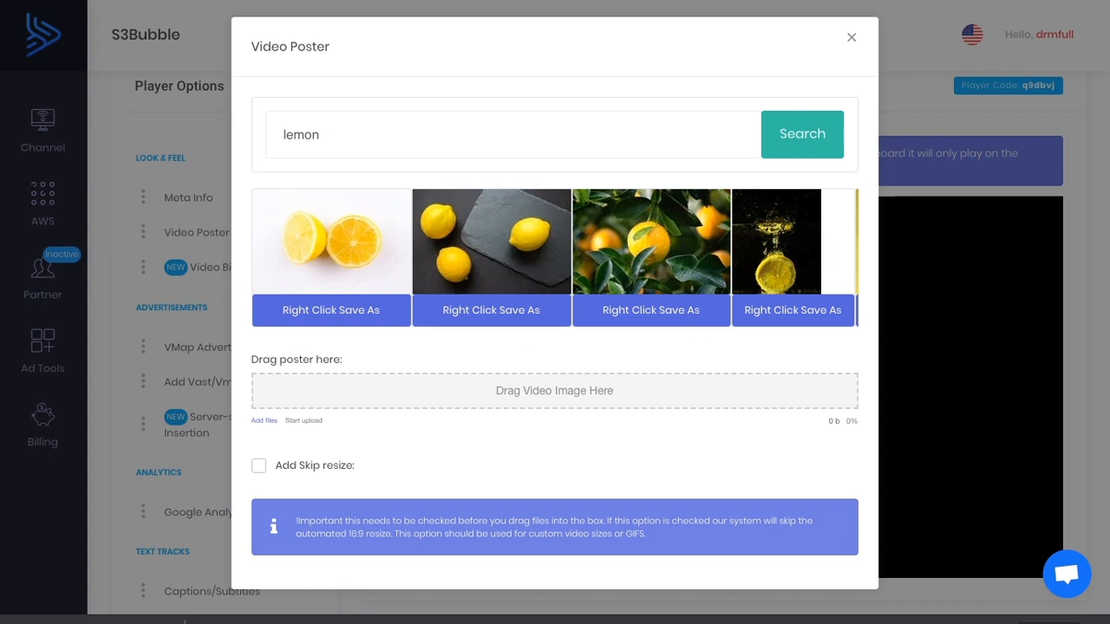
Upload the saved lemons image pexels-photo-952360.jpeg as the q9dbvj player's video poster and close the poster dialog.
left_click_drag(93, 621, 607, 395)
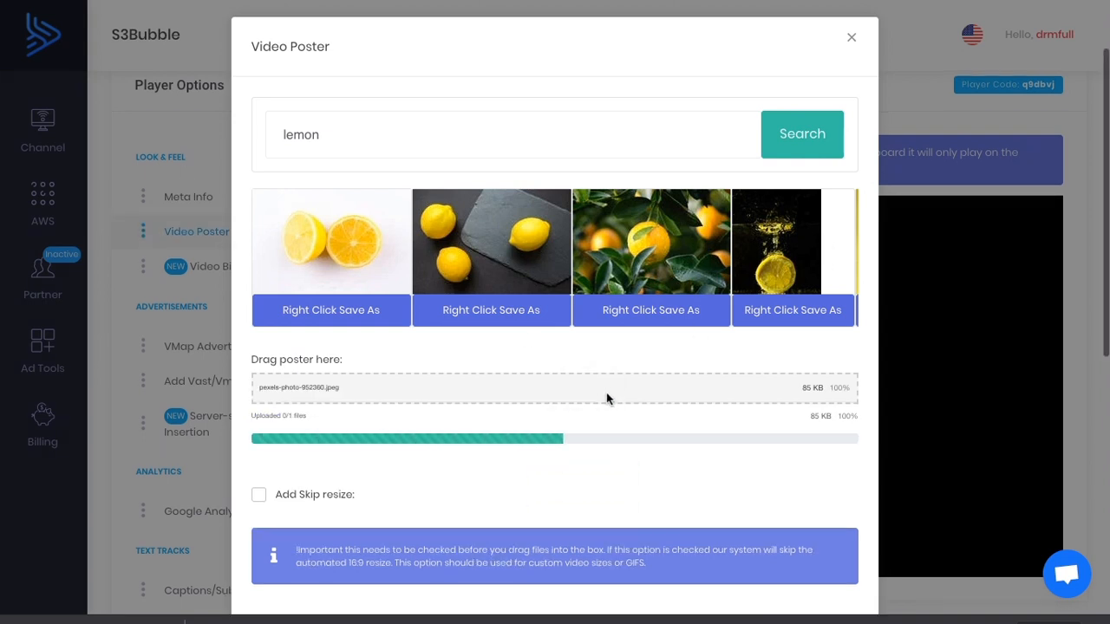
left_click(854, 40)
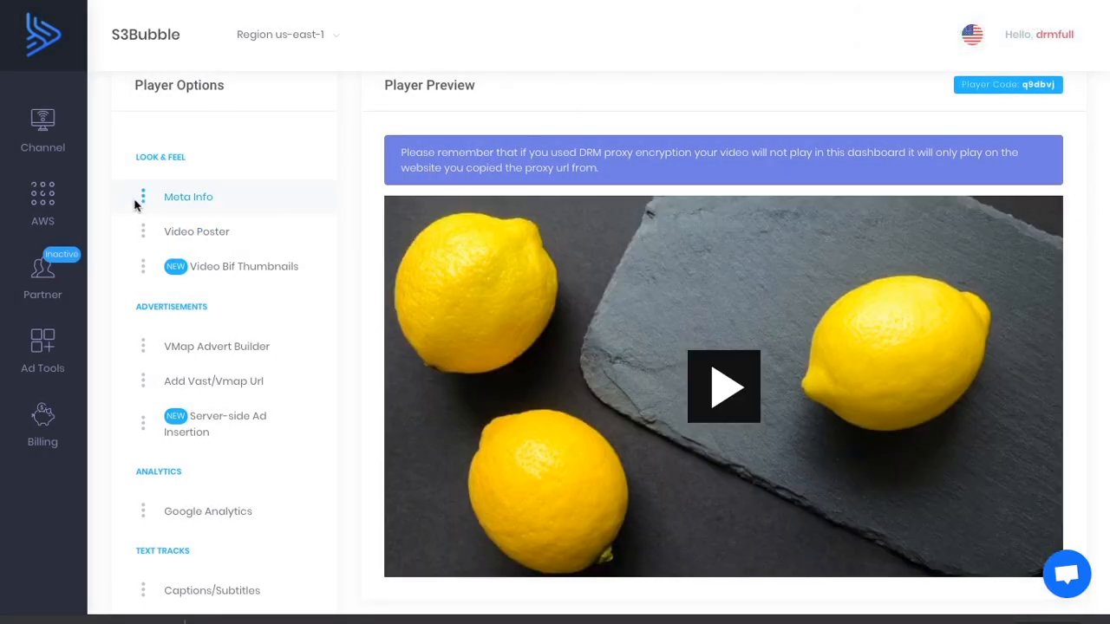
In the player's Meta Info, set the top sub header to "You're watching" and the title to "Lemon video", and save the updates.
left_click(209, 201)
left_click(343, 137)
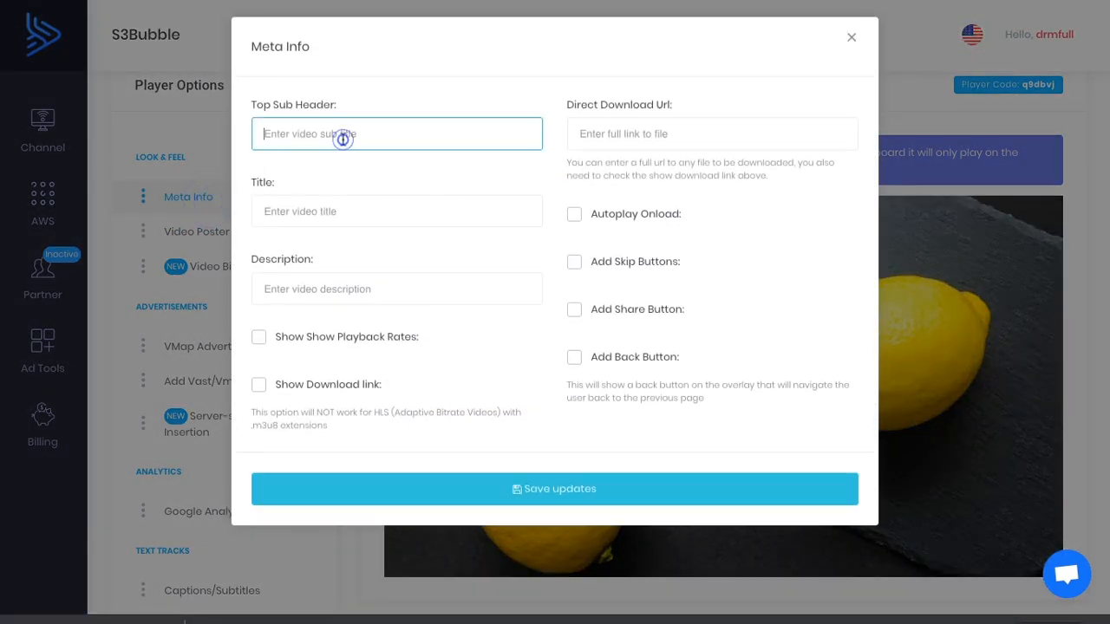
type("You're watching")
left_click(355, 222)
type("Lemon video")
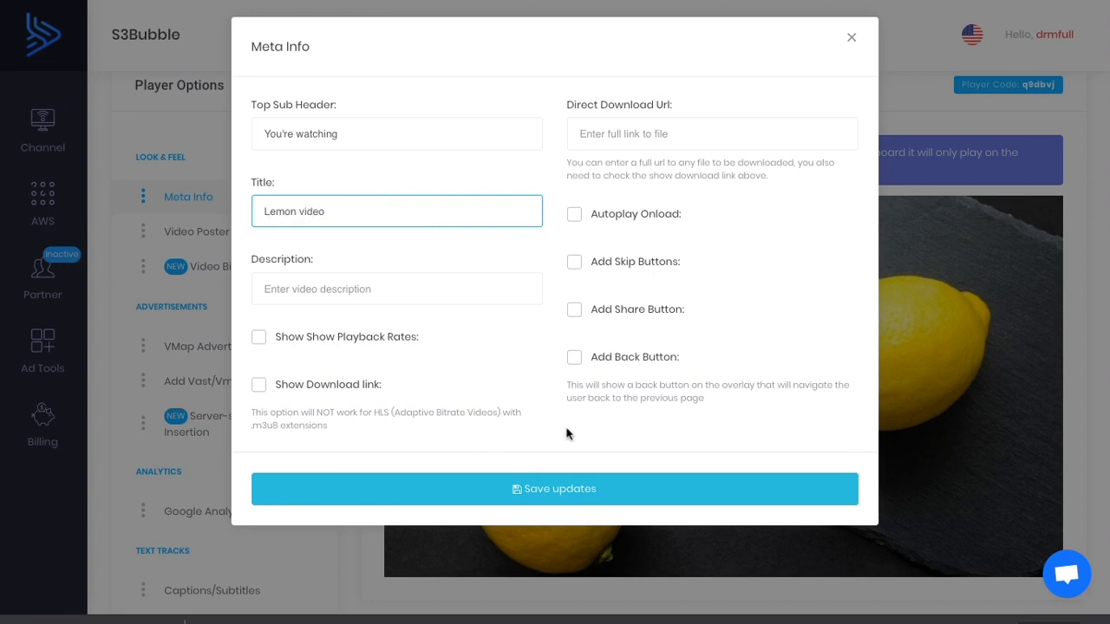
left_click(580, 490)
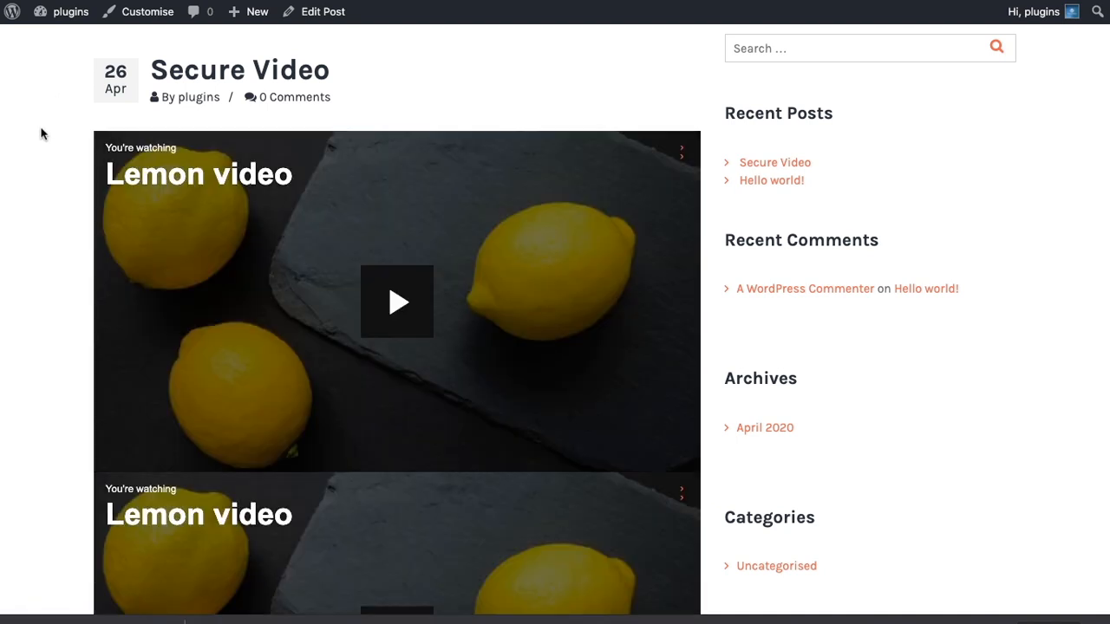
Check the poster image and titles of both embedded players in the "Secure Video" post on the website.
scroll(41, 131, "down", 3)
scroll(41, 132, "down", 5)
scroll(41, 131, "up", 6)
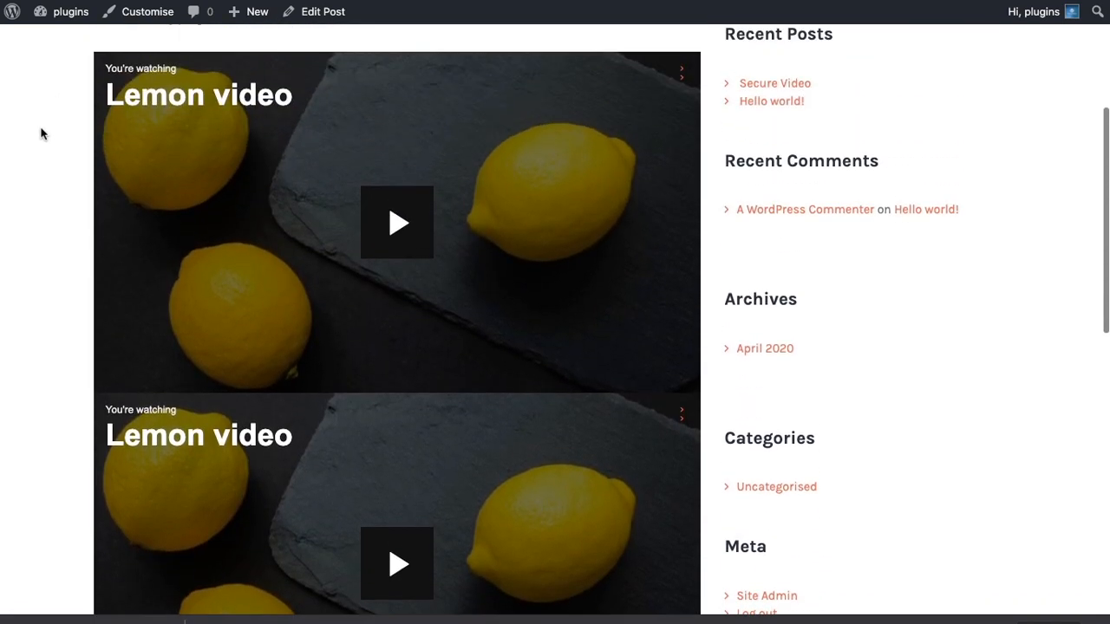
scroll(41, 132, "down", 1)
scroll(41, 131, "up", 1)
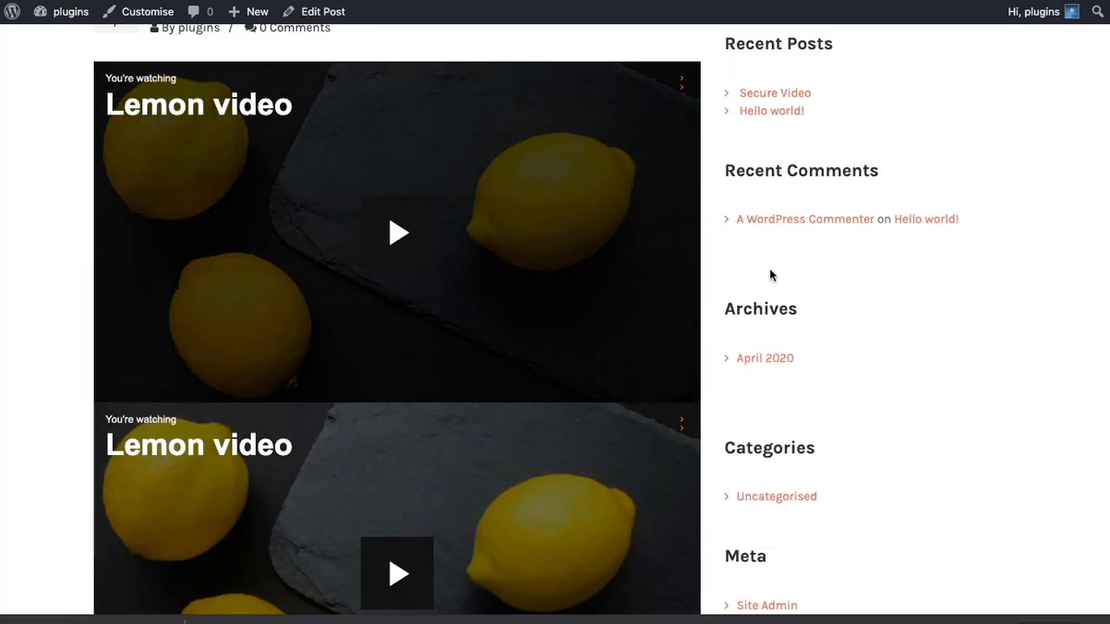
scroll(768, 275, "up", 4)
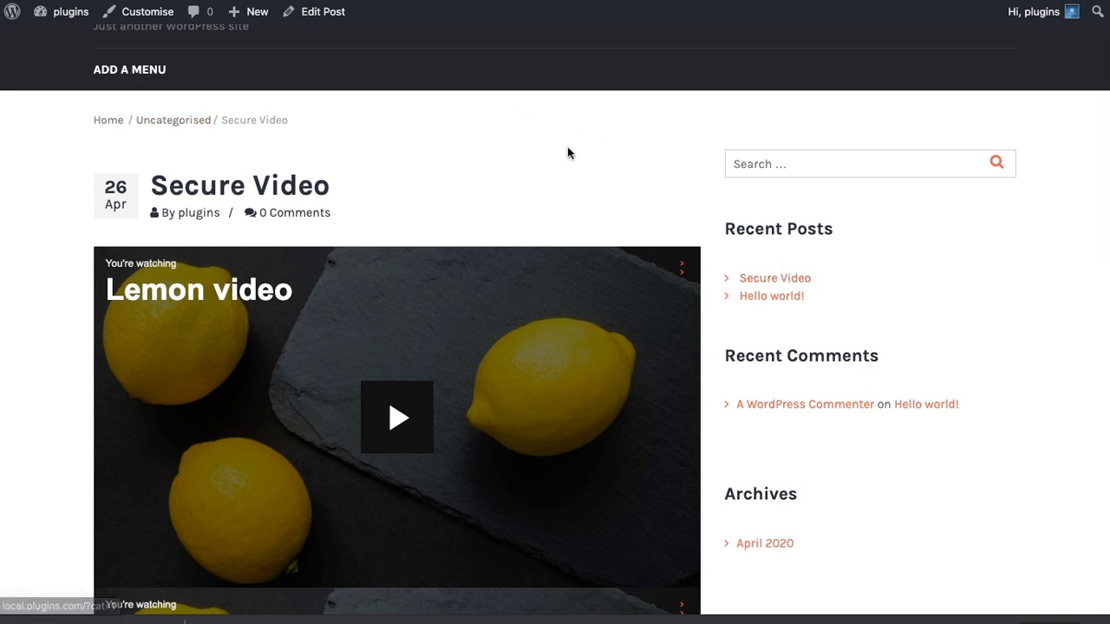
scroll(568, 153, "down", 3)
scroll(567, 152, "up", 2)
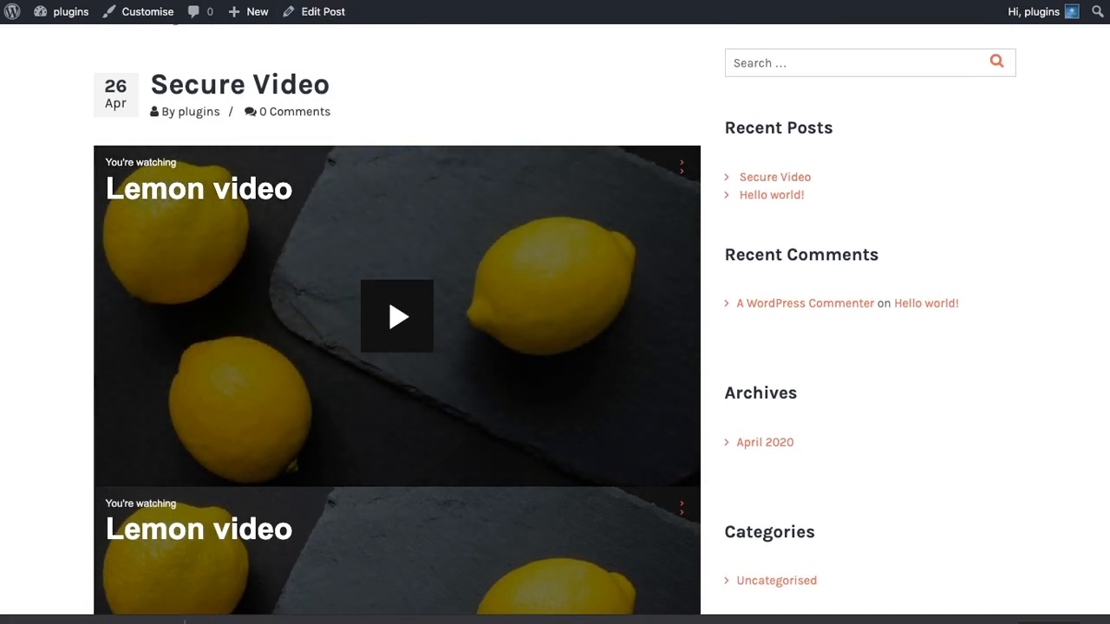
Return to the "Secure Video" post editor, remove the Custom HTML block with the player shortcode and update the post.
left_click(332, 11)
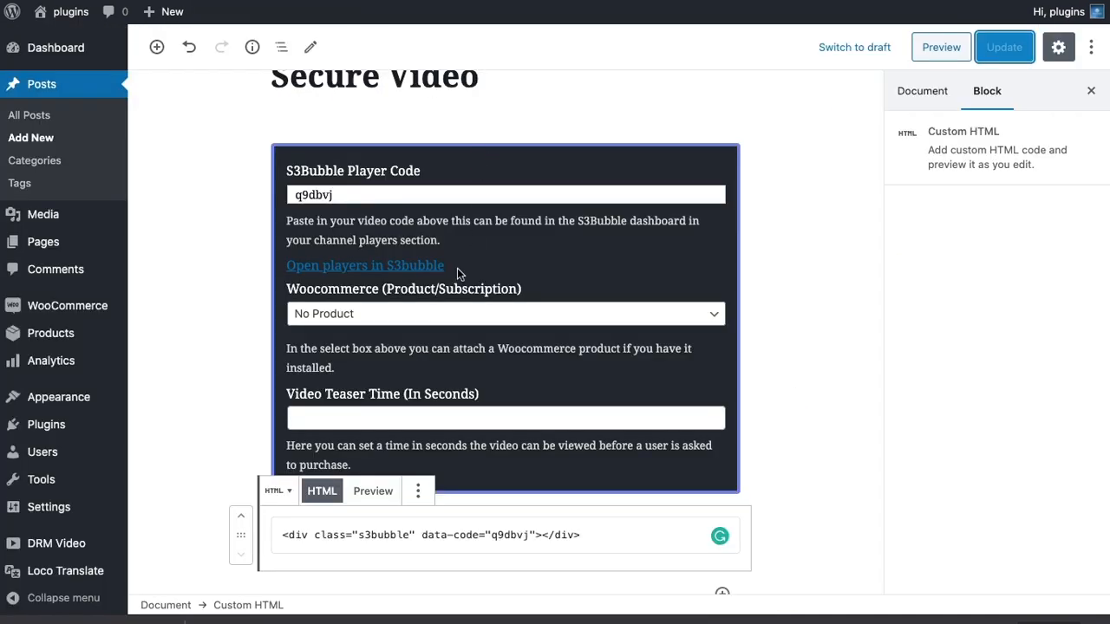
scroll(457, 268, "down", 3)
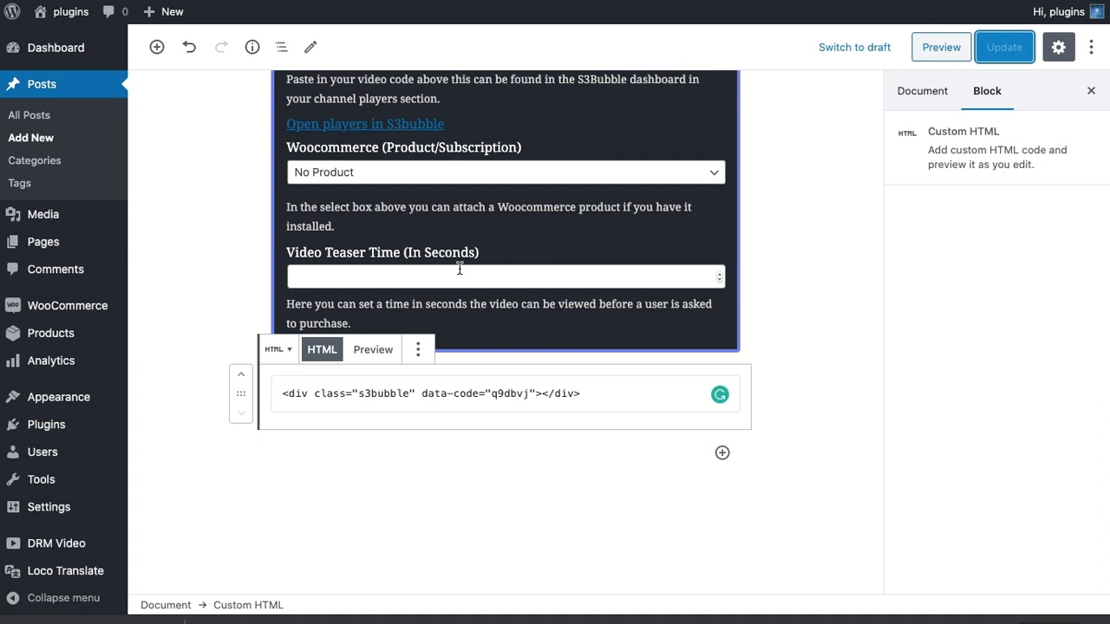
left_click(418, 349)
left_click(462, 307)
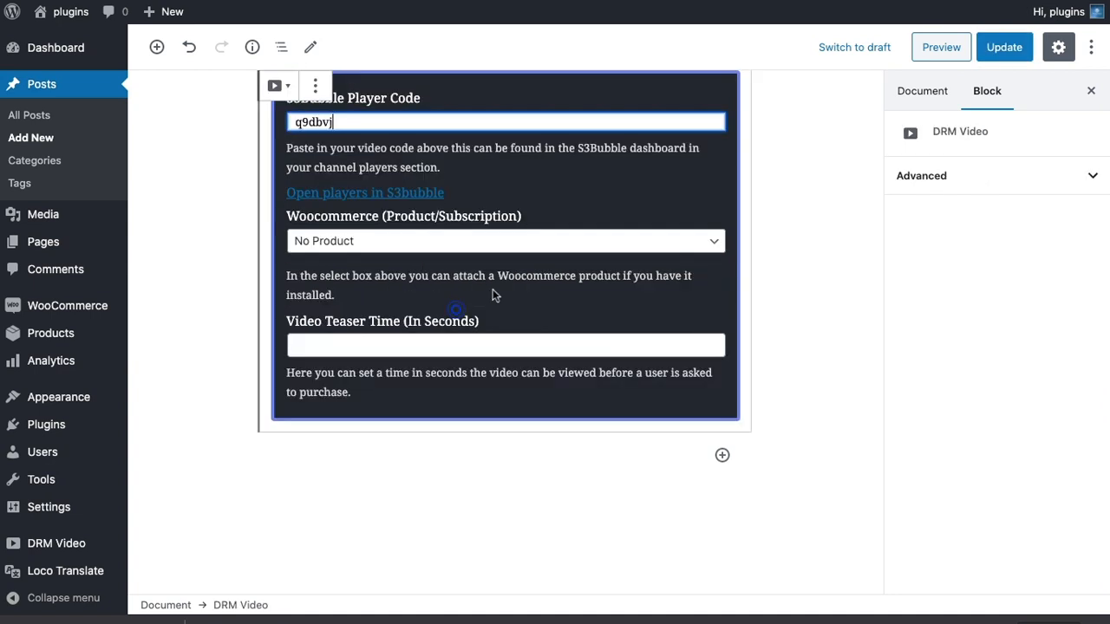
left_click(1003, 47)
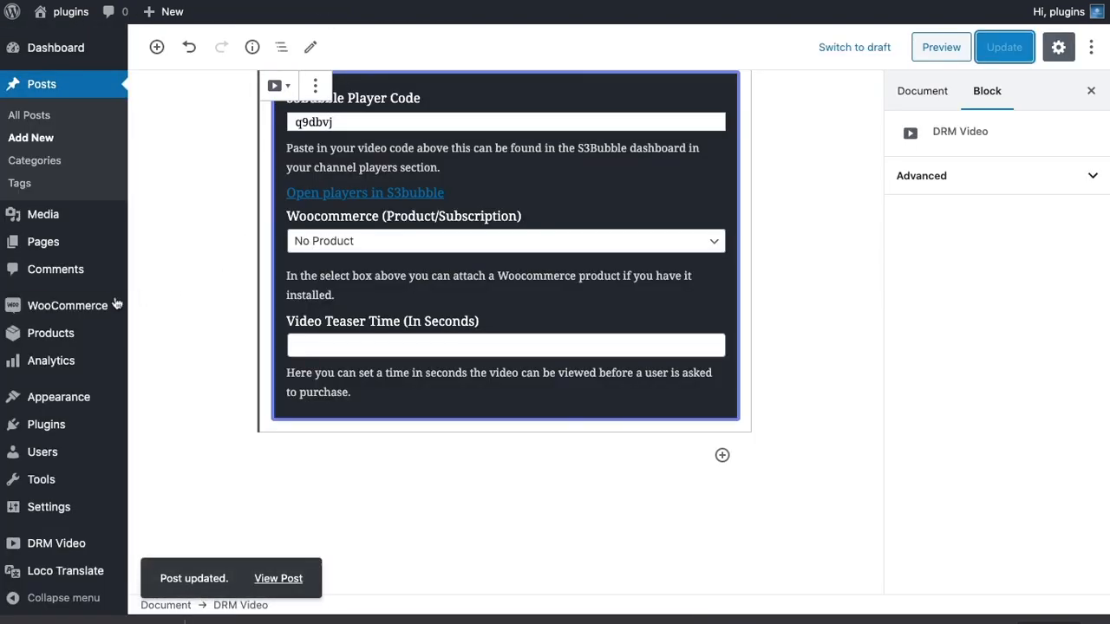
Open the WooCommerce status tools and locate the "Create default WooCommerce pages" tool.
mouse_move(117, 304)
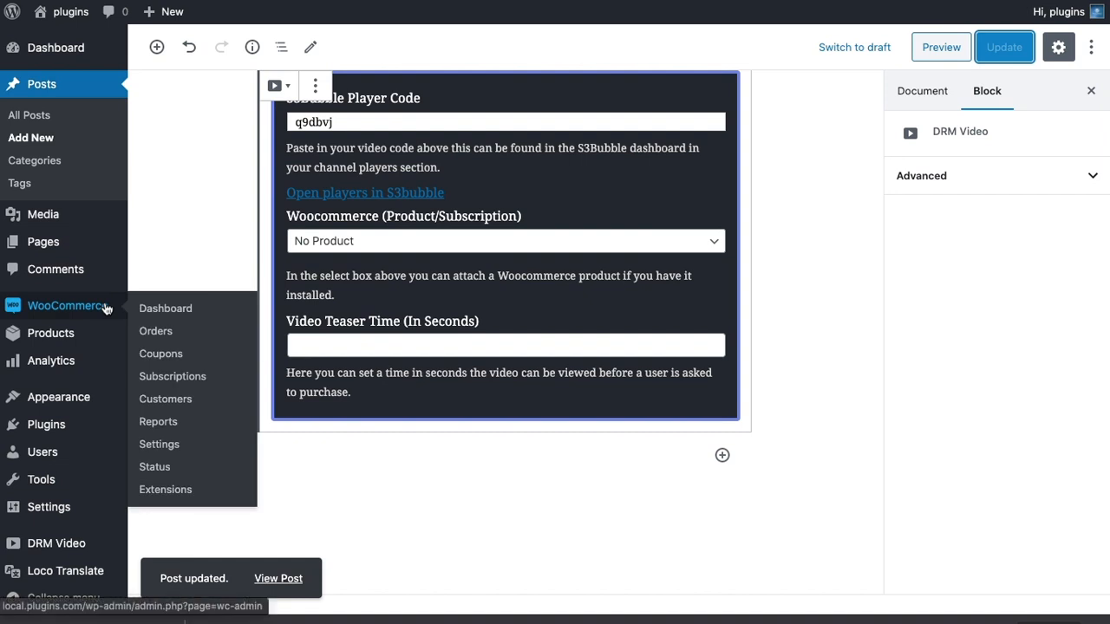
left_click(156, 467)
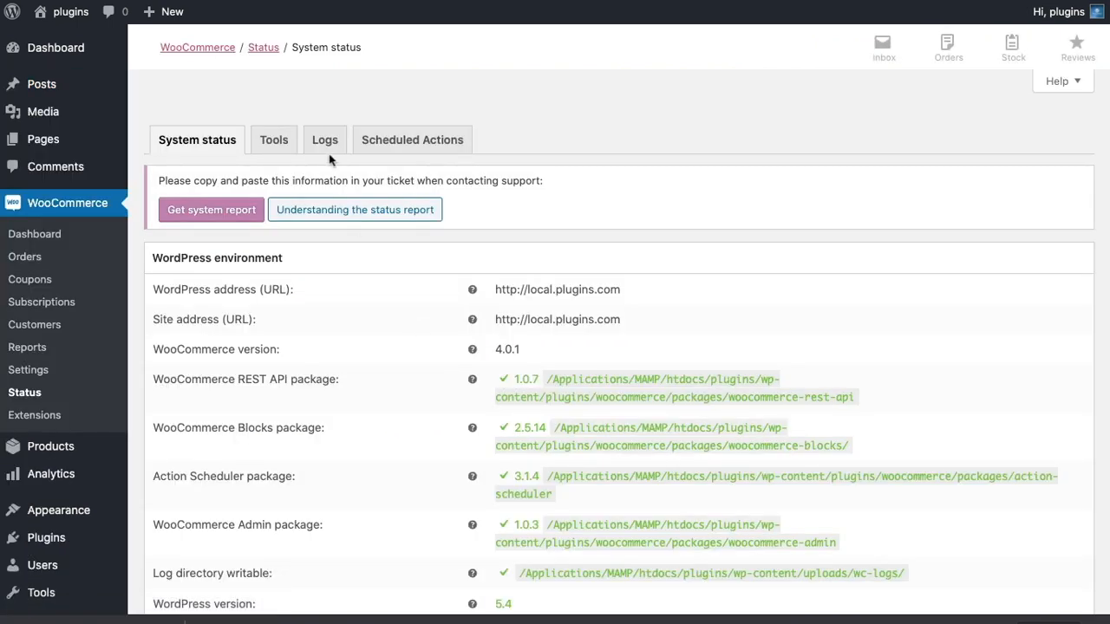
left_click(278, 142)
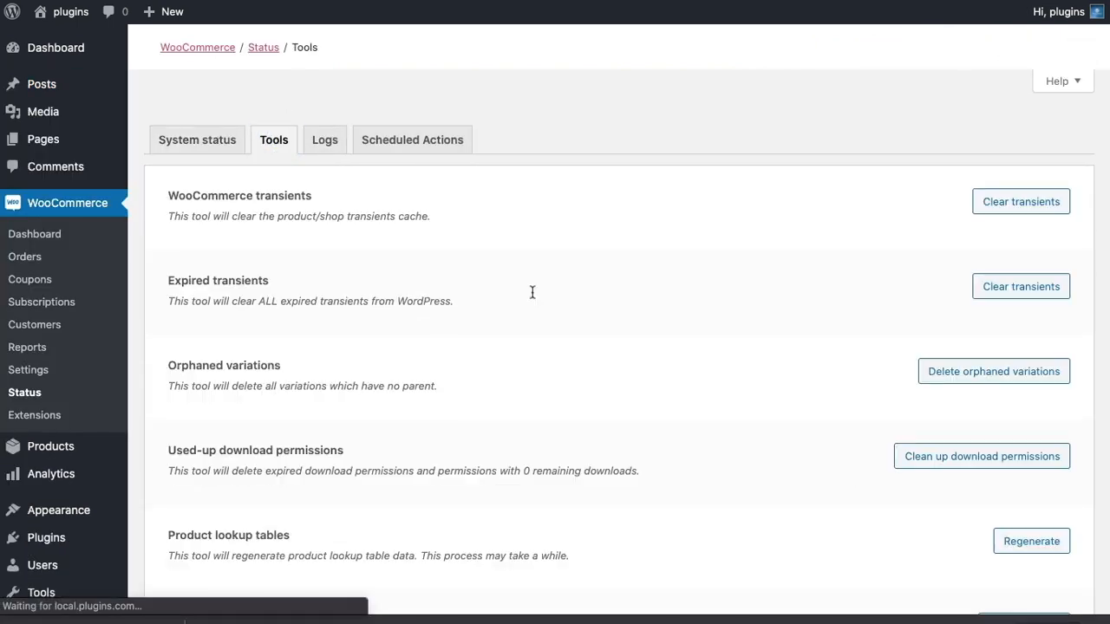
scroll(531, 293, "down", 3)
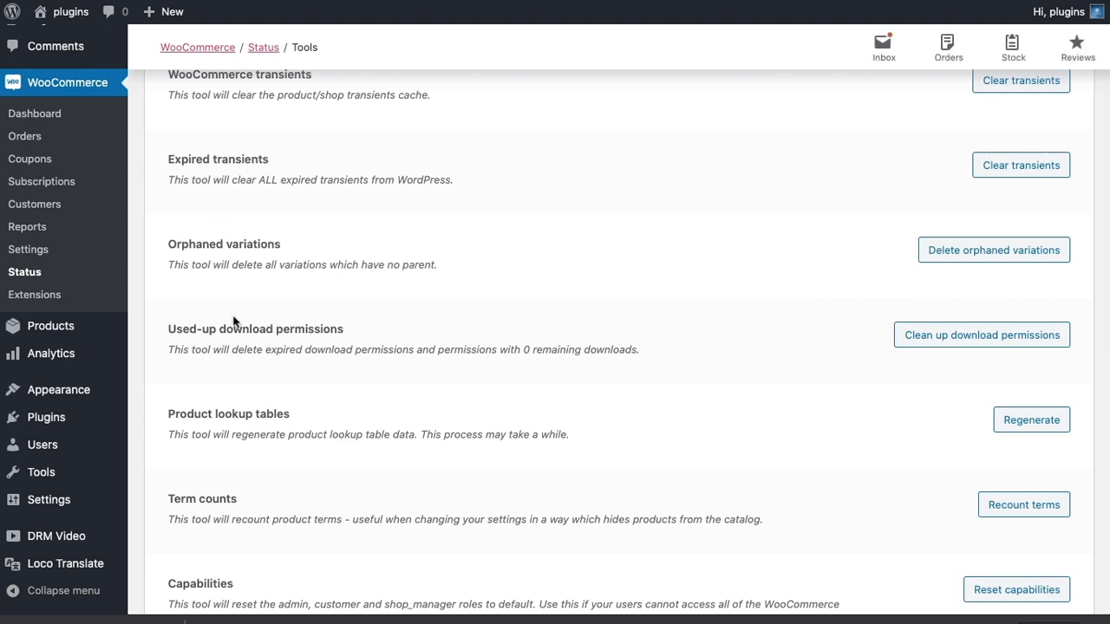
scroll(232, 320, "up", 2)
scroll(233, 289, "down", 6)
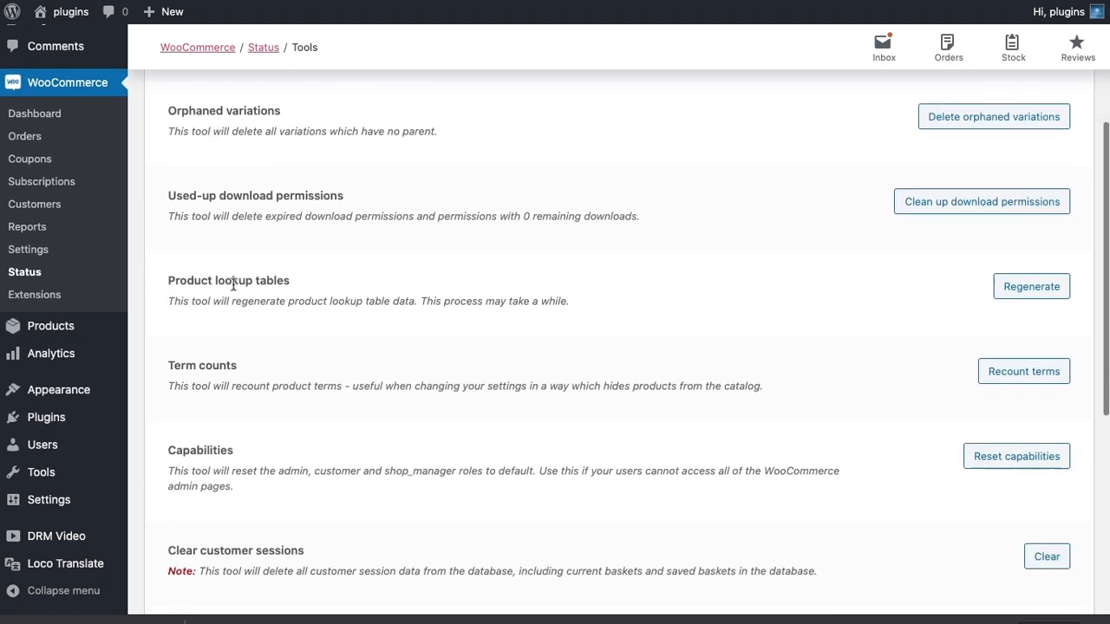
scroll(232, 289, "down", 1)
left_click_drag(166, 224, 458, 277)
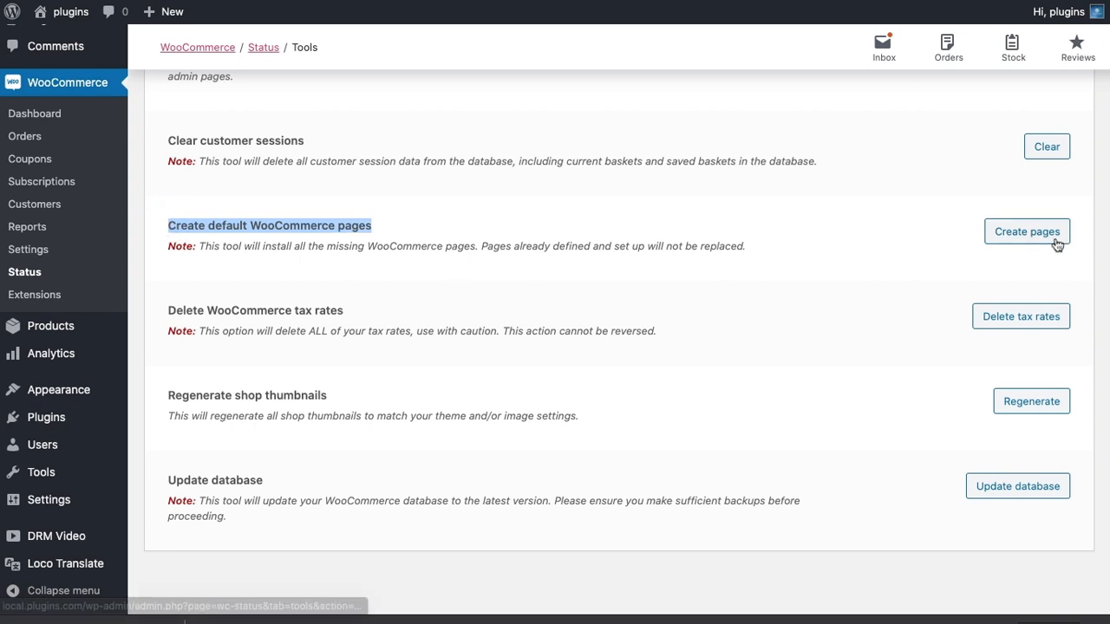
scroll(533, 289, "up", 4)
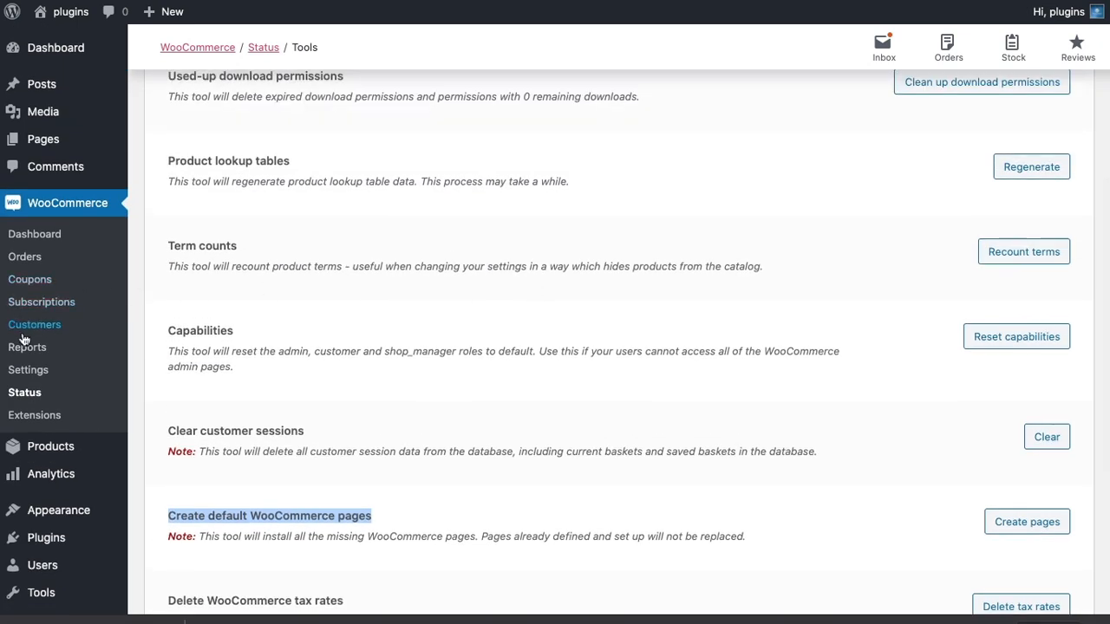
Open the WooCommerce Accounts & Privacy settings and toggle "Allow customers to place orders without an account" on and back off.
left_click(28, 370)
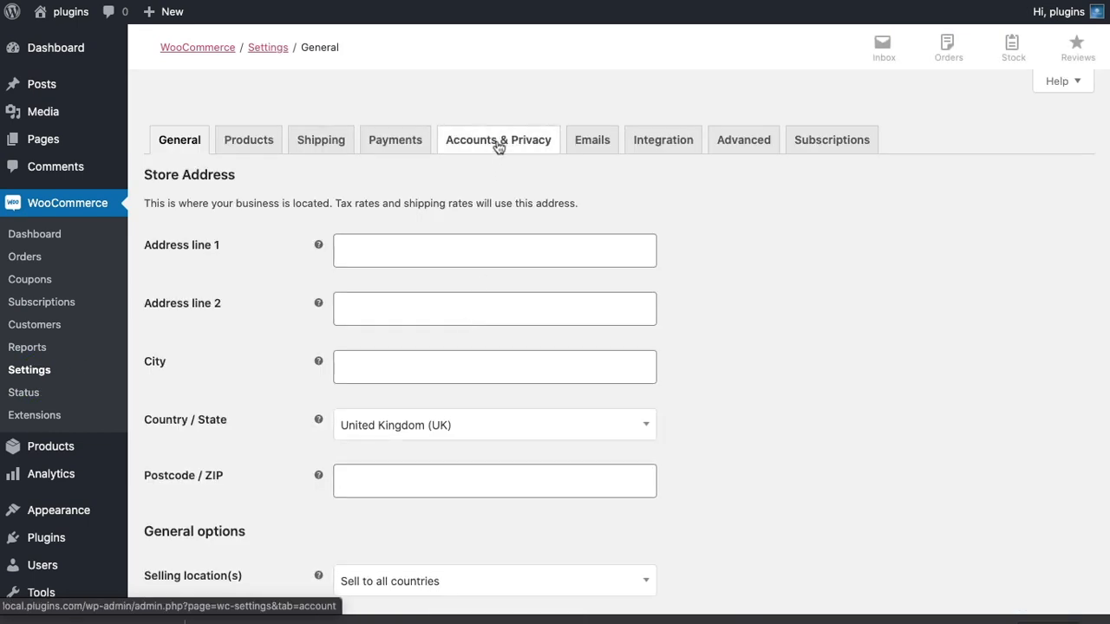
left_click(498, 142)
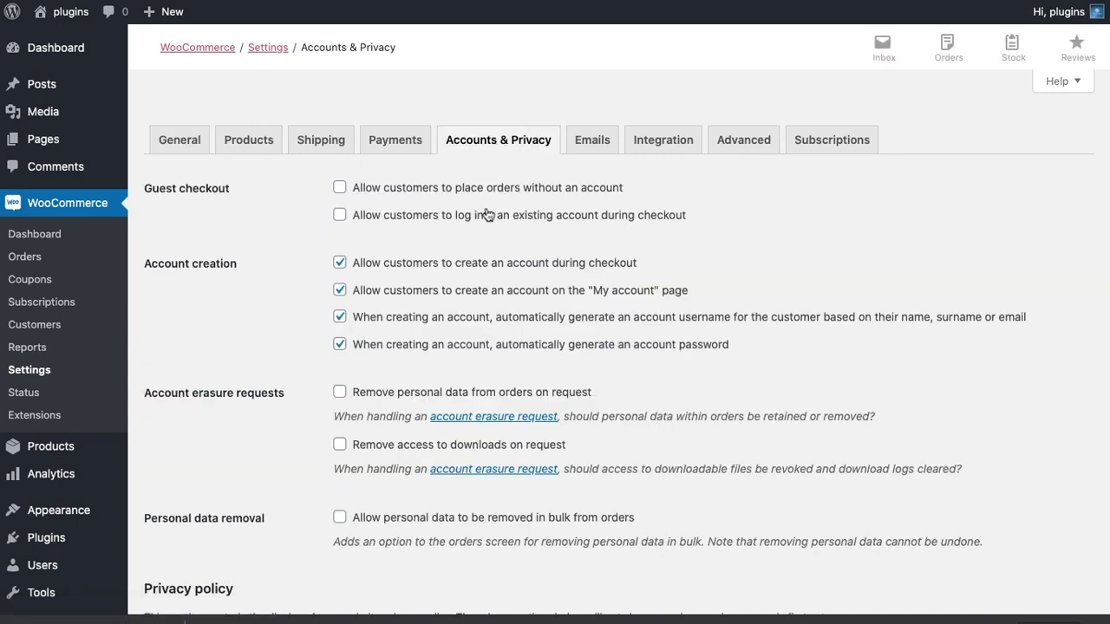
left_click(341, 189)
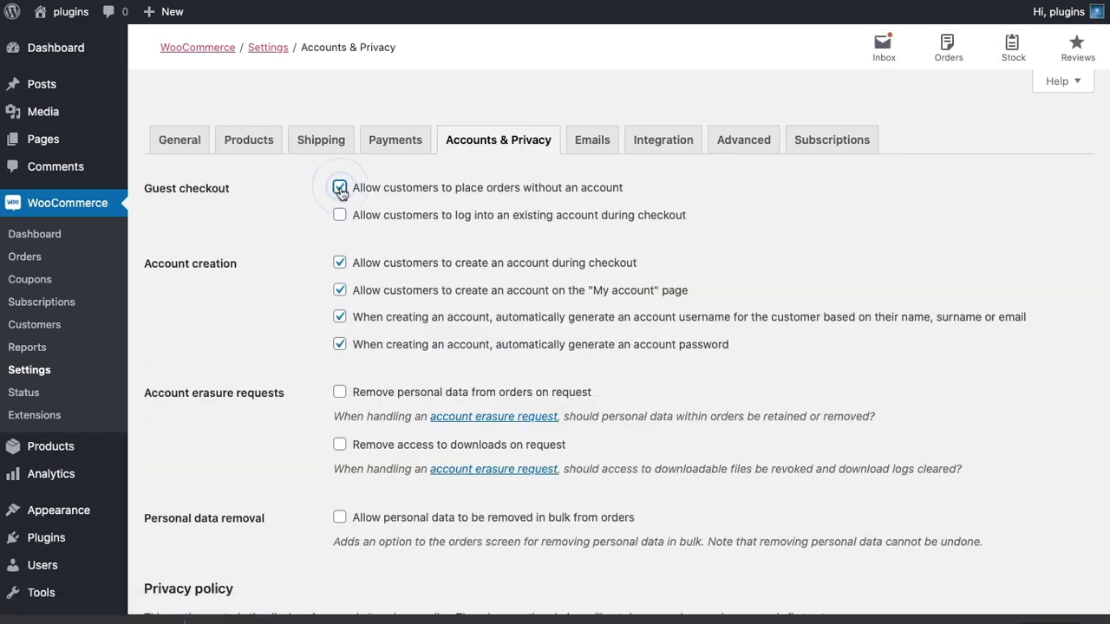
left_click(341, 189)
Leave the account settings without saving and review the WooCommerce payment methods, including PayPal and Stripe.
left_click(384, 146)
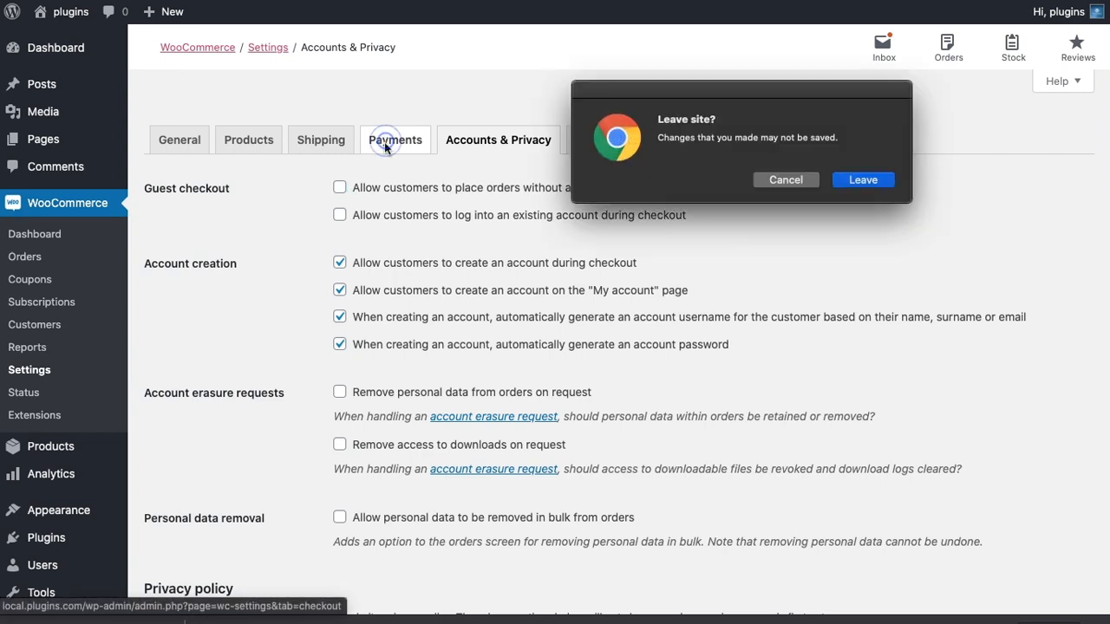
left_click(862, 184)
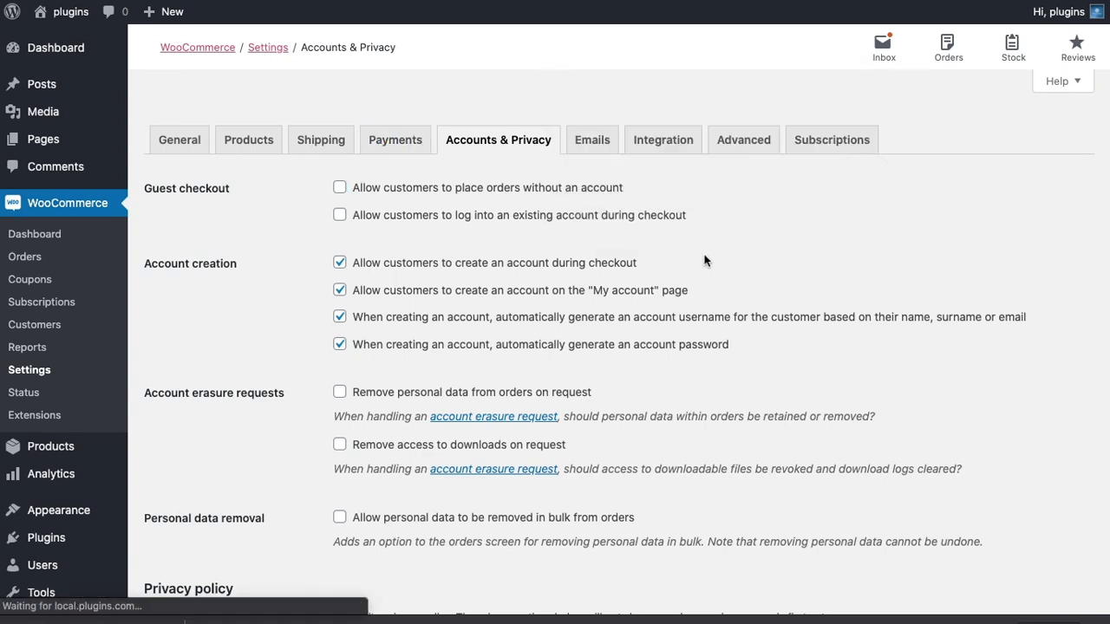
scroll(347, 416, "down", 2)
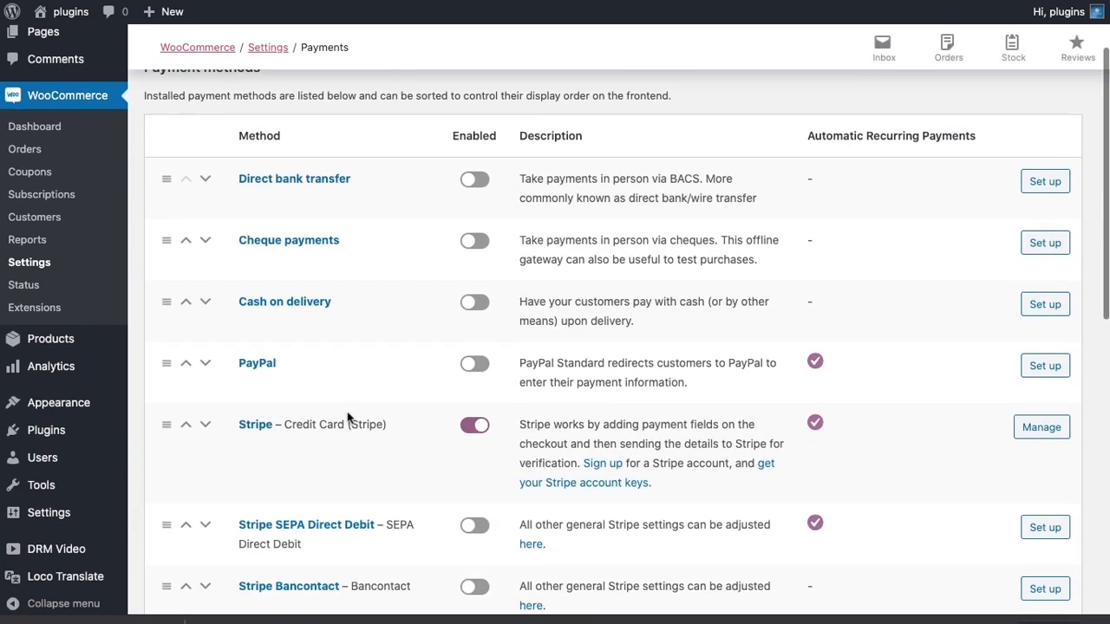
scroll(663, 422, "up", 2)
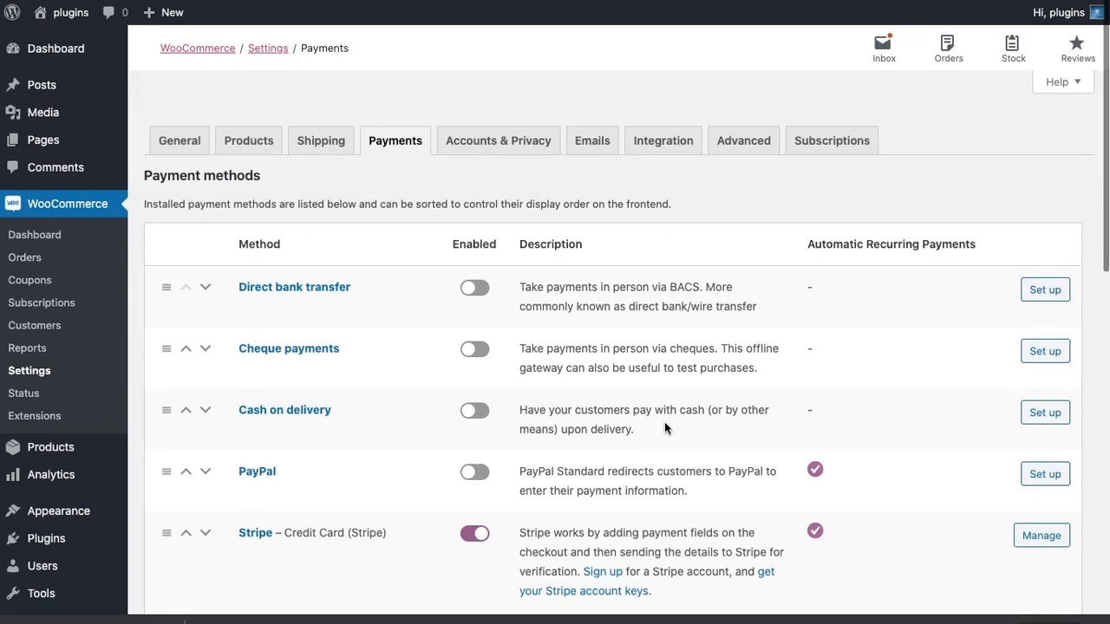
scroll(74, 343, "down", 1)
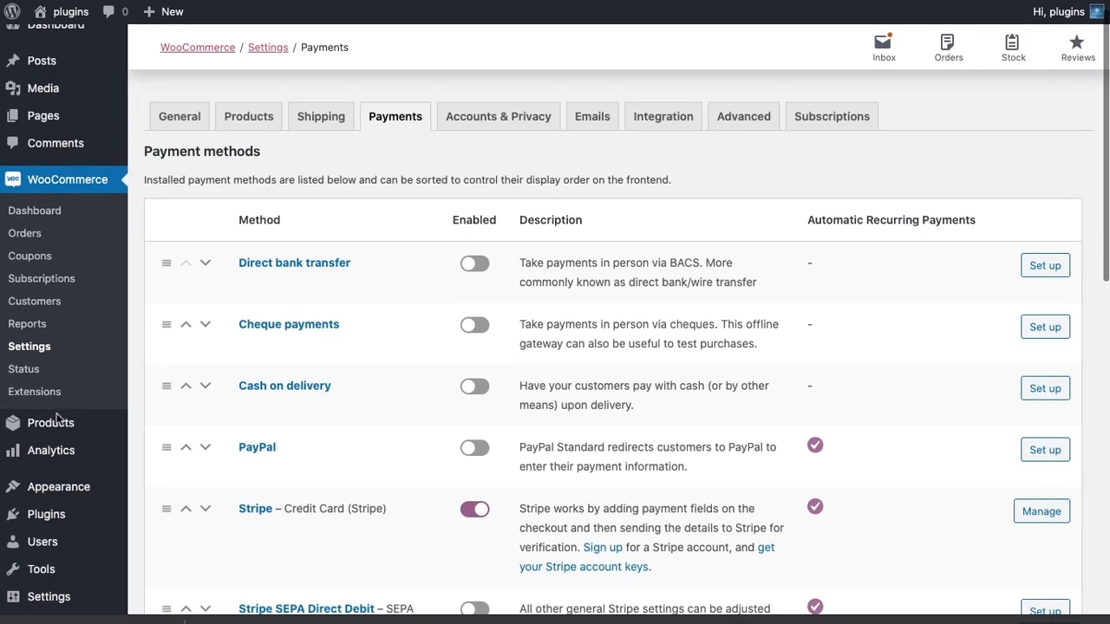
Start a new WooCommerce product and name it "My Awesome Video".
mouse_move(125, 421)
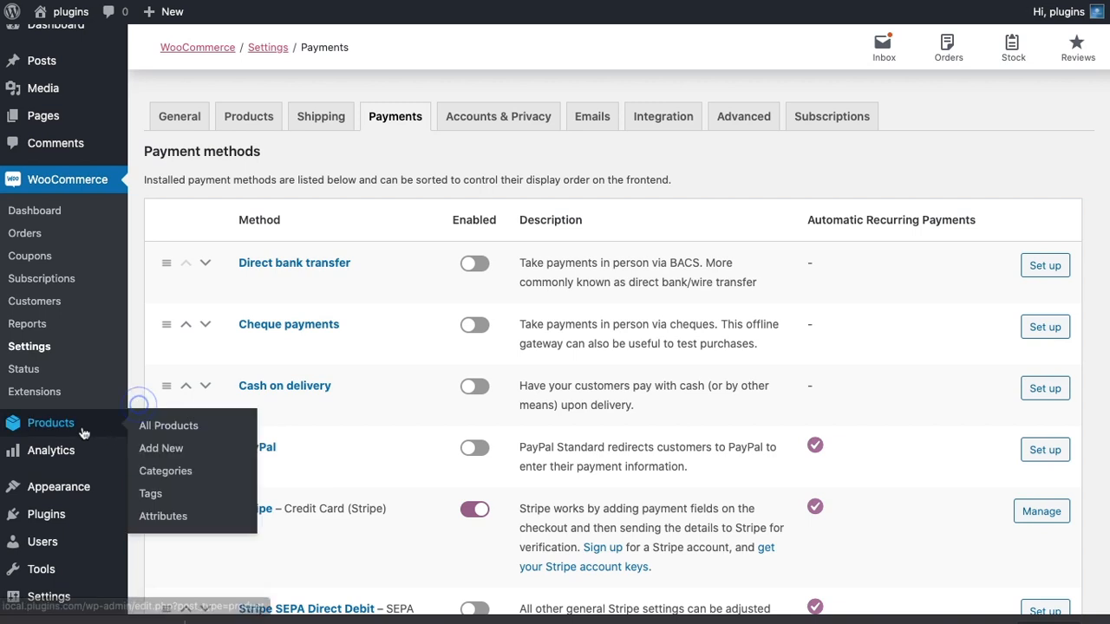
left_click(150, 447)
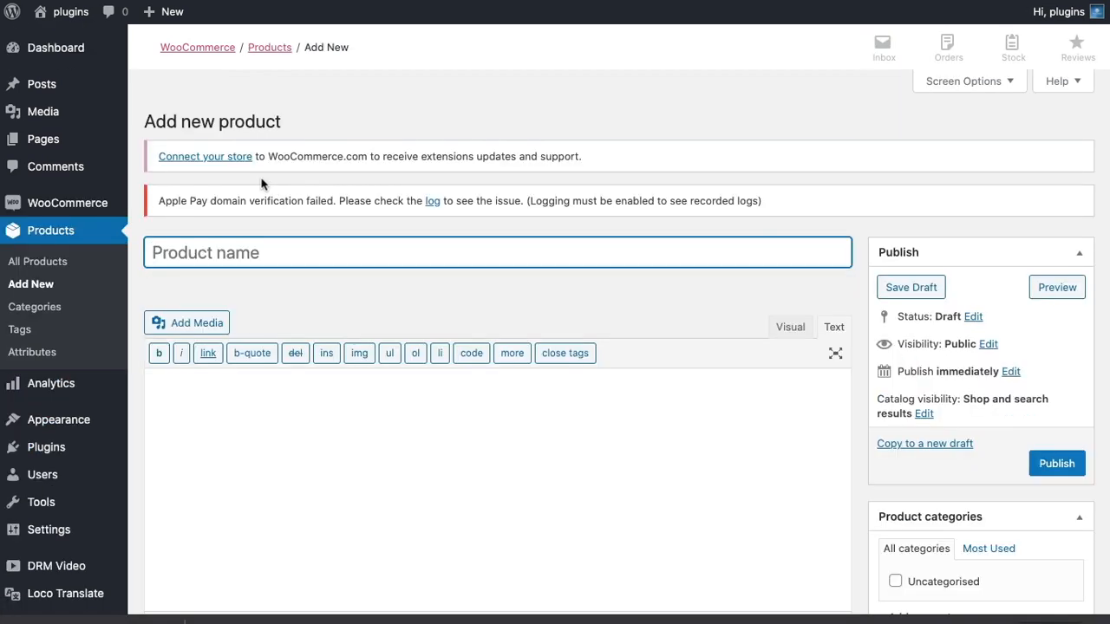
left_click(250, 245)
type("My ")
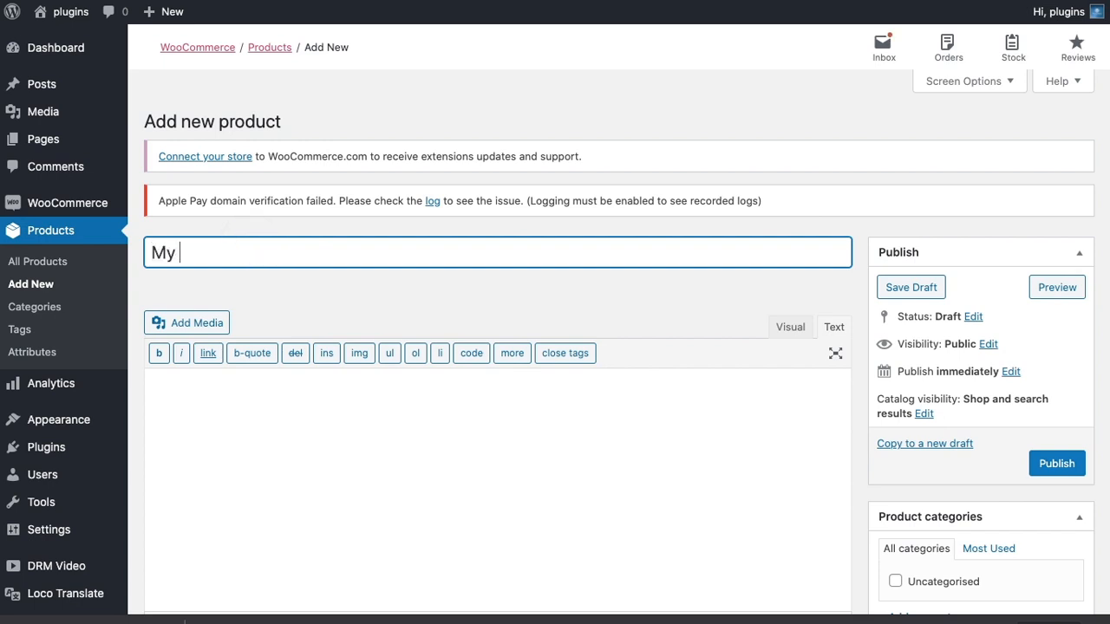
type("Awesome ")
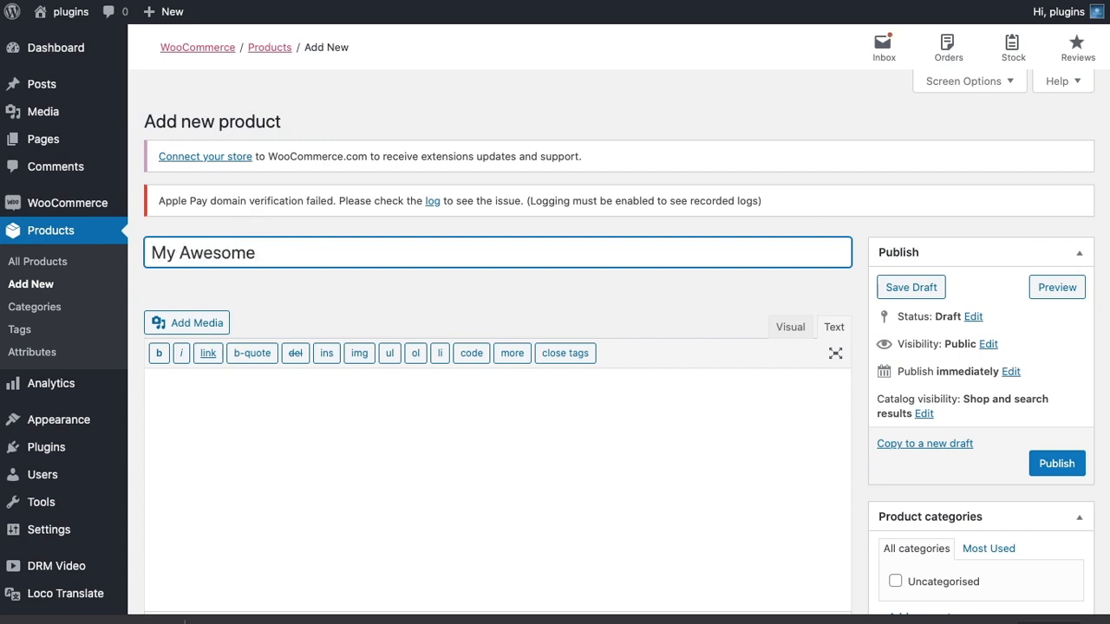
type("Video")
Enter the product description "You won't be disappointed please buy my video." and accept the suggested spelling corrections.
left_click(242, 391)
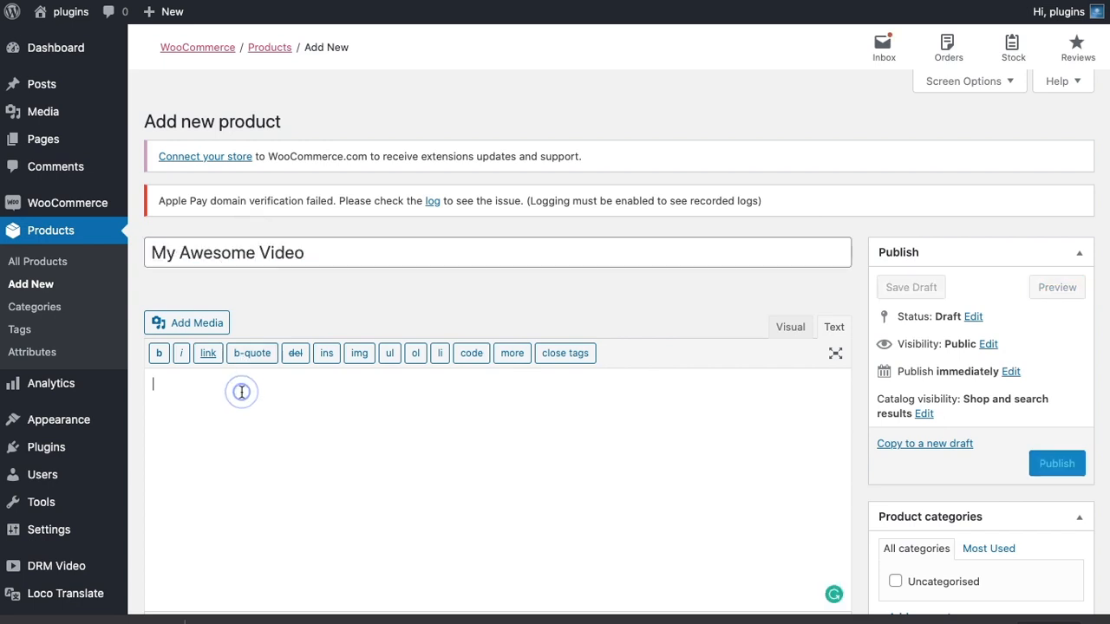
type("You wont be")
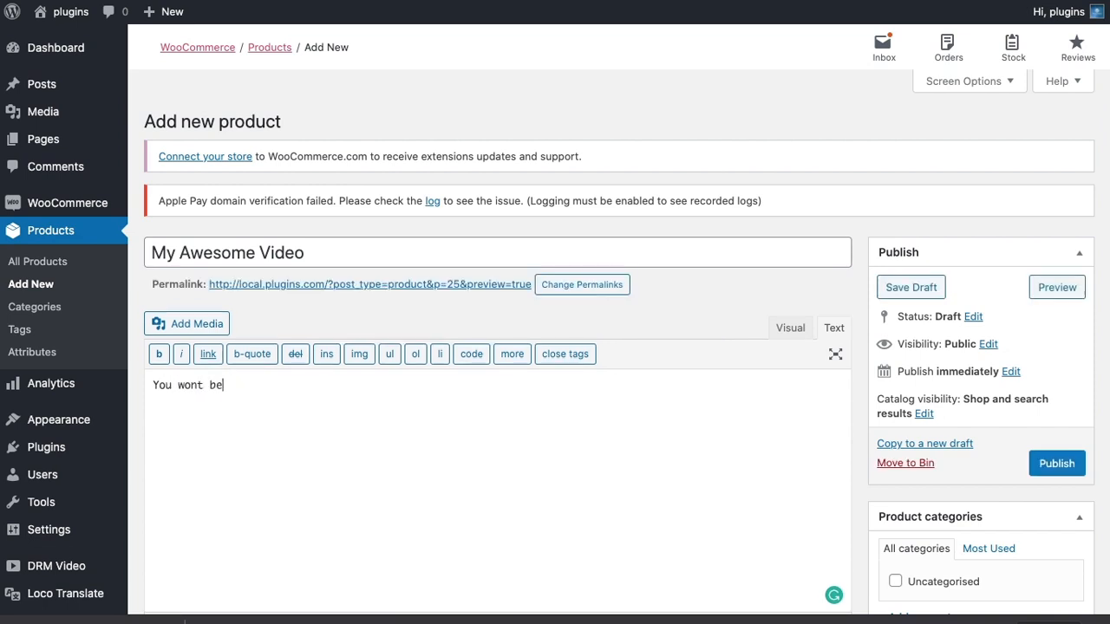
type(" disapointed please")
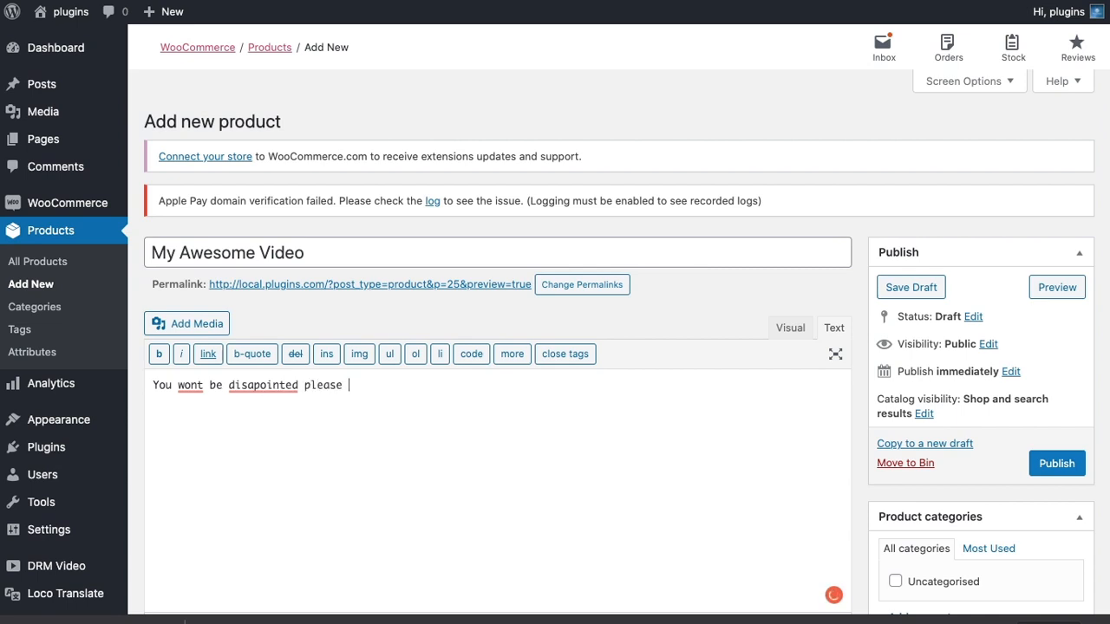
type("y video.")
mouse_move(260, 387)
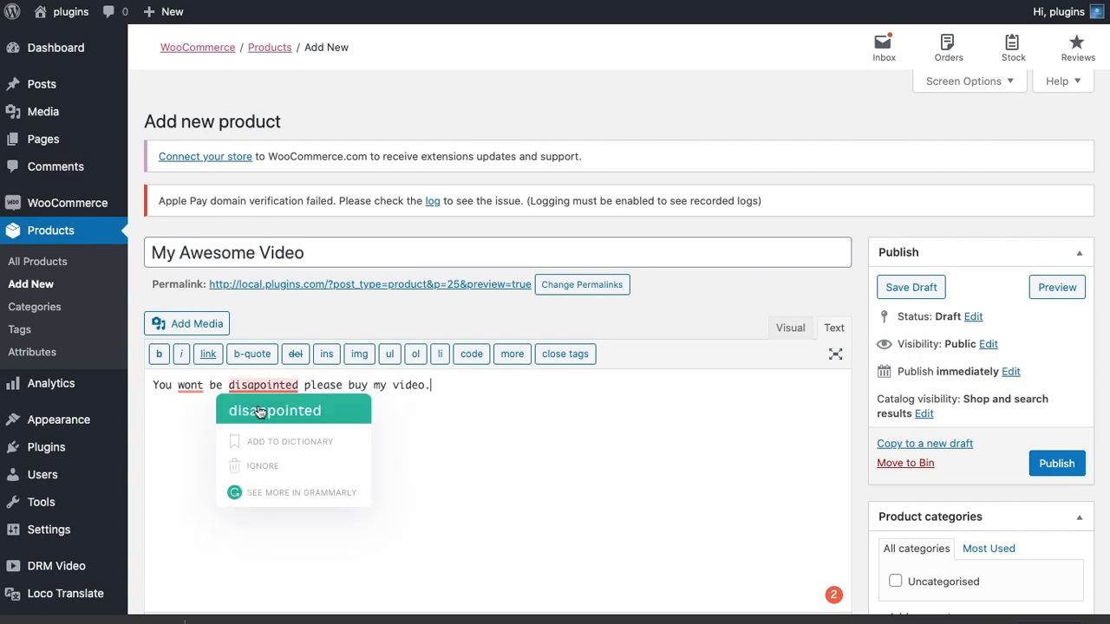
left_click(258, 408)
left_click(192, 405)
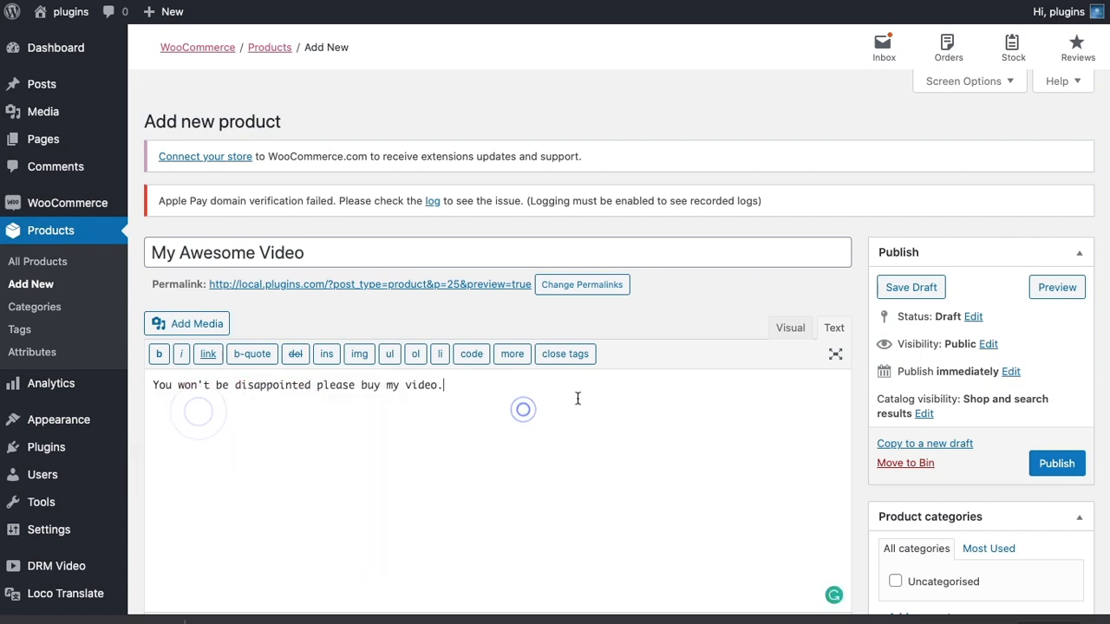
Set the product image to the blue butterfly picture from the media library.
scroll(624, 373, "down", 4)
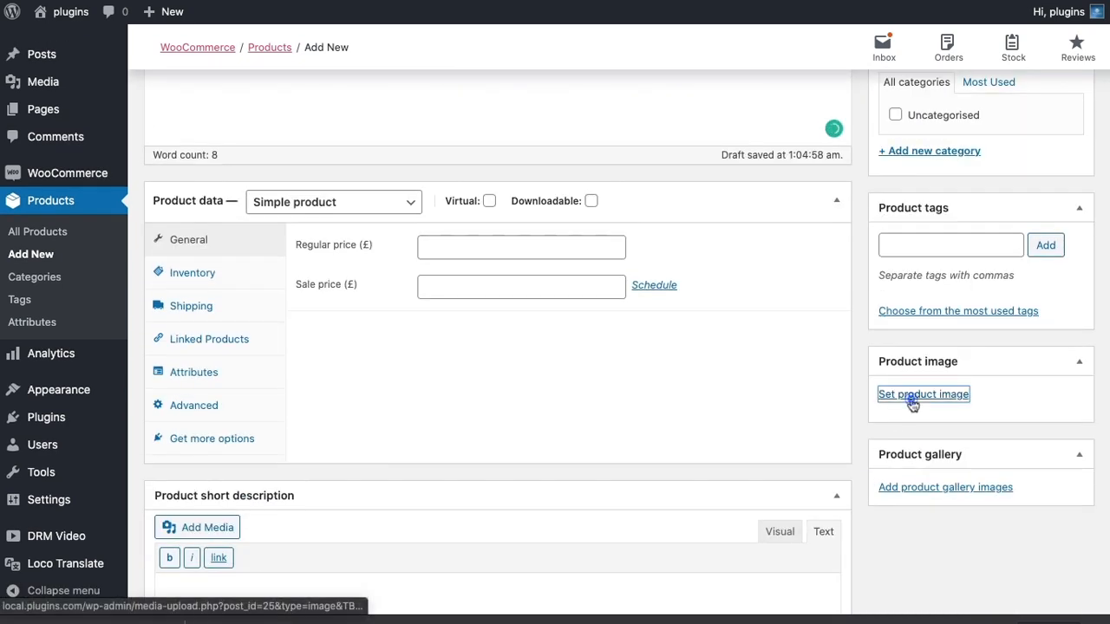
left_click(911, 399)
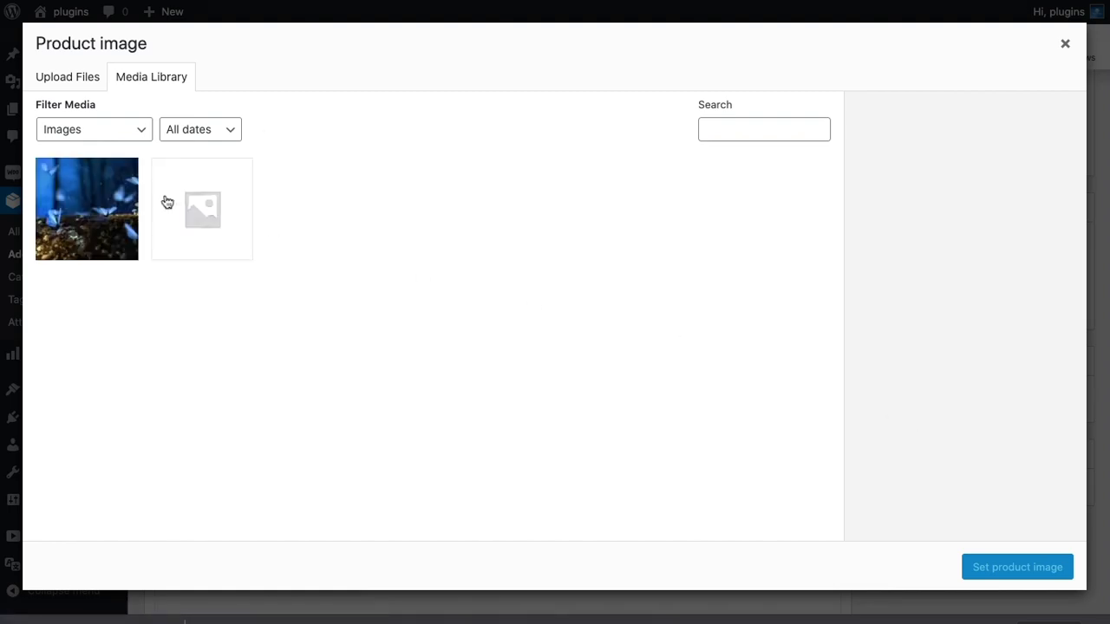
left_click(113, 201)
left_click(1049, 568)
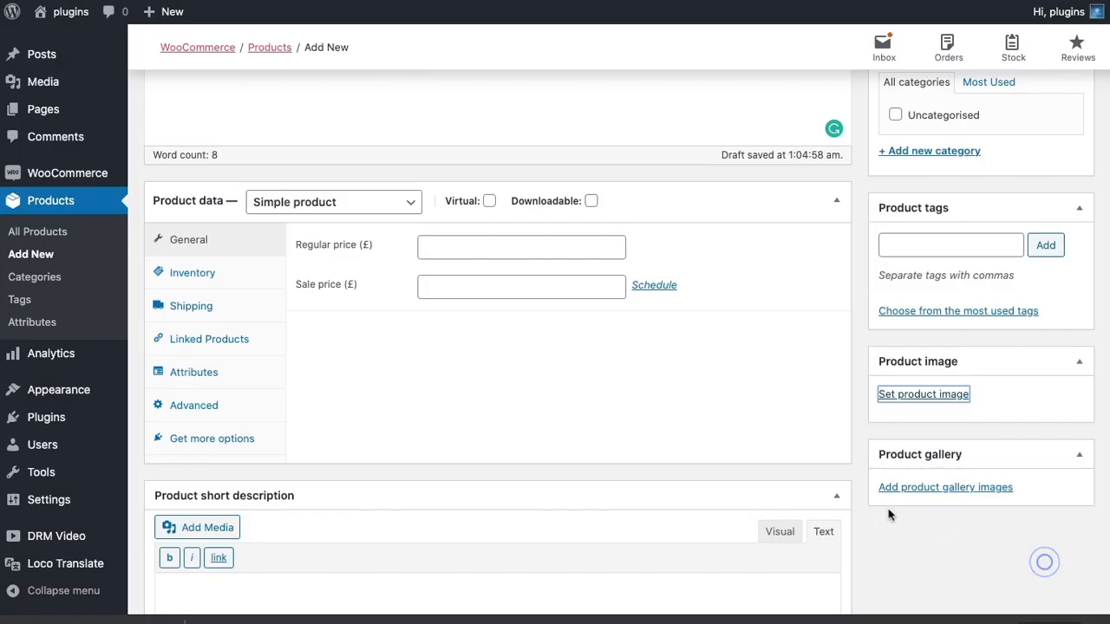
Mark the product as virtual, set its regular price to £19.99 and publish it.
left_click(490, 201)
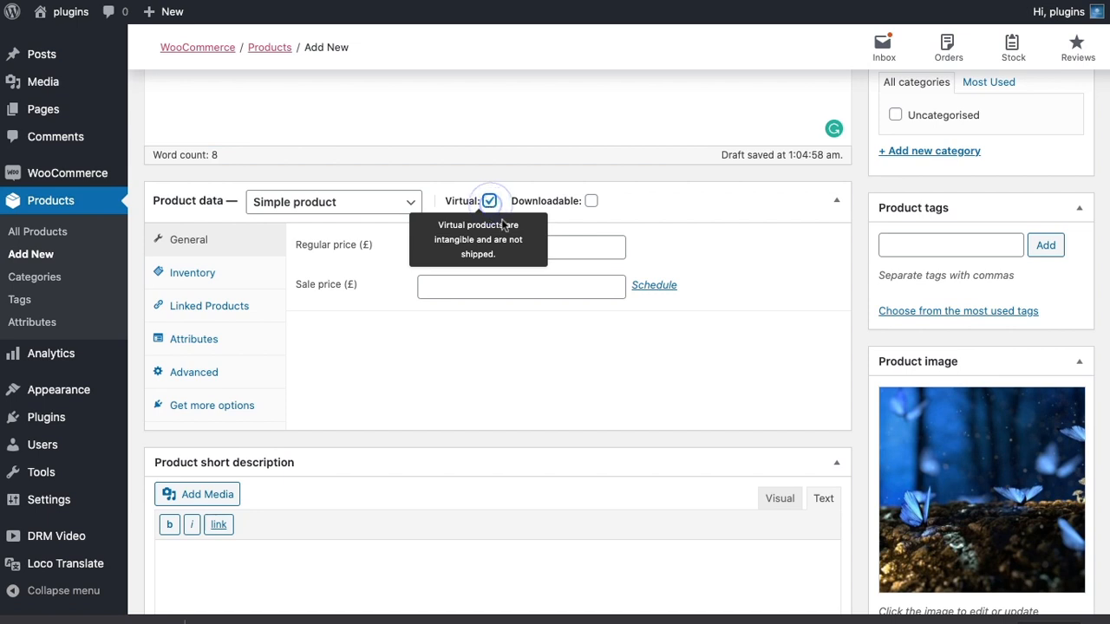
left_click(511, 248)
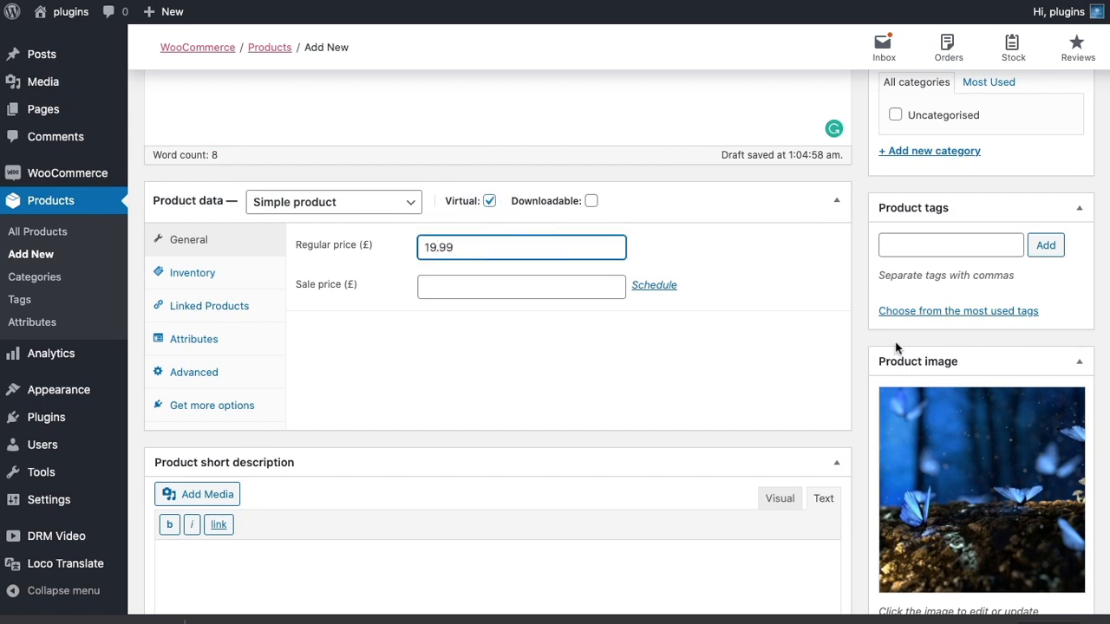
scroll(897, 347, "up", 3)
left_click(1057, 117)
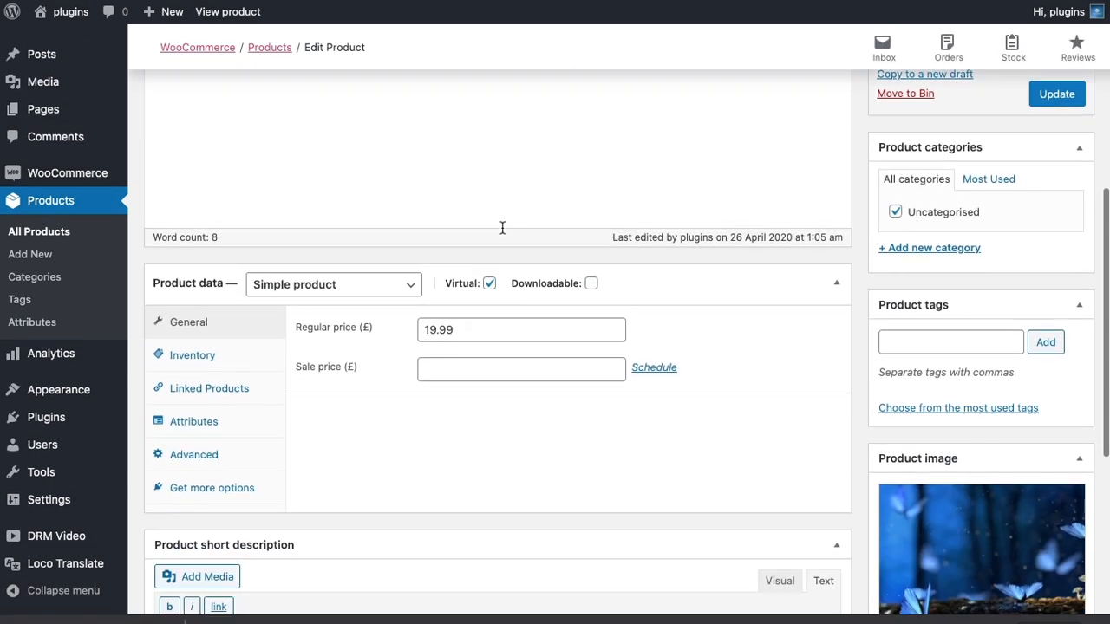
Attach the My Awesome Video product to the DRM Video block in the Secure Video post, update the post and view it live.
scroll(502, 227, "up", 4)
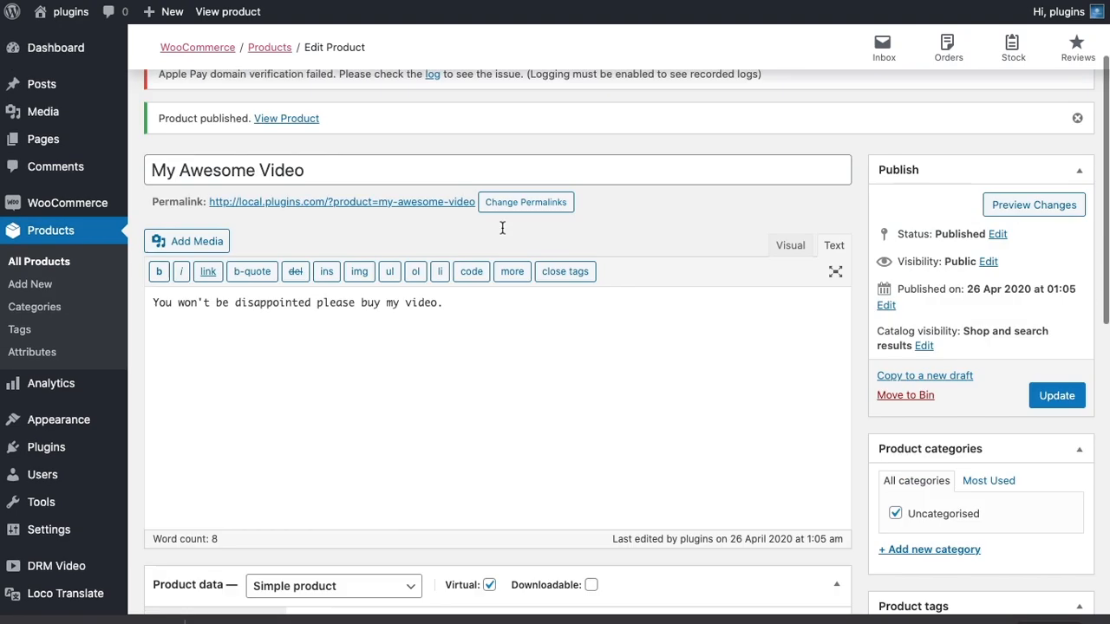
left_click(42, 87)
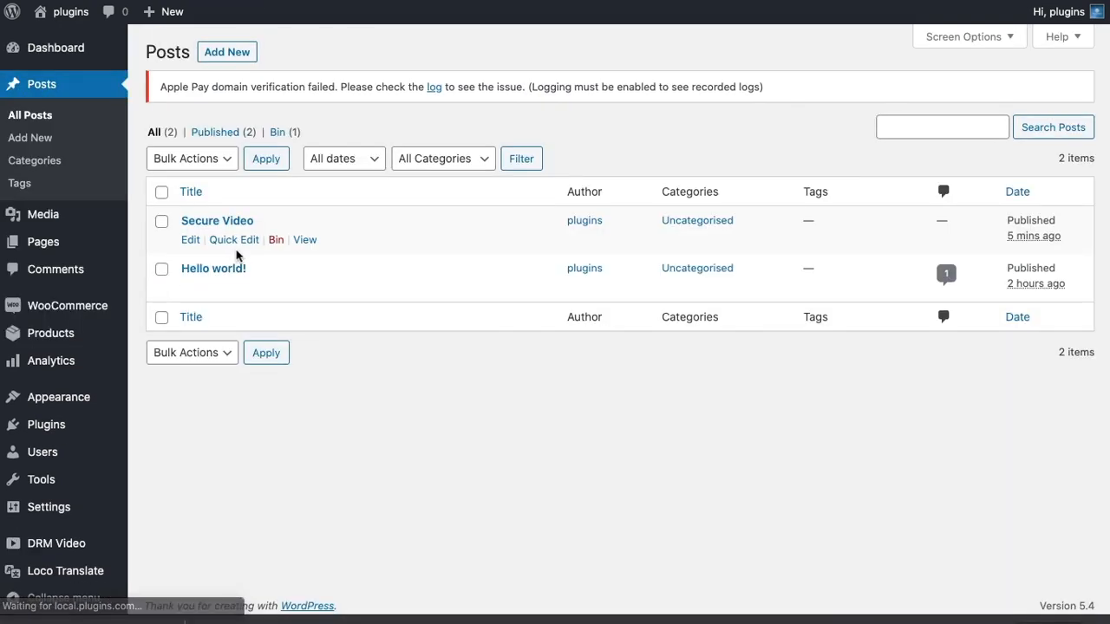
left_click(190, 241)
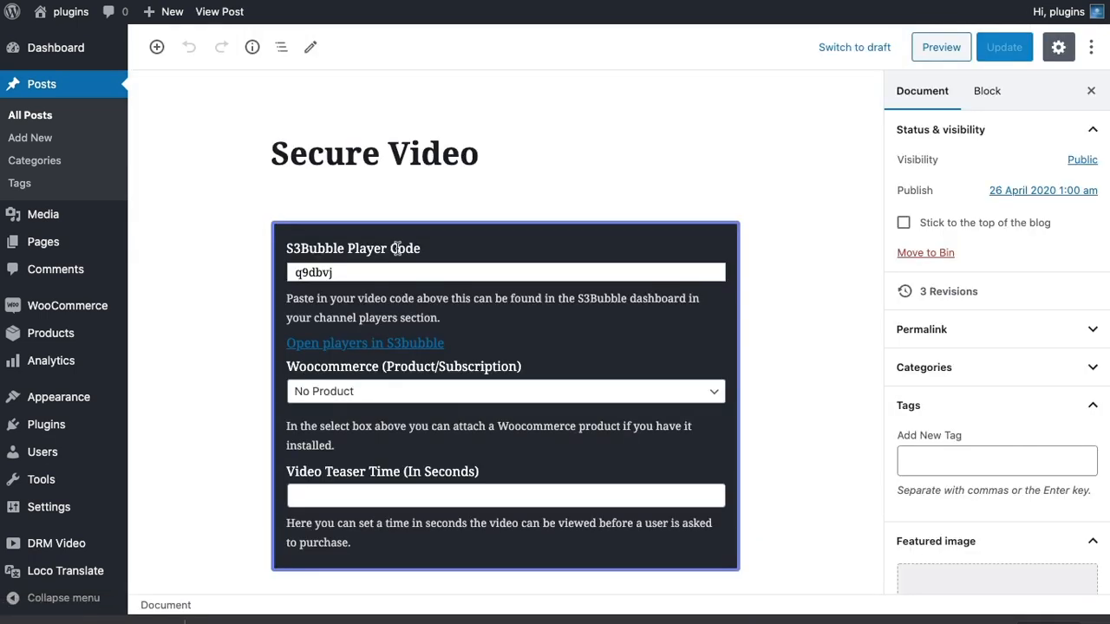
scroll(391, 255, "down", 3)
left_click(391, 255)
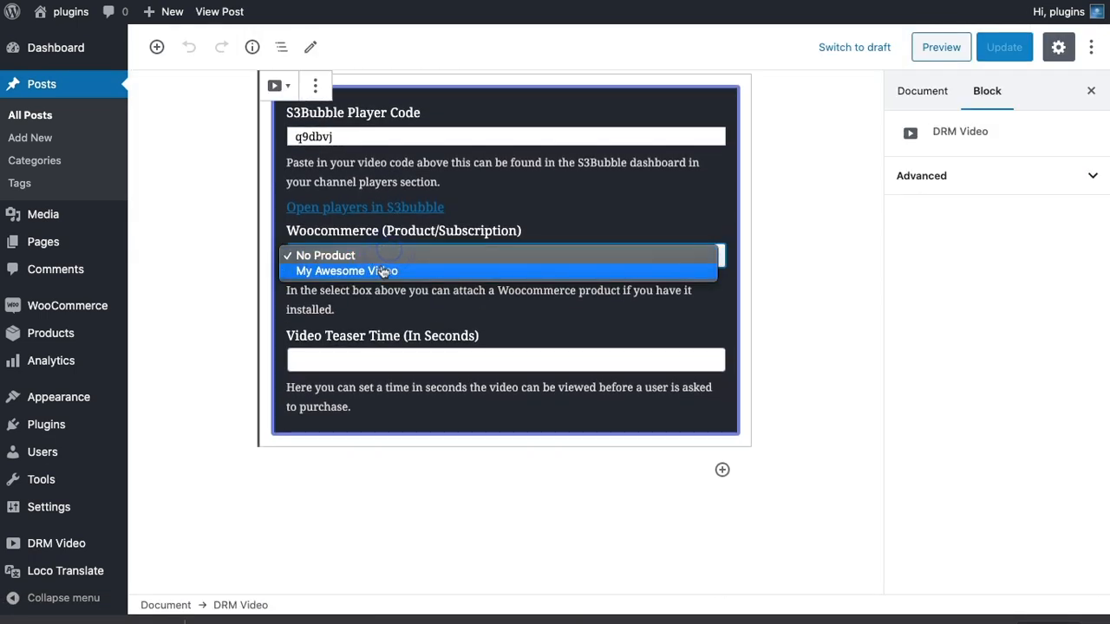
left_click(384, 268)
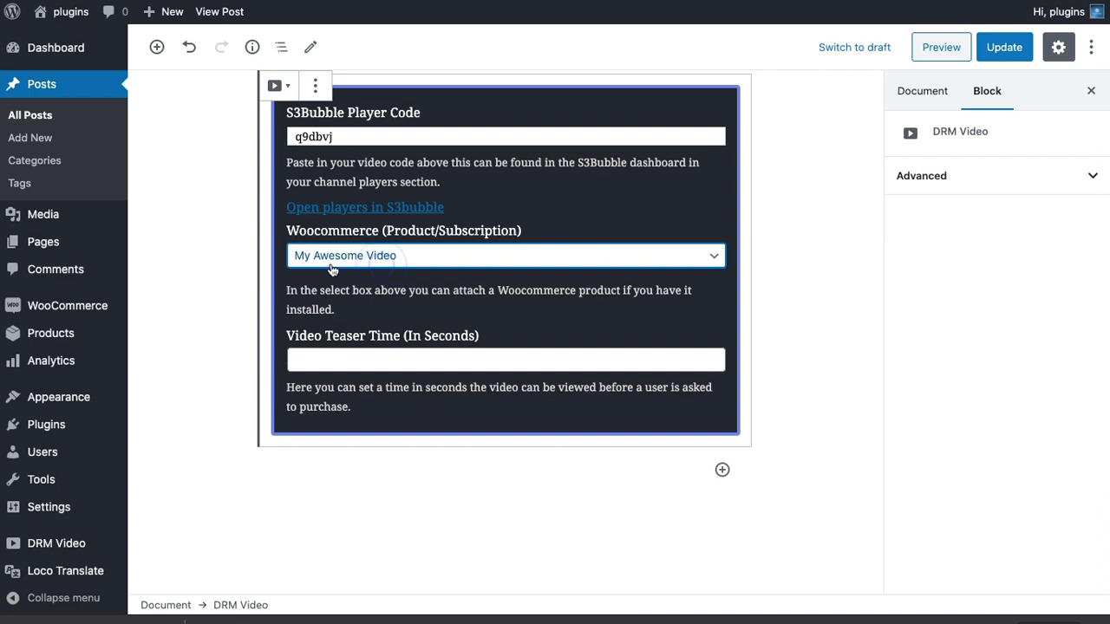
left_click(1001, 46)
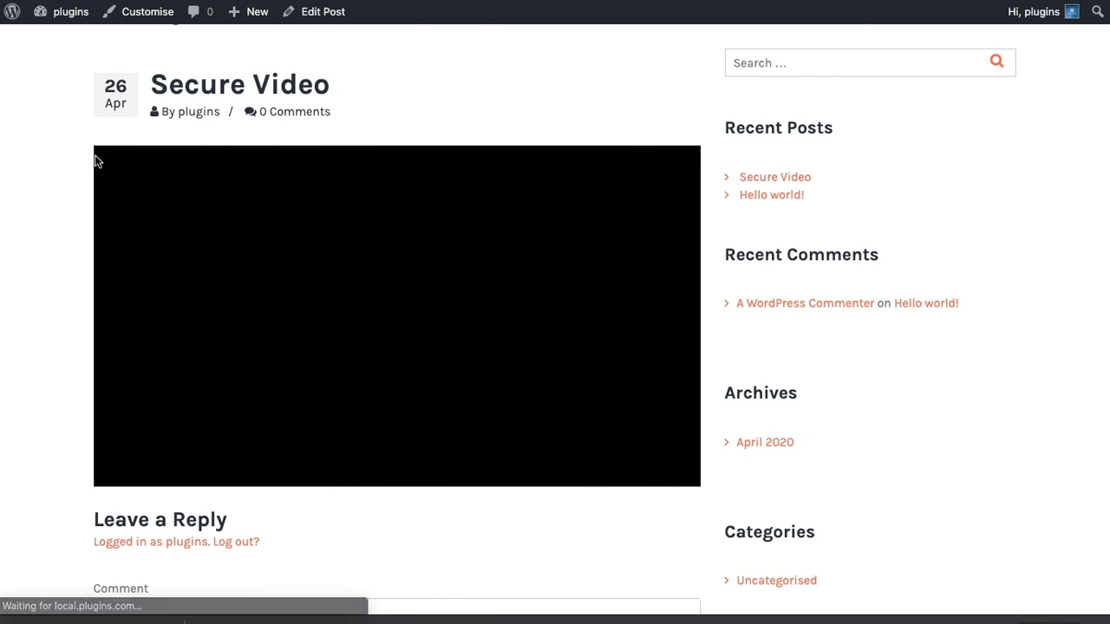
scroll(73, 162, "down", 1)
scroll(75, 161, "up", 1)
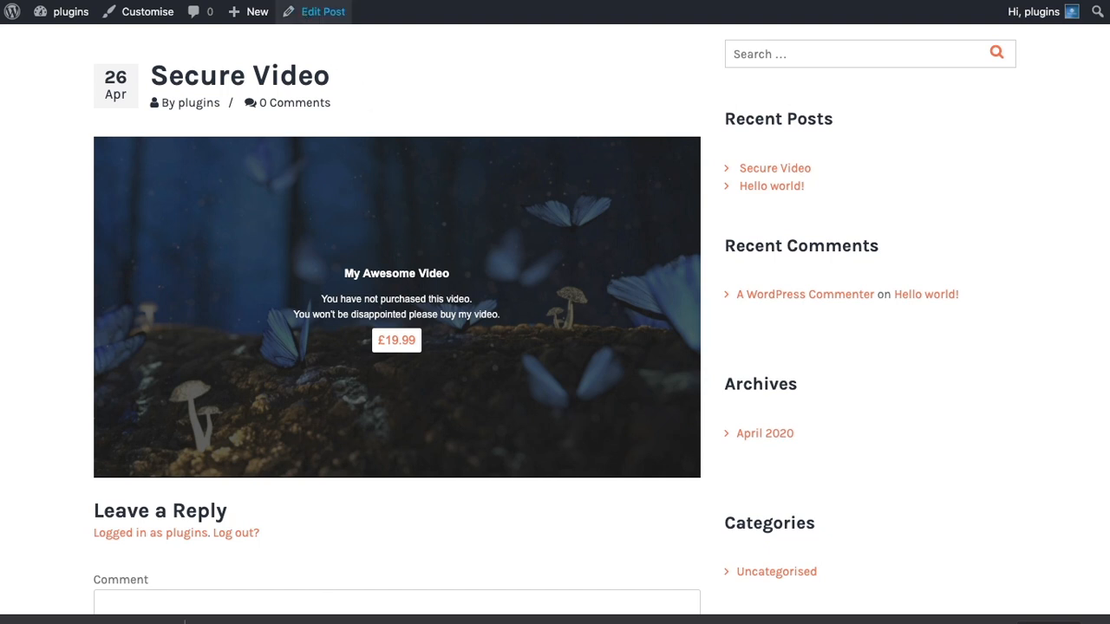
Set the block's video teaser time to 5 seconds, update the post and play the teaser on the live page.
left_click(323, 12)
left_click(329, 359)
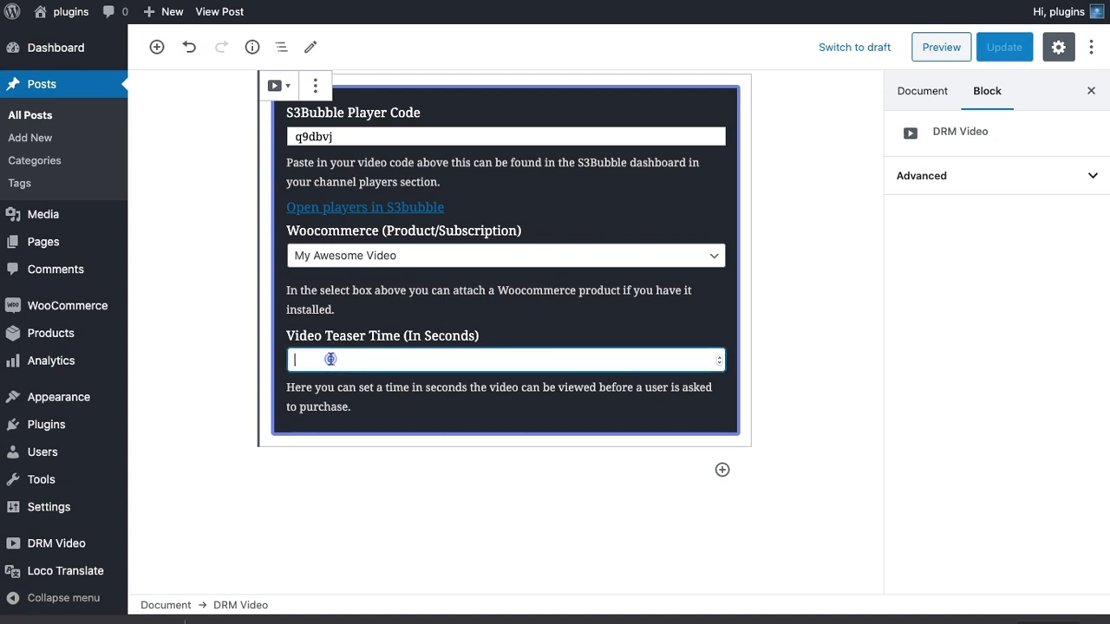
type("10")
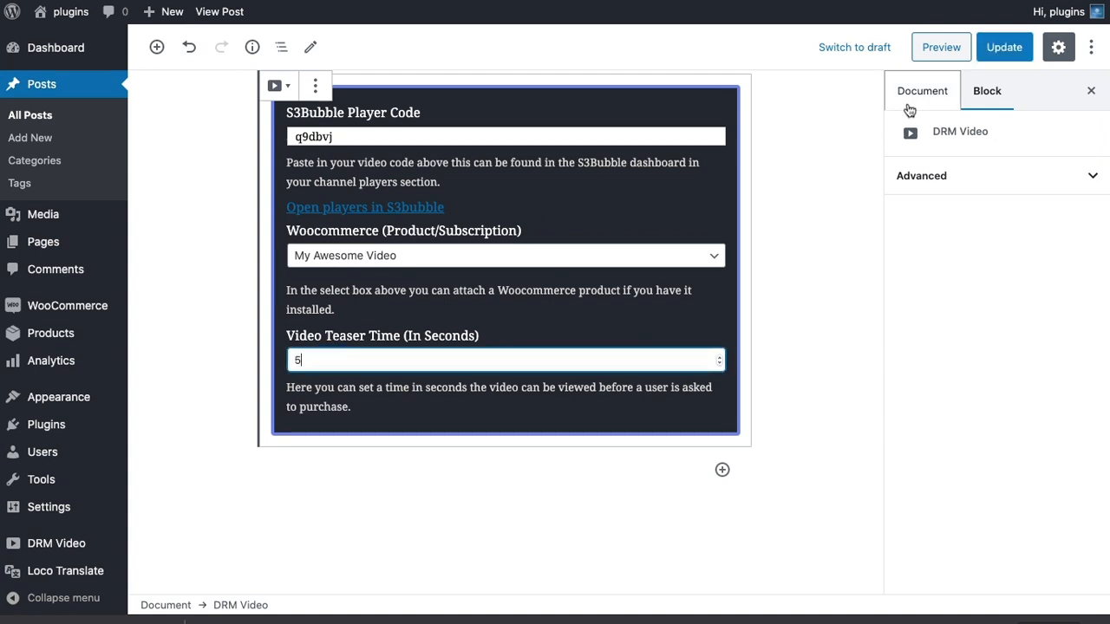
left_click(1005, 47)
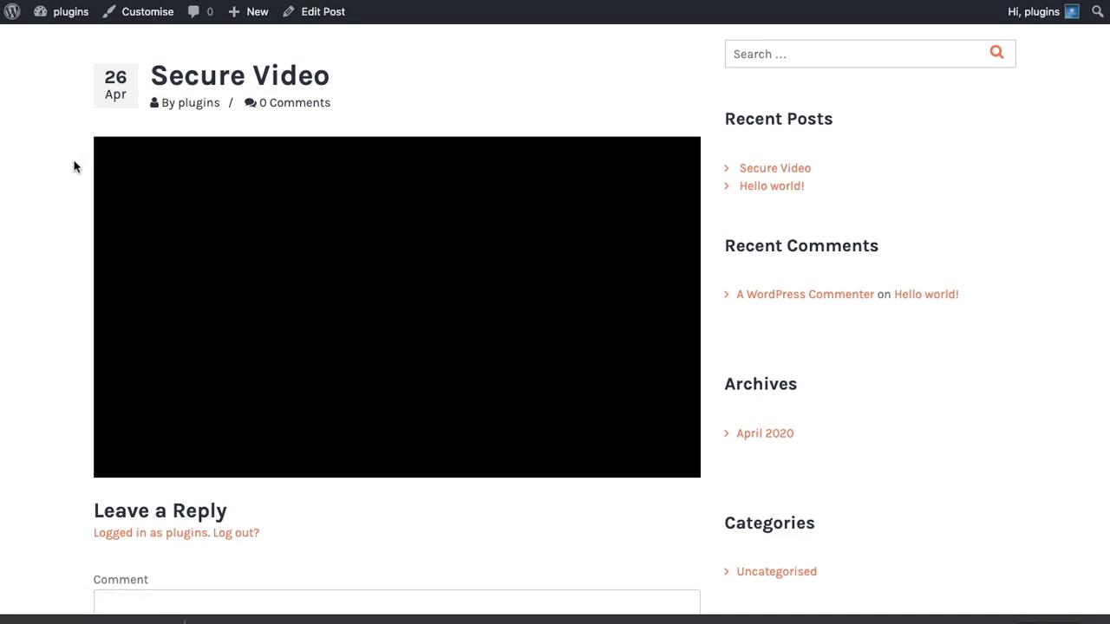
left_click(401, 314)
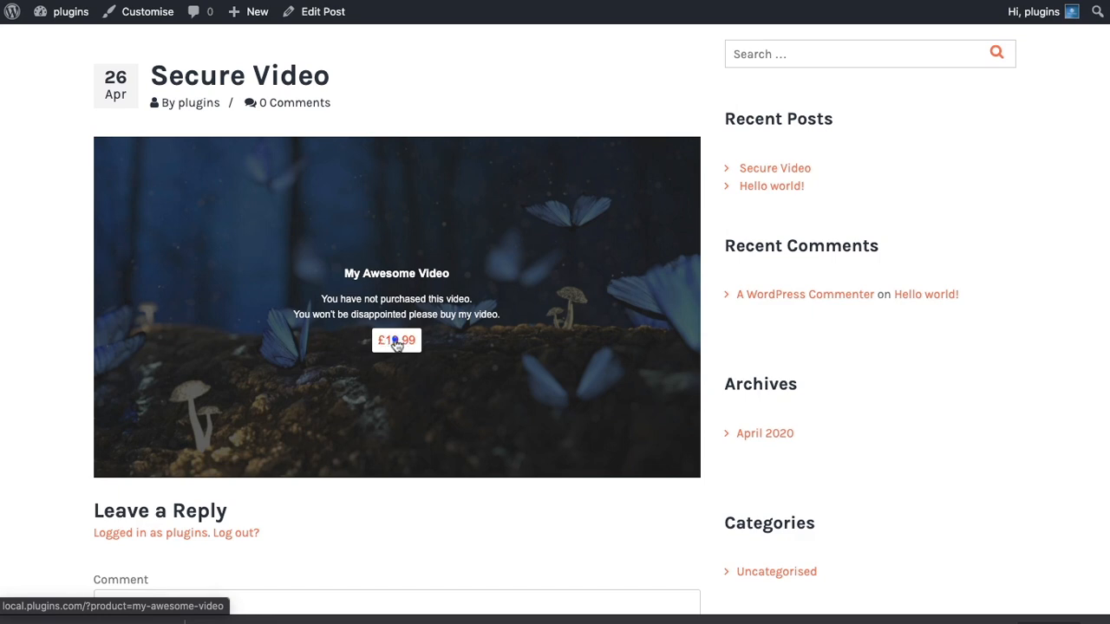
Open the product from the video's purchase prompt, add it to the basket and proceed to checkout.
left_click(396, 343)
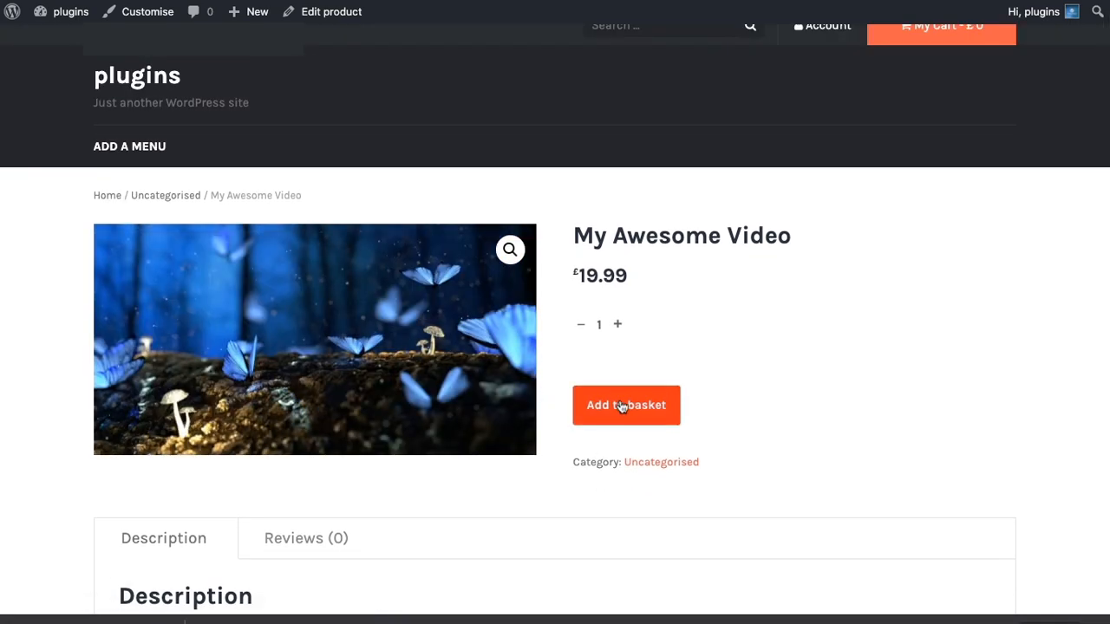
left_click(621, 405)
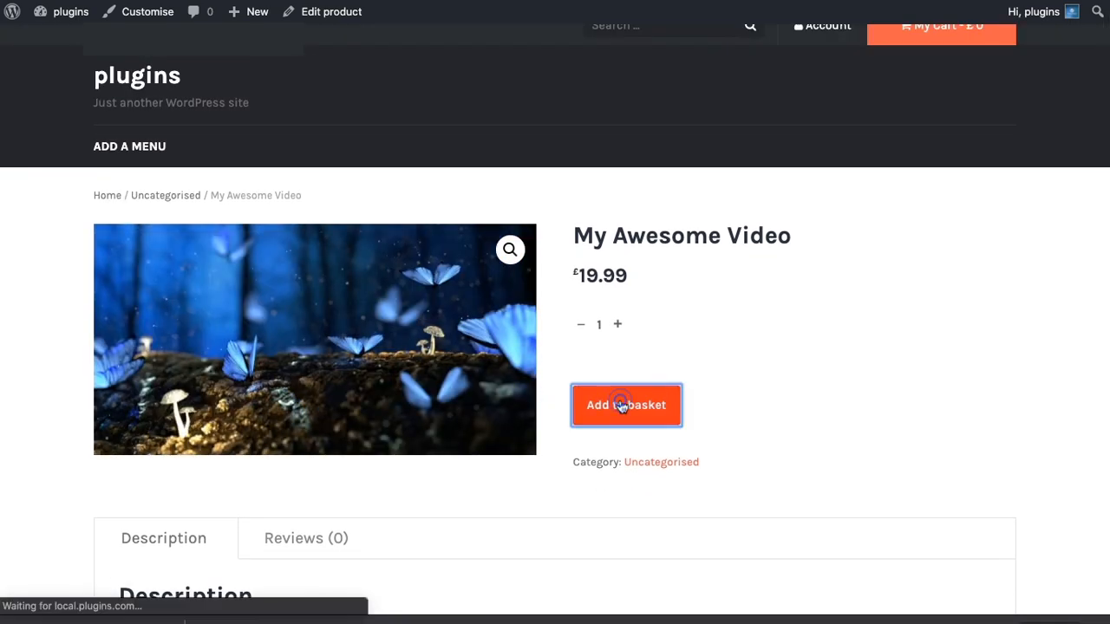
scroll(620, 405, "down", 3)
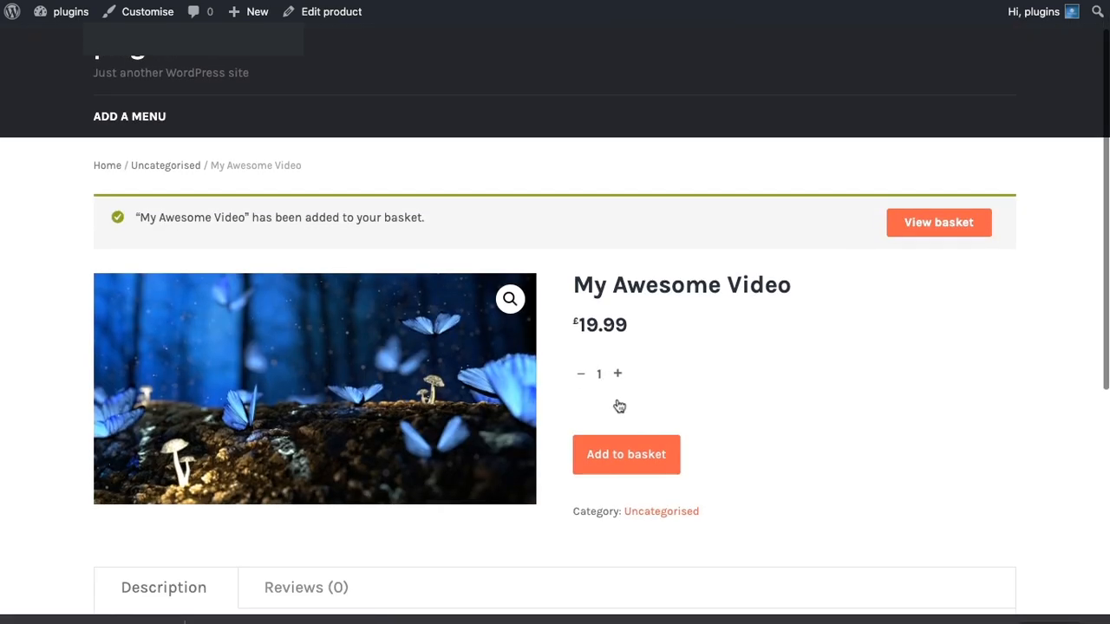
scroll(619, 405, "up", 2)
left_click(907, 145)
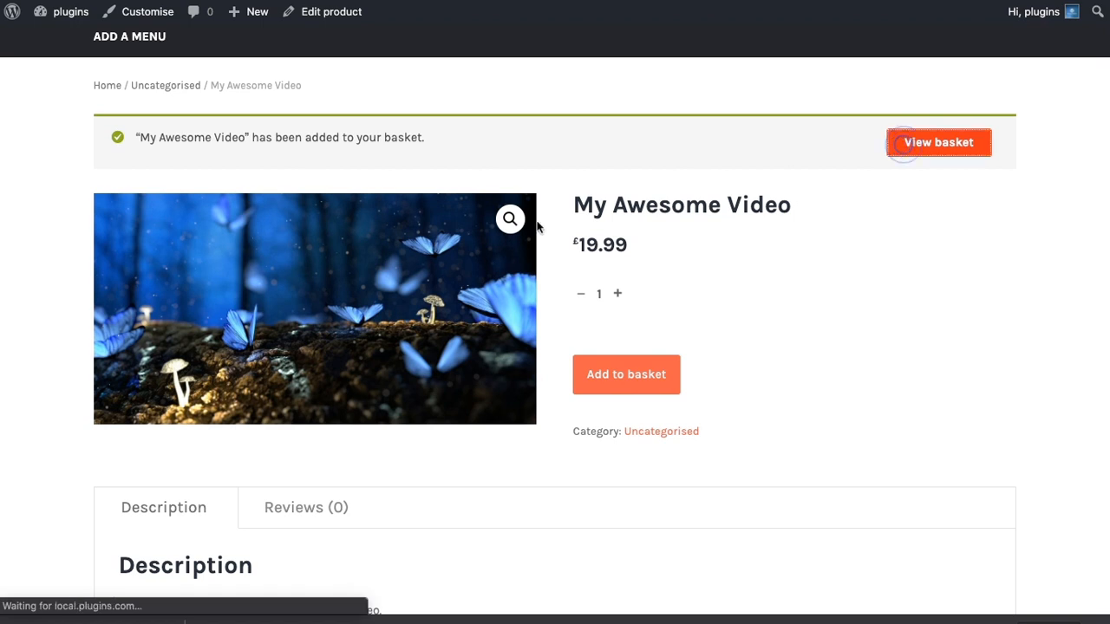
scroll(507, 228, "down", 3)
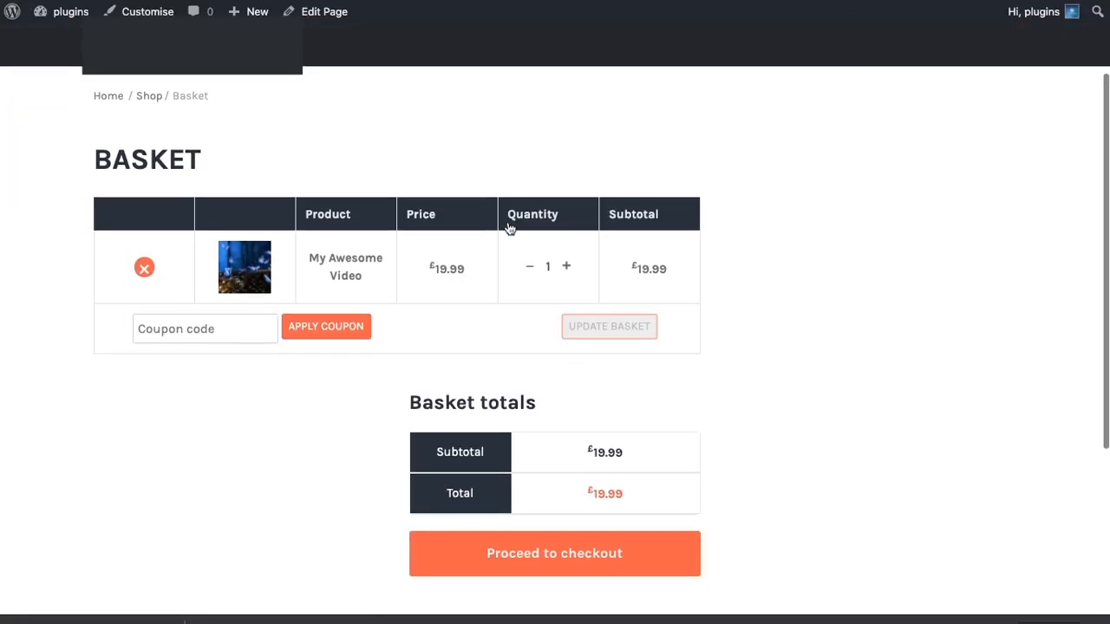
left_click(548, 553)
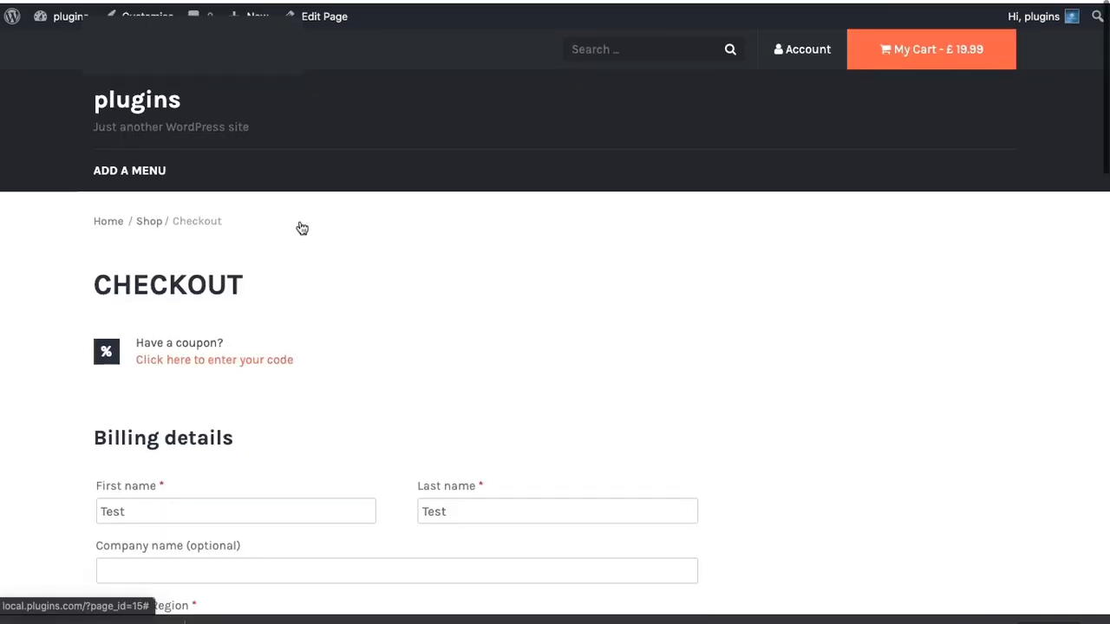
Keep the prefilled billing details, choose the saved Visa card as the payment method and place the order.
scroll(300, 225, "down", 4)
scroll(300, 225, "down", 4)
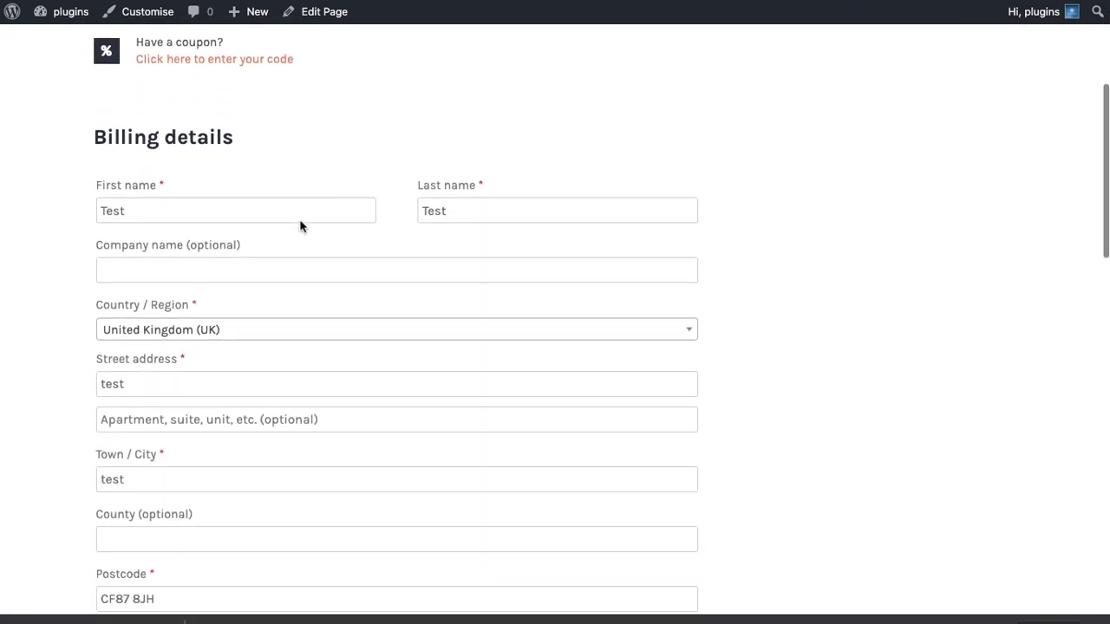
scroll(300, 223, "down", 1)
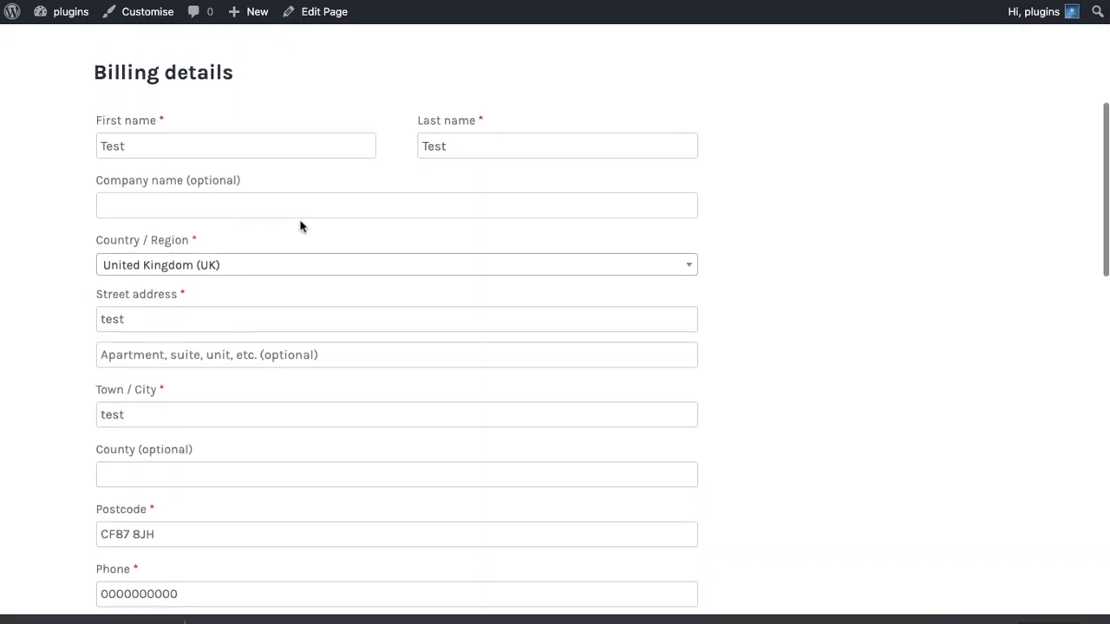
scroll(300, 224, "down", 5)
scroll(300, 226, "down", 8)
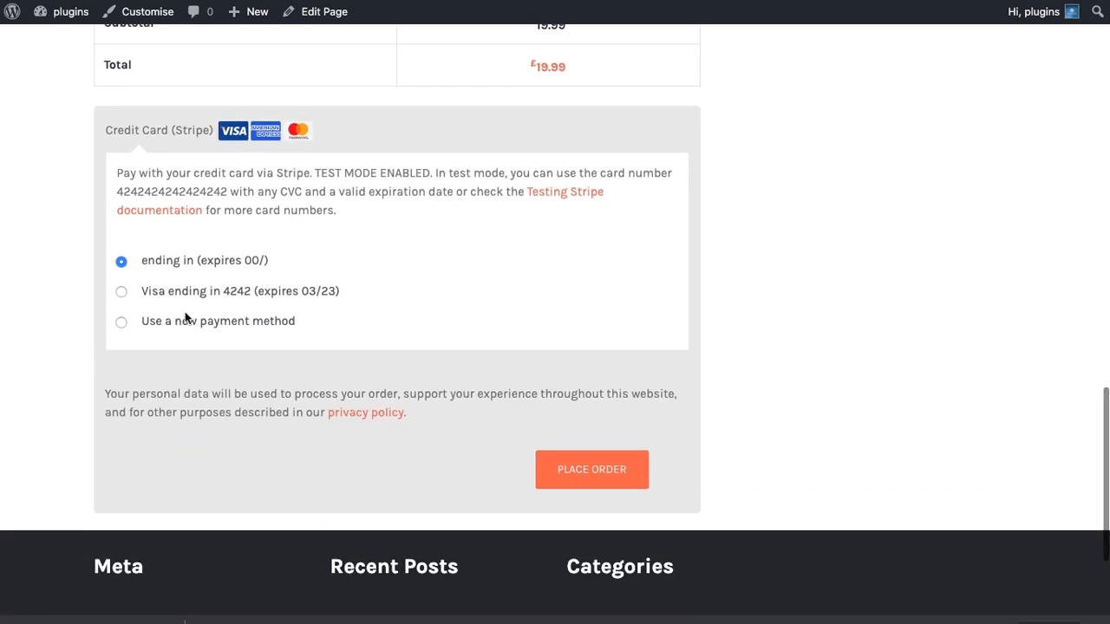
left_click(121, 291)
left_click(602, 489)
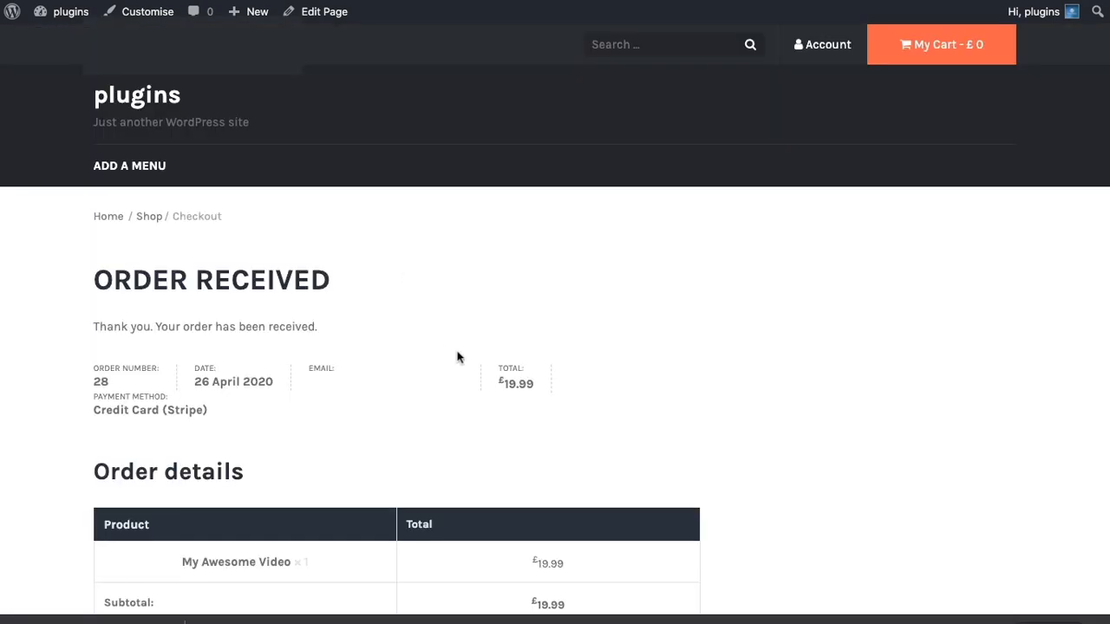
Return to the site's home page and play the purchased video in the Secure Video post.
left_click(145, 99)
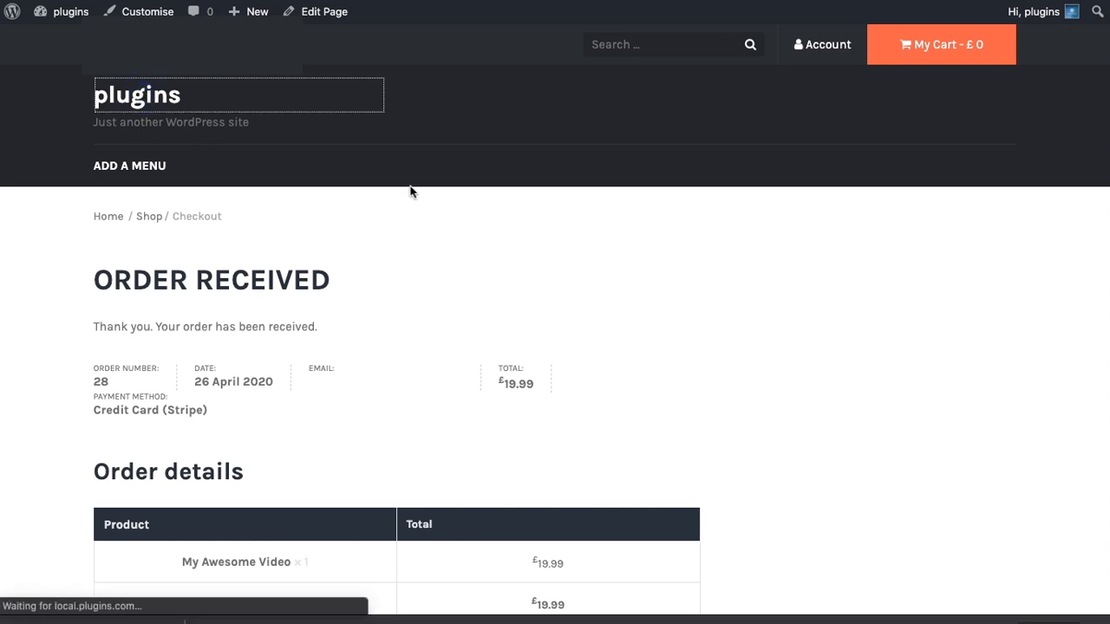
scroll(411, 192, "down", 2)
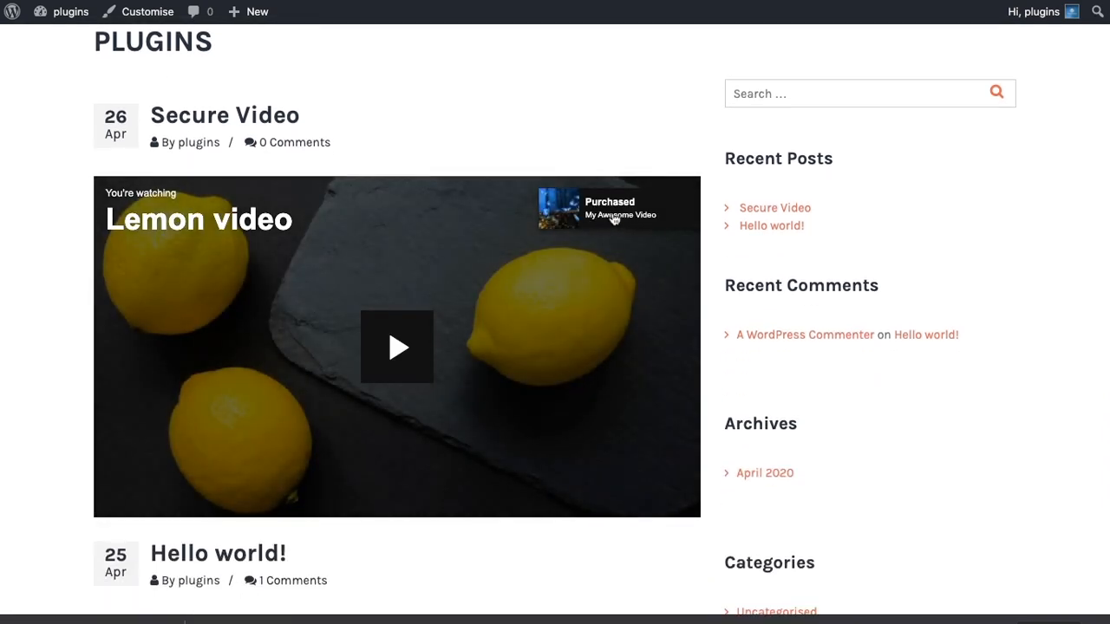
left_click(409, 354)
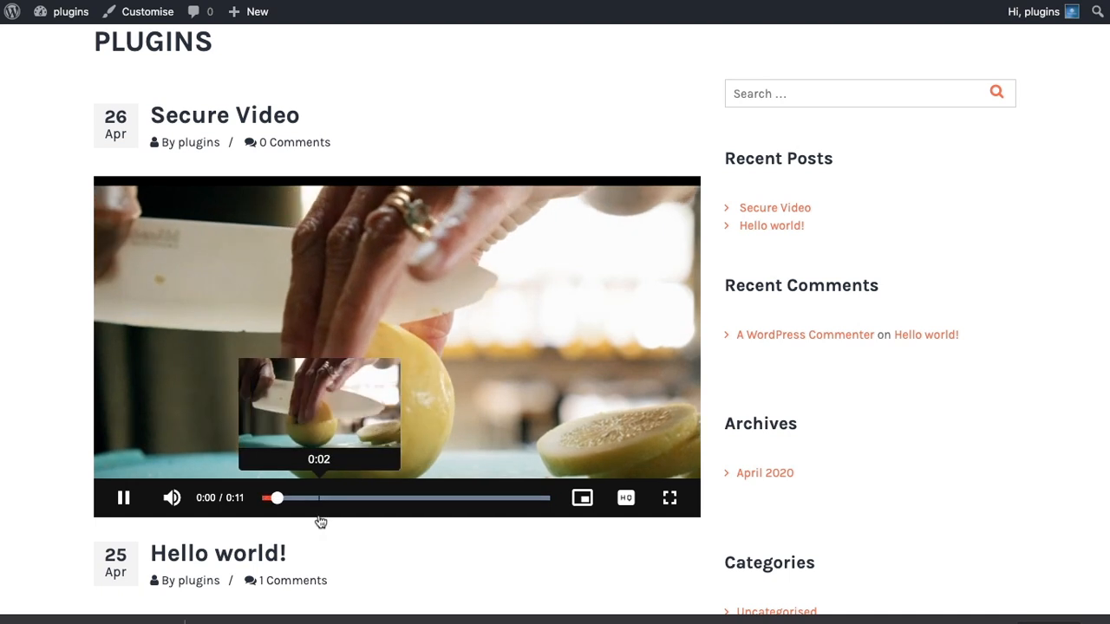
Pause the video, return to the site's admin area and open the WooCommerce orders list.
left_click(123, 496)
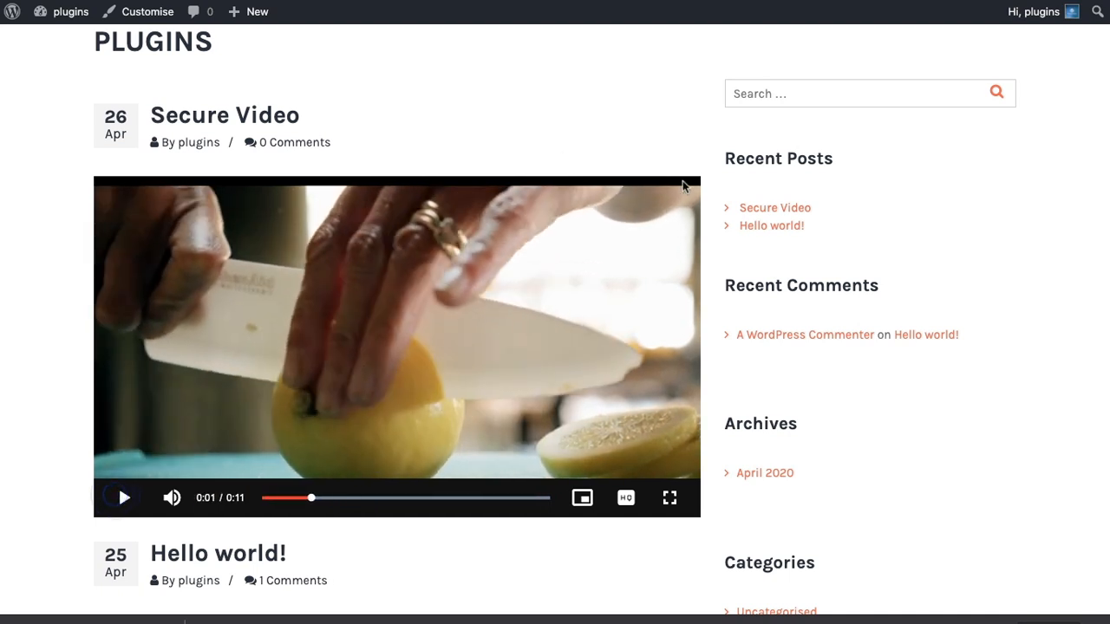
left_click(63, 0)
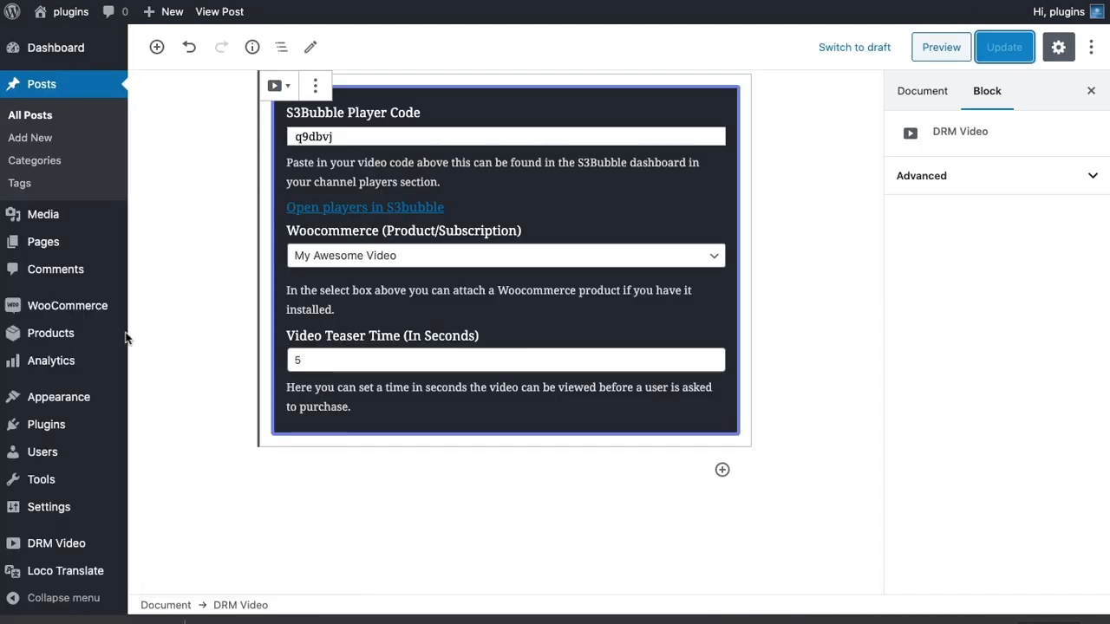
mouse_move(59, 397)
mouse_move(54, 337)
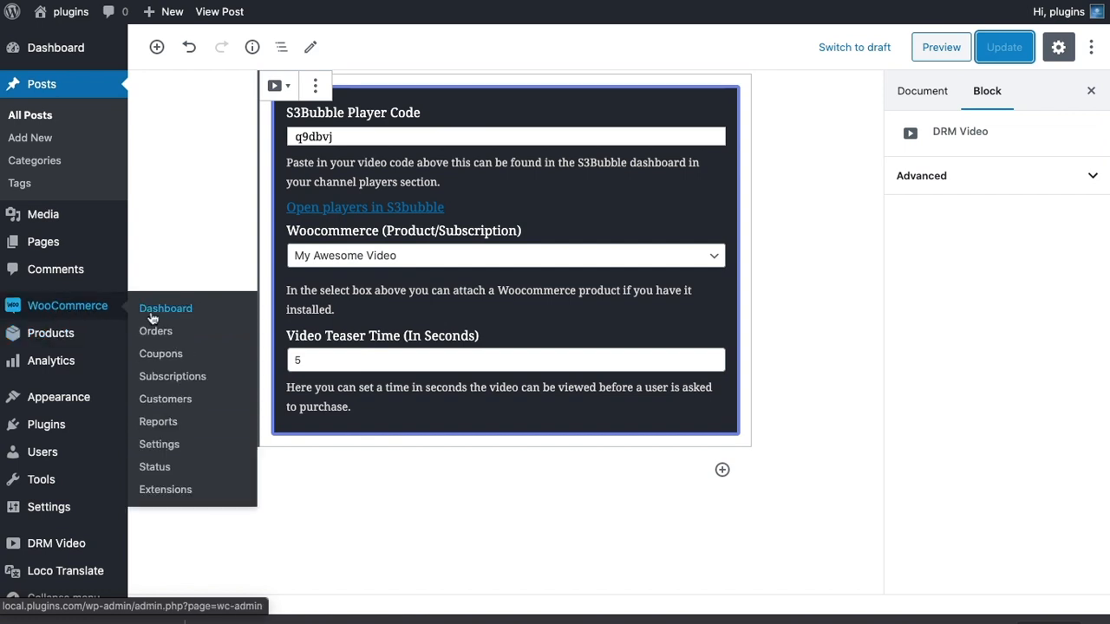
left_click(153, 311)
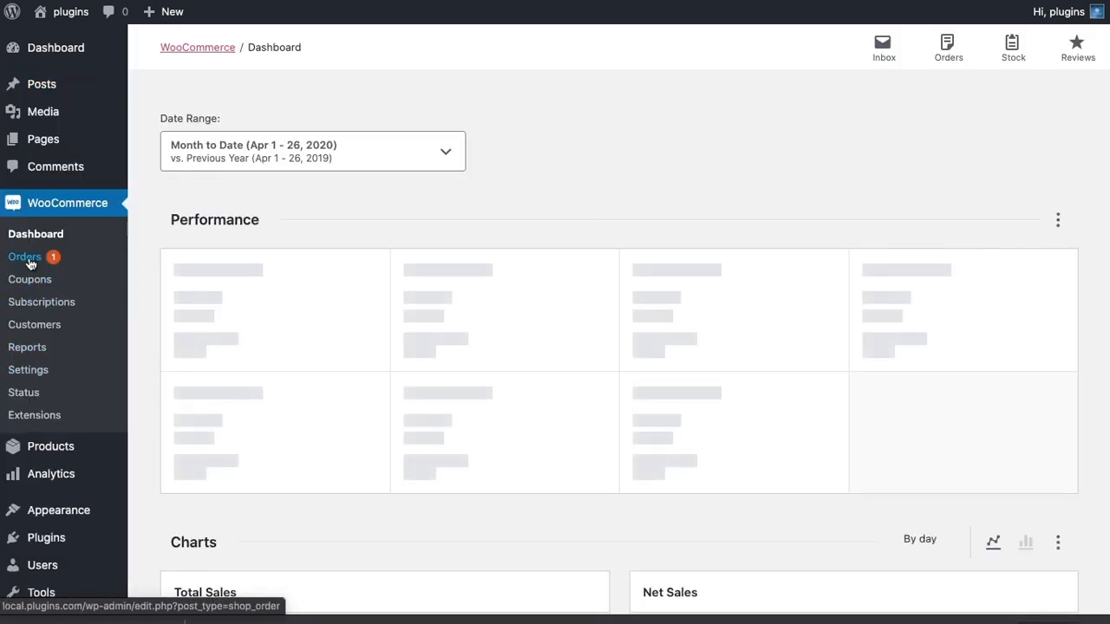
left_click(28, 262)
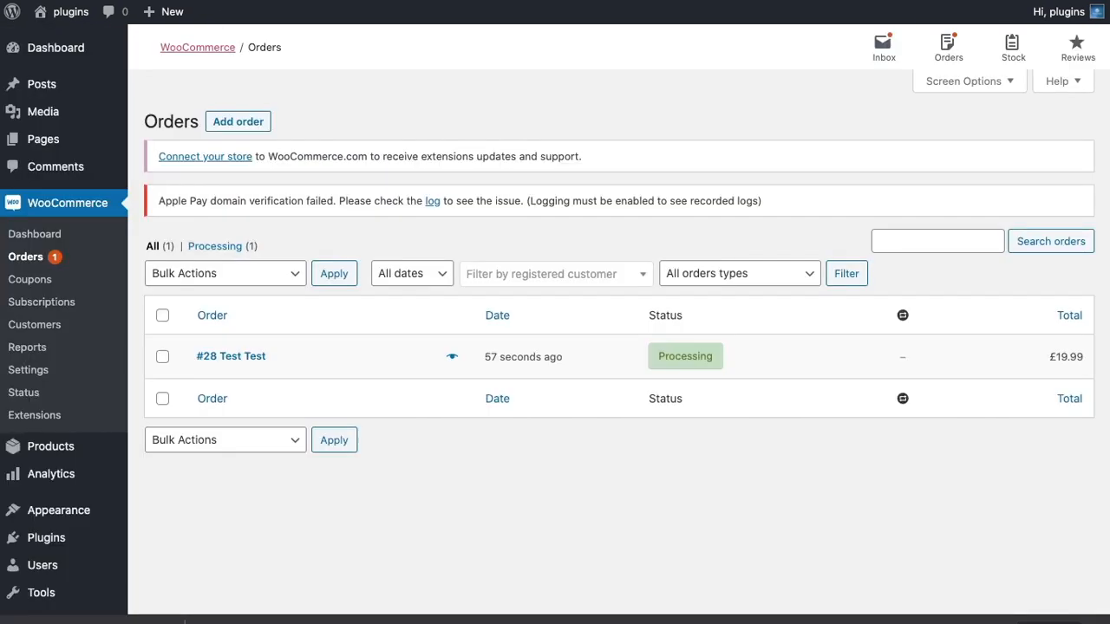
Open Loco Translate and begin a new language for the S3Bubble AWS Protected DRM Video Streaming plugin.
scroll(92, 260, "down", 3)
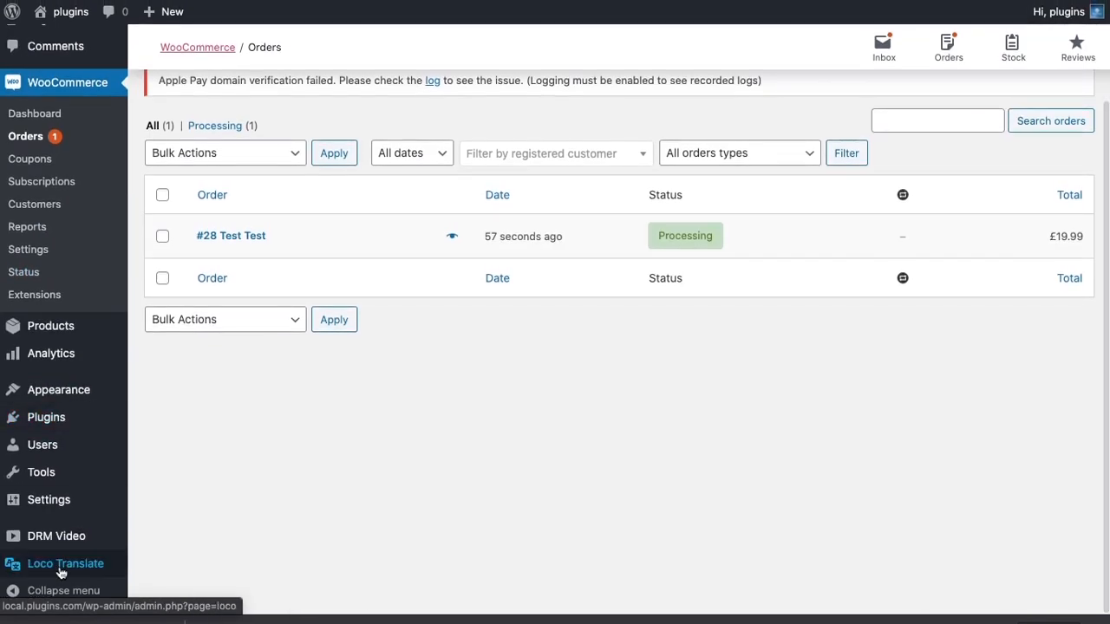
mouse_move(61, 571)
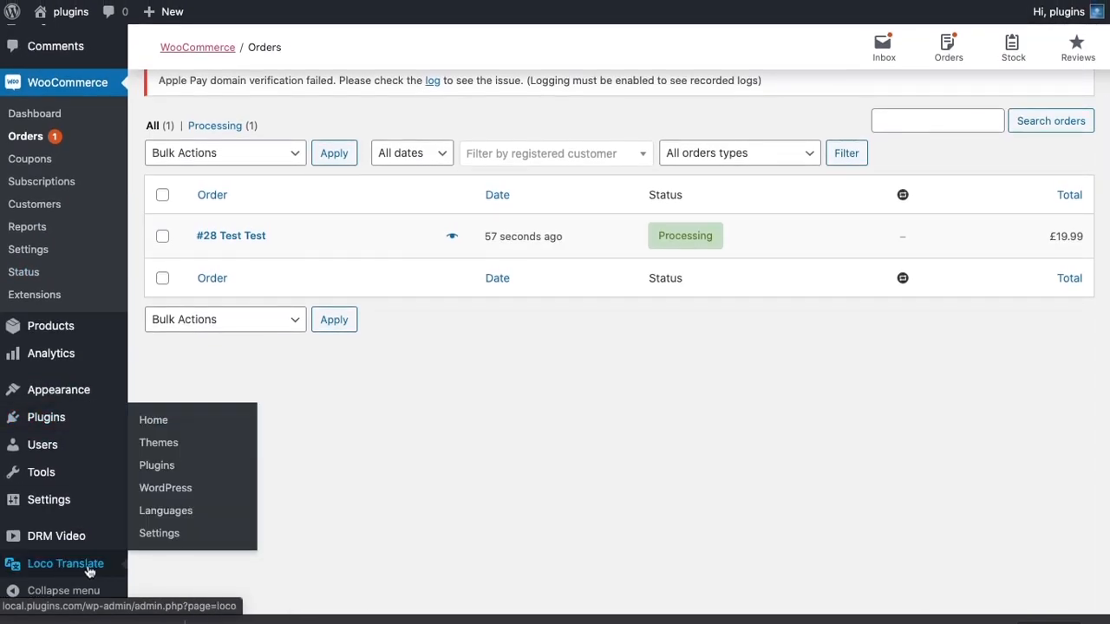
left_click(89, 571)
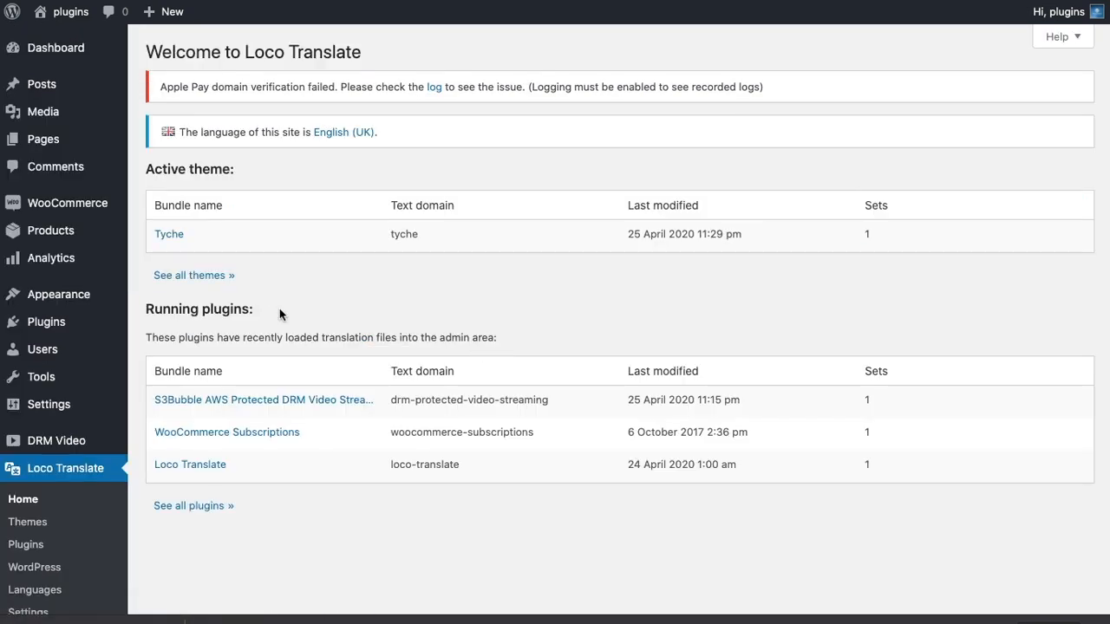
left_click(314, 402)
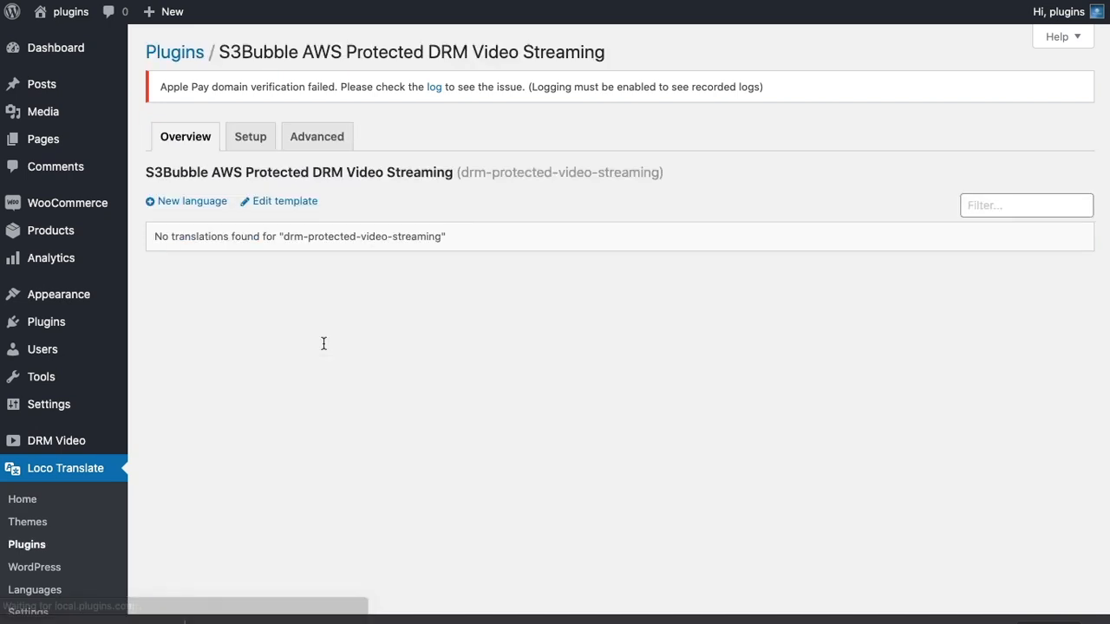
left_click(185, 201)
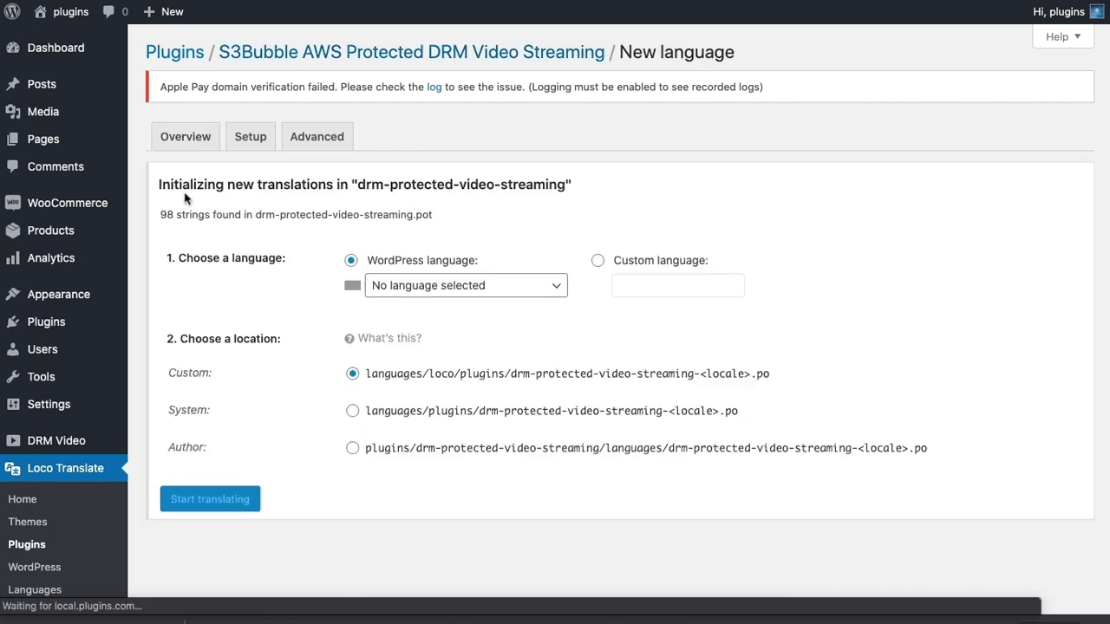
Choose English (UK) as the WordPress language, keep the custom file location and start translating.
left_click(444, 296)
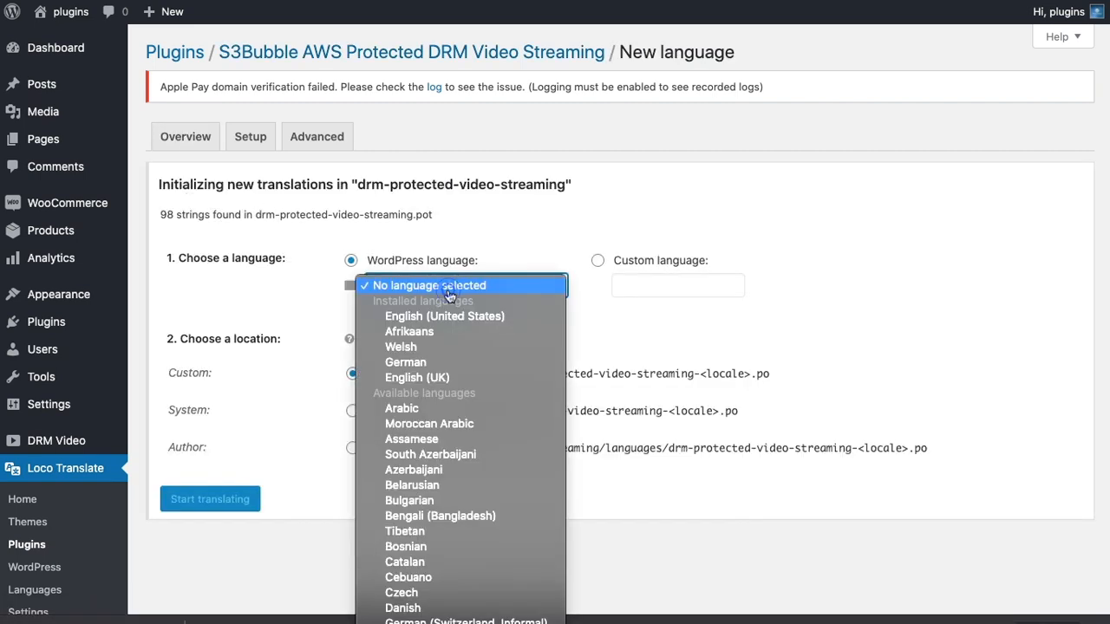
left_click(442, 377)
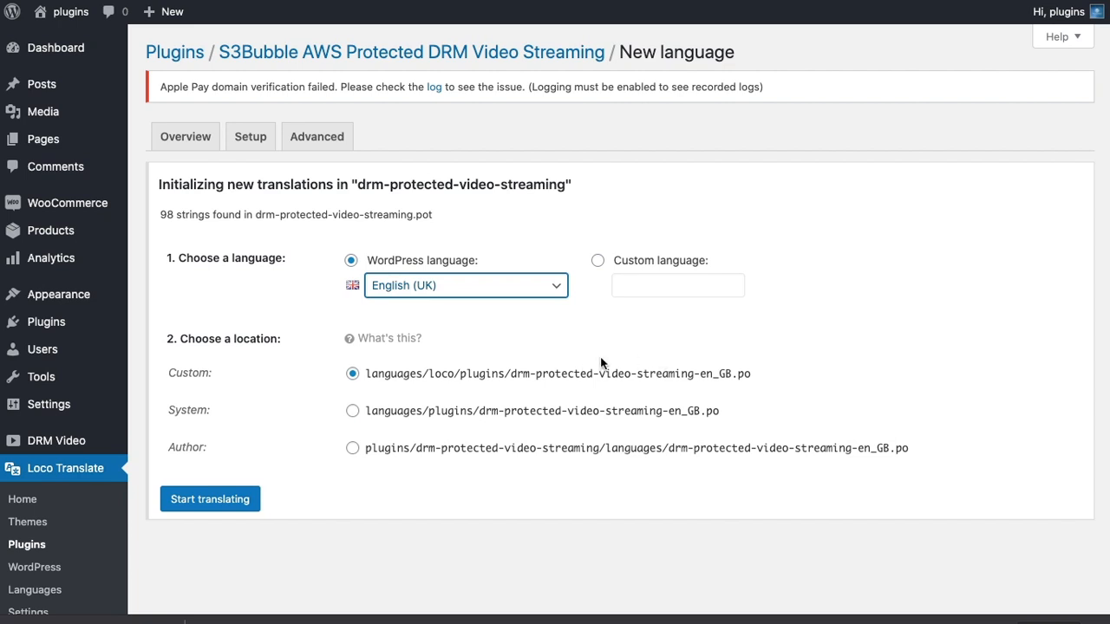
left_click(236, 501)
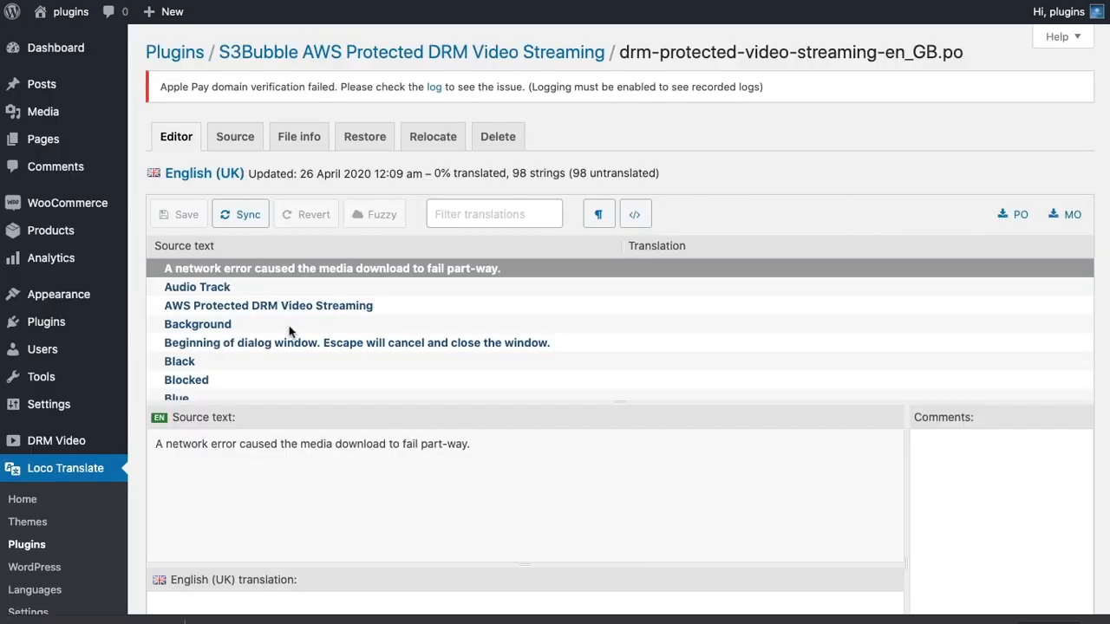
Translate the source string "Purchased" as "Prynwyd", copying the Welsh wording from Google Translate.
scroll(289, 327, "down", 4)
scroll(289, 330, "down", 3)
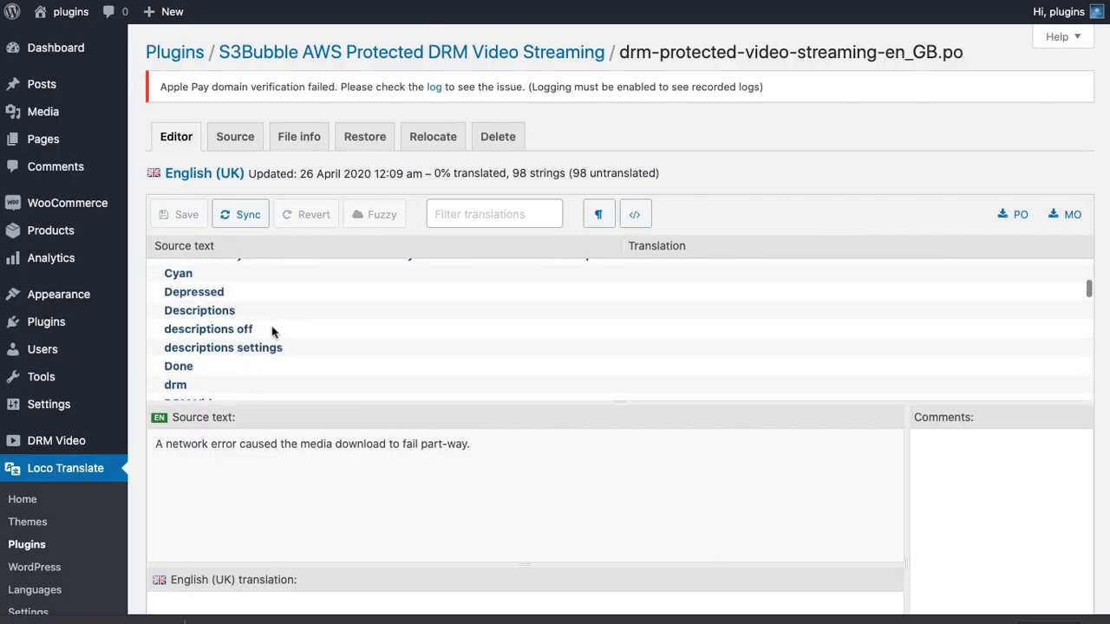
scroll(272, 330, "down", 5)
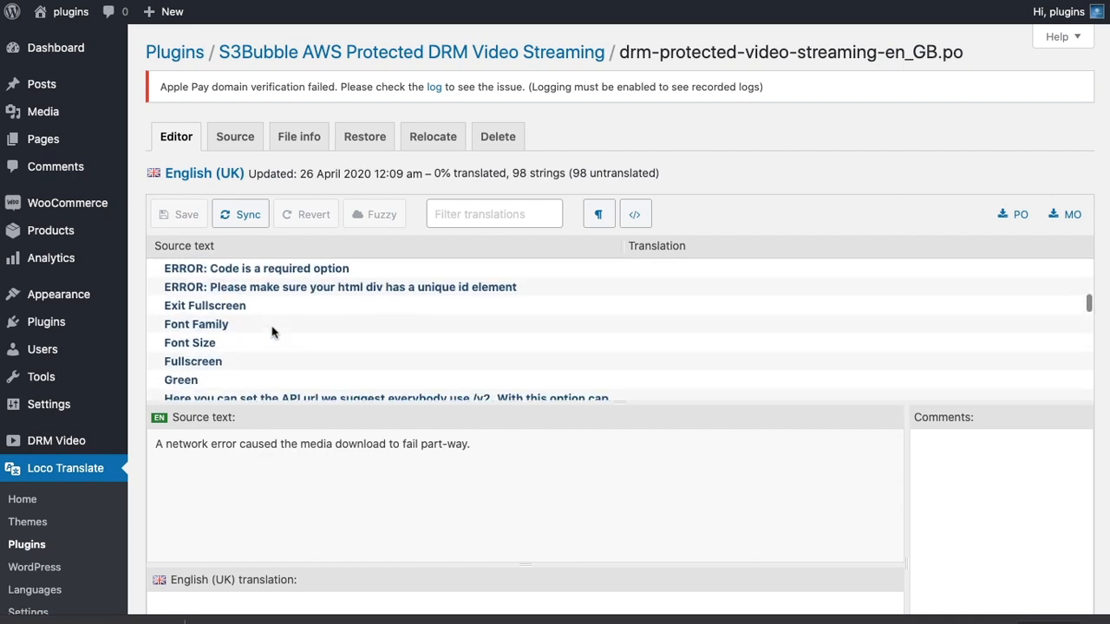
scroll(271, 331, "down", 6)
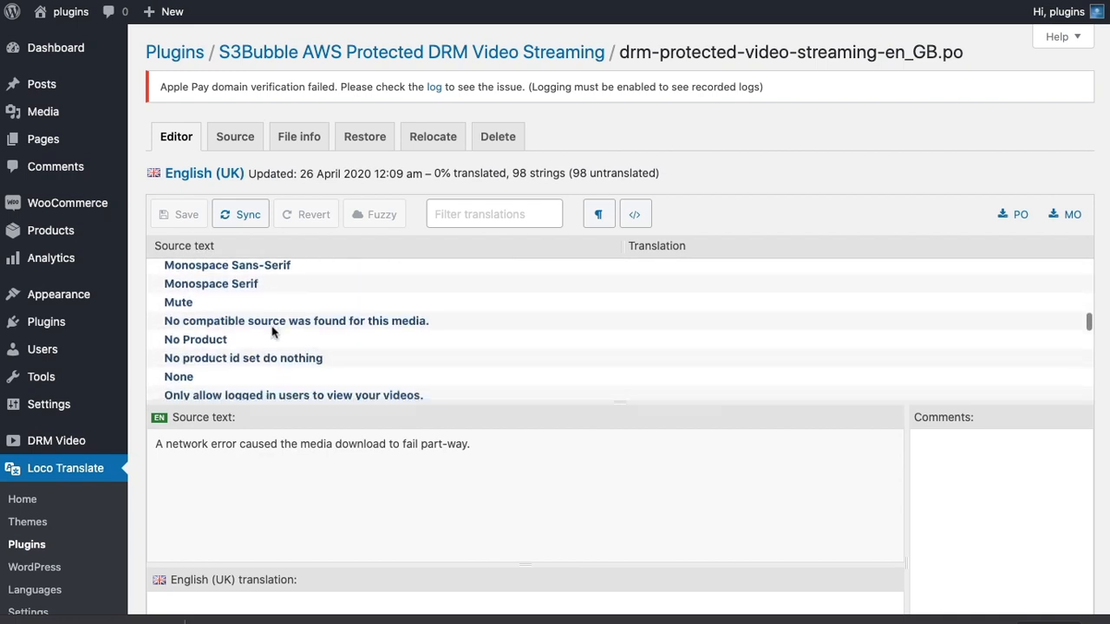
scroll(272, 331, "down", 2)
scroll(271, 331, "up", 1)
scroll(272, 330, "down", 4)
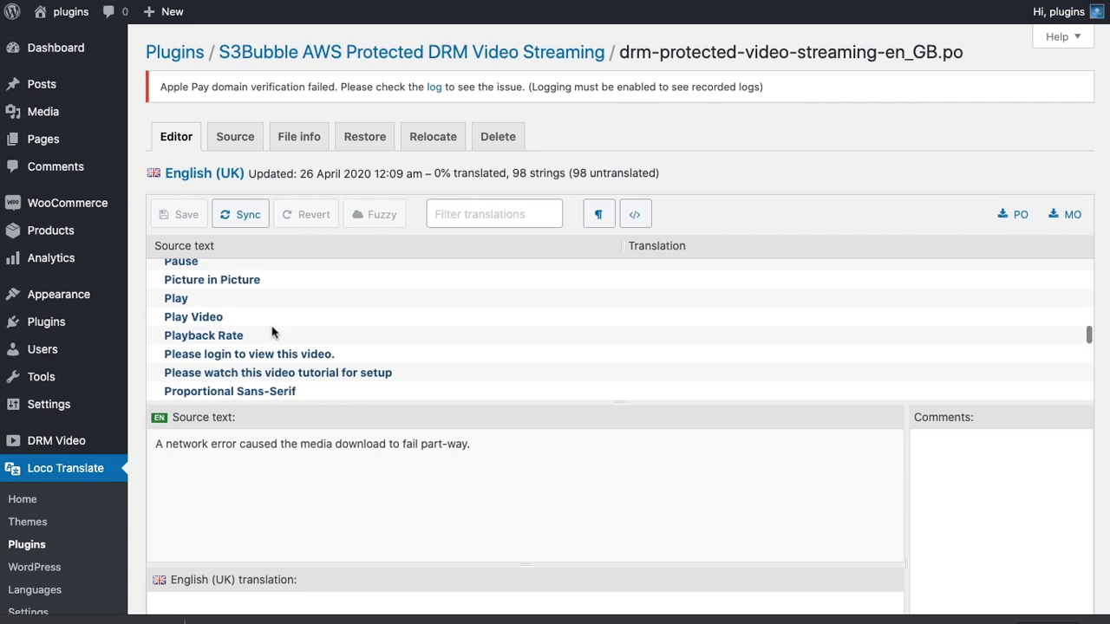
scroll(272, 330, "down", 4)
scroll(271, 330, "up", 1)
left_click(232, 305)
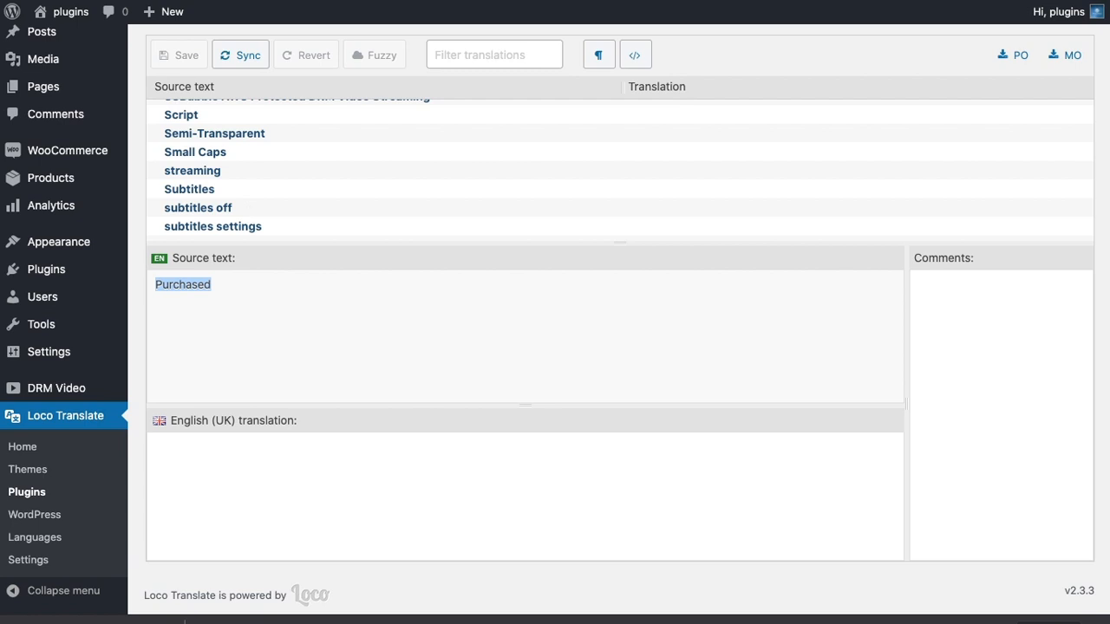
left_click(231, 451)
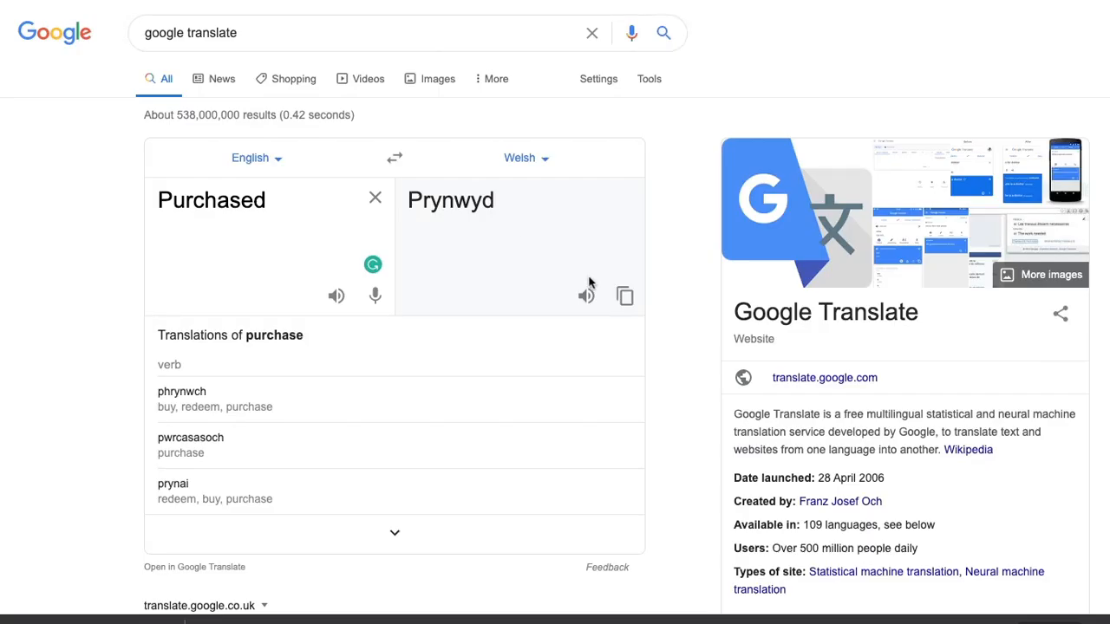
left_click(625, 296)
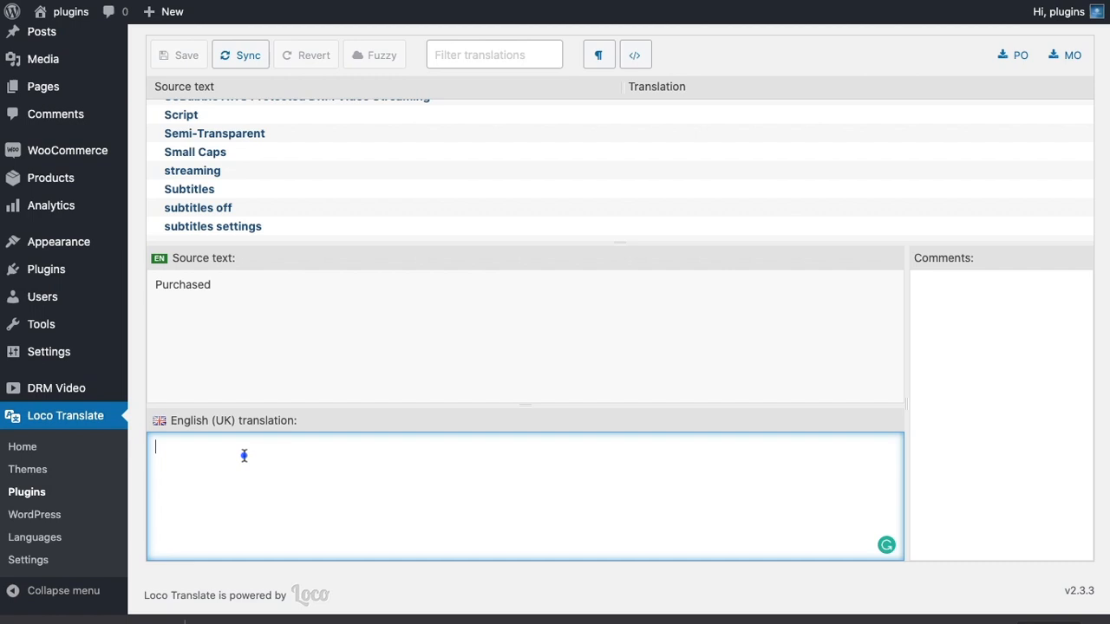
key("ctrl+v")
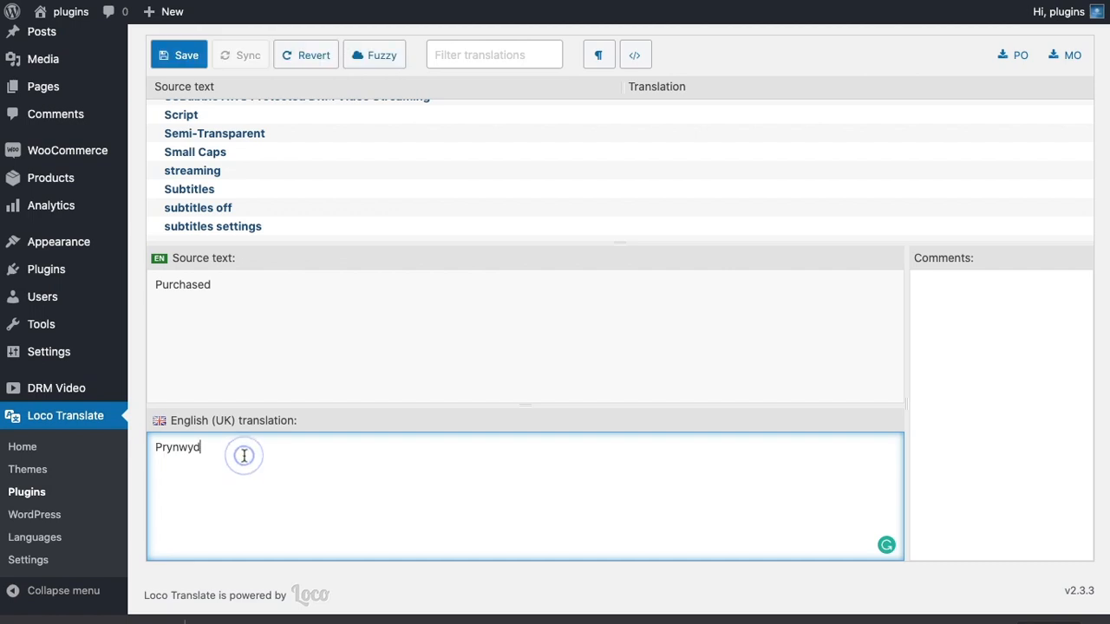
Look through the full list of the plugin's source strings for other text to translate.
scroll(250, 189, "up", 3)
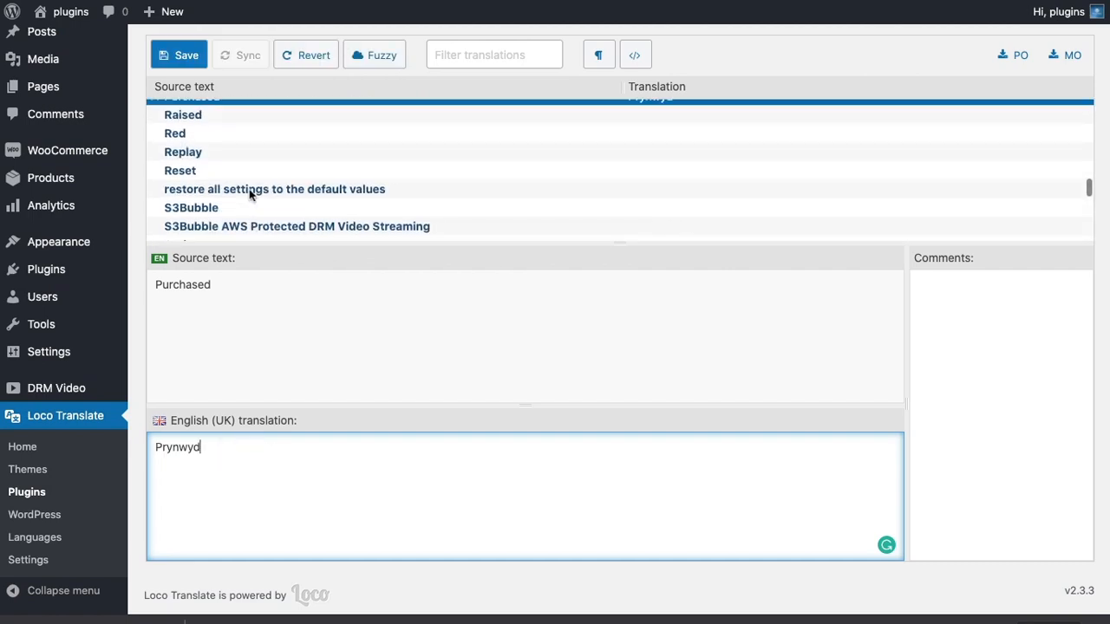
scroll(250, 194, "up", 3)
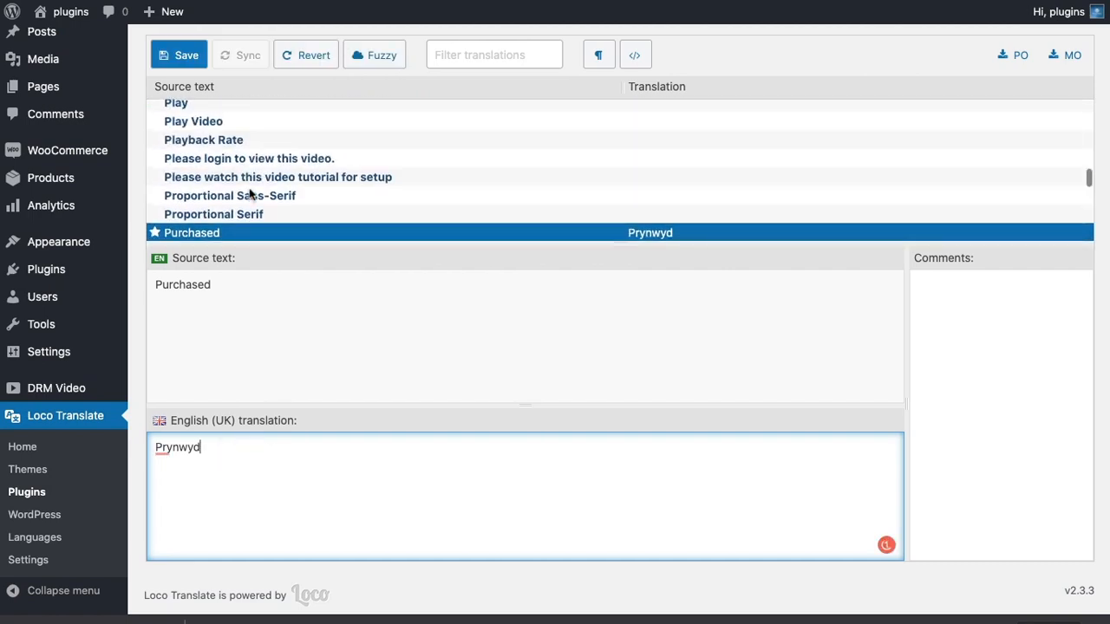
scroll(250, 192, "up", 6)
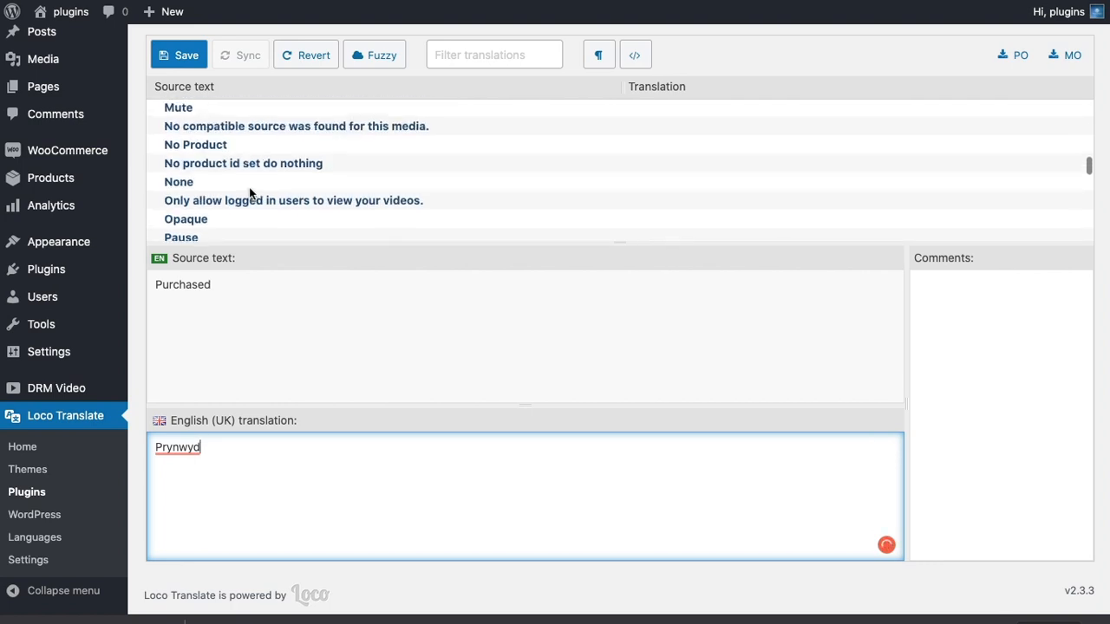
scroll(250, 193, "up", 5)
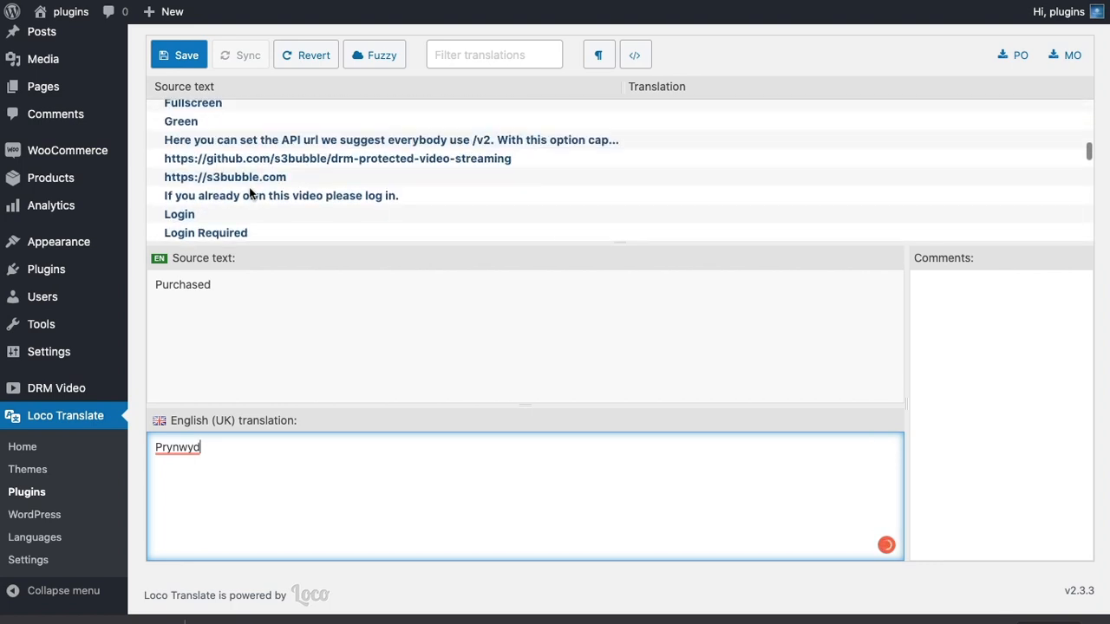
scroll(250, 192, "up", 10)
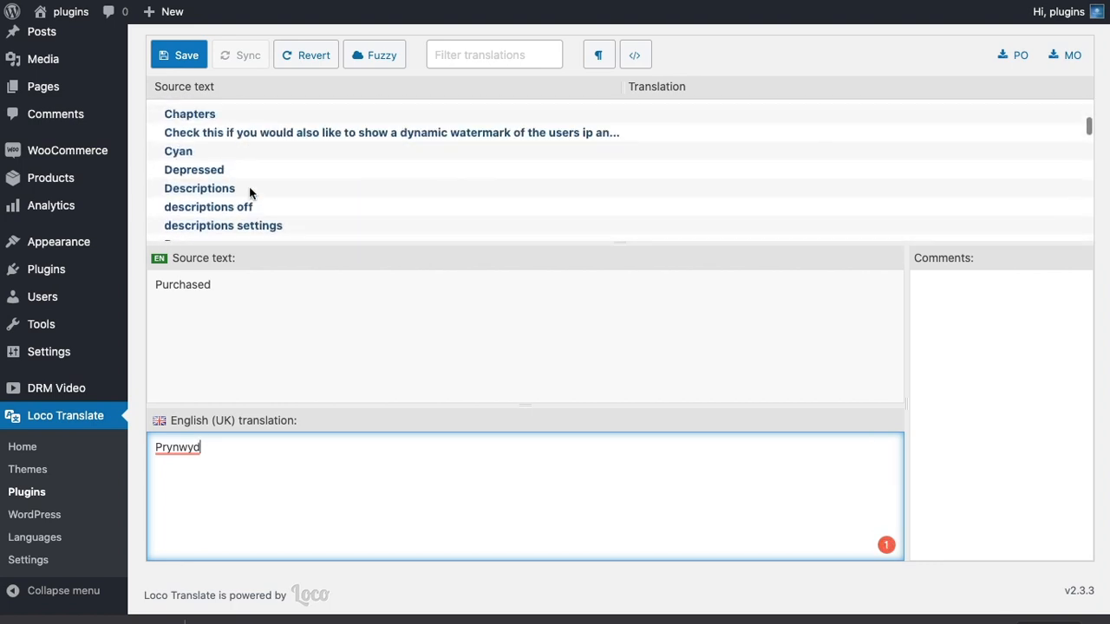
scroll(249, 193, "down", 1)
scroll(249, 193, "up", 4)
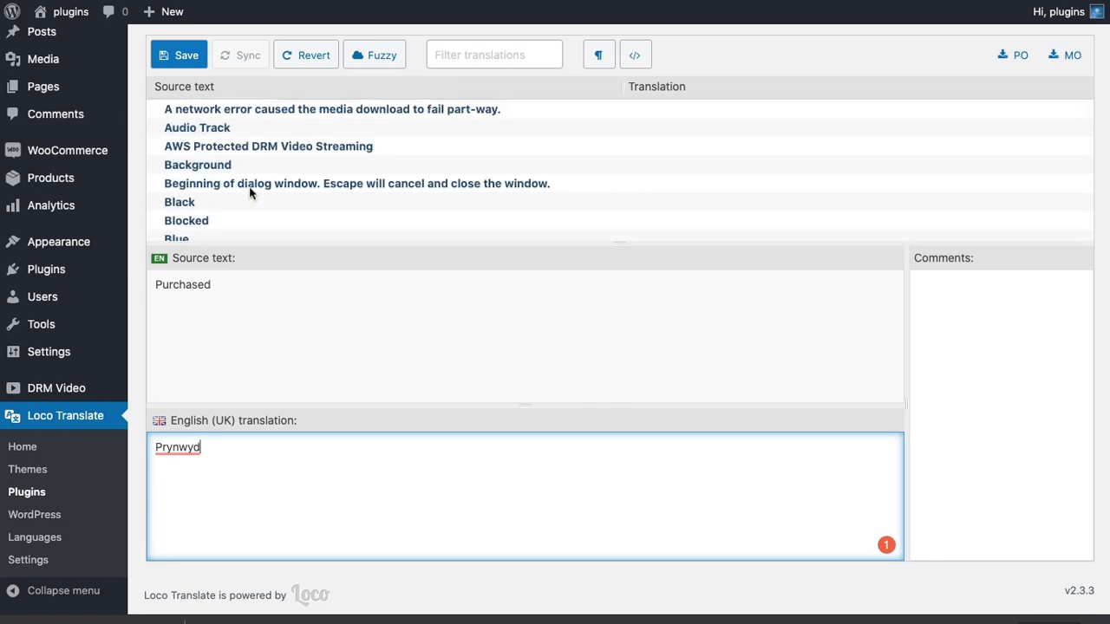
scroll(266, 145, "down", 15)
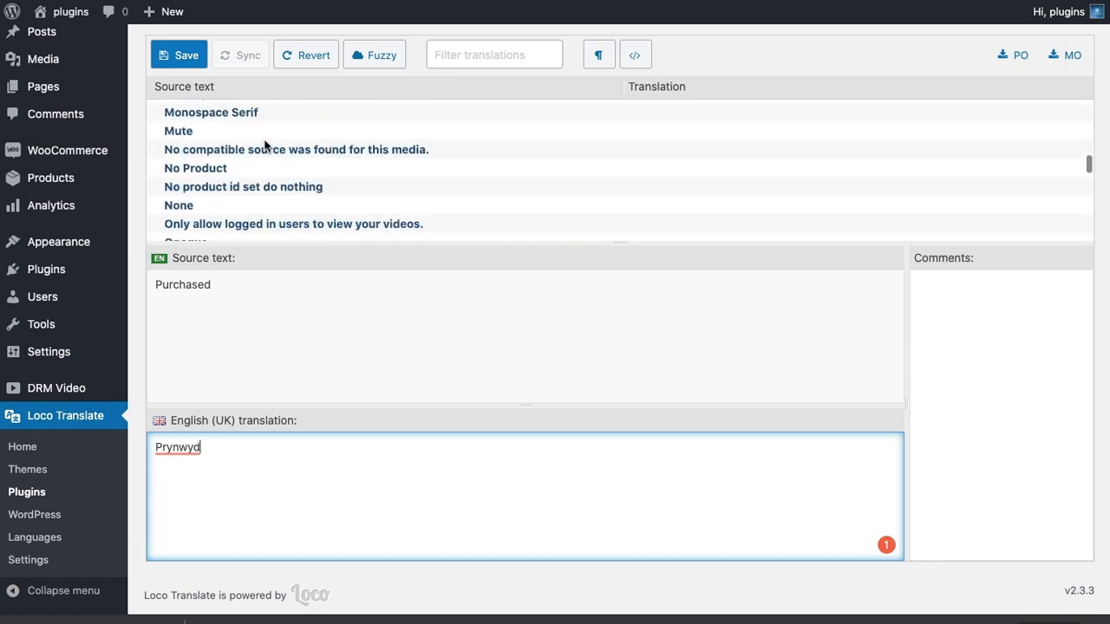
scroll(267, 146, "down", 8)
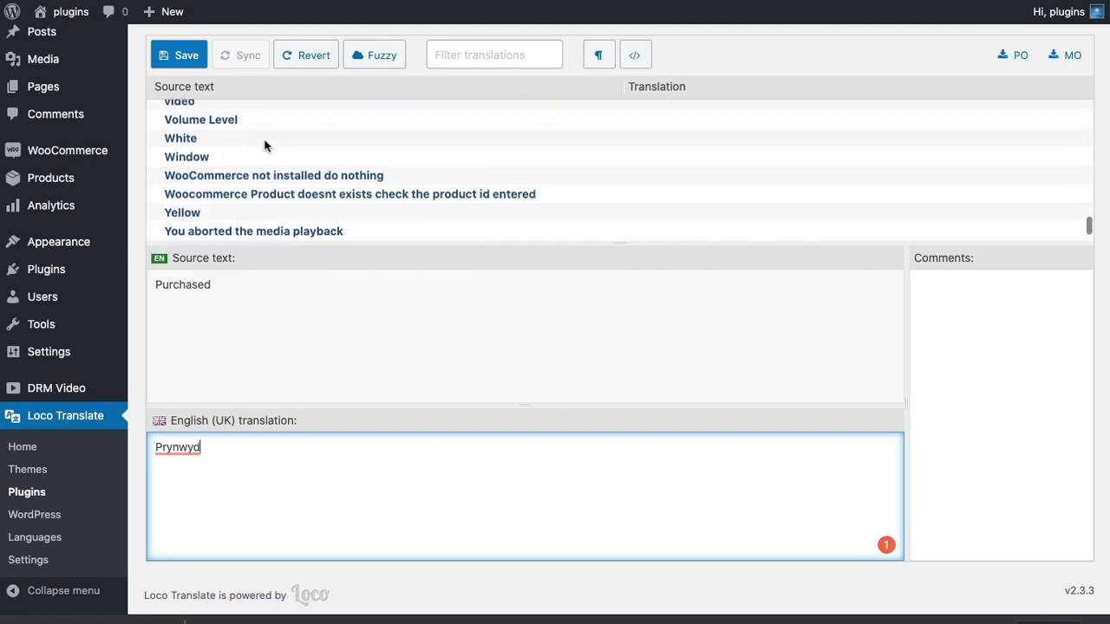
scroll(266, 146, "down", 1)
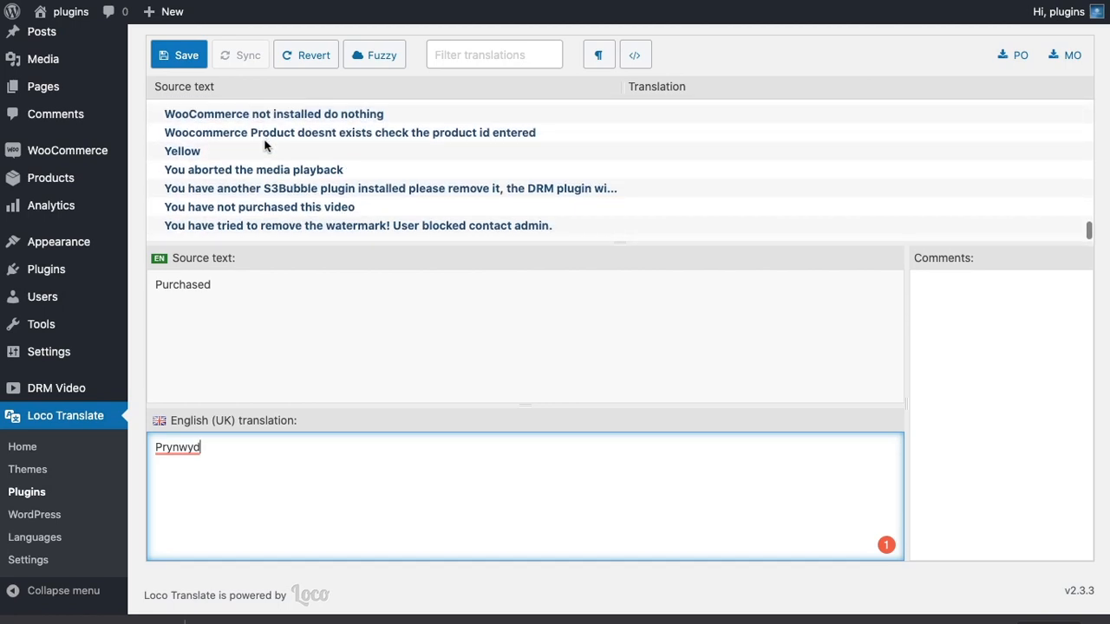
Set the translation of "You have not purchased this video" to "Please buy", then save and sync the translation file.
left_click(248, 206)
left_click(239, 475)
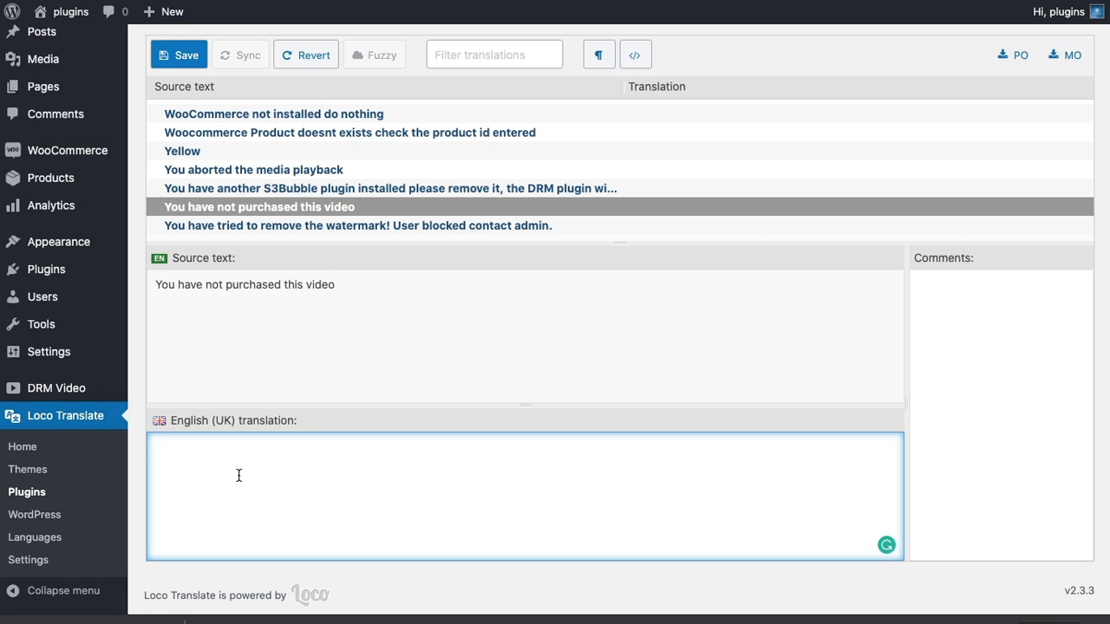
type("P")
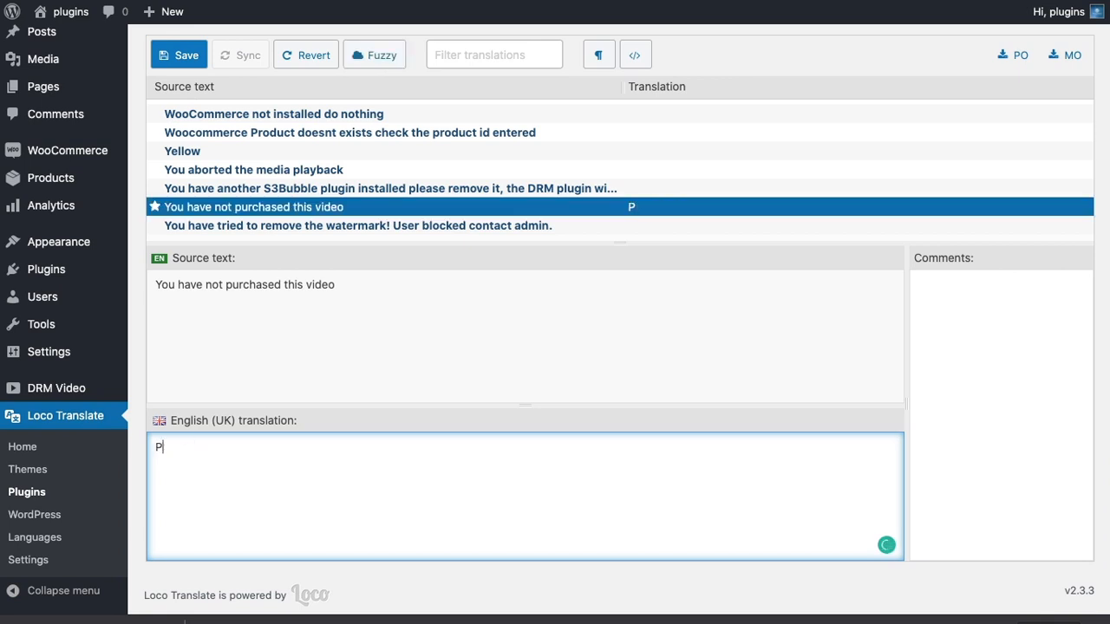
type("Lease buy")
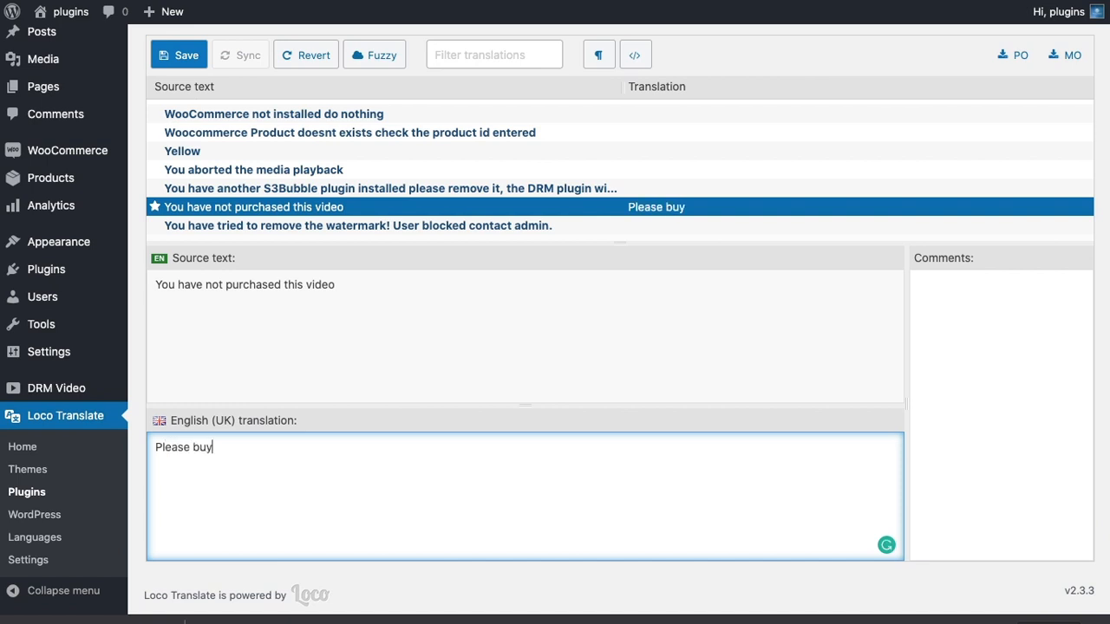
left_click(180, 55)
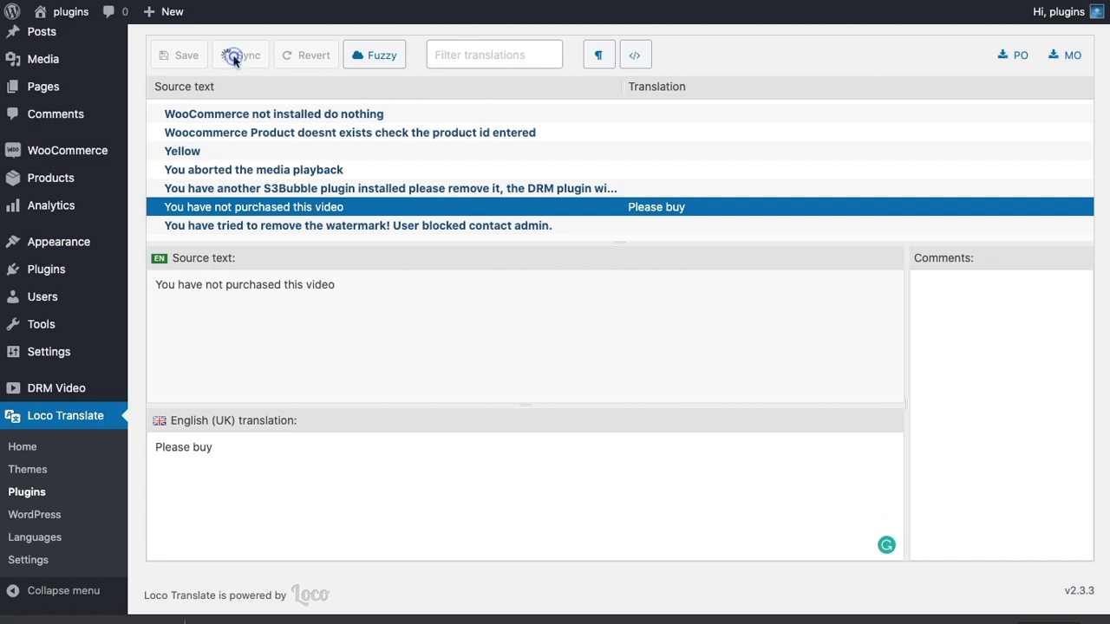
left_click(232, 55)
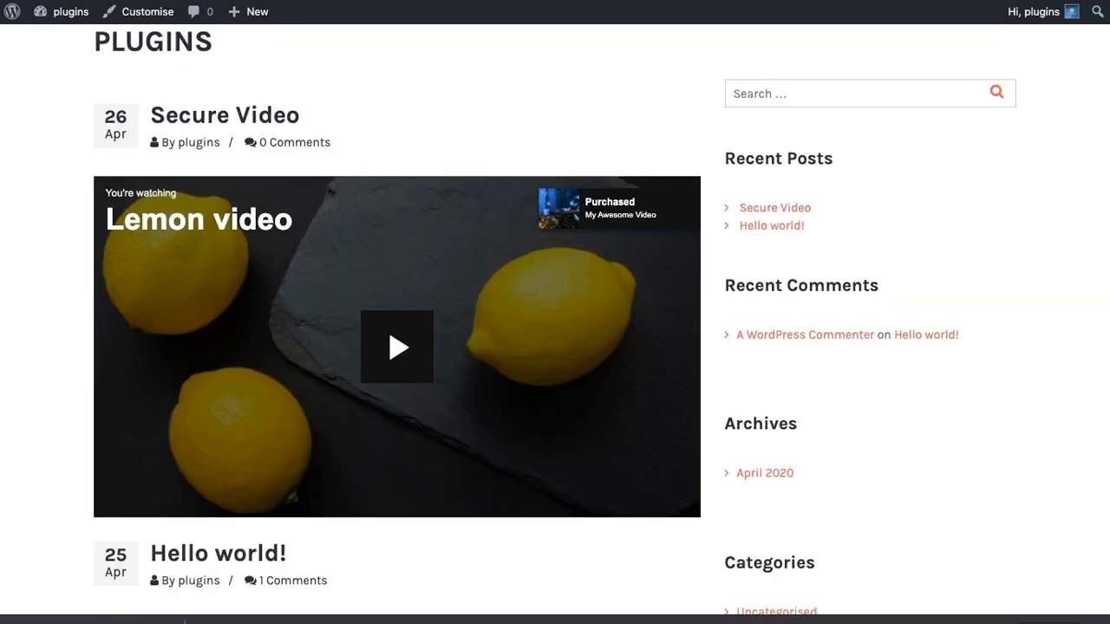
Reload the site's front page, then play and pause the Secure Video post's video to check the player's translated text.
left_click(71, 12)
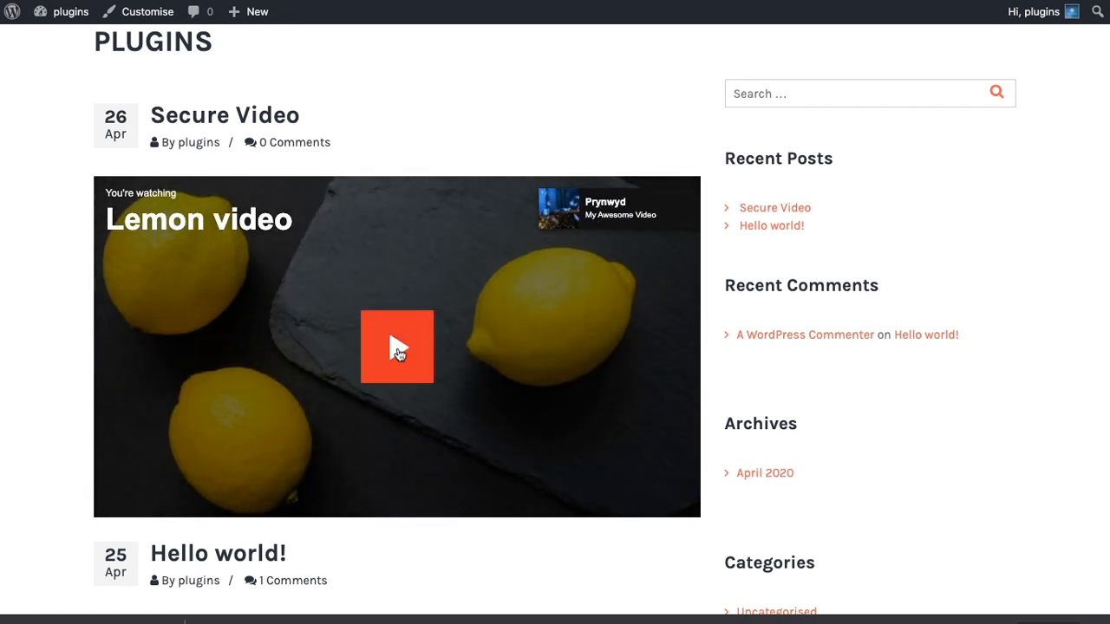
left_click(397, 349)
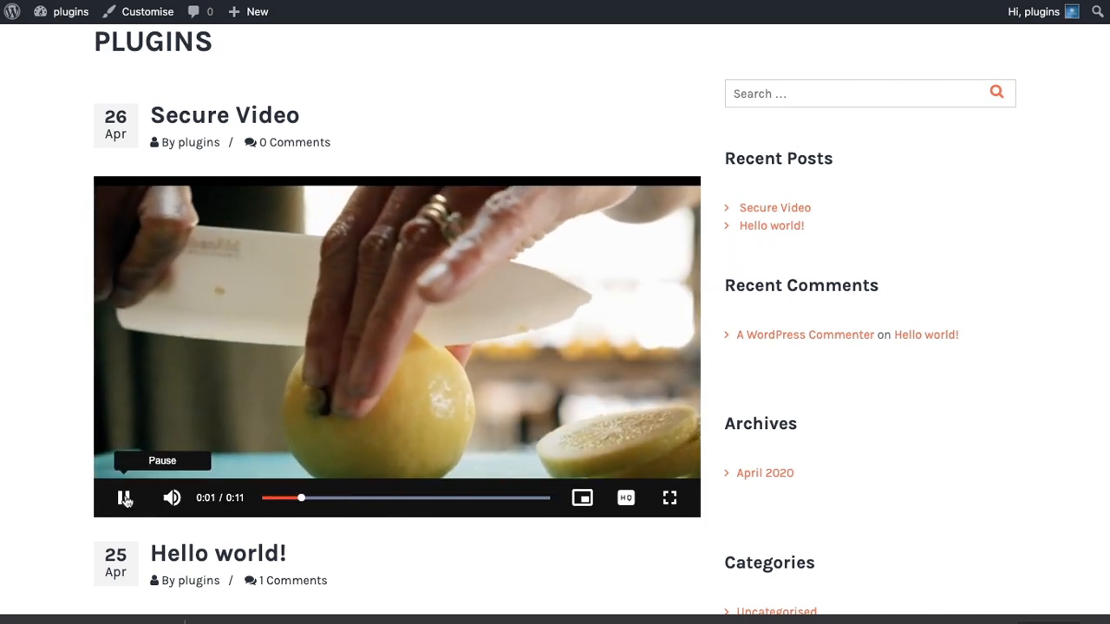
left_click(124, 498)
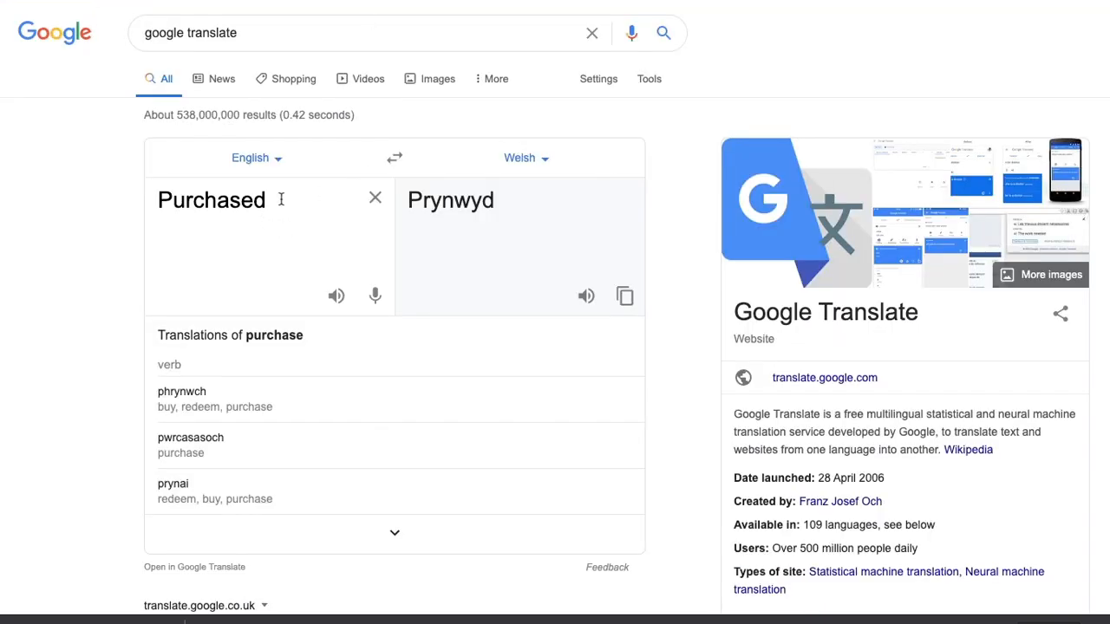
Switch to Google Translate, translate "Play" from English to Welsh and copy the result "Chwarae".
left_click(281, 199)
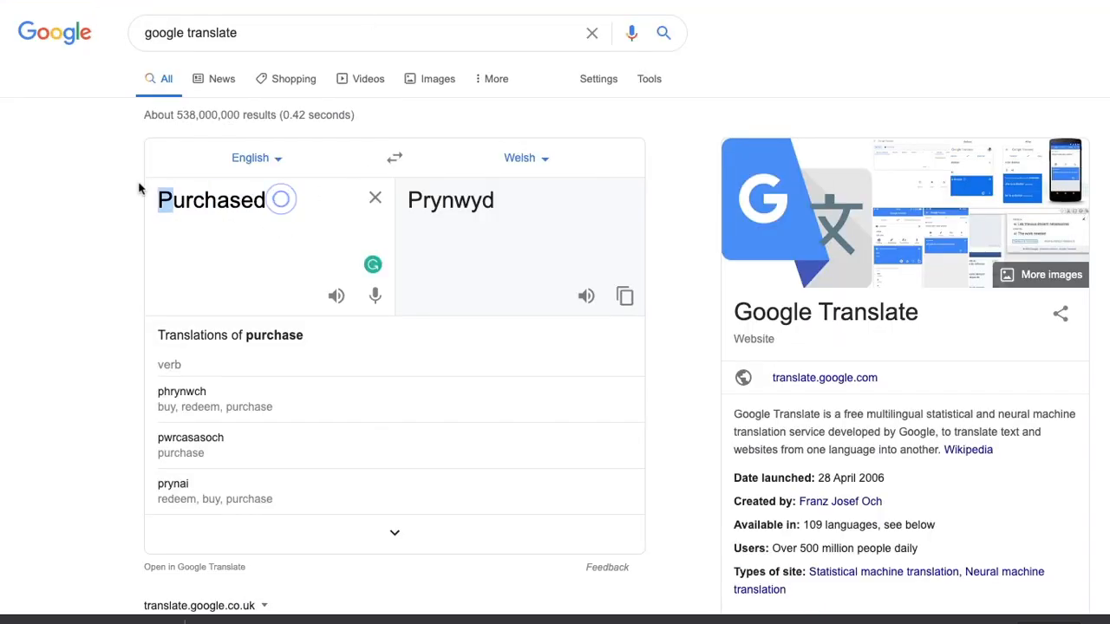
double_click(239, 203)
type("Play")
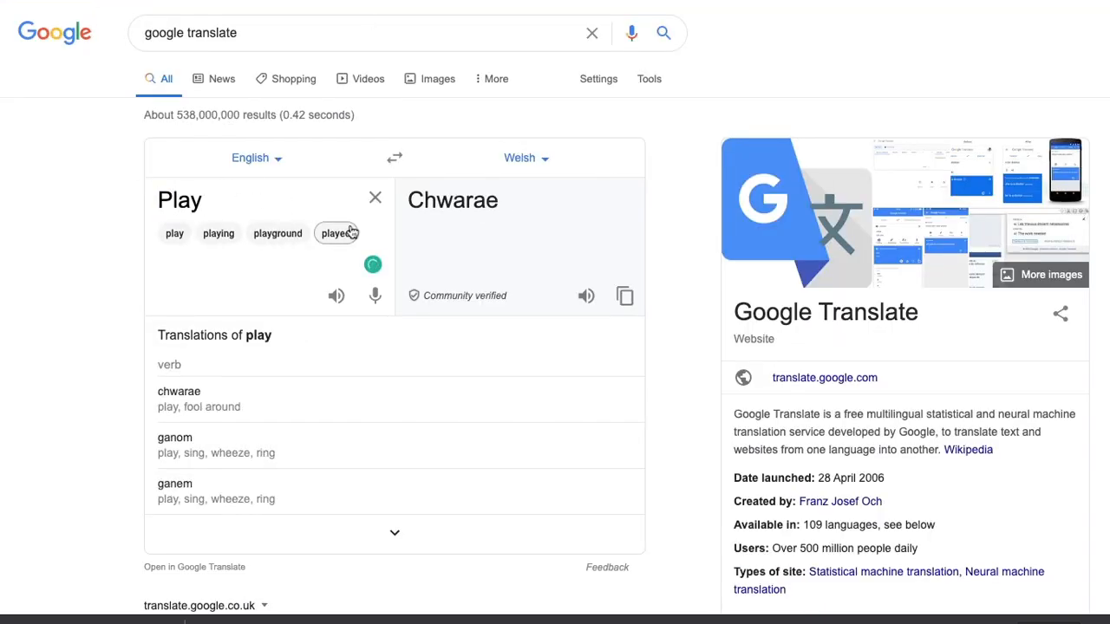
left_click(623, 298)
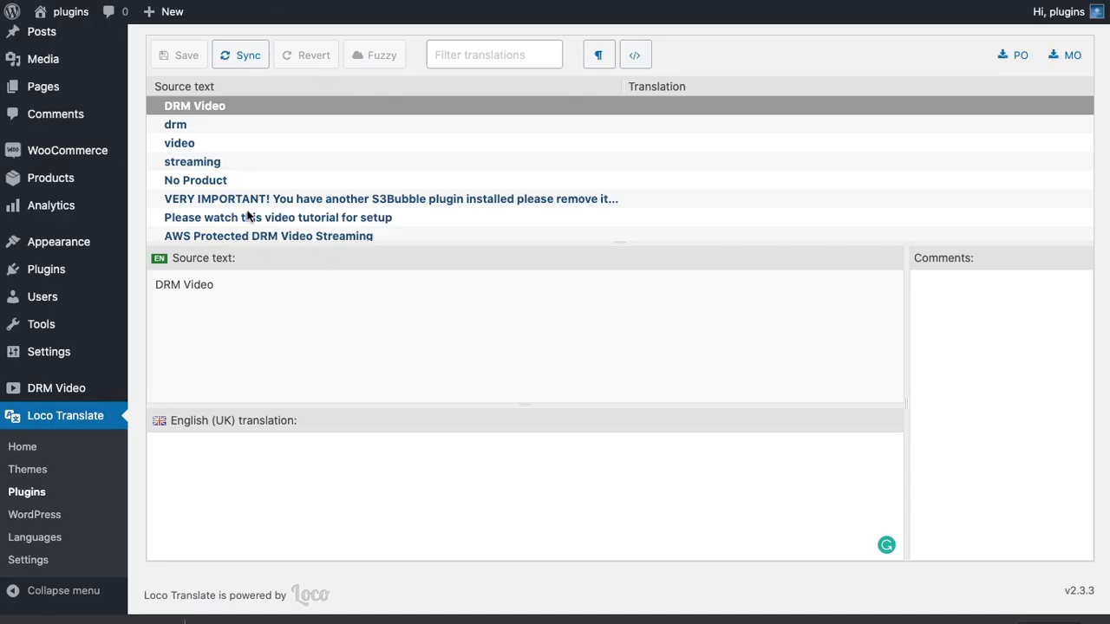
In Loco Translate, set the English (UK) translation of the source string "Play" to "Chwarae" and save the file.
scroll(246, 213, "down", 3)
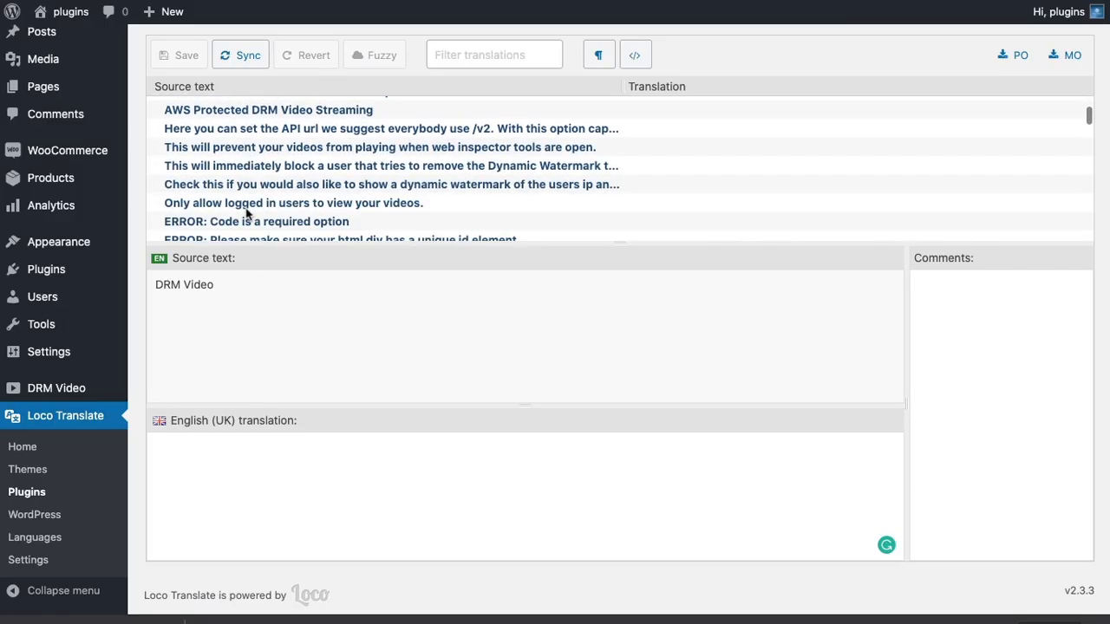
scroll(246, 212, "down", 5)
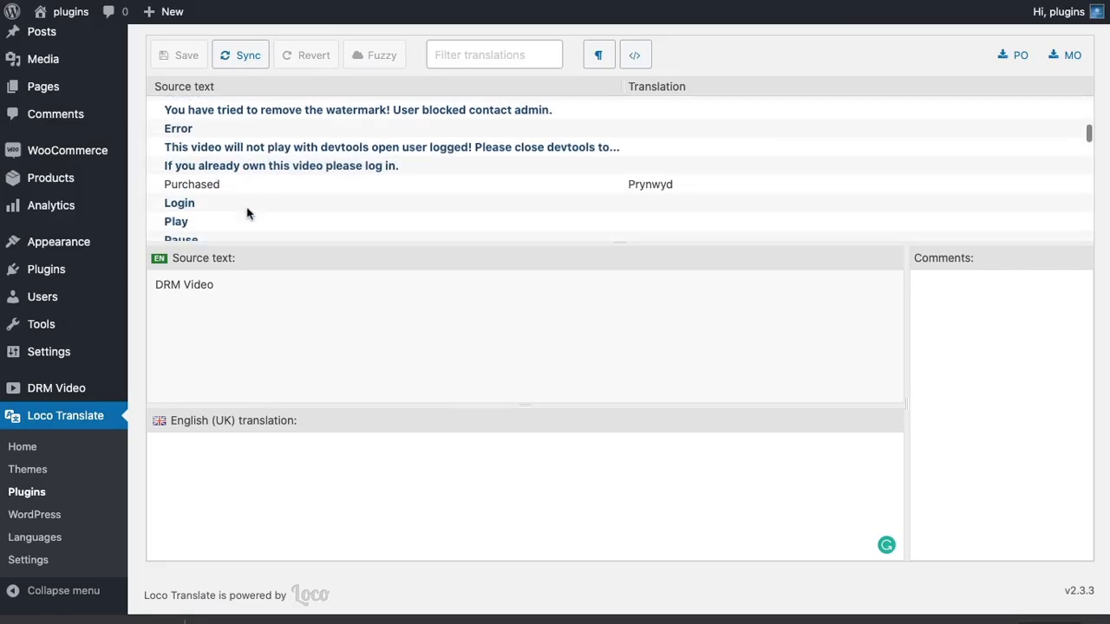
scroll(246, 212, "down", 2)
left_click(226, 173)
left_click(247, 480)
key("ctrl+v")
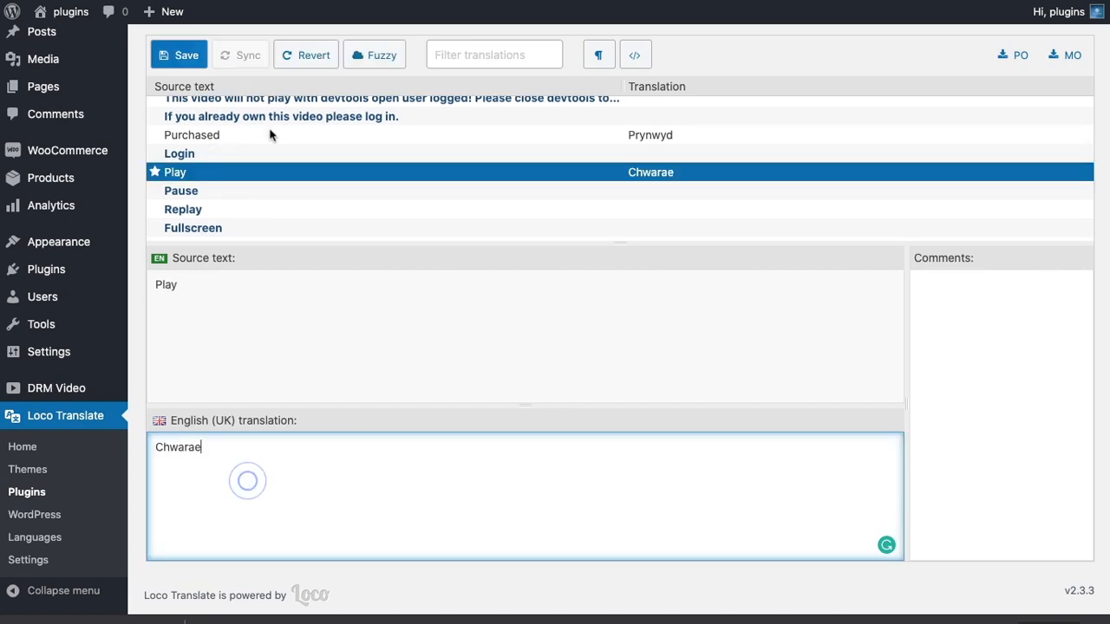
left_click(179, 54)
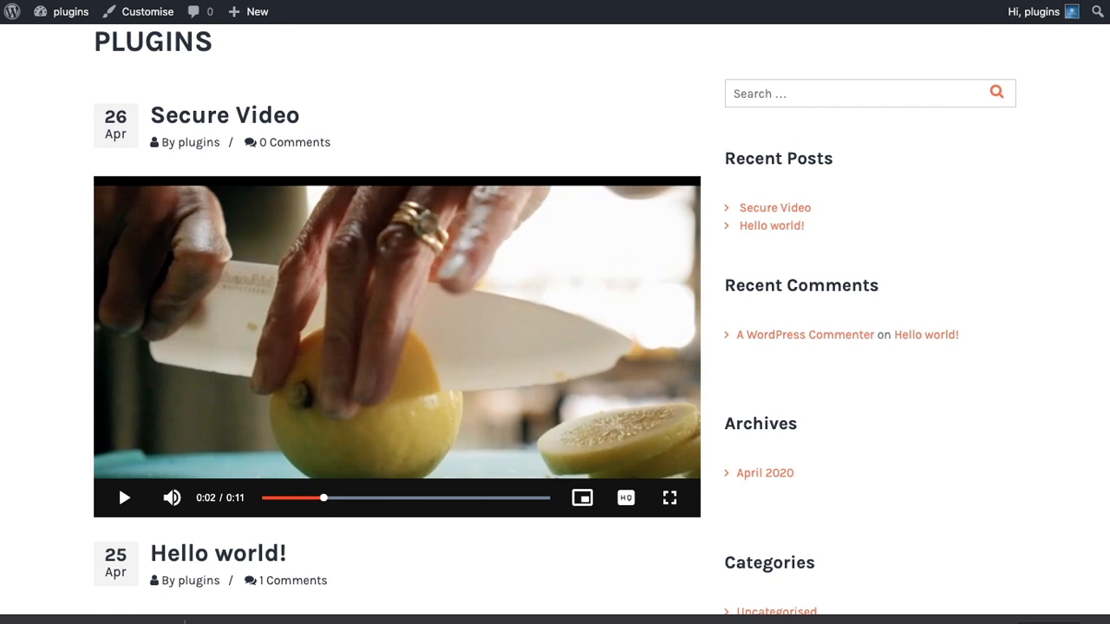
Refresh the site's front page, start the Lemon video and pause it to check the translated play control label.
key("super+r")
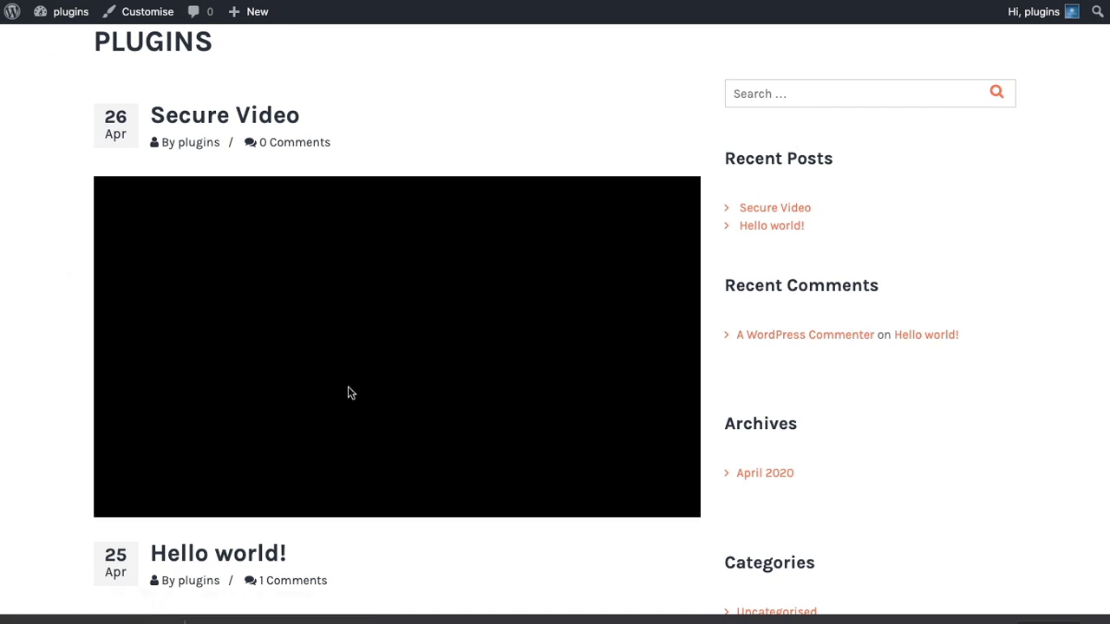
left_click(386, 351)
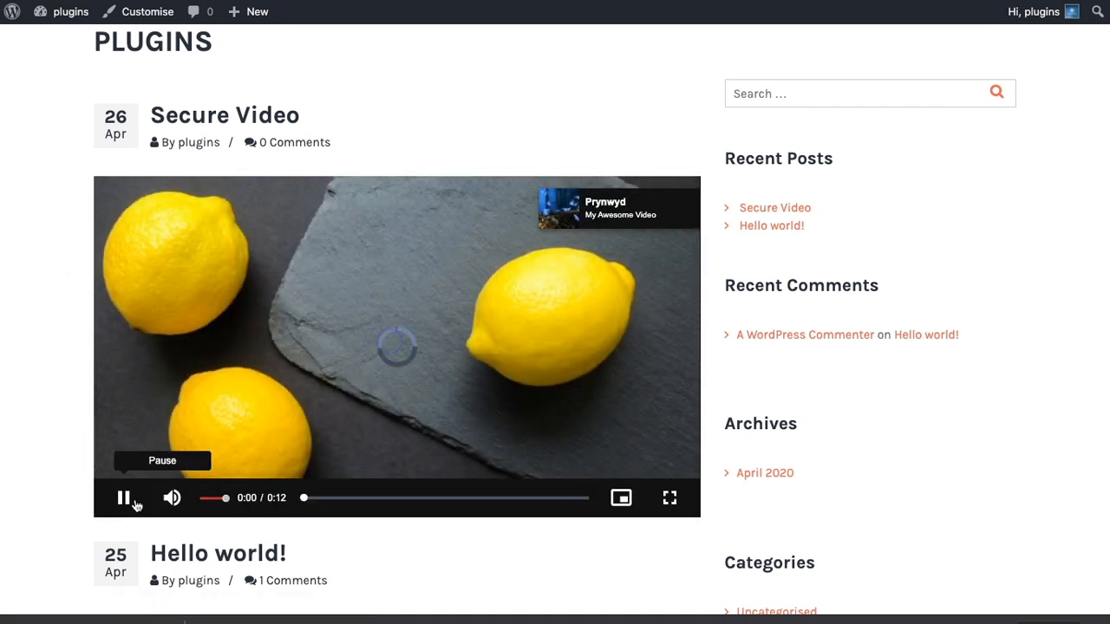
left_click(123, 498)
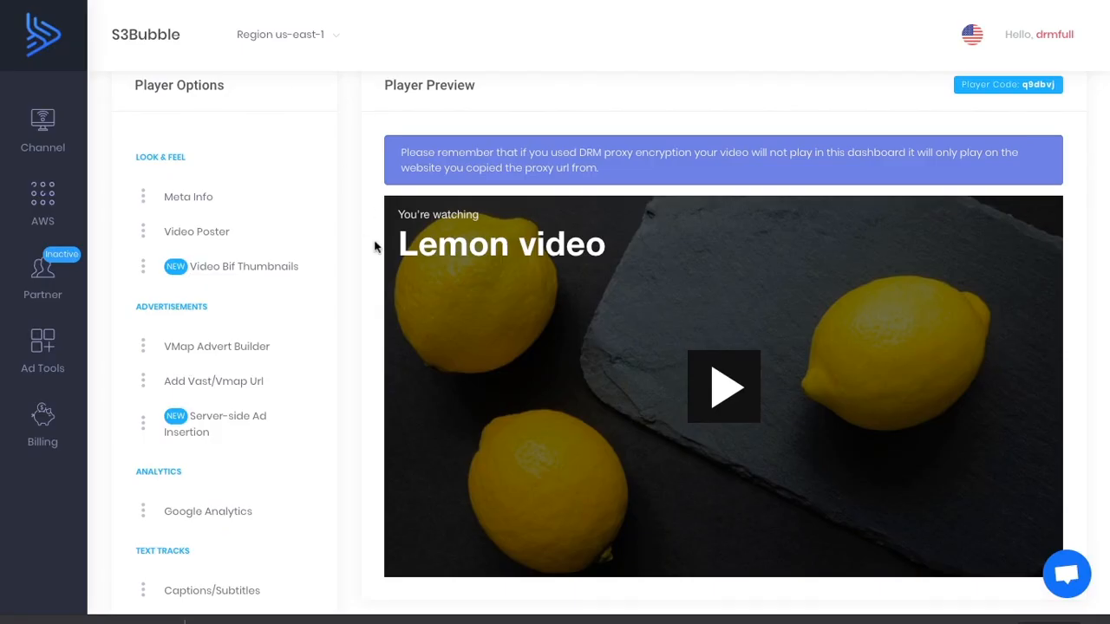
In the S3Bubble dashboard, open the channel's analytics settings, paste the Google UA tracking code and submit it.
scroll(345, 237, "up", 2)
mouse_move(45, 130)
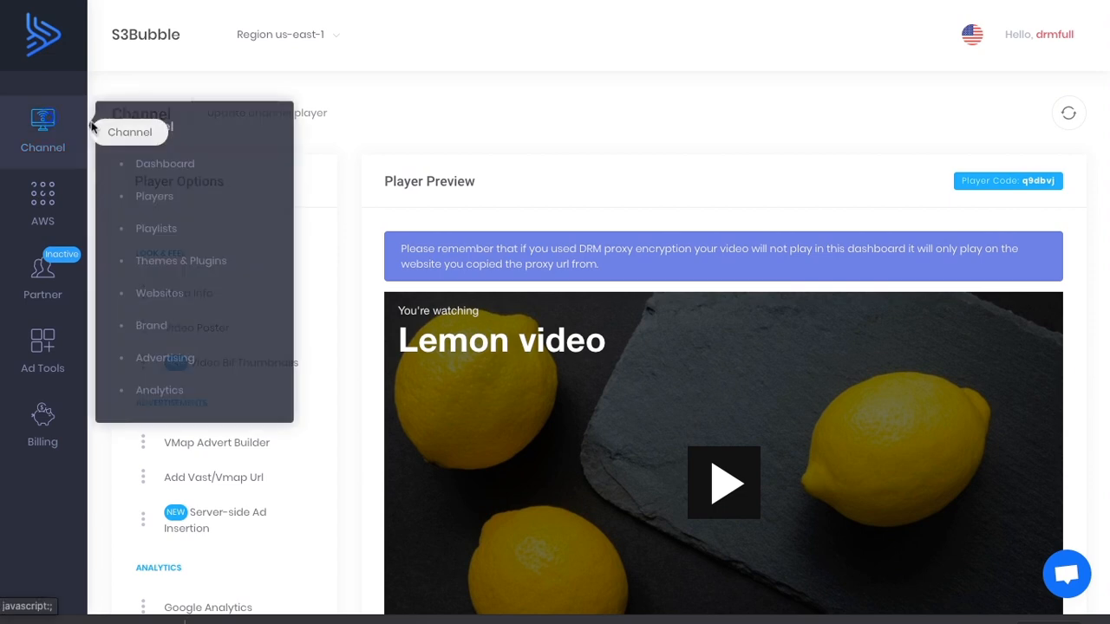
left_click(162, 388)
left_click(223, 274)
key("ctrl+v")
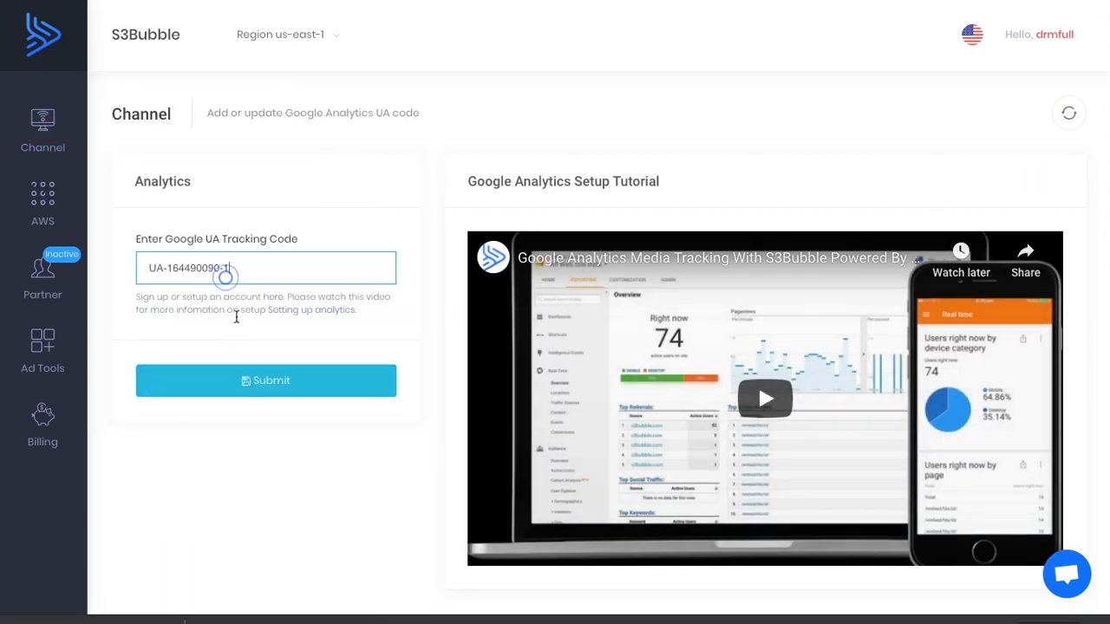
left_click(247, 381)
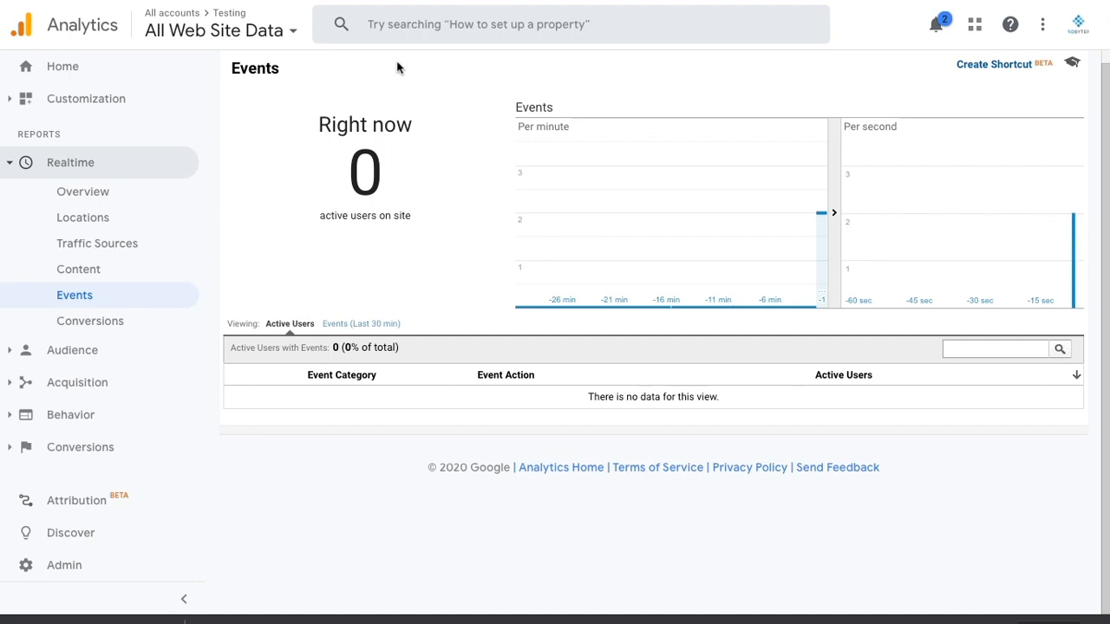
In Google Analytics' realtime events report, open the s3bubble.Video event category to view its actions and labels.
scroll(459, 246, "up", 1)
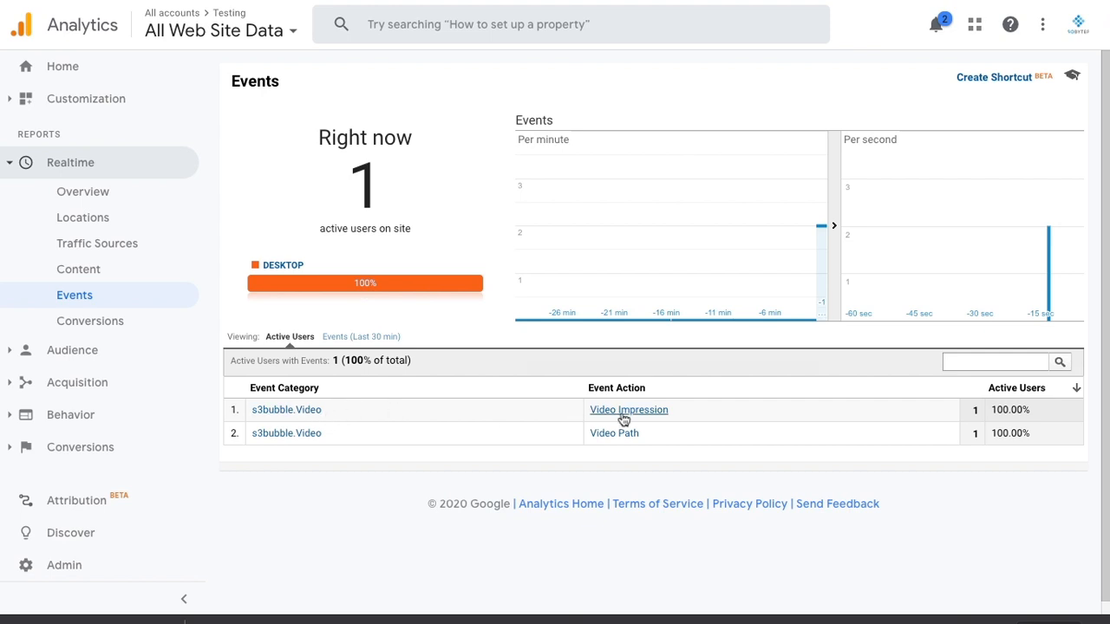
left_click(317, 414)
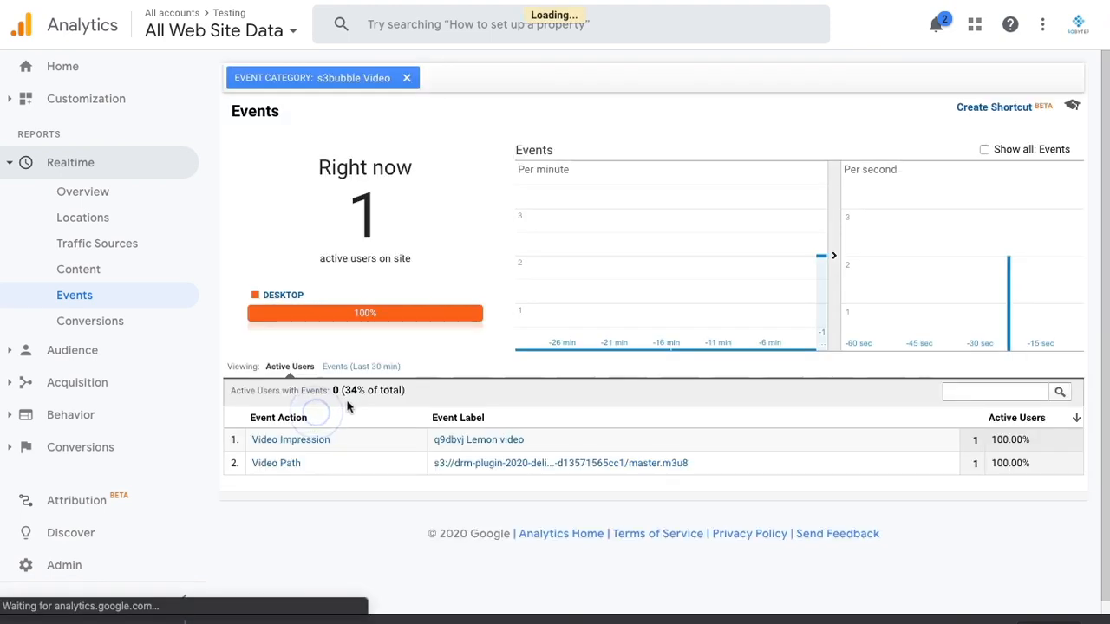
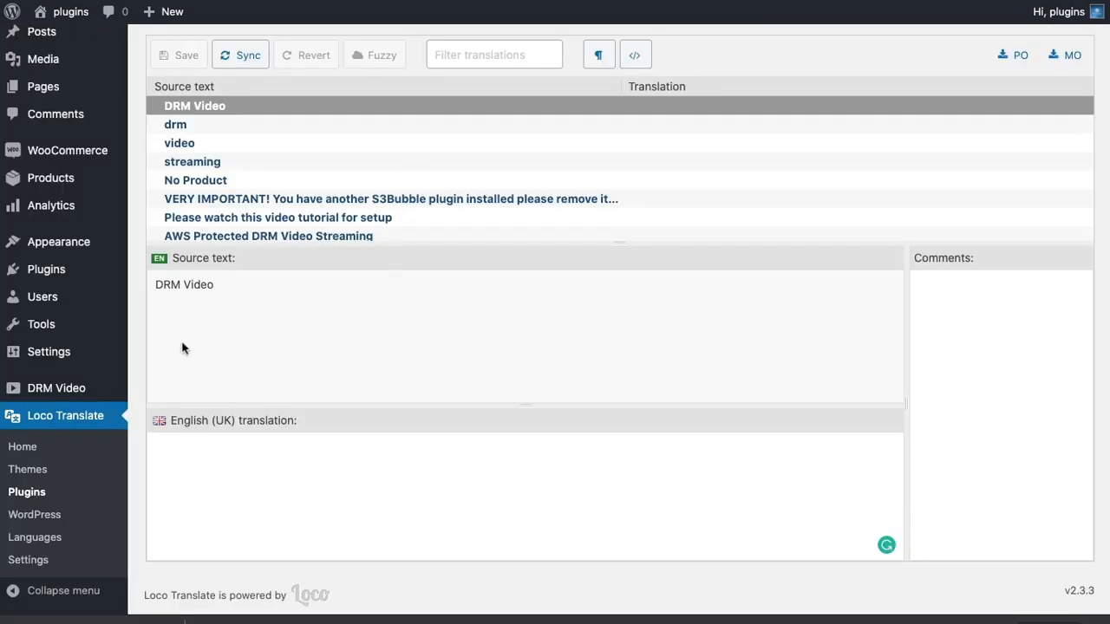
Open the Secure Video post for editing from the WordPress posts list.
scroll(143, 314, "up", 3)
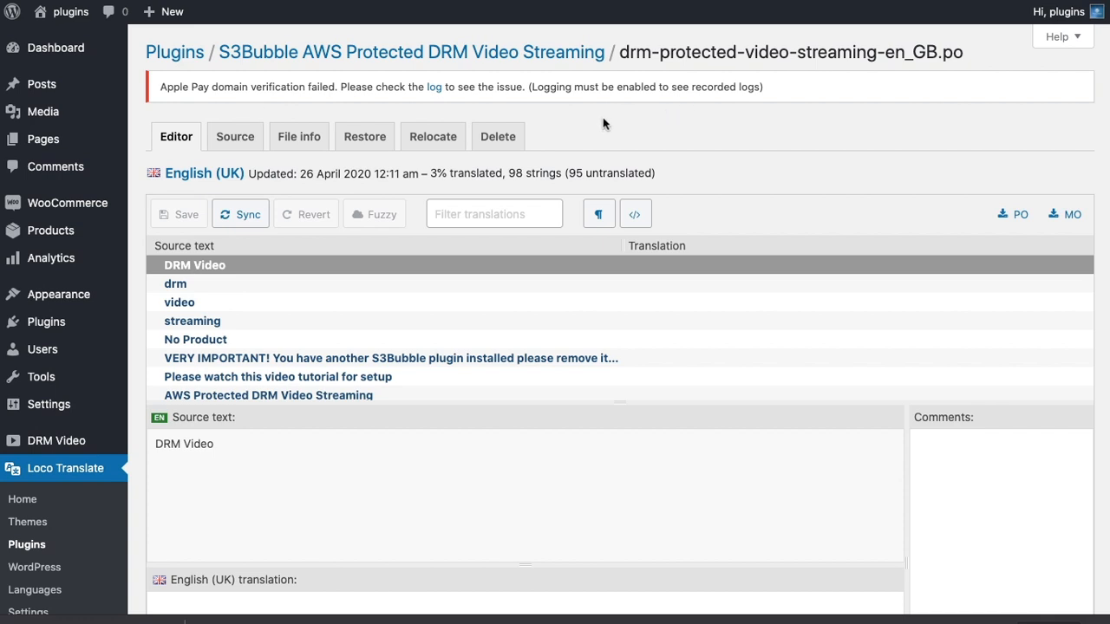
mouse_move(64, 90)
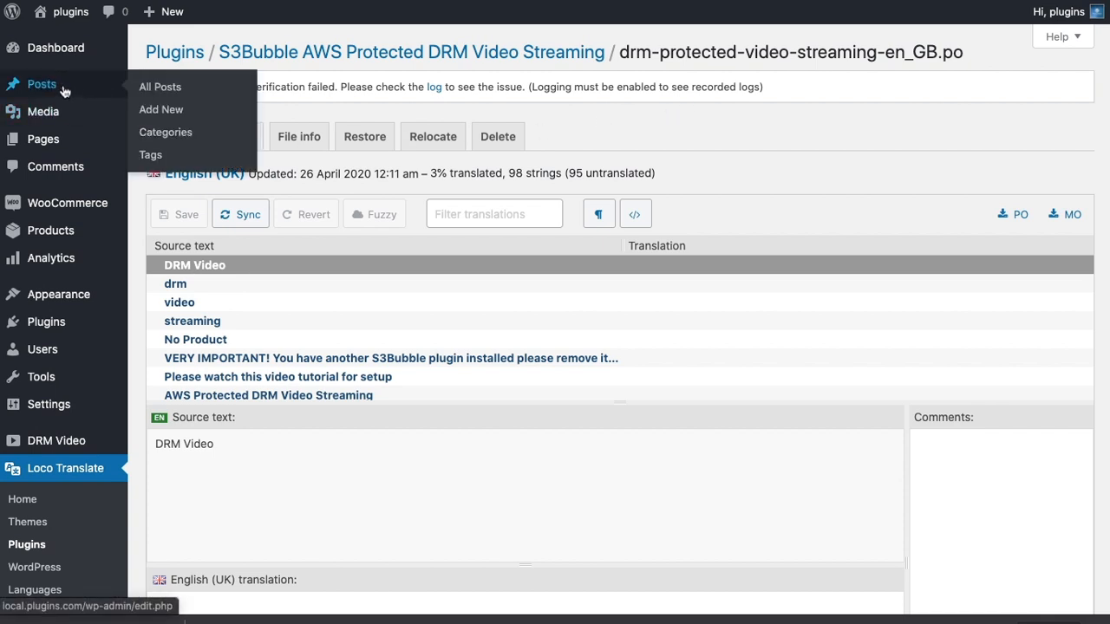
left_click(57, 90)
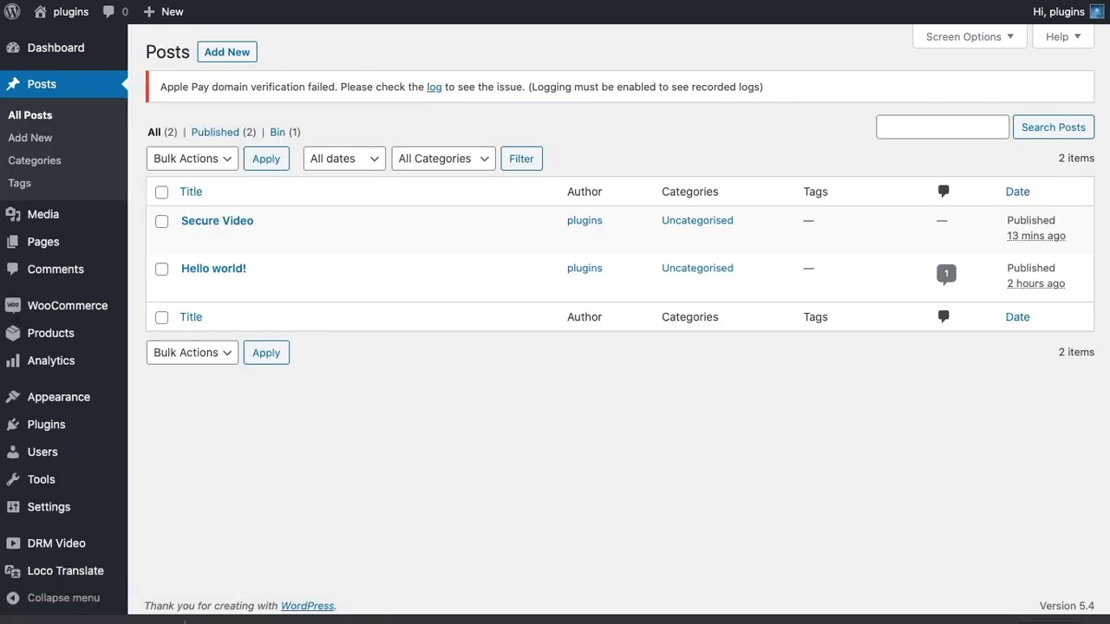
left_click(190, 239)
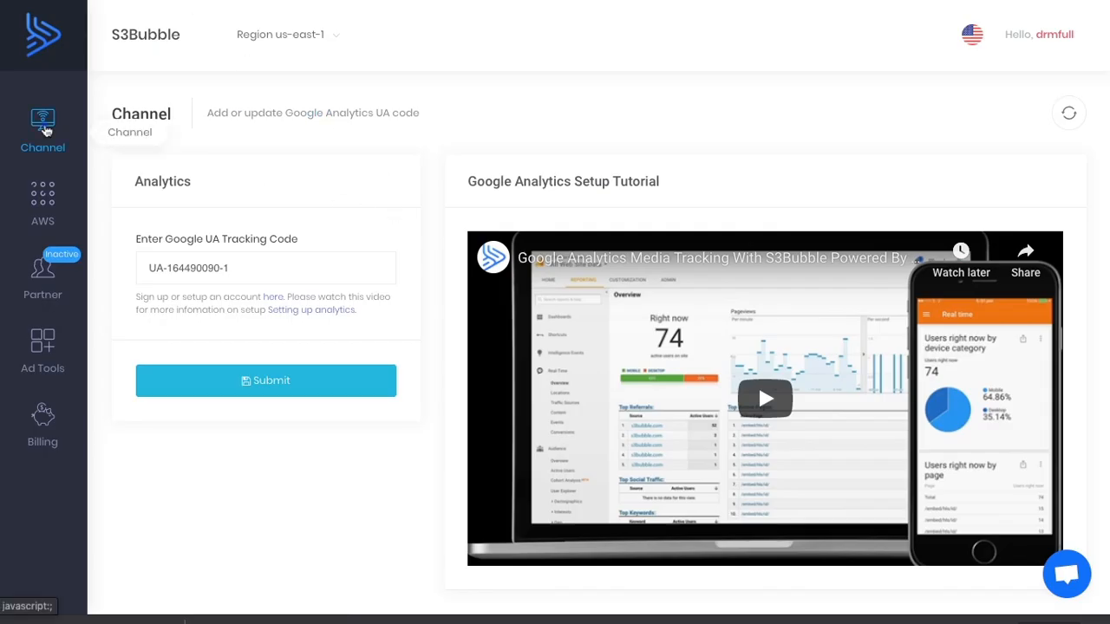
In the S3Bubble dashboard, open the channel player with code q9dbvj and copy its basic WordPress HTML shortcode.
mouse_move(42, 130)
left_click(159, 194)
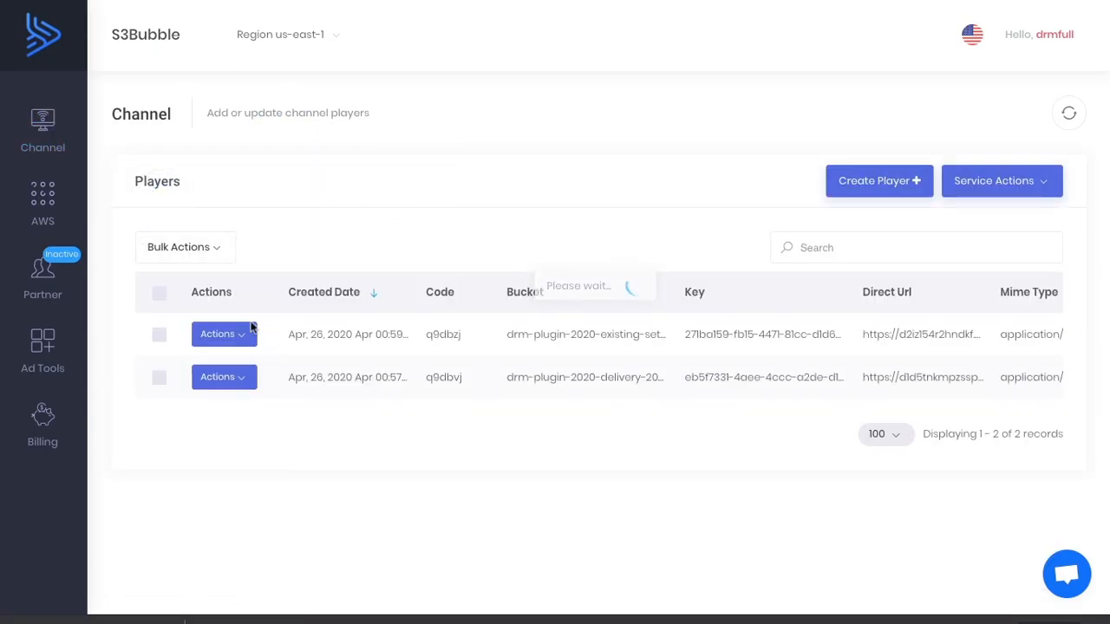
left_click(237, 382)
left_click(286, 190)
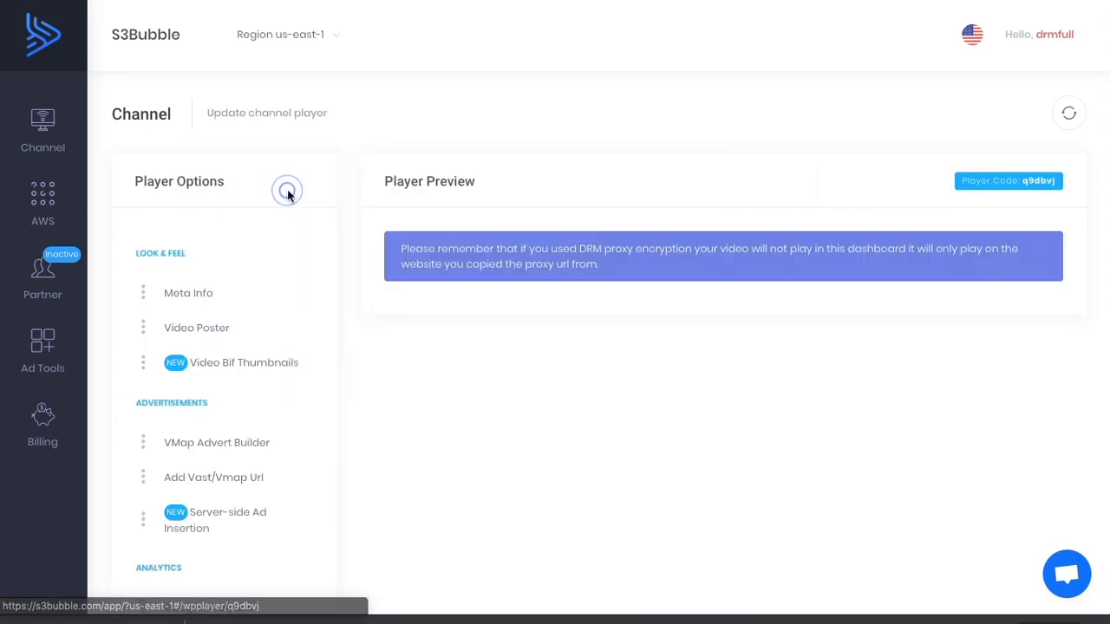
scroll(637, 315, "down", 5)
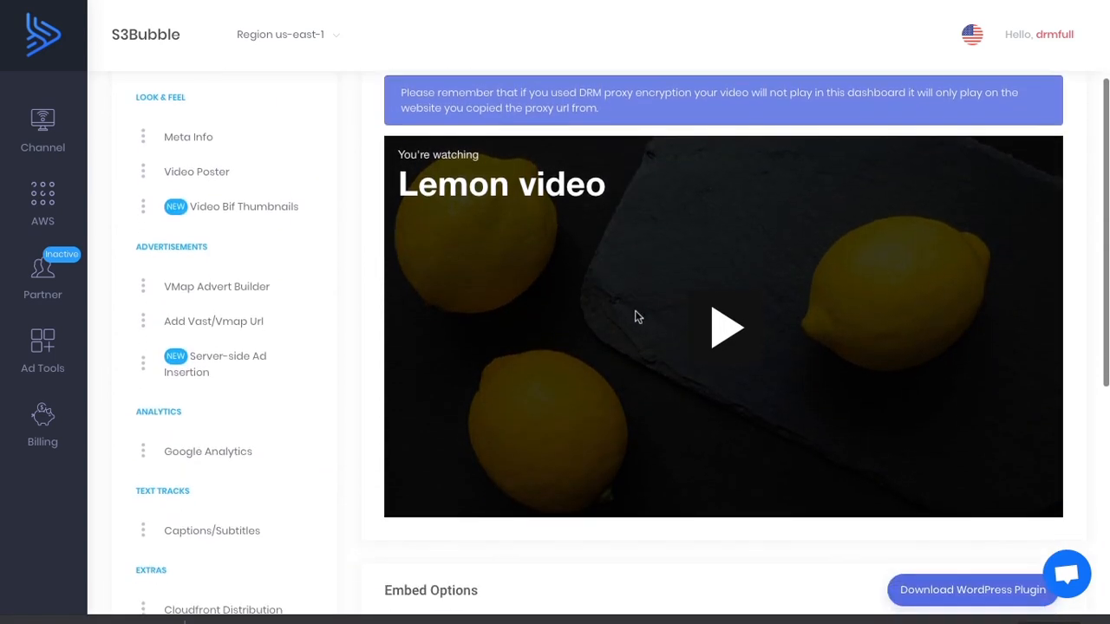
left_click_drag(395, 497, 748, 498)
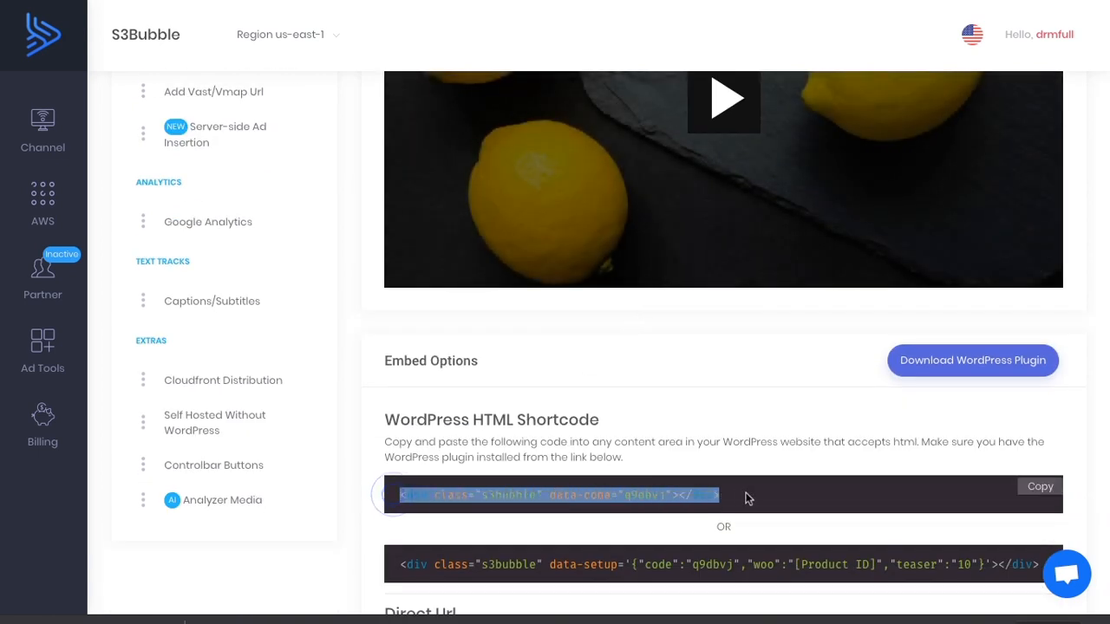
left_click(1034, 496)
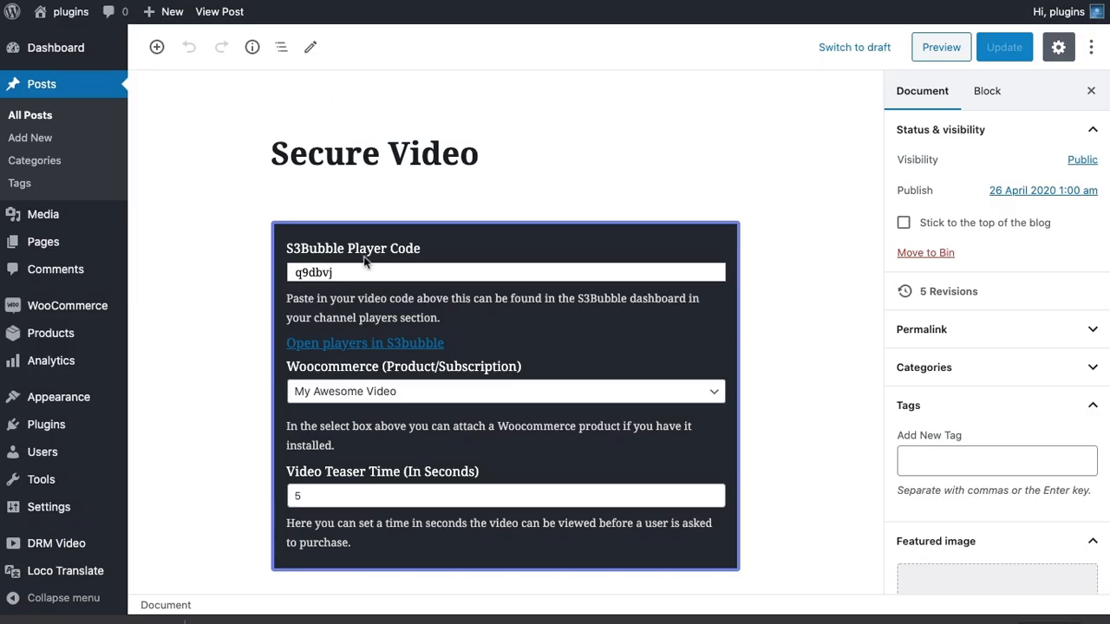
Back in WordPress, look up the ID of the My Awesome Video product in the WooCommerce products list.
scroll(364, 260, "down", 2)
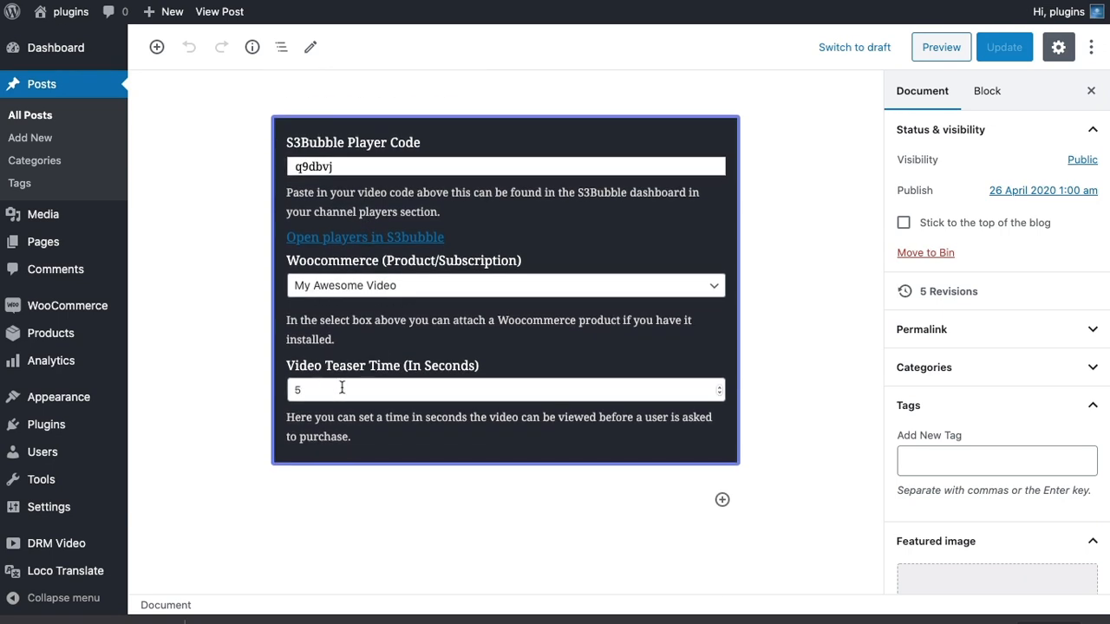
scroll(408, 395, "down", 2)
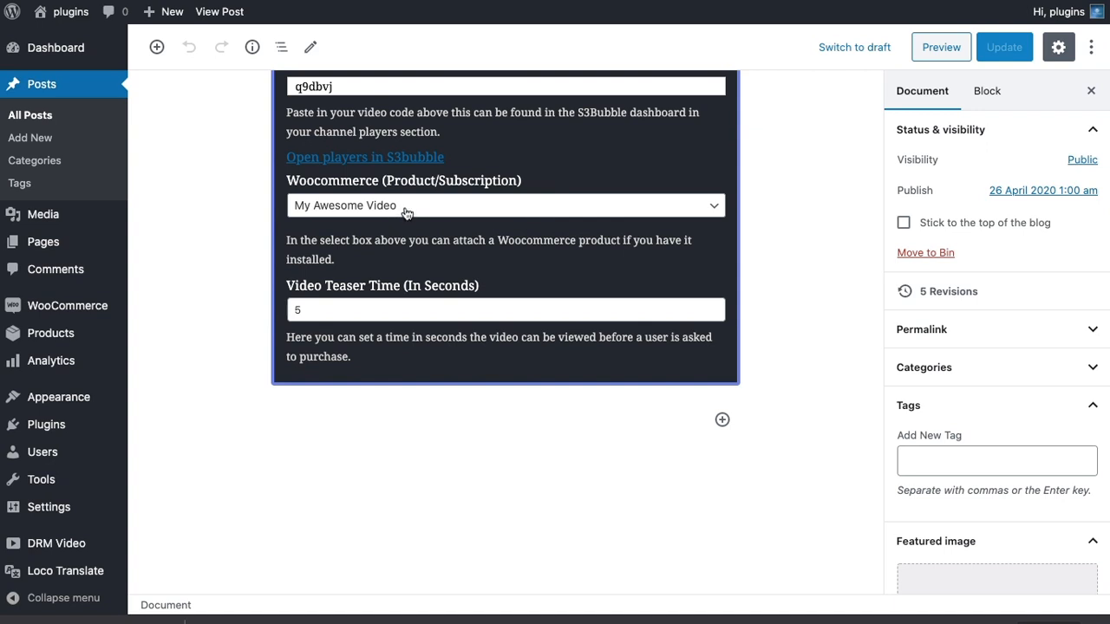
left_click(57, 342)
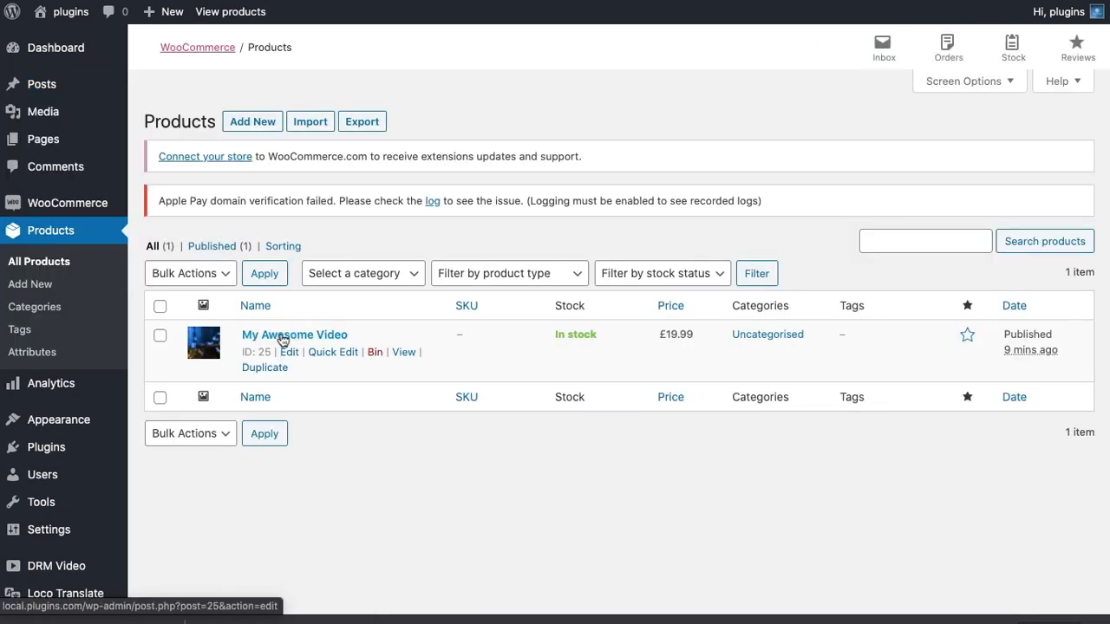
left_click(283, 340)
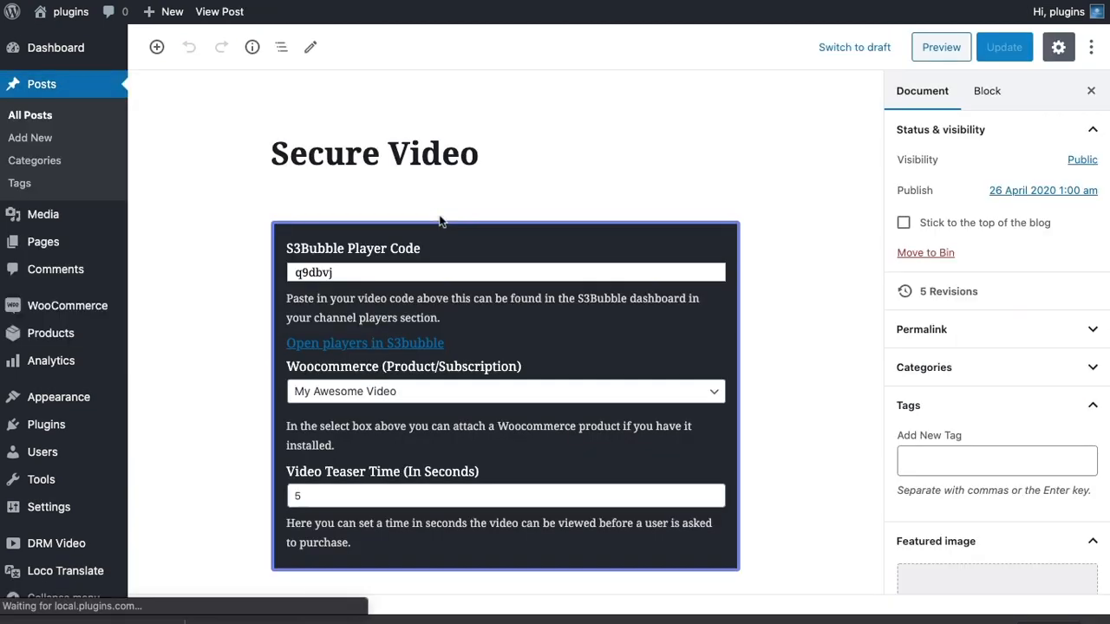
Add a Custom HTML block below the DRM Video block in the Secure Video post and paste the copied shortcode into it.
scroll(449, 212, "down", 5)
left_click(721, 388)
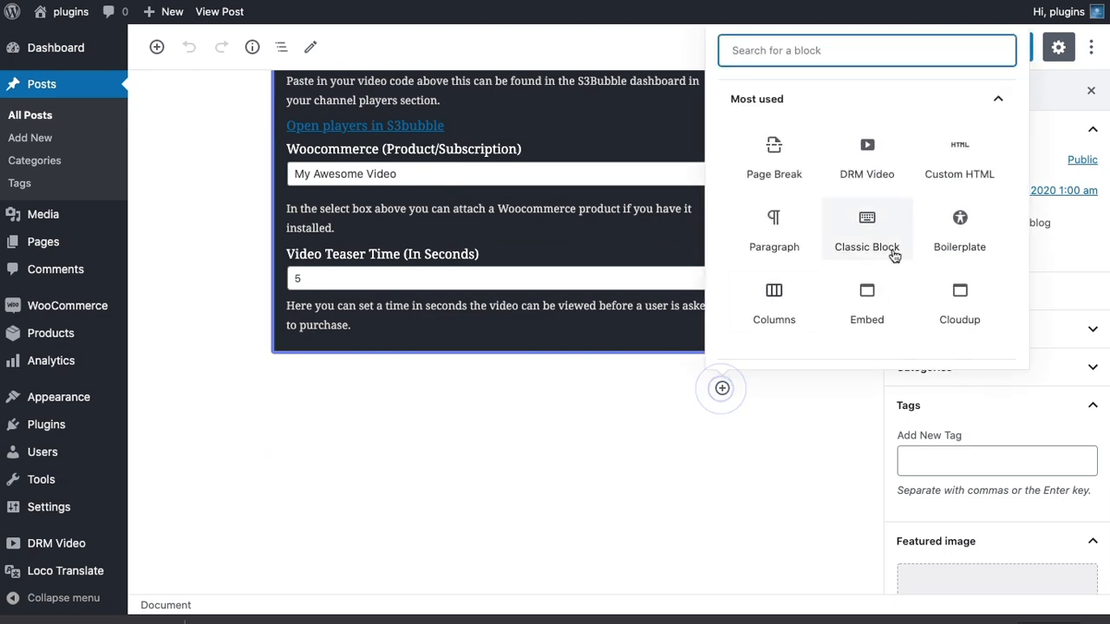
left_click(958, 161)
key("ctrl+v")
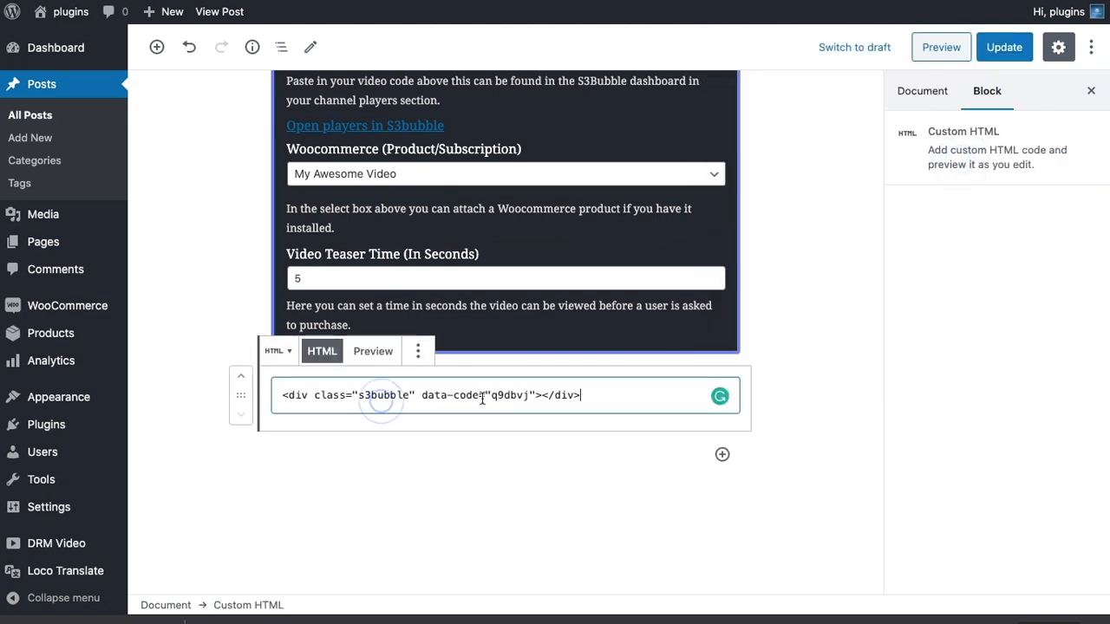
Duplicate the data-code attribute inside the pasted div and change the copy to data-woo="25".
left_click_drag(422, 396, 533, 397)
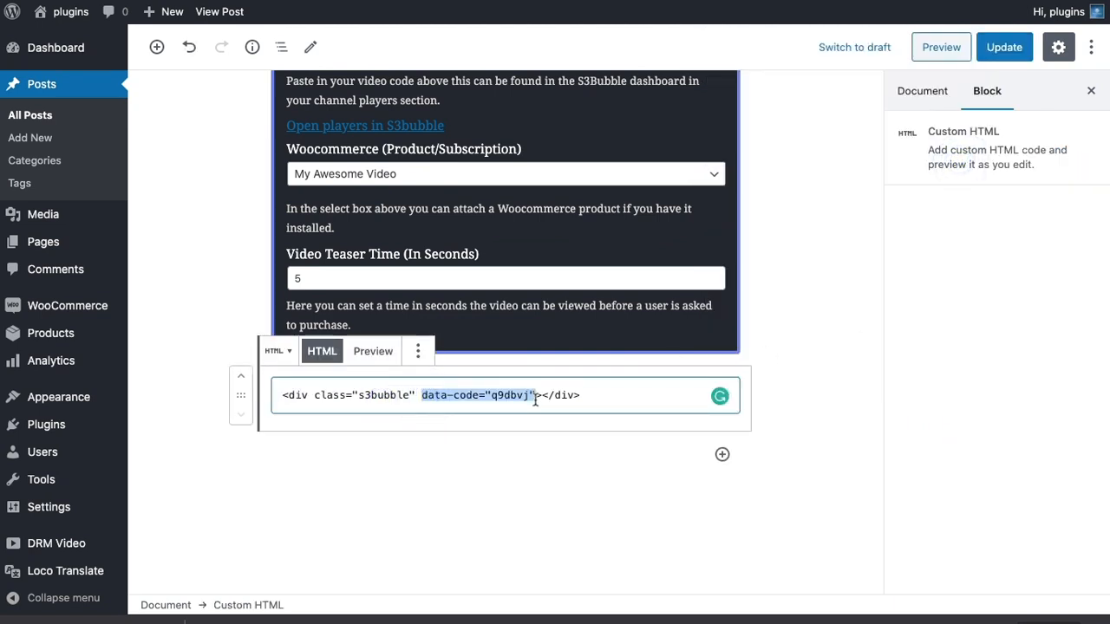
left_click(536, 397)
key("ctrl+v")
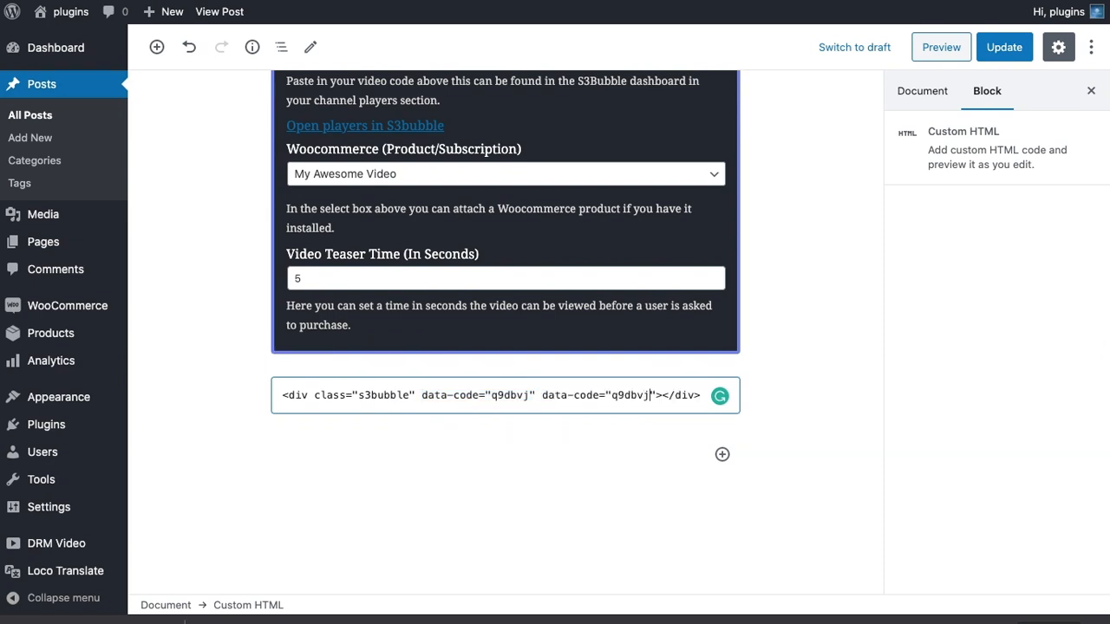
key("BackSpace")
key("BackSpace")
key("BackSpace")
key("BackSpace")
key("BackSpace")
key("BackSpace")
type("25")
key("BackSpace")
key("BackSpace")
key("BackSpace")
key("BackSpace")
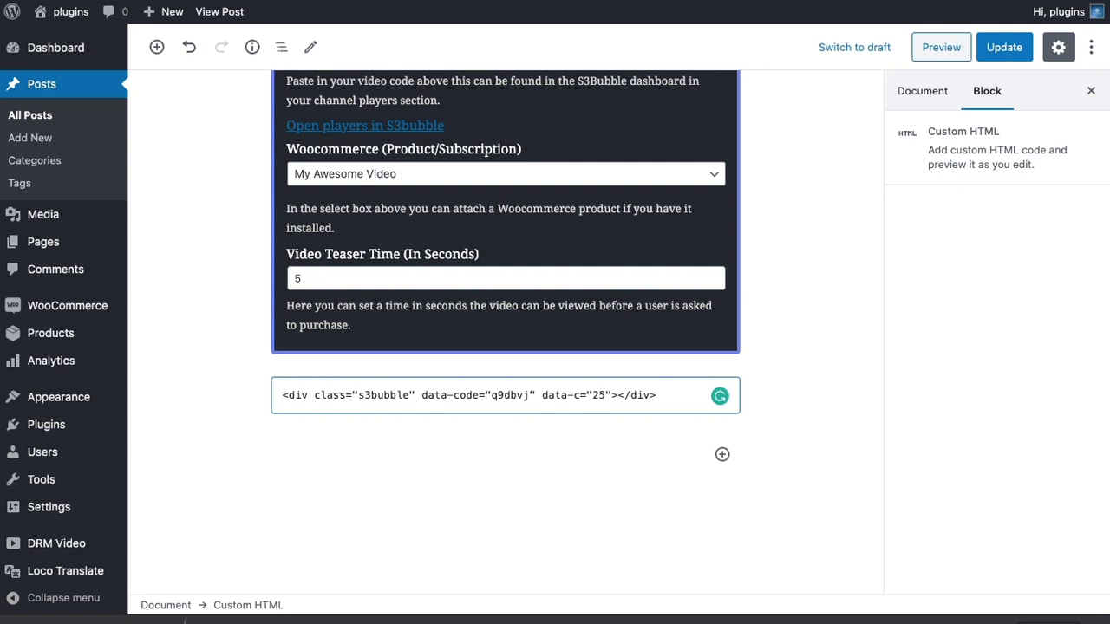
type("woo")
Paste another copy of the attribute after data-woo and change it to datateaser="5".
key("ctrl+v")
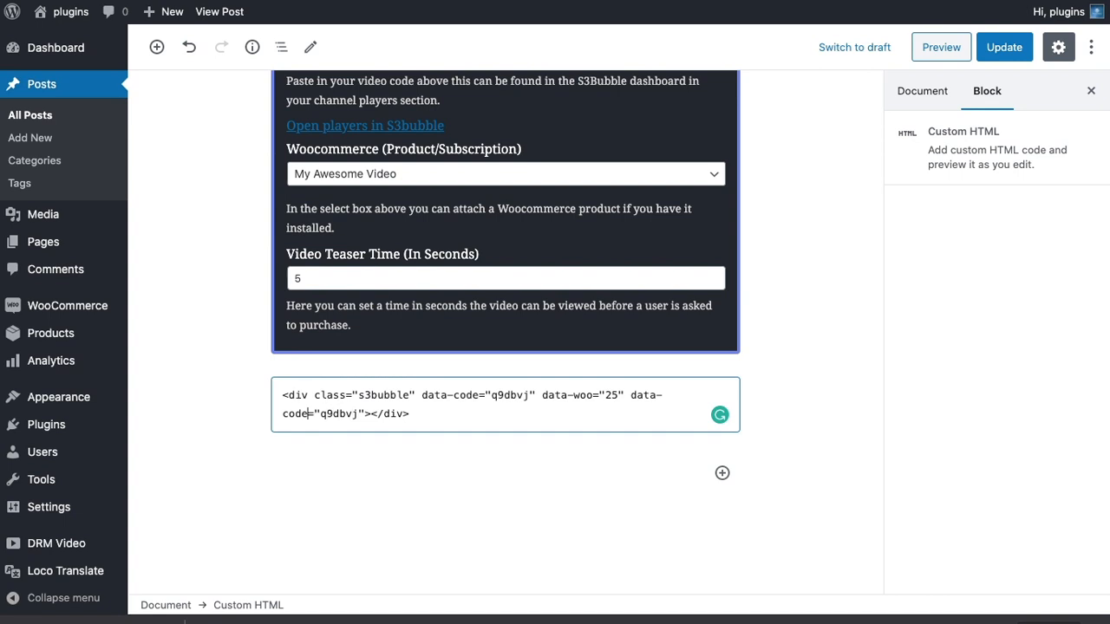
key("BackSpace")
key("BackSpace")
key("BackSpace")
key("BackSpace")
key("BackSpace")
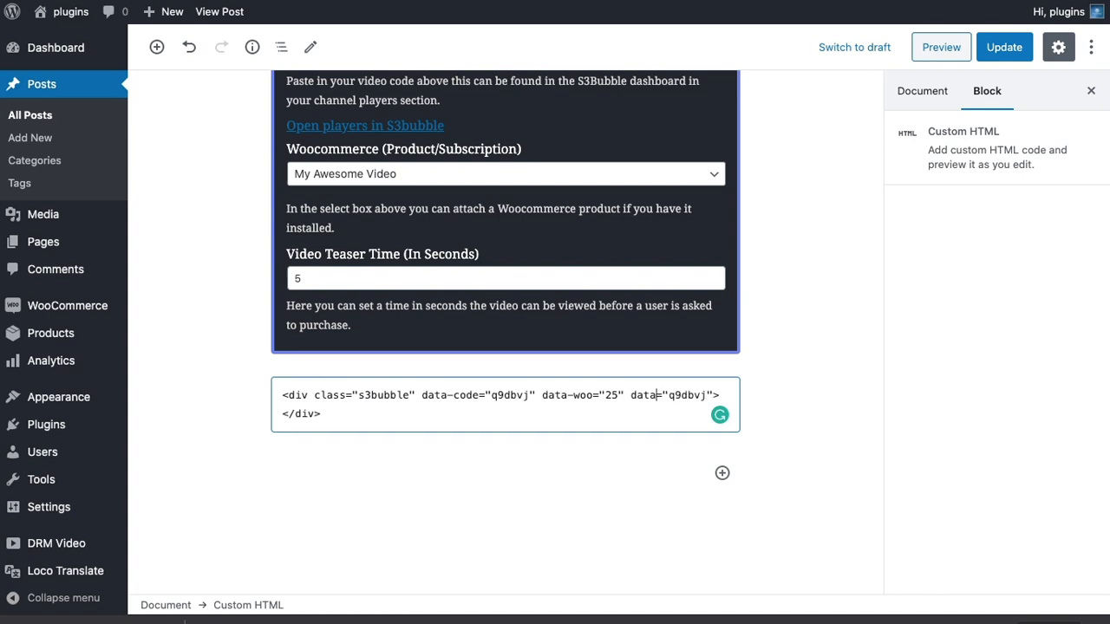
type("teser")
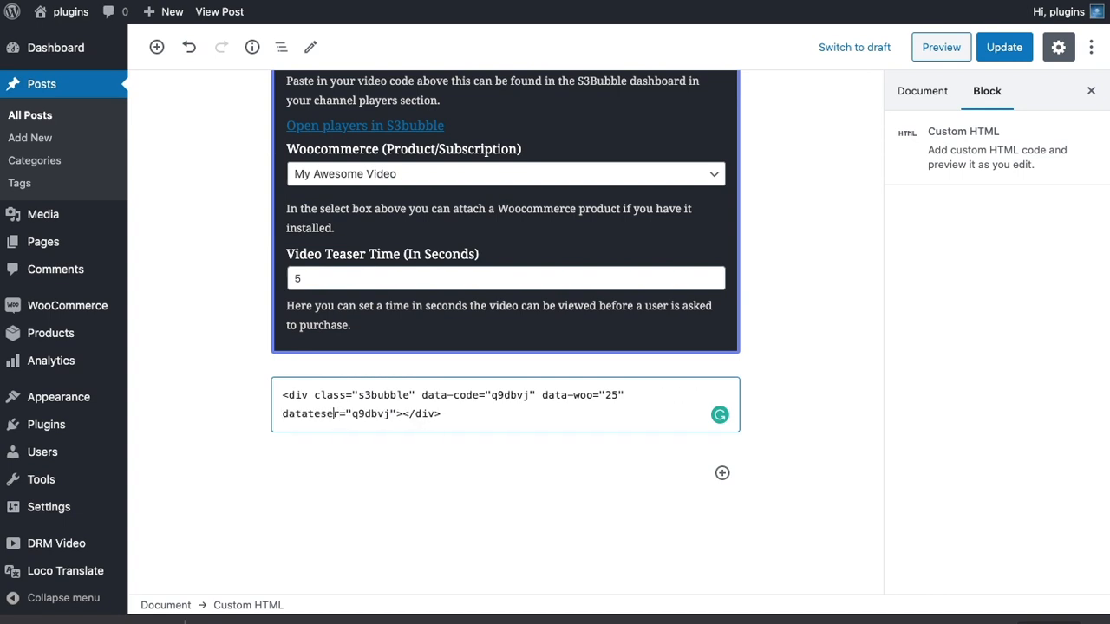
type("a")
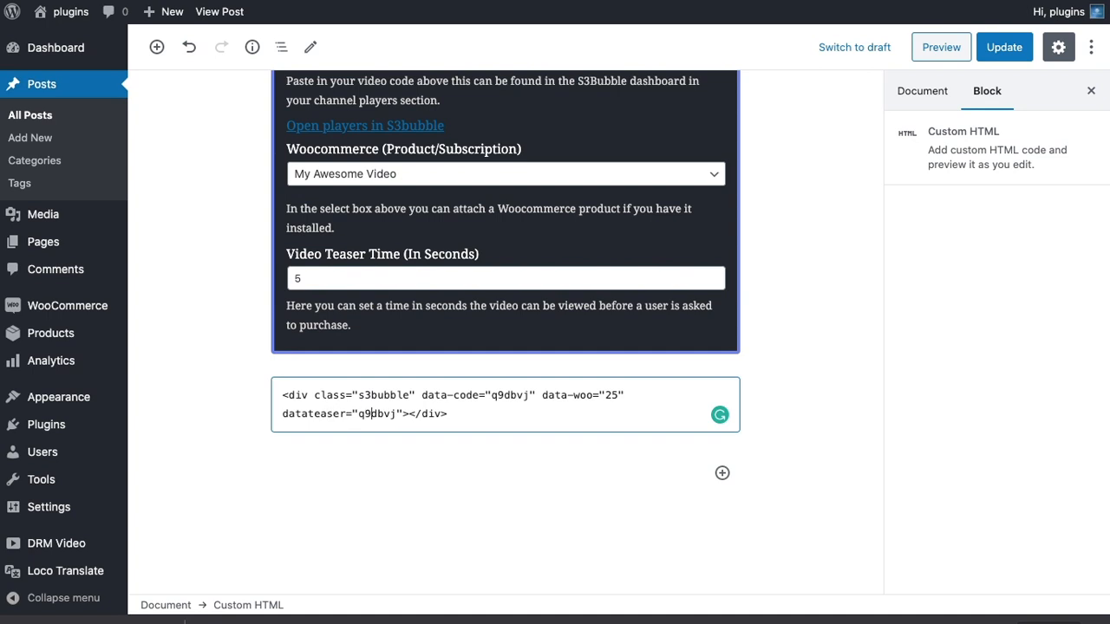
key("Right")
key("BackSpace")
key("BackSpace")
key("BackSpace")
key("BackSpace")
key("BackSpace")
key("BackSpace")
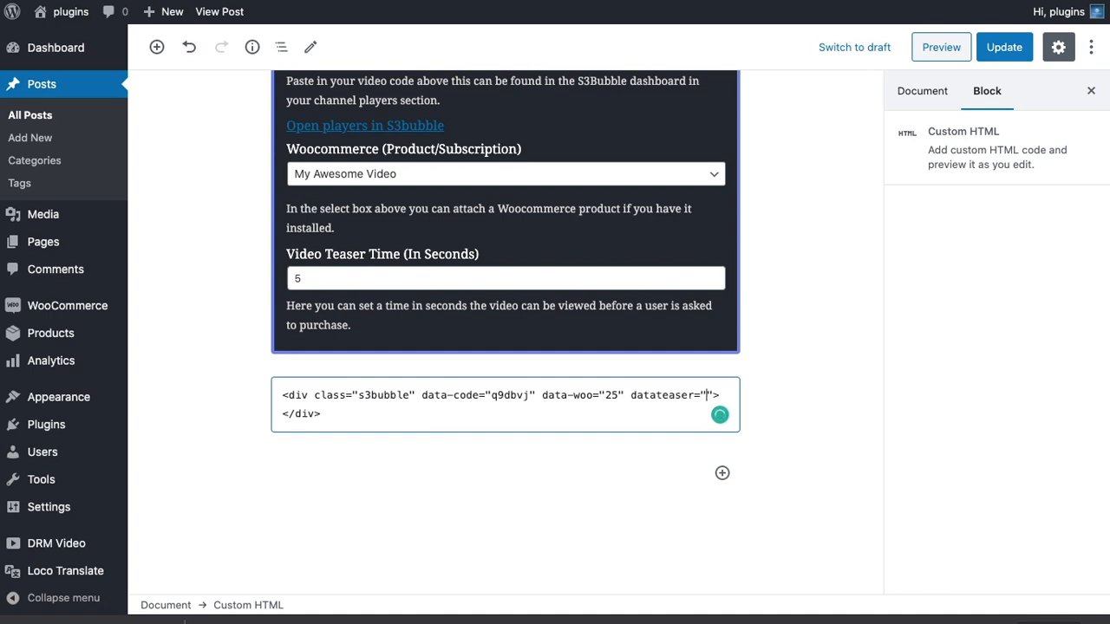
type("5")
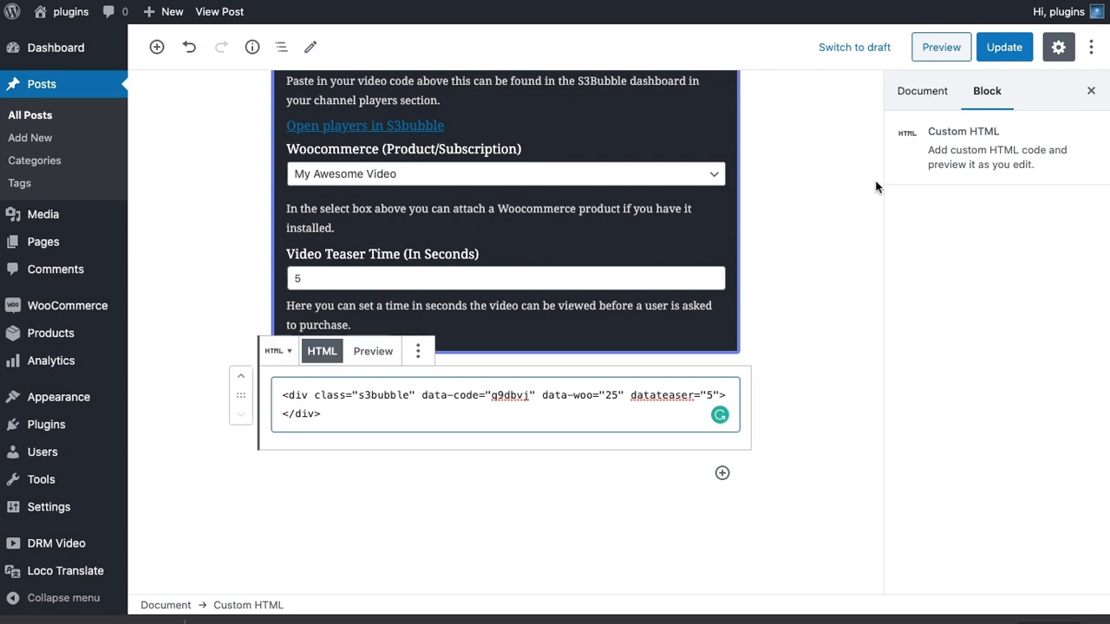
Remove the DRM Video block from the Secure Video post and update the post.
scroll(811, 264, "up", 2)
left_click(482, 142)
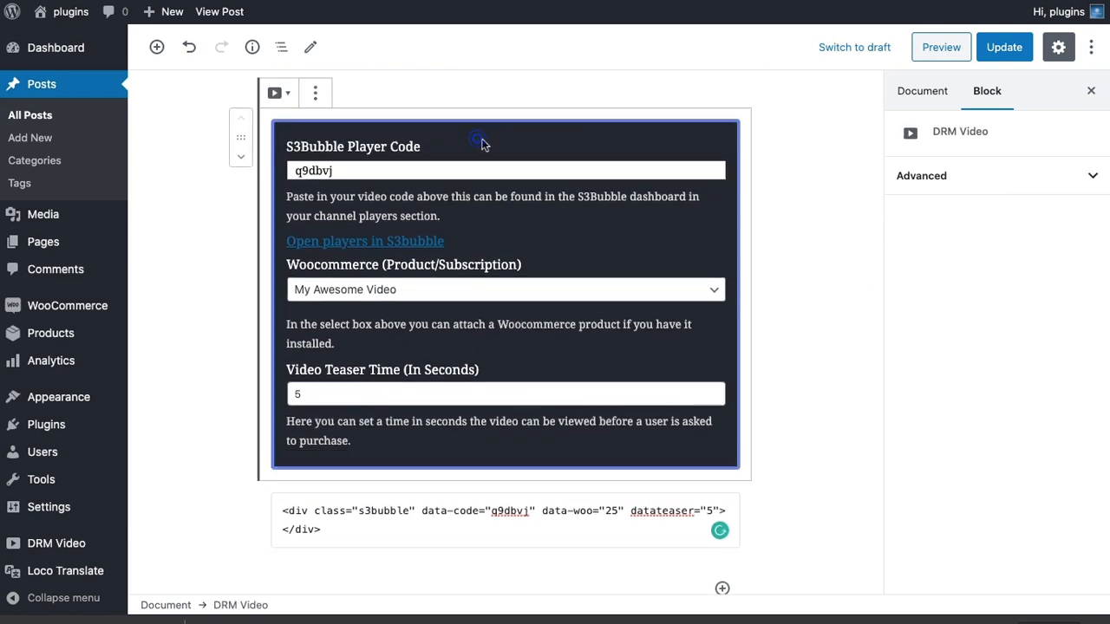
left_click(317, 92)
left_click(375, 351)
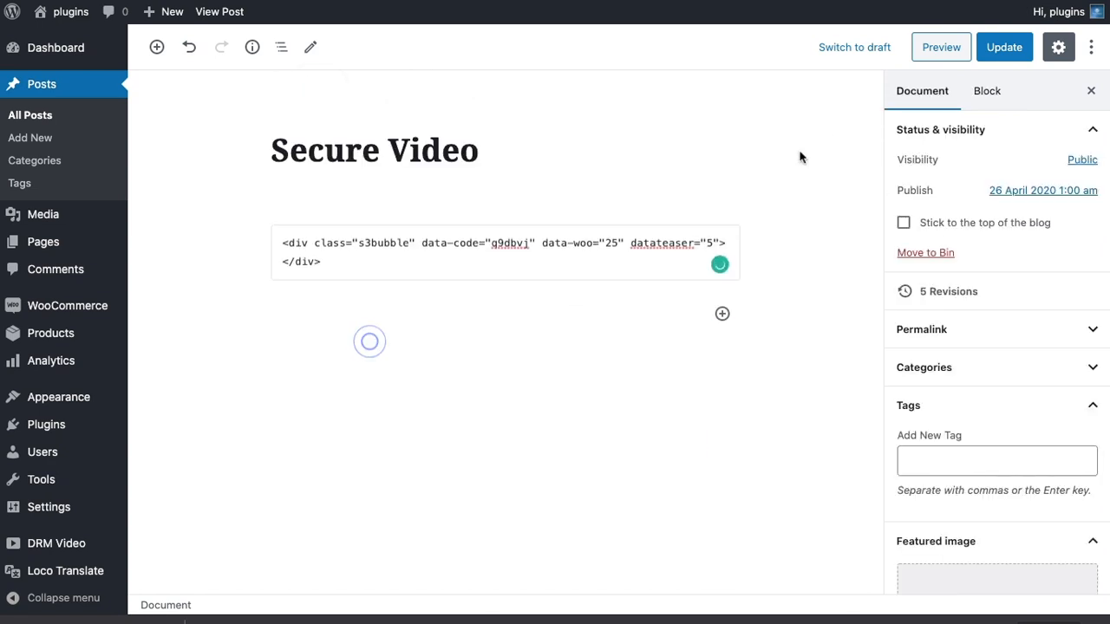
left_click(1009, 60)
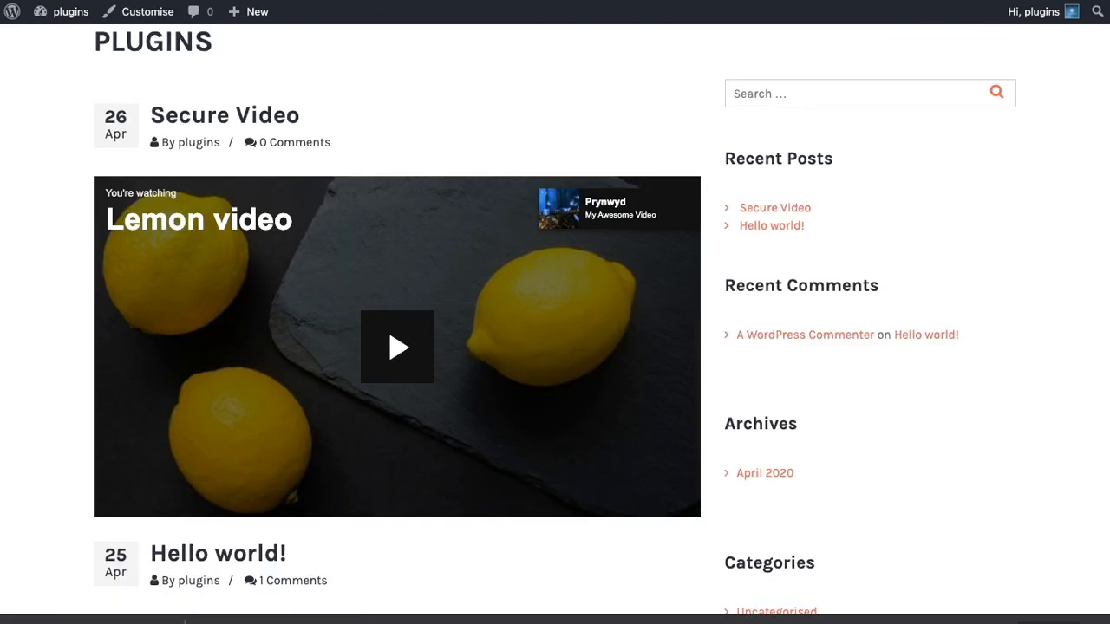
Refresh the site's front page to check the embedded video and highlight the data-woo and datateaser attributes in the post's HTML.
key("super+r")
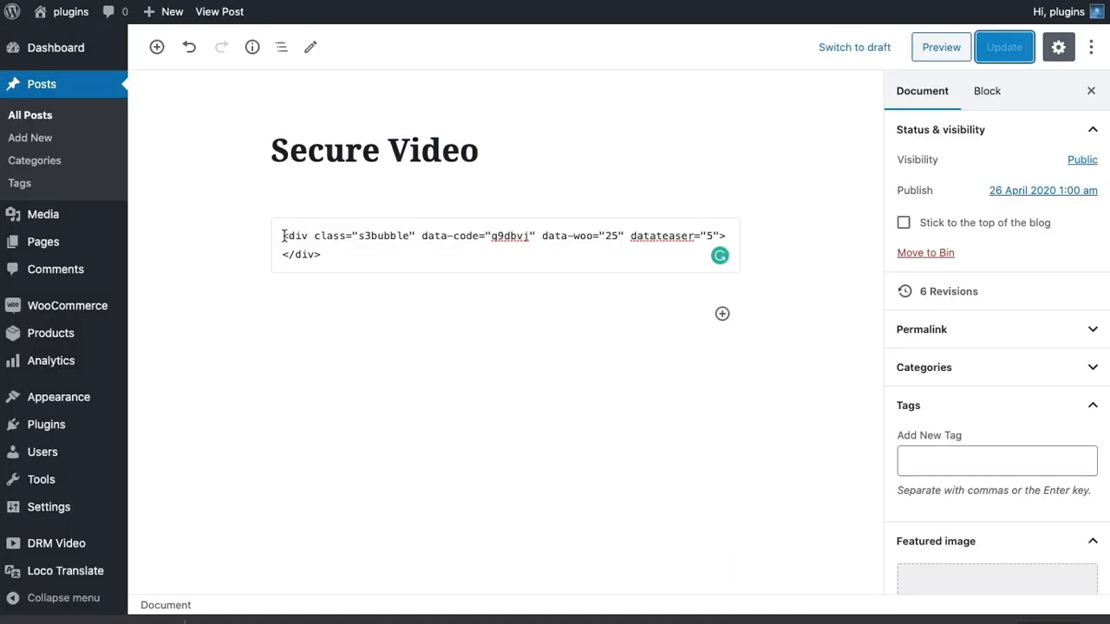
left_click_drag(284, 235, 384, 258)
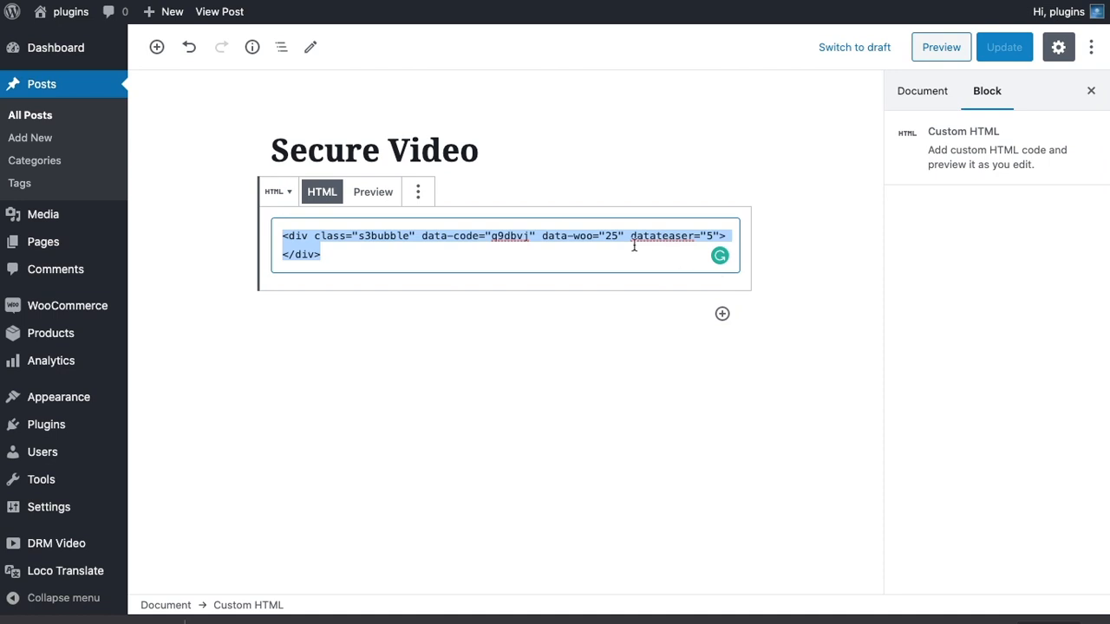
left_click(564, 244)
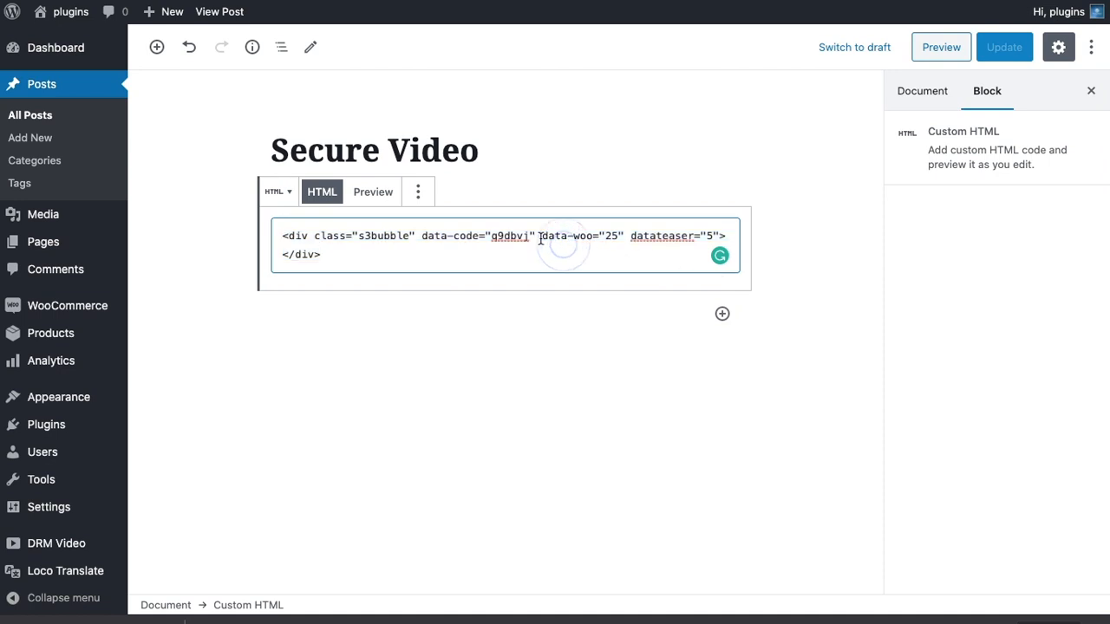
left_click_drag(542, 237, 720, 241)
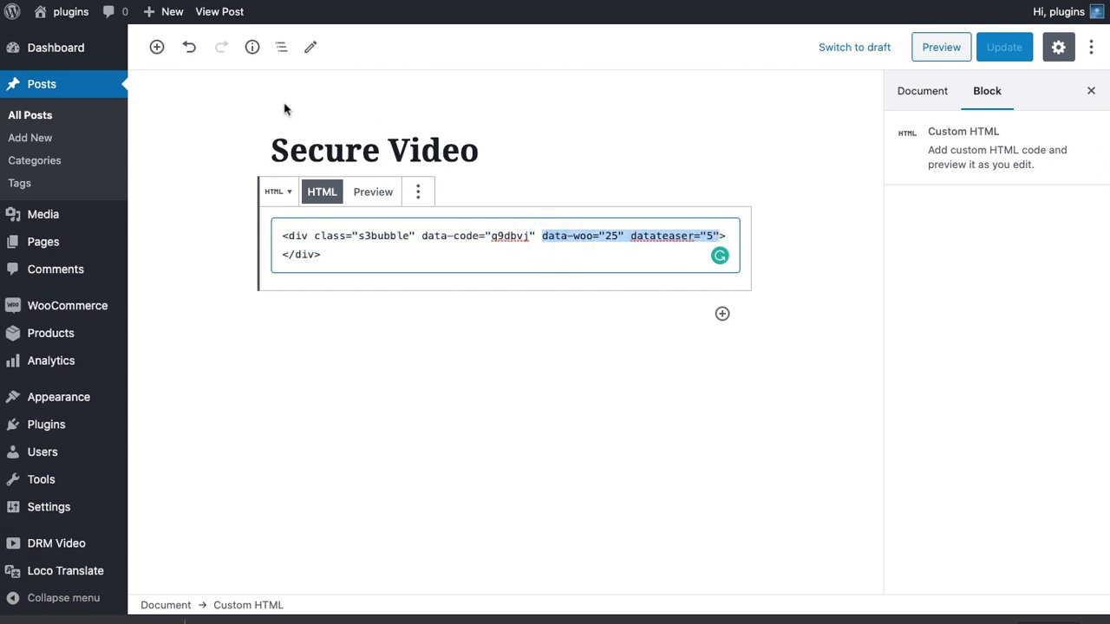